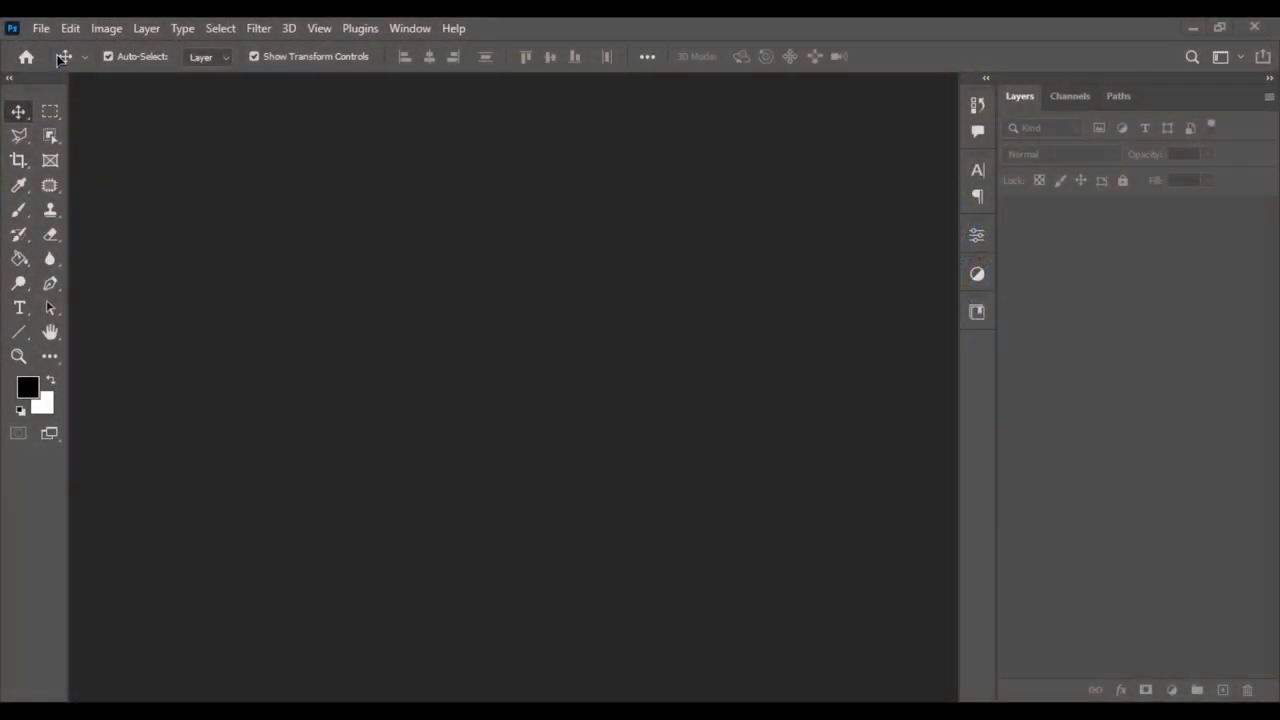
# Step: Start a new blank Photoshop document from the File menu
pyautogui.click(46, 30)
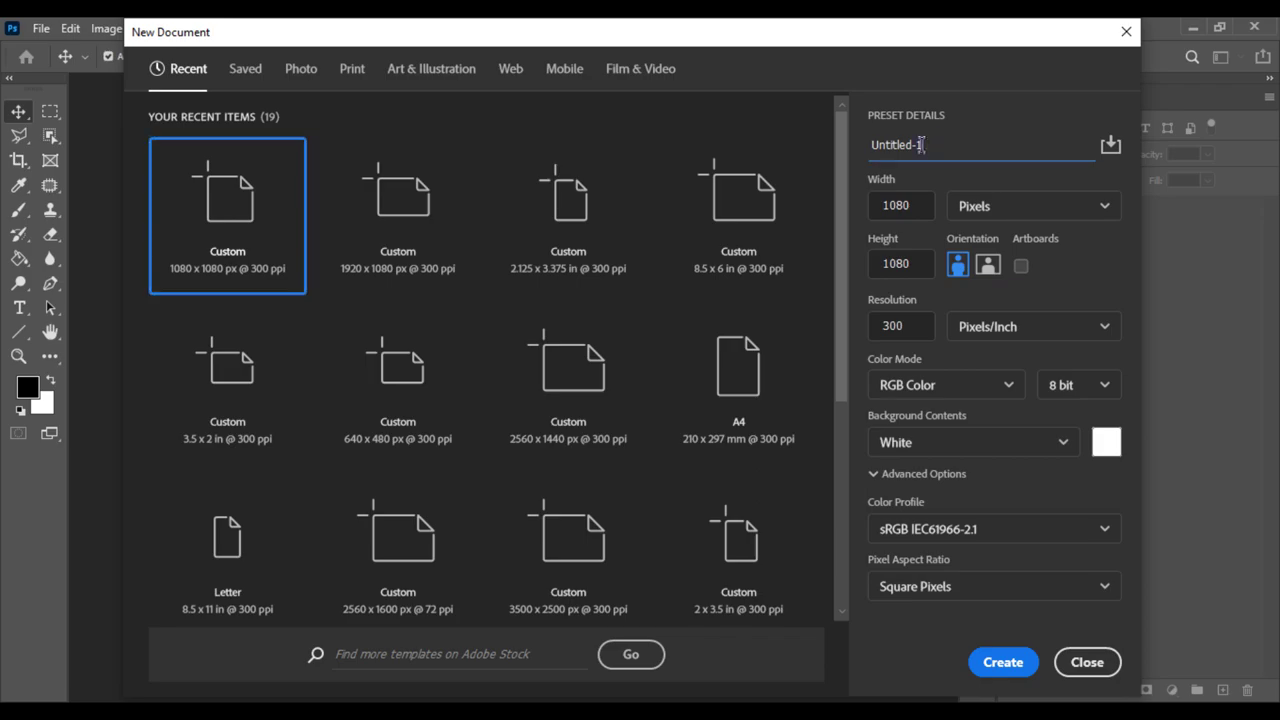
# Step: Create a 1920 × 700 px document named 'Shos Banner Design'
pyautogui.tripleClick(921, 145)
pyautogui.write('S')
pyautogui.write('hos Bann')
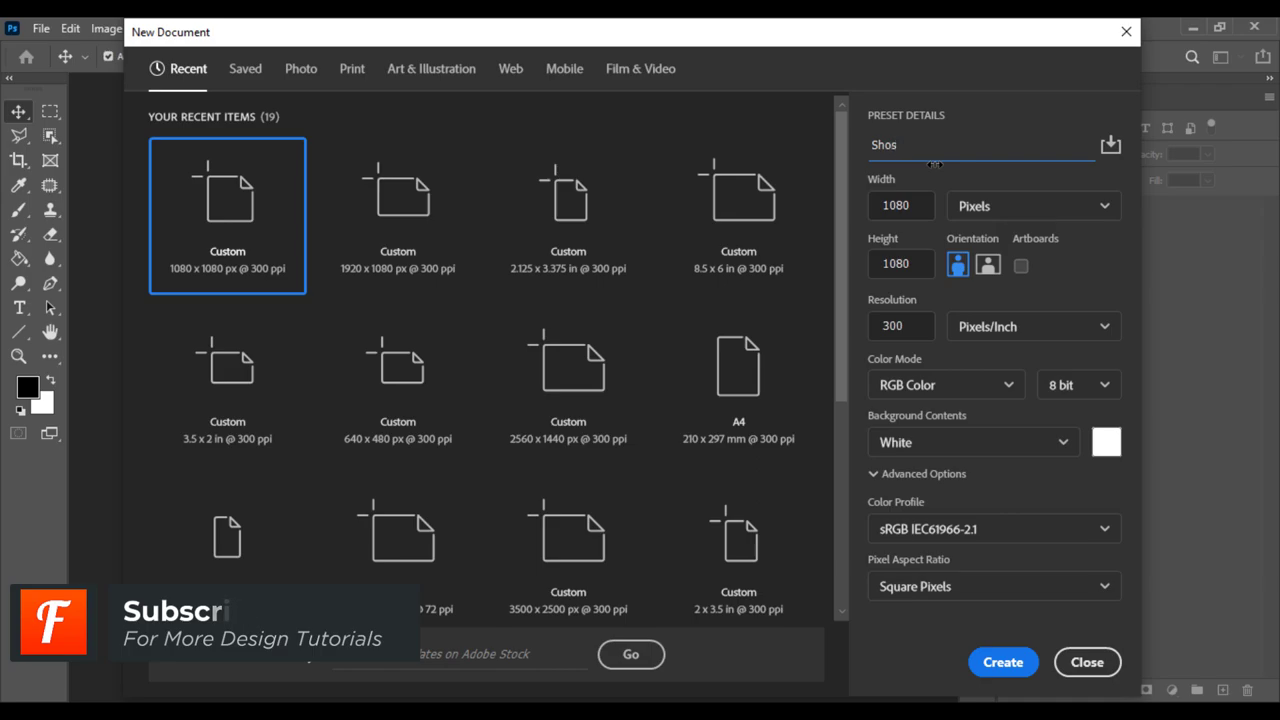
pyautogui.write('er De')
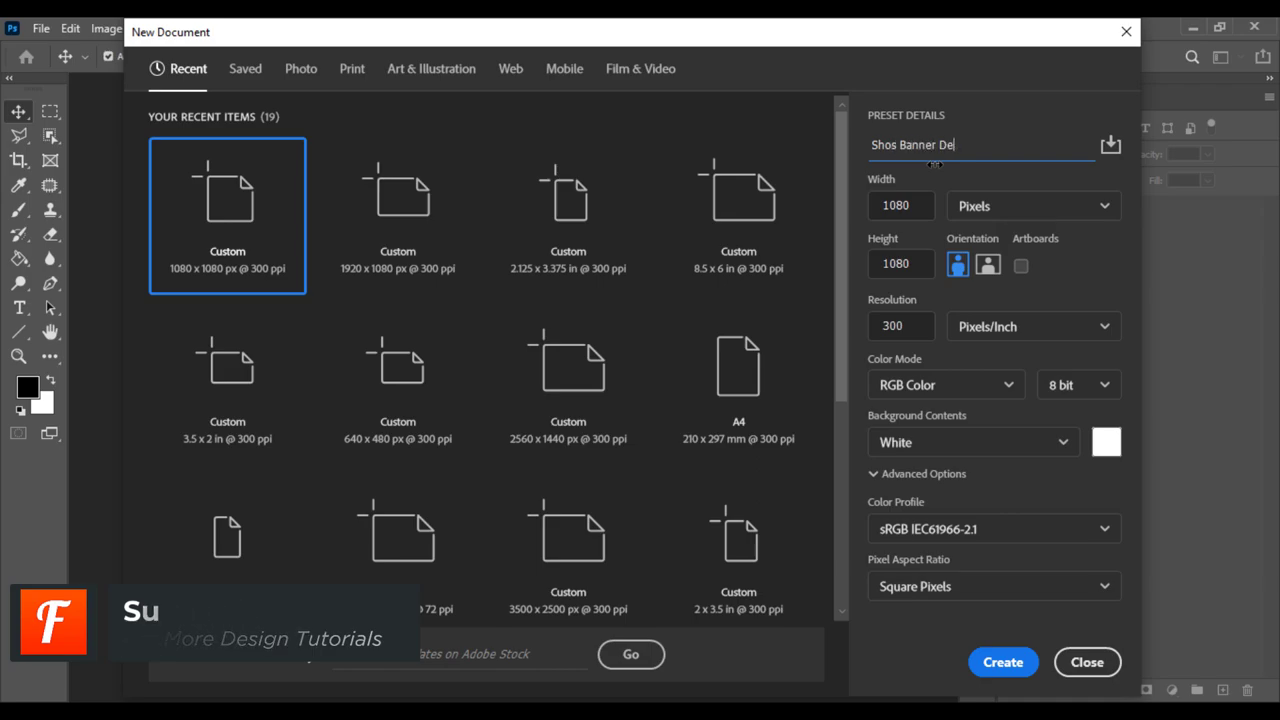
pyautogui.write('sog')
pyautogui.press('BackSpace')
pyautogui.press('BackSpace')
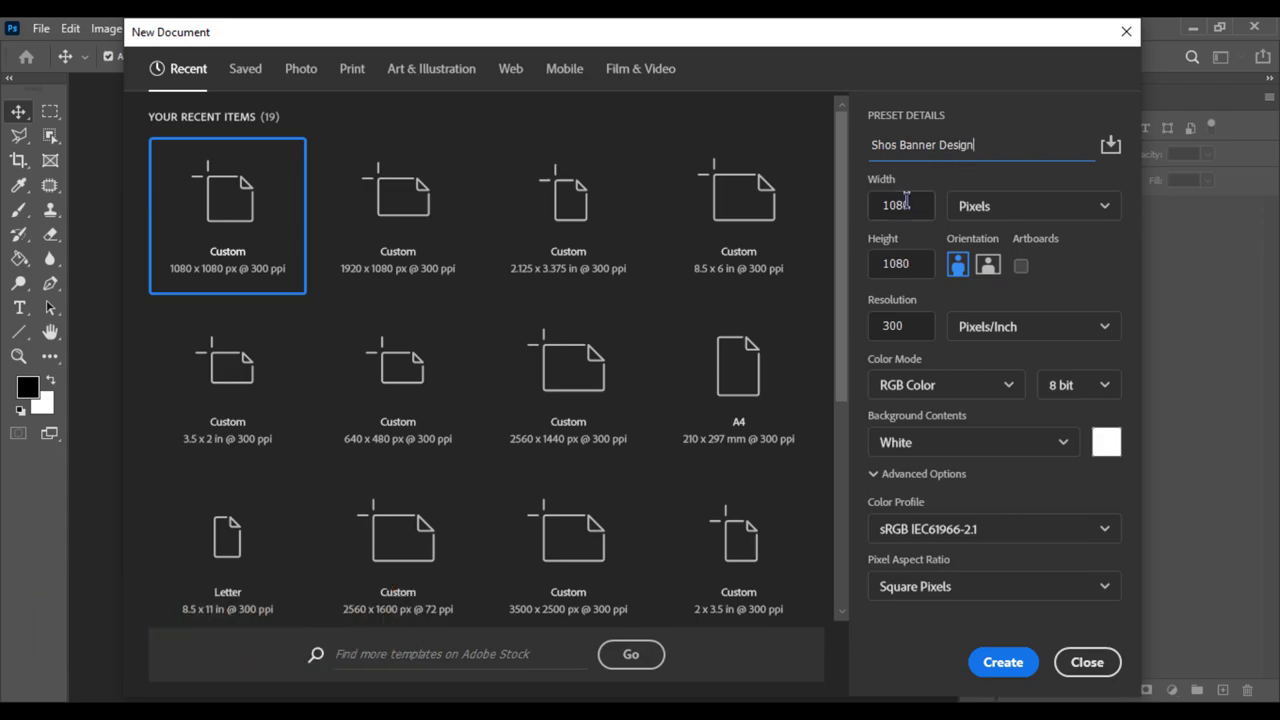
pyautogui.doubleClick(906, 203)
pyautogui.write('1920')
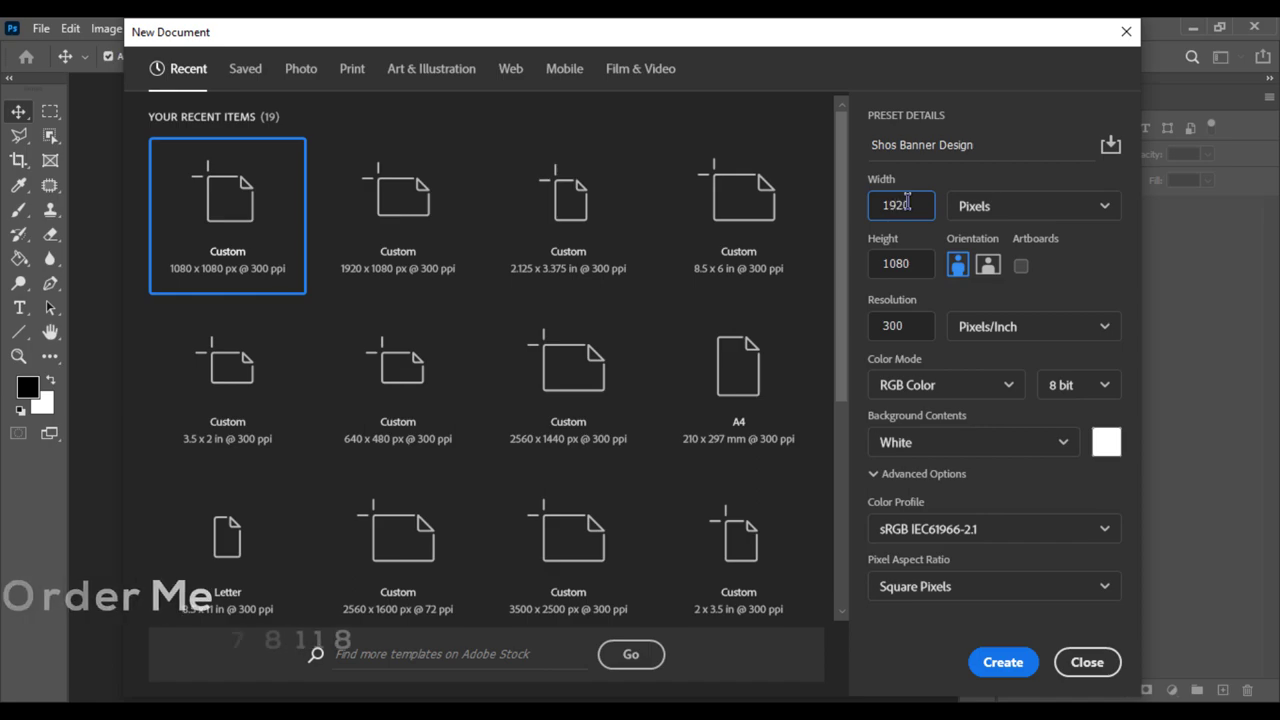
pyautogui.doubleClick(911, 266)
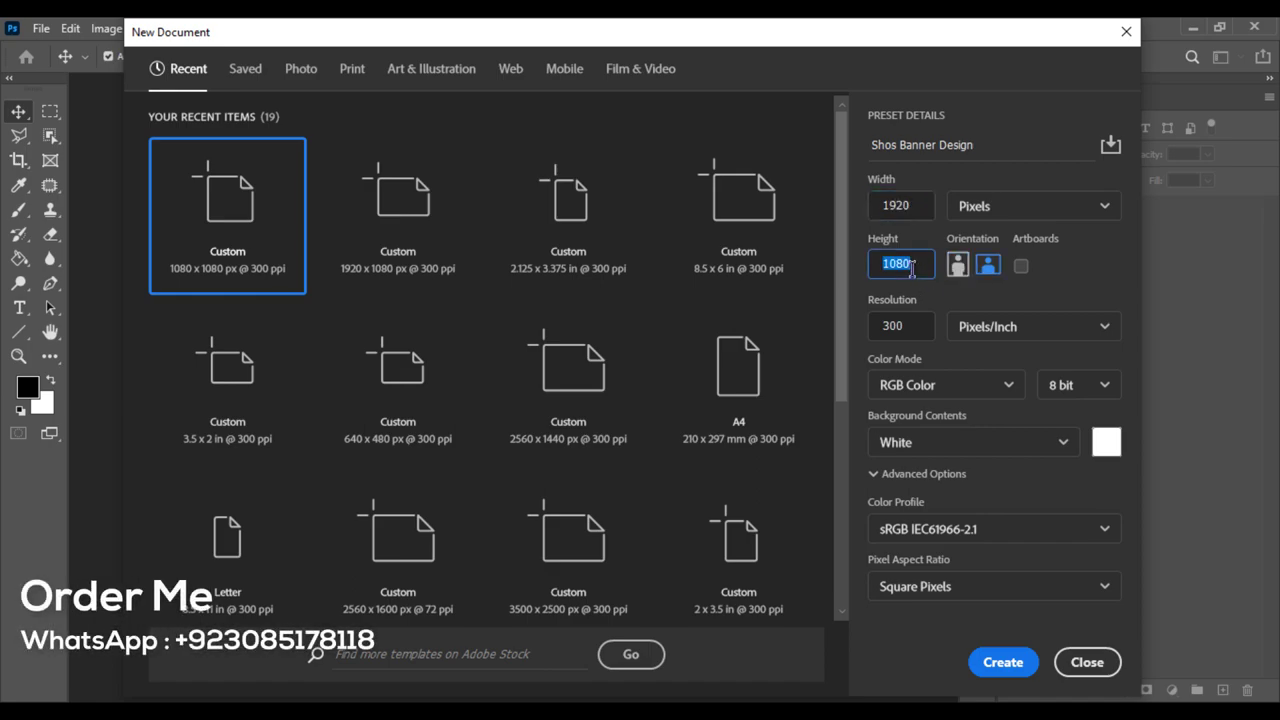
pyautogui.write('700')
pyautogui.press('Return')
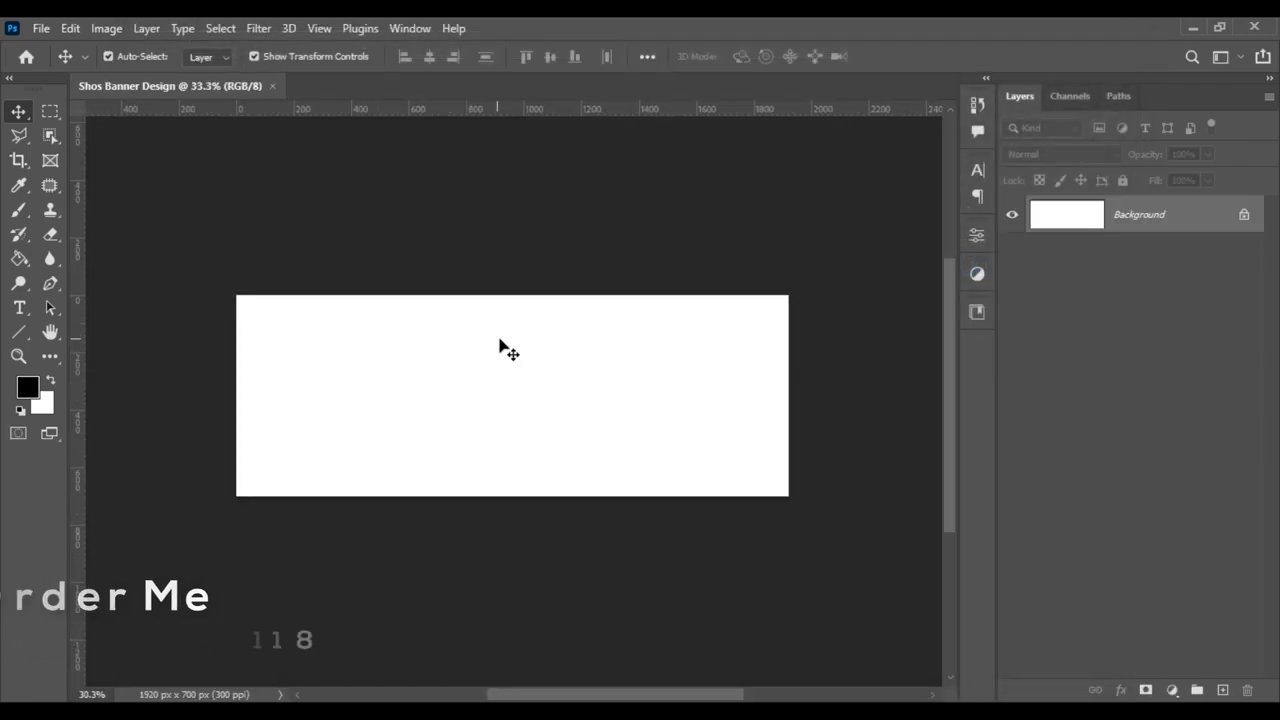
# Step: Zoom into the blank canvas and switch to the Pen tool in Path mode
pyautogui.scroll(2, 500, 340)
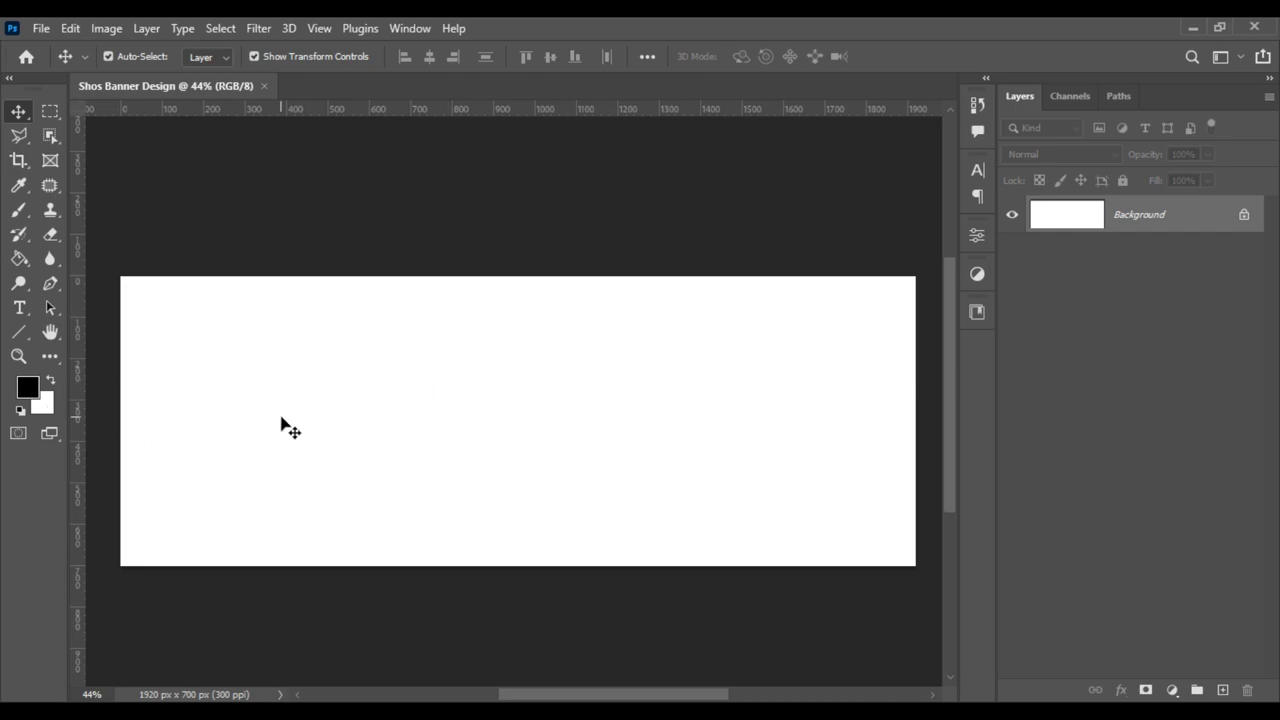
pyautogui.scroll(1, 281, 428)
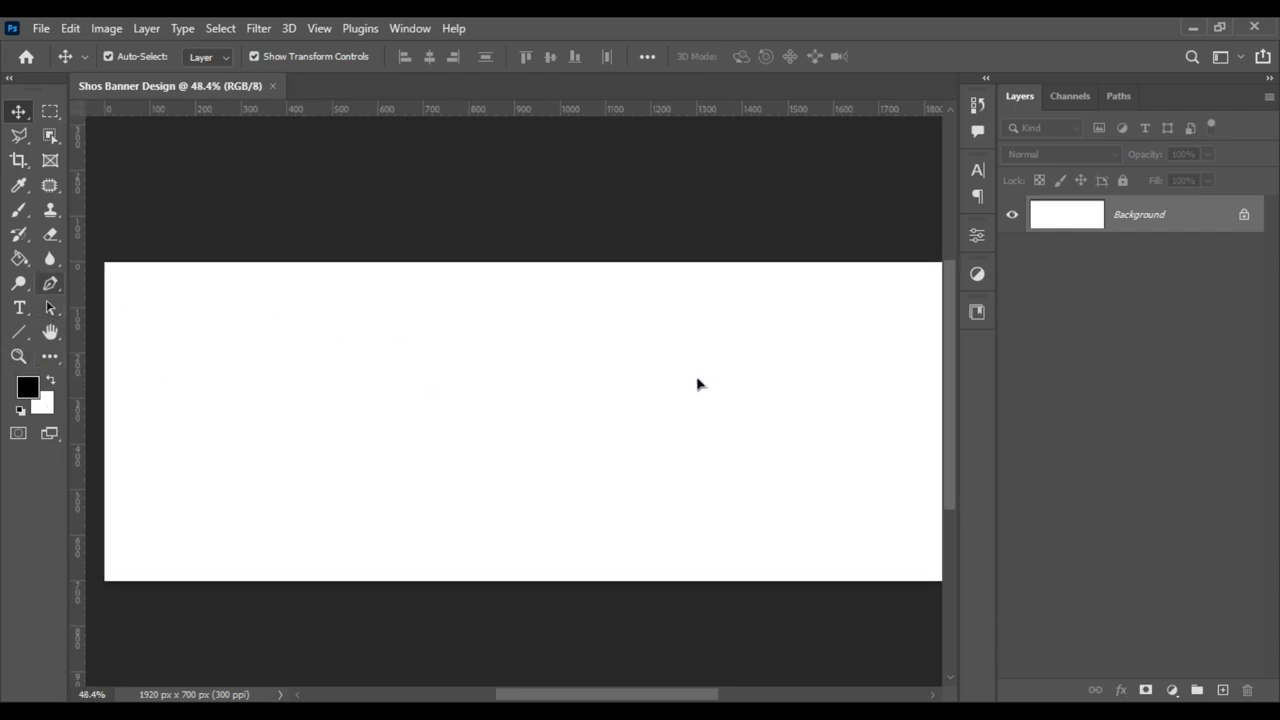
pyautogui.press('p')
pyautogui.scroll(1, 697, 384)
pyautogui.moveTo(617, 377); pyautogui.dragTo(466, 380)
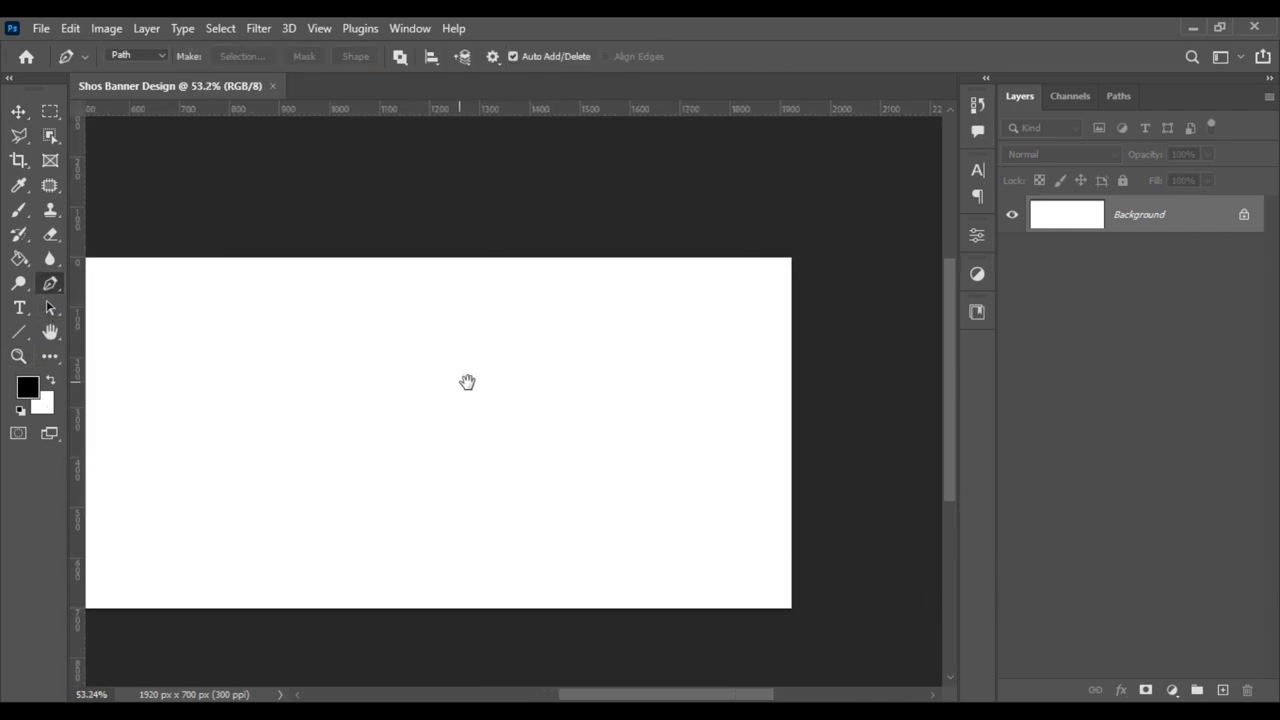
# Step: Place the wave path's first curved anchors from the top-right edge across the canvas
pyautogui.click(793, 289)
pyautogui.moveTo(658, 340); pyautogui.dragTo(567, 322)
pyautogui.moveTo(471, 364)
pyautogui.mouseDown()
pyautogui.moveTo(489, 422)
pyautogui.moveTo(396, 436)
pyautogui.mouseUp()
pyautogui.moveTo(474, 488); pyautogui.dragTo(530, 499)
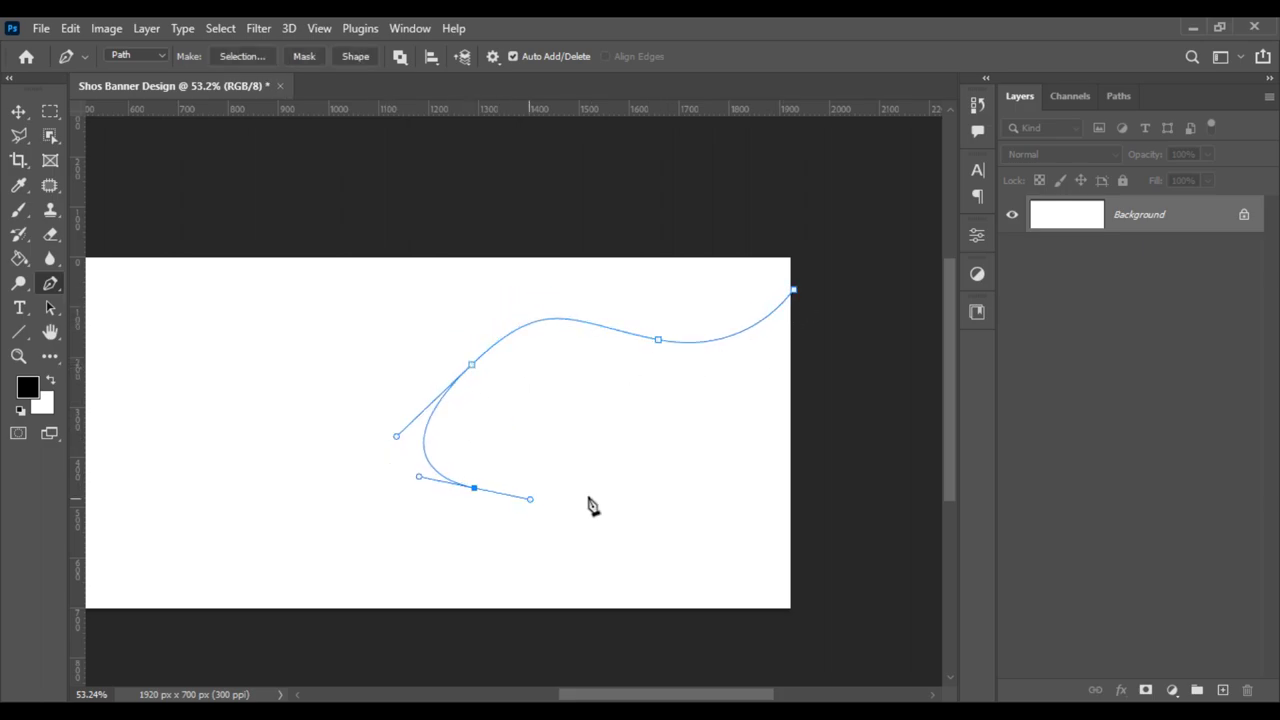
pyautogui.moveTo(617, 486)
pyautogui.mouseDown()
pyautogui.moveTo(691, 500)
pyautogui.moveTo(711, 523)
pyautogui.mouseUp()
pyautogui.moveTo(810, 539); pyautogui.dragTo(915, 469)
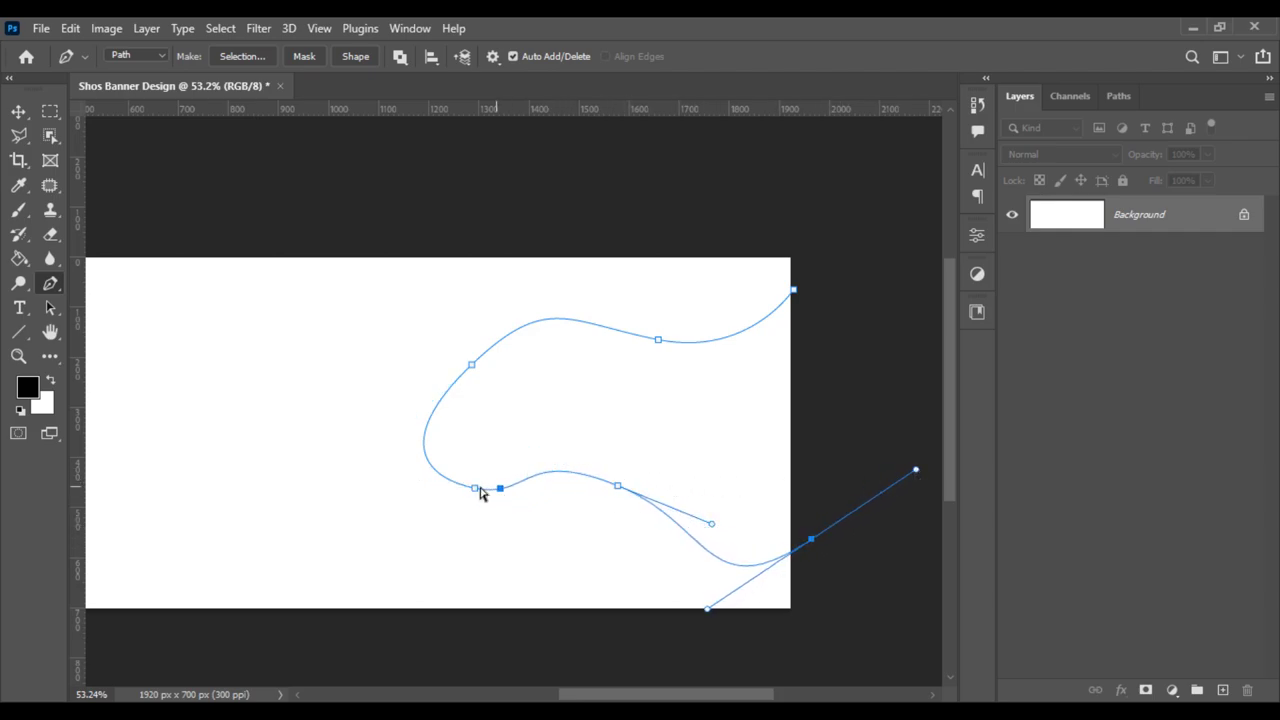
pyautogui.moveTo(477, 490); pyautogui.dragTo(517, 495)
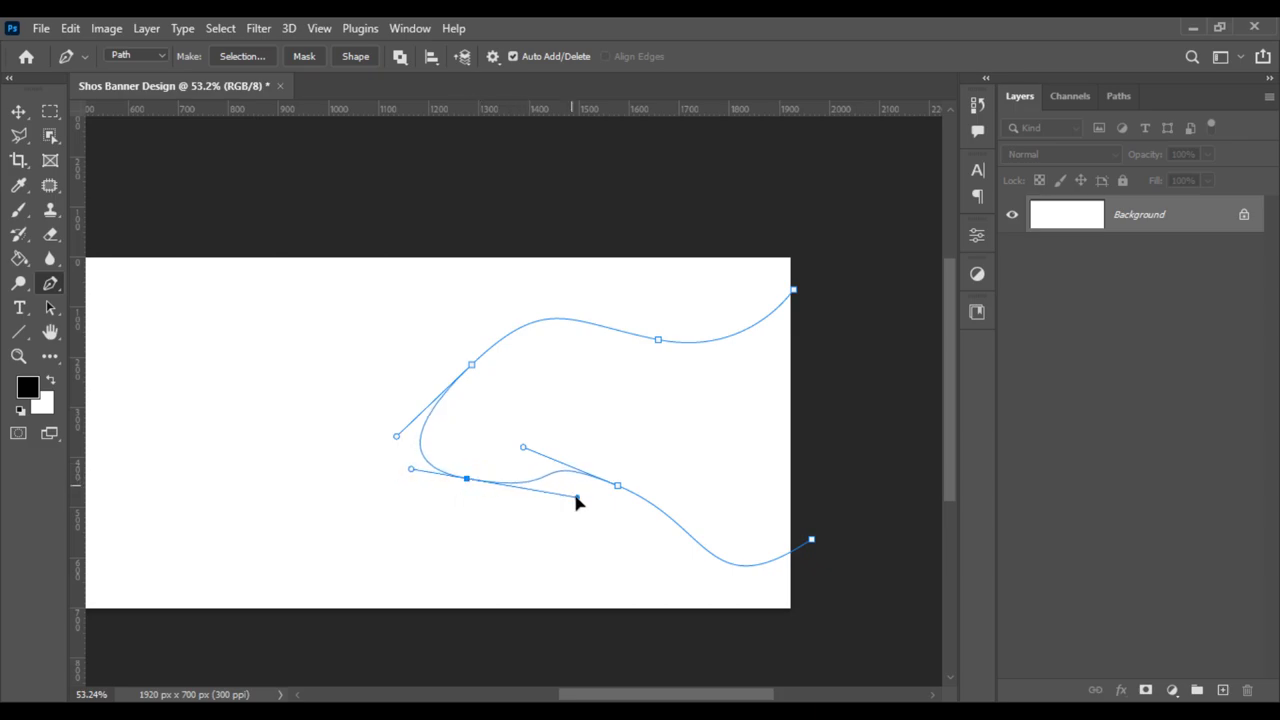
# Step: Undo two misplaced segments, redraw the wave's lower curve, and close the path
pyautogui.hotkey('ctrl', 'z')
pyautogui.hotkey('ctrl', 'z')
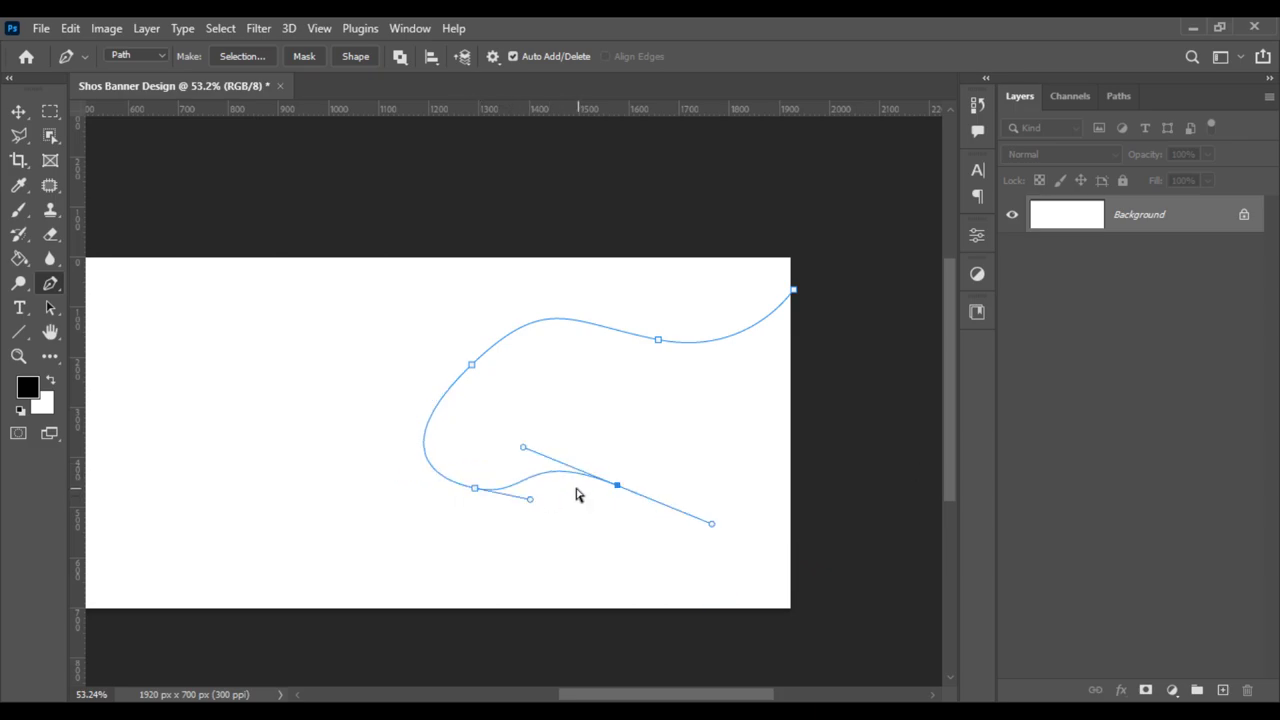
pyautogui.hotkey('ctrl', 'z')
pyautogui.hotkey('ctrl', 'z')
pyautogui.hotkey('ctrl', 'z')
pyautogui.moveTo(415, 462)
pyautogui.mouseDown()
pyautogui.moveTo(453, 498)
pyautogui.moveTo(355, 604)
pyautogui.mouseUp()
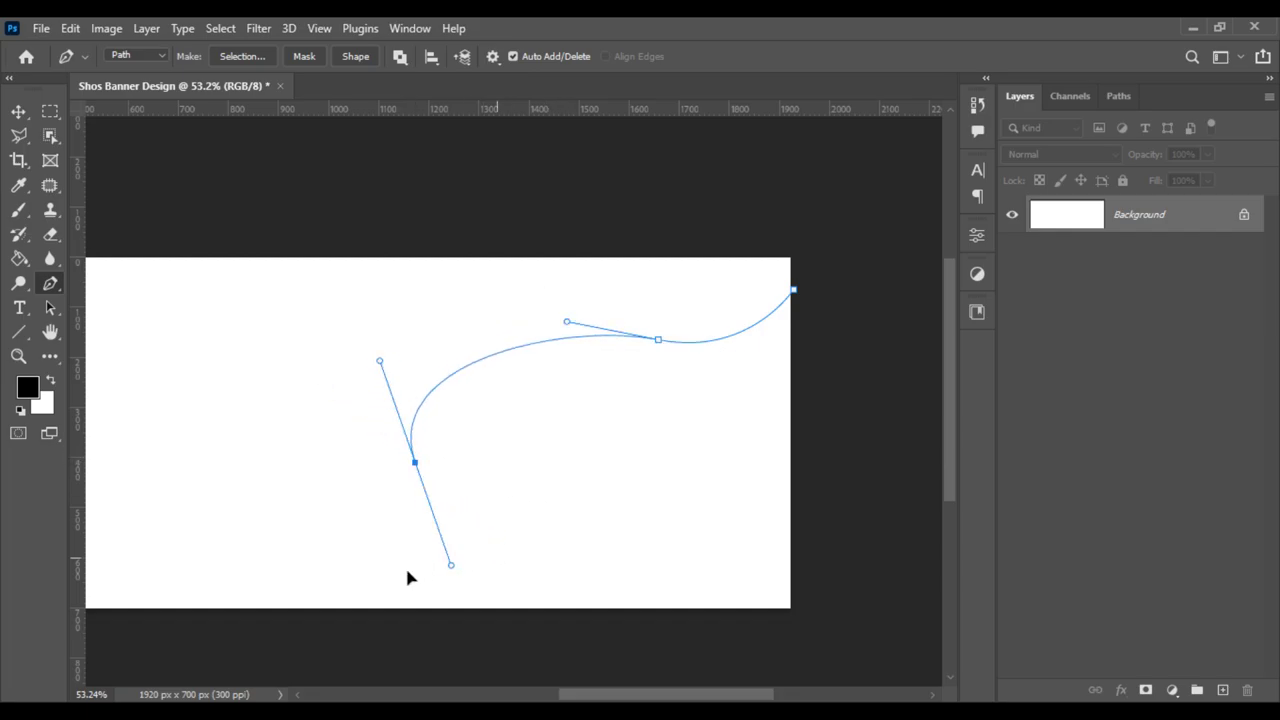
pyautogui.moveTo(693, 517)
pyautogui.mouseDown()
pyautogui.moveTo(767, 513)
pyautogui.moveTo(833, 624)
pyautogui.mouseUp()
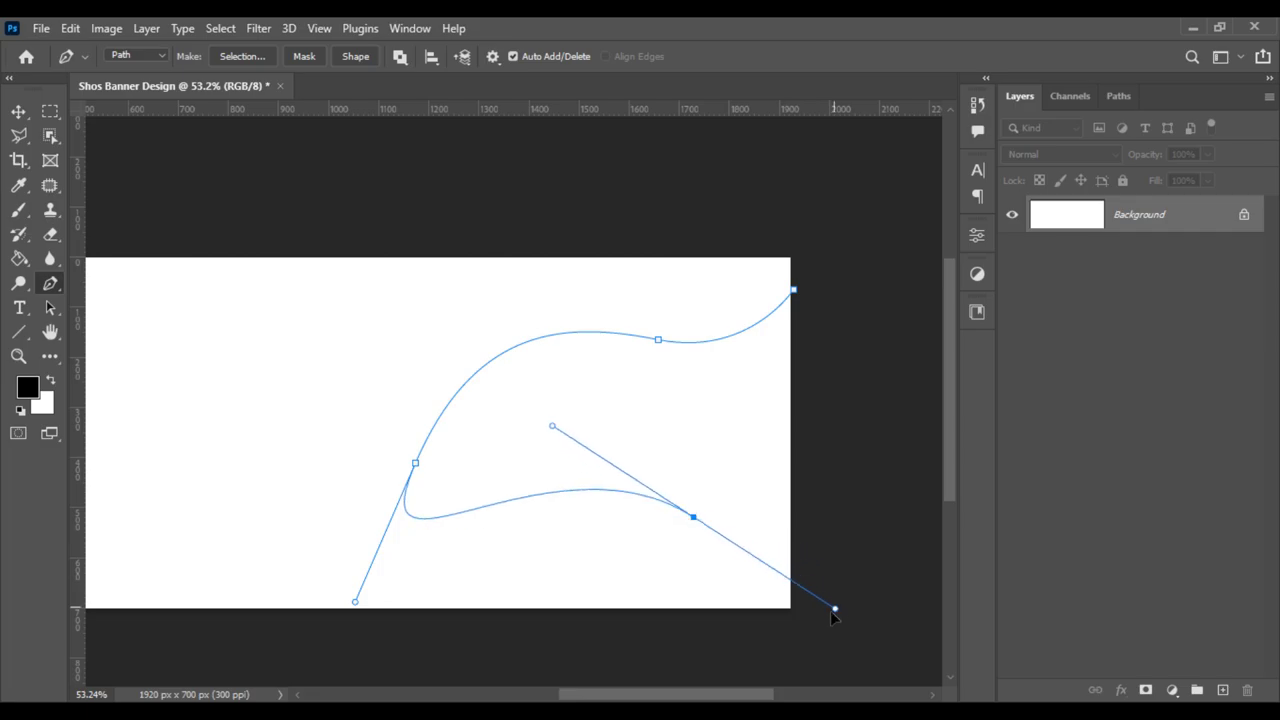
pyautogui.moveTo(824, 490); pyautogui.dragTo(838, 449)
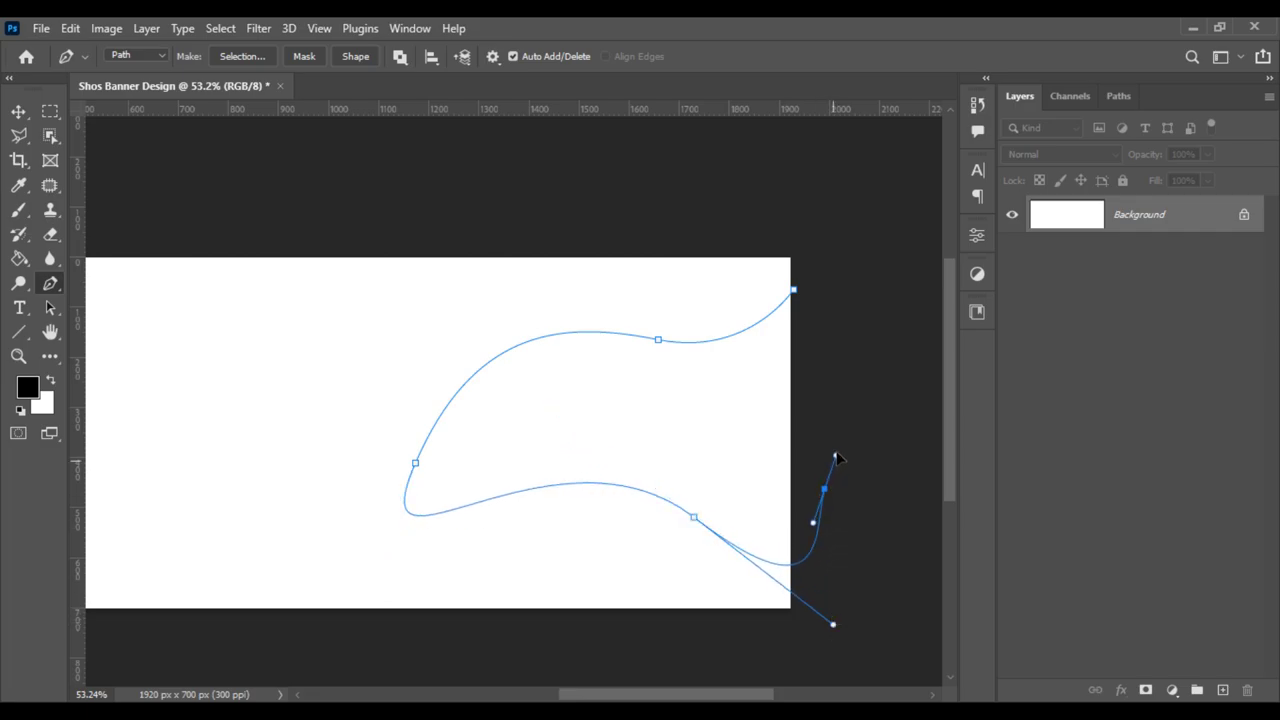
pyautogui.click(825, 491)
pyautogui.click(793, 292)
pyautogui.click(1172, 690)
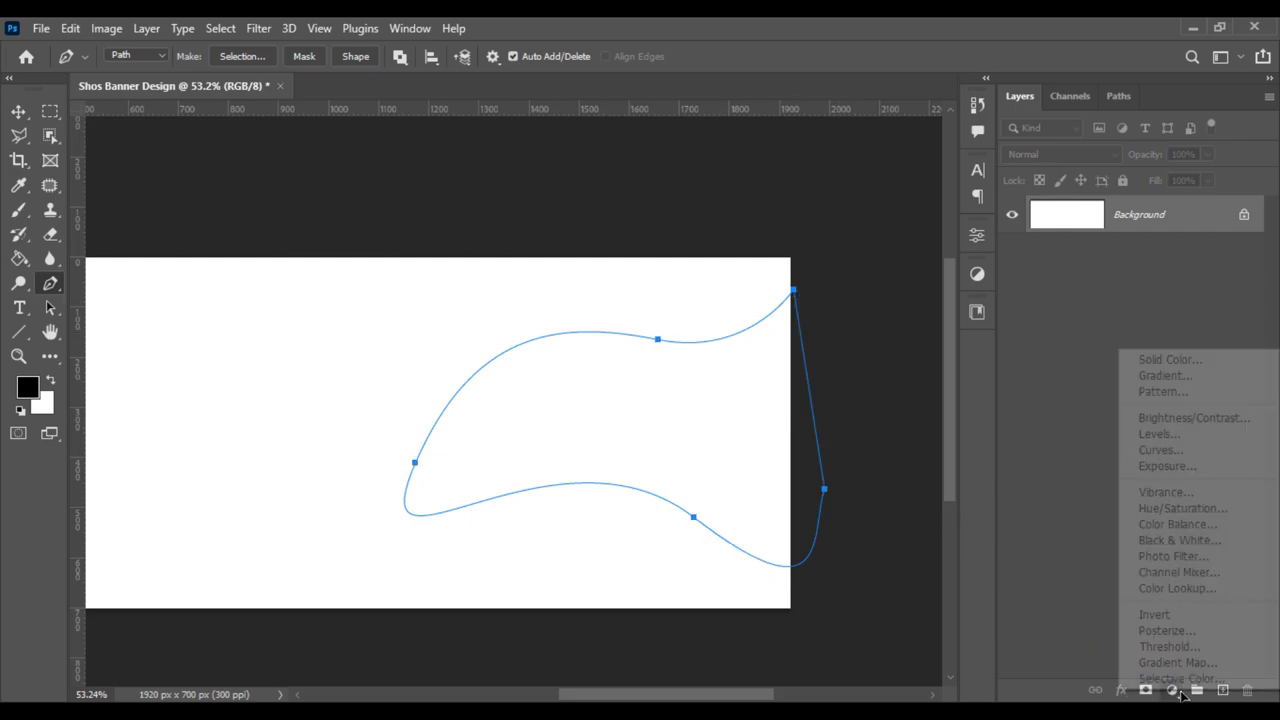
# Step: Add a Gradient Fill layer to the wave using a blue preset from the Blues folder
pyautogui.click(1146, 372)
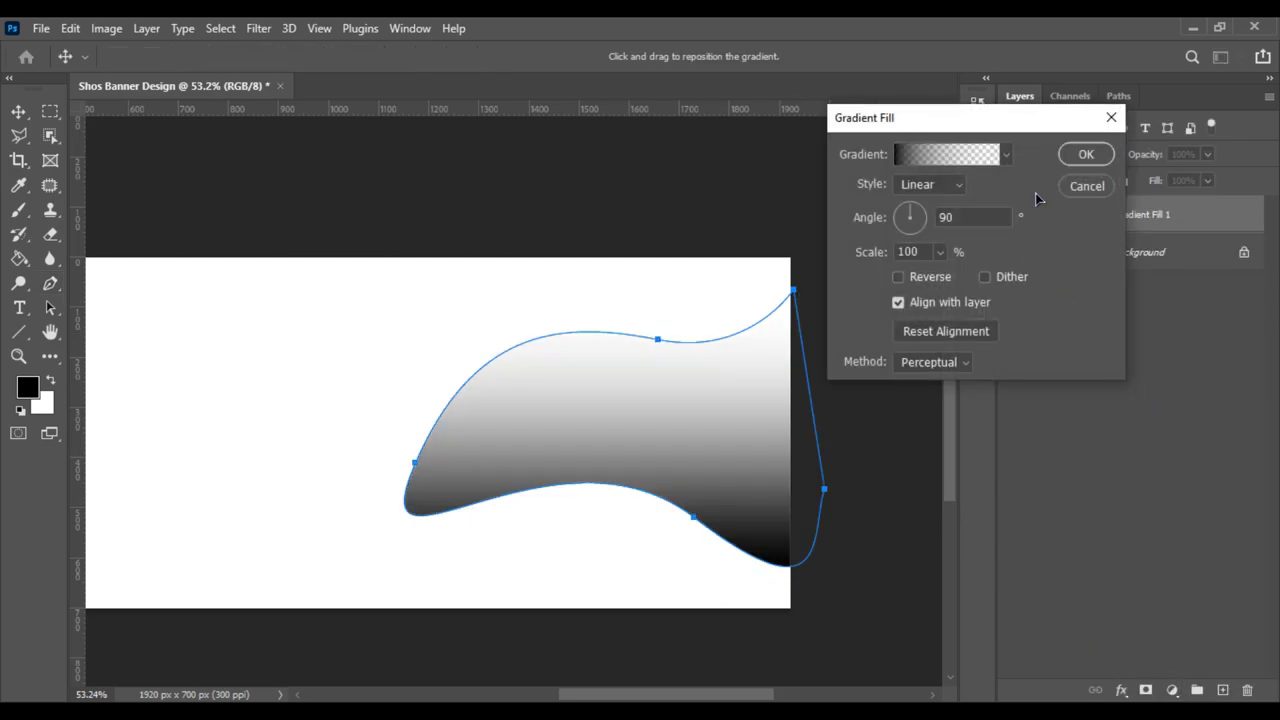
pyautogui.moveTo(994, 118); pyautogui.dragTo(1071, 294)
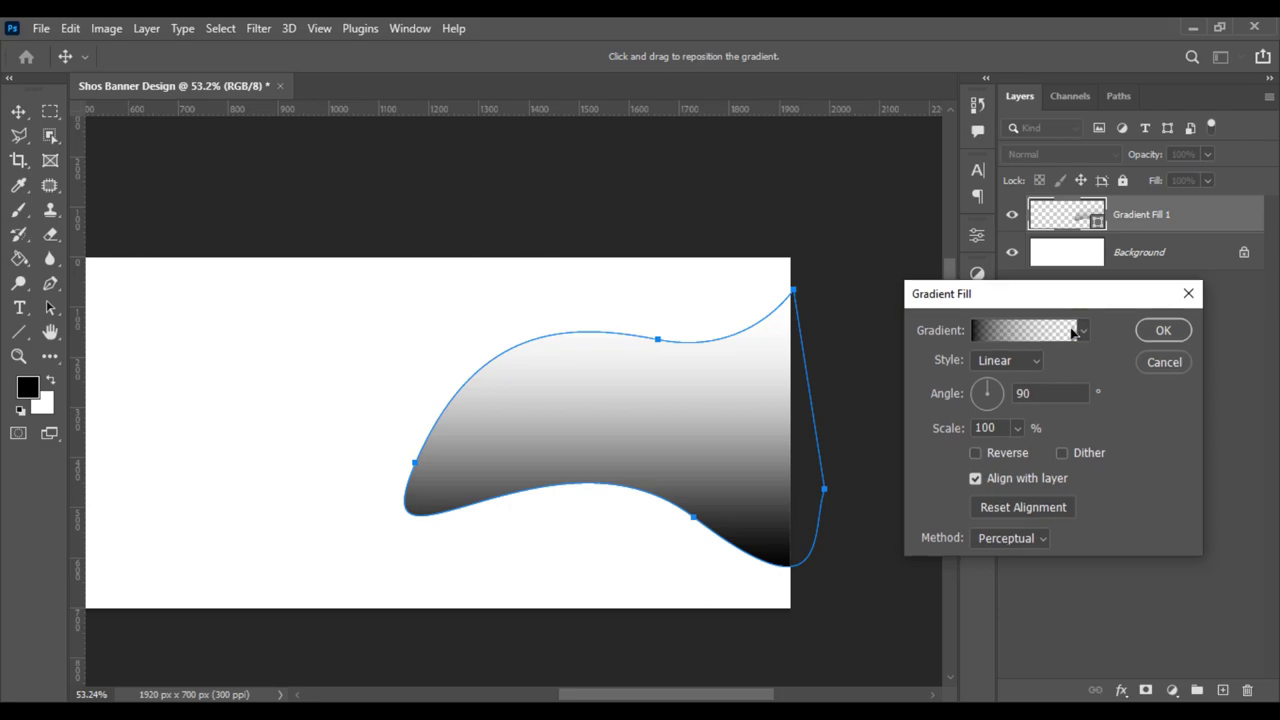
pyautogui.click(1082, 333)
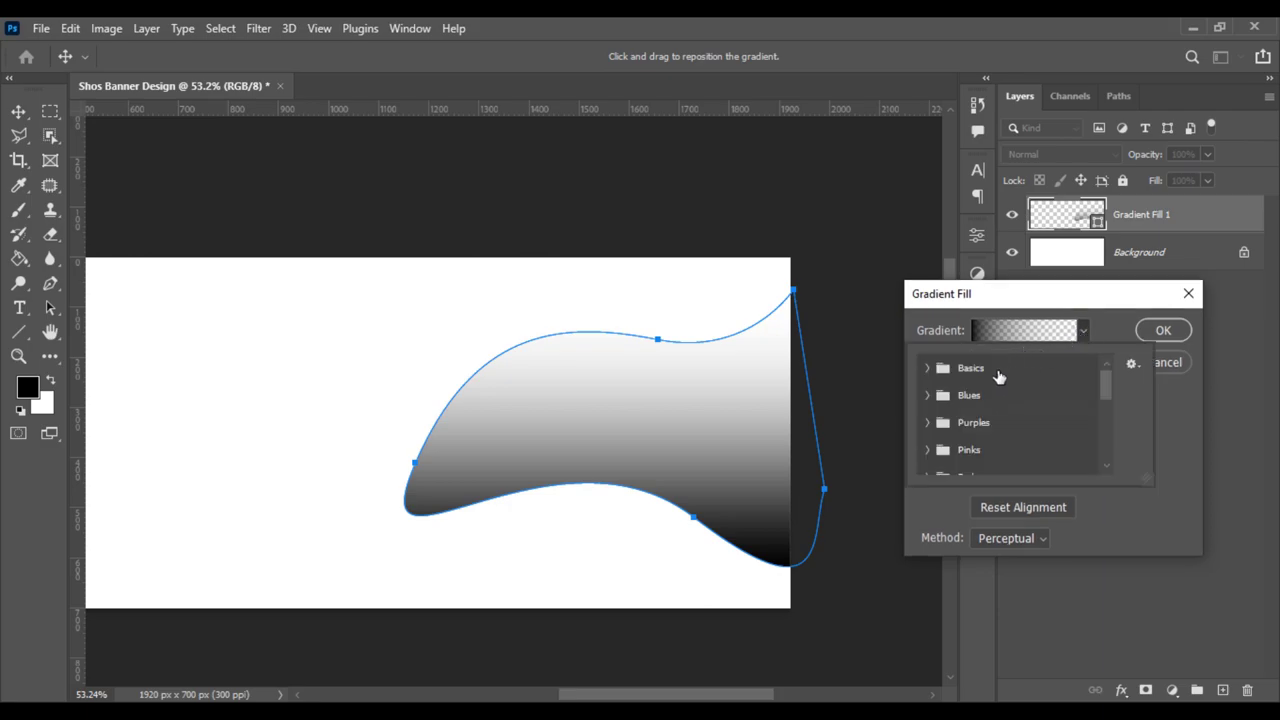
pyautogui.scroll(-2, 990, 385)
pyautogui.scroll(1, 971, 410)
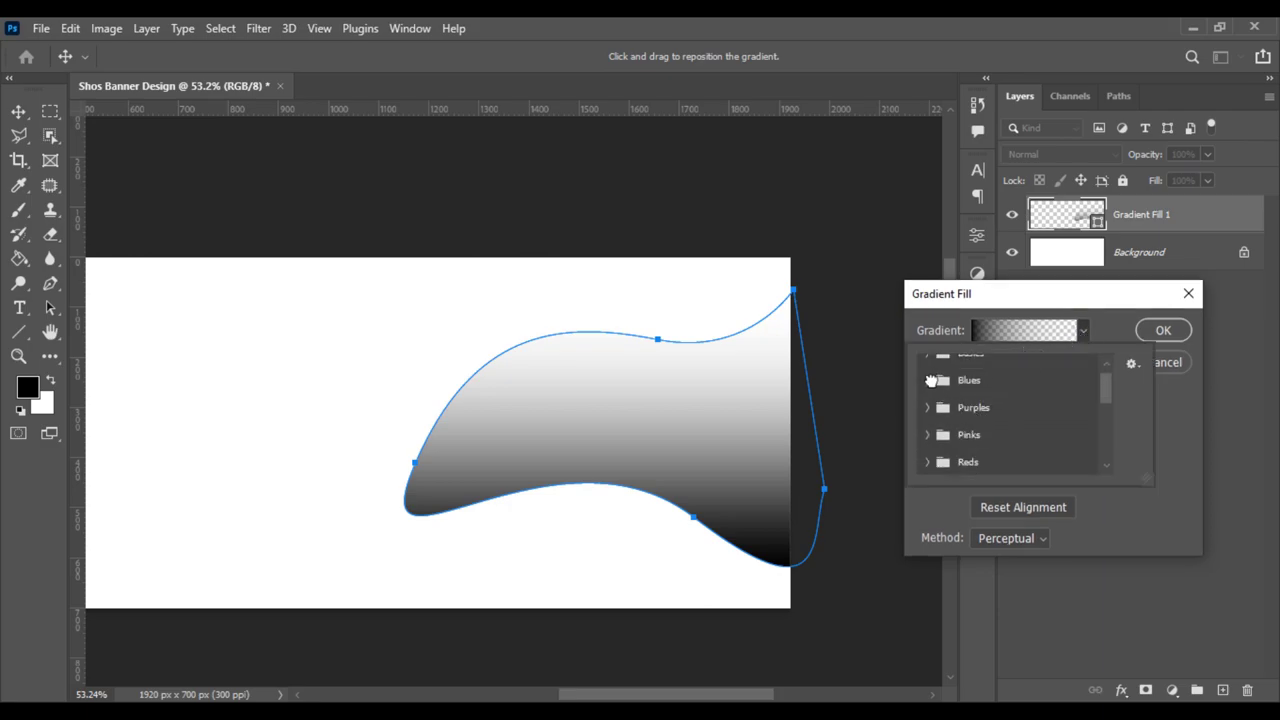
pyautogui.click(928, 380)
pyautogui.scroll(-2, 1020, 449)
pyautogui.scroll(-1, 1044, 463)
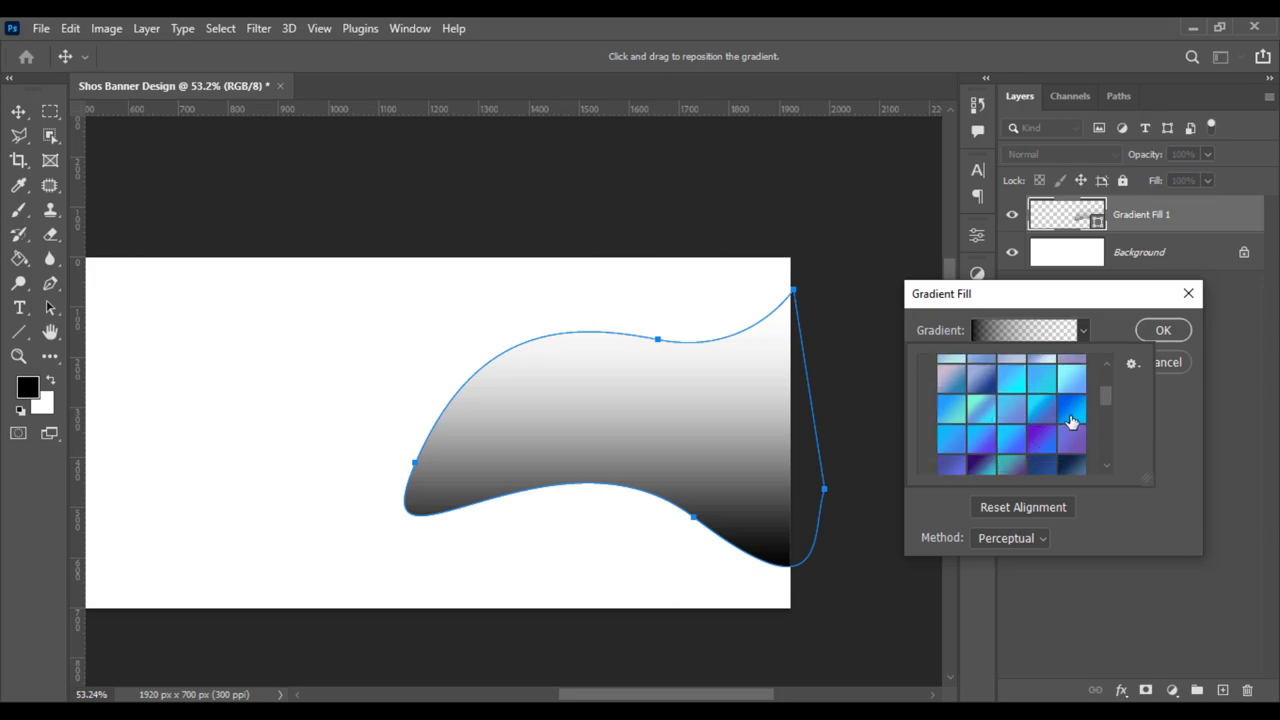
pyautogui.click(1071, 409)
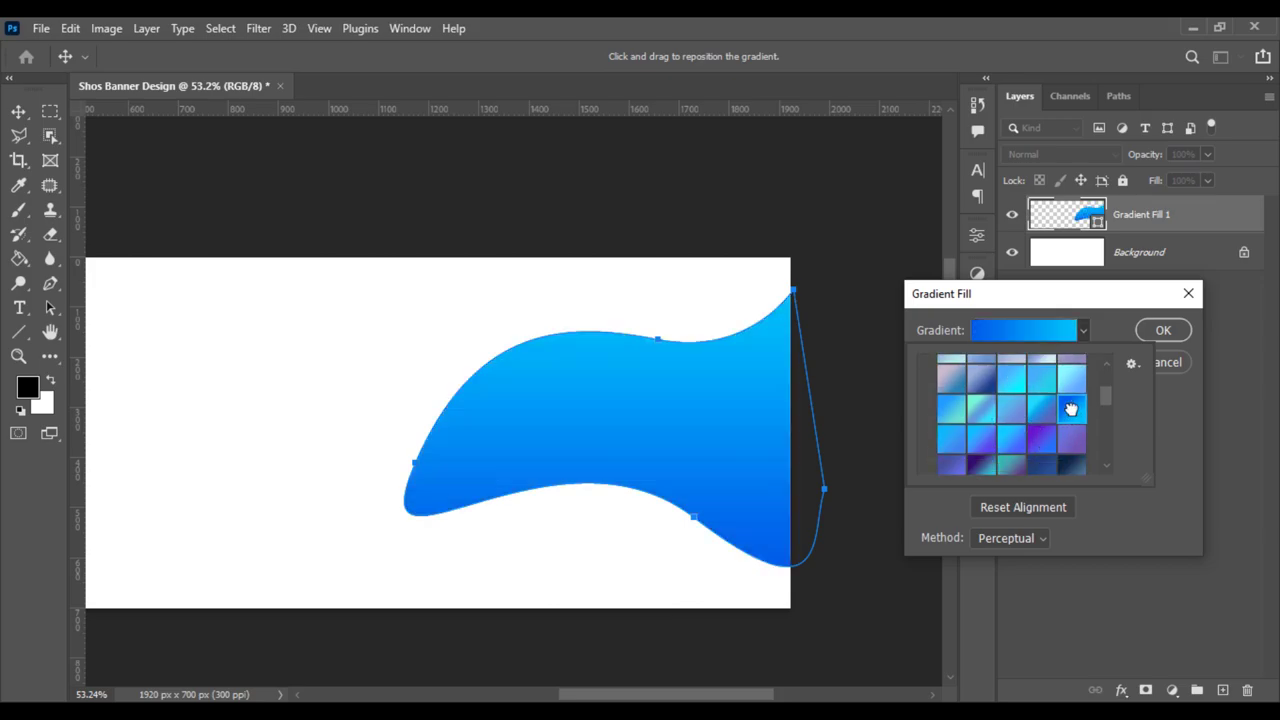
pyautogui.click(1020, 293)
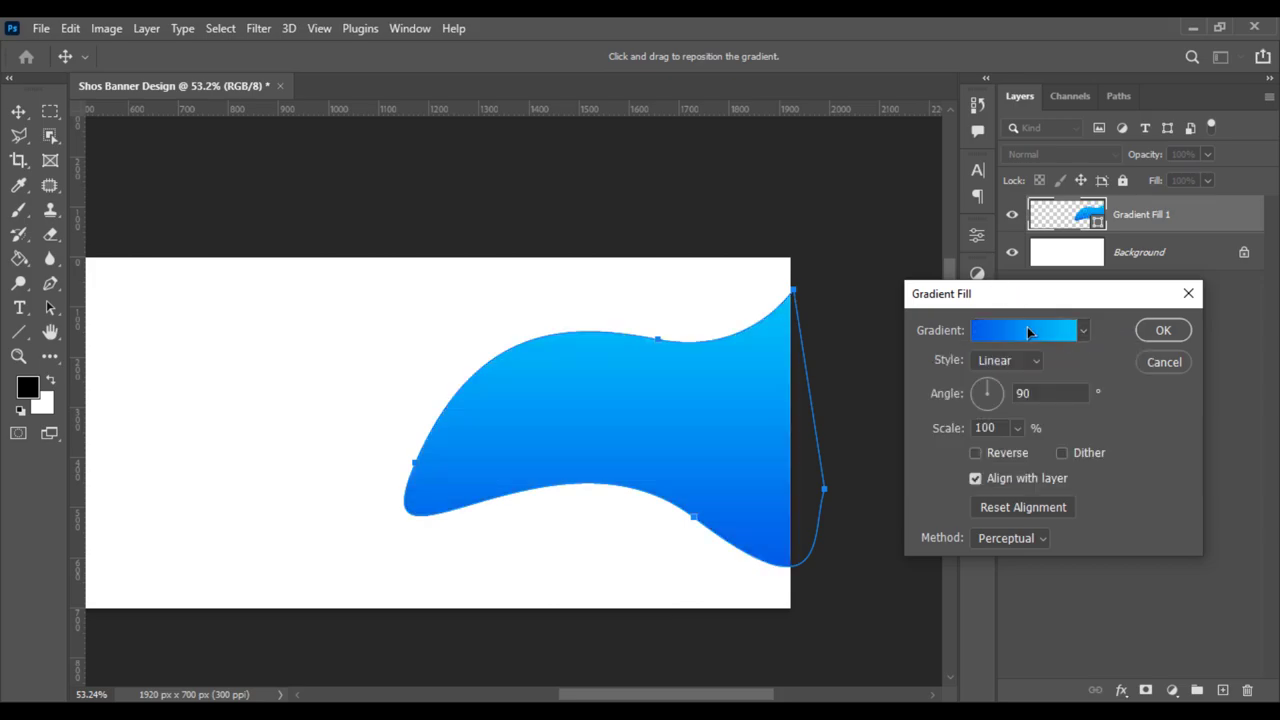
pyautogui.click(1161, 331)
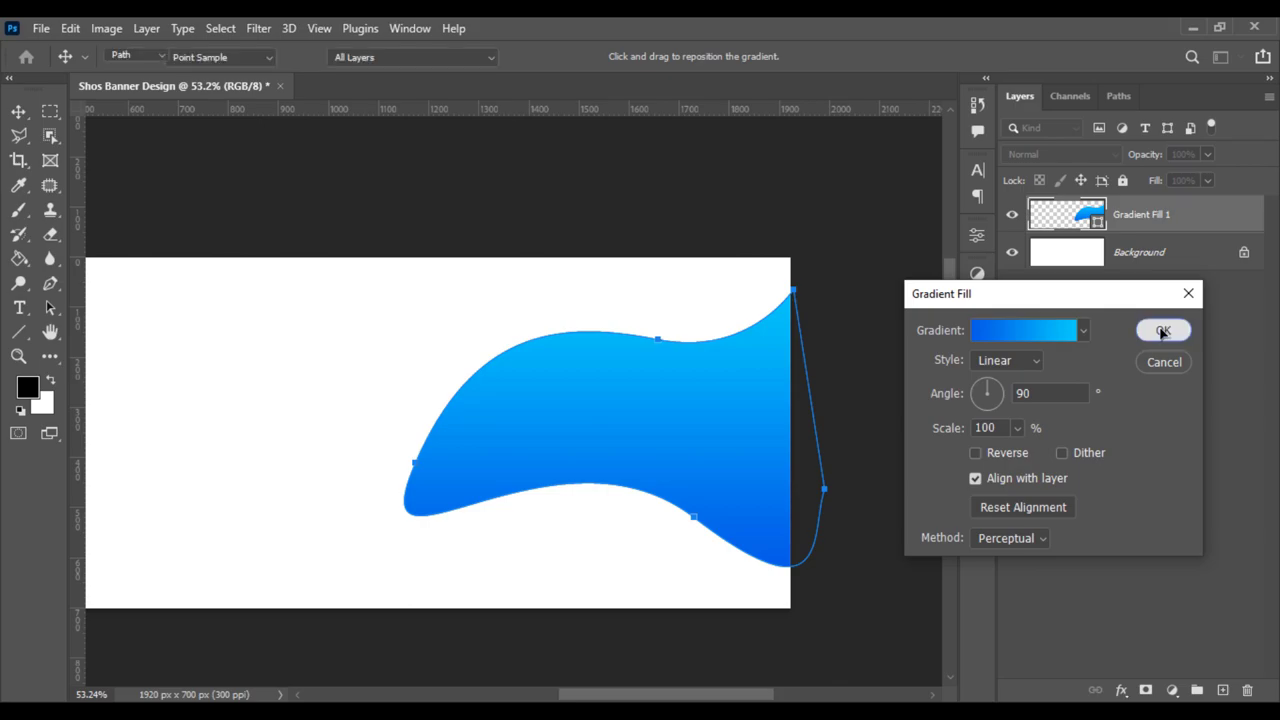
# Step: Switch to the Move tool and deselect the layer to hide the path outline
pyautogui.click(18, 111)
pyautogui.click(288, 199)
pyautogui.scroll(-2, 531, 357)
pyautogui.scroll(-2, 499, 409)
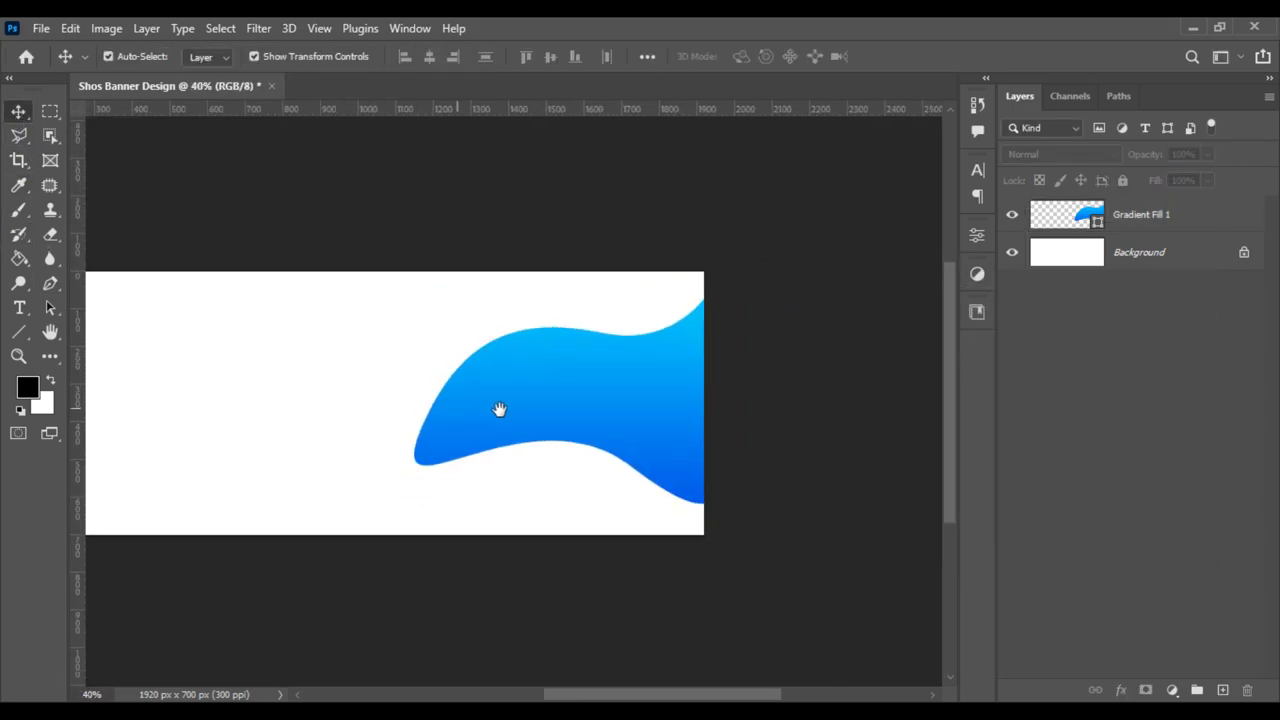
pyautogui.scroll(1, 499, 409)
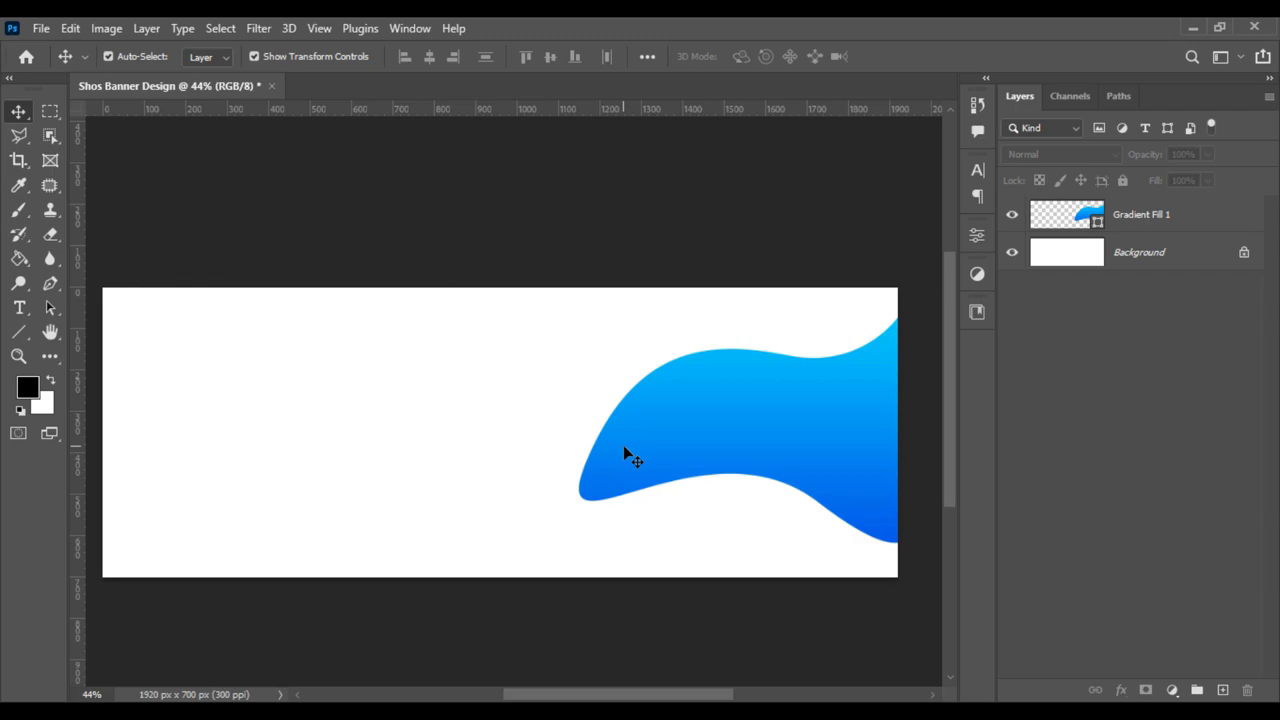
# Step: Trace a second closed wave path from the right edge under the blue wave, below the canvas bottom
pyautogui.click(37, 284)
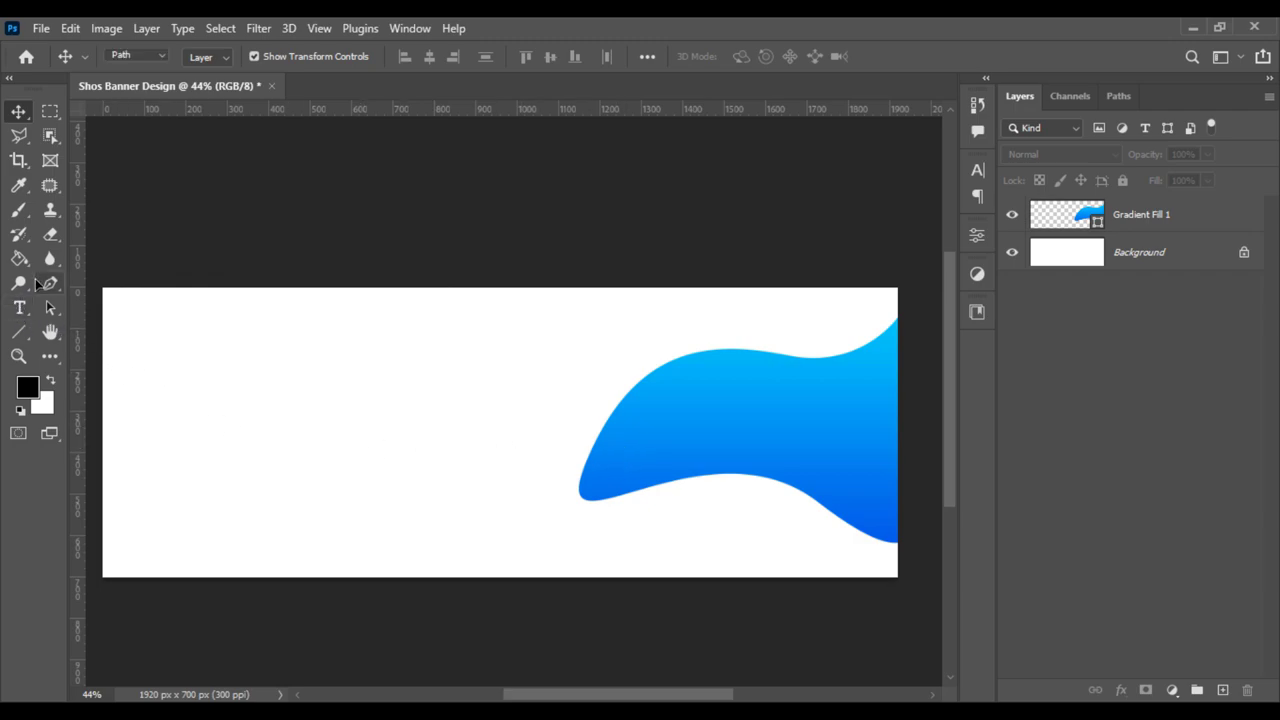
pyautogui.click(902, 549)
pyautogui.moveTo(862, 543); pyautogui.dragTo(841, 534)
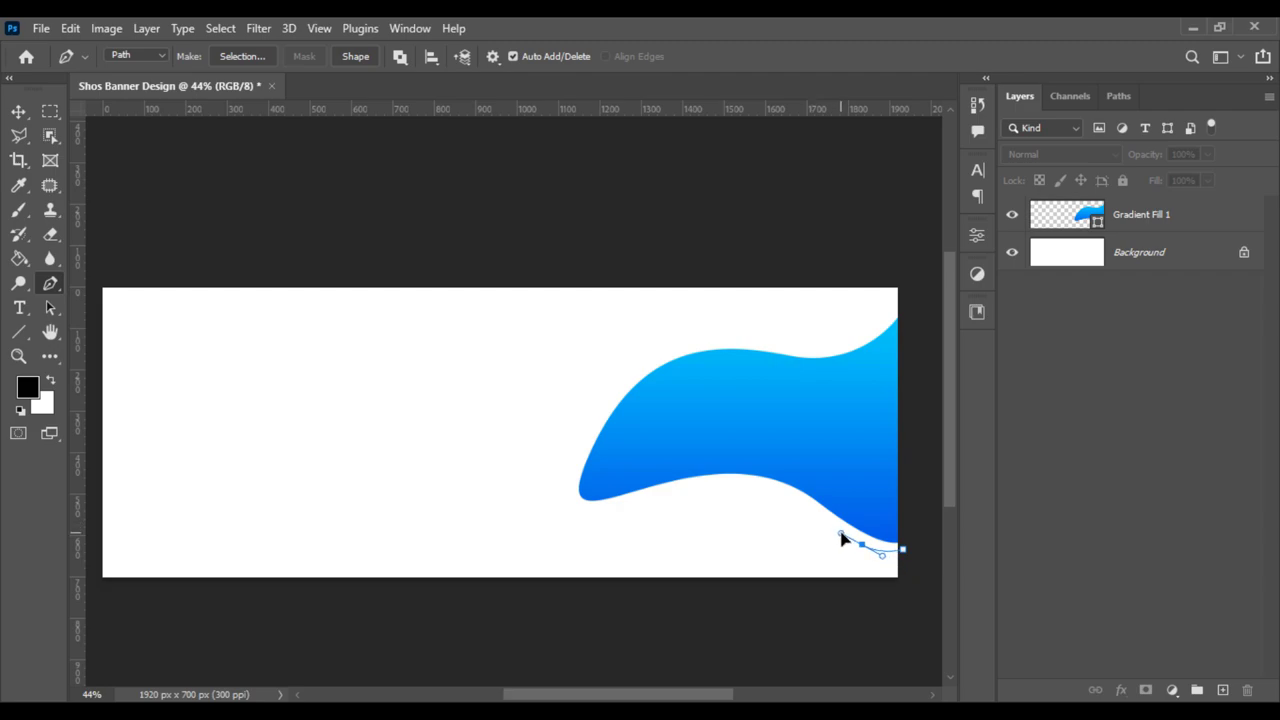
pyautogui.moveTo(696, 501)
pyautogui.mouseDown()
pyautogui.moveTo(576, 571)
pyautogui.moveTo(630, 560)
pyautogui.moveTo(613, 556)
pyautogui.mouseUp()
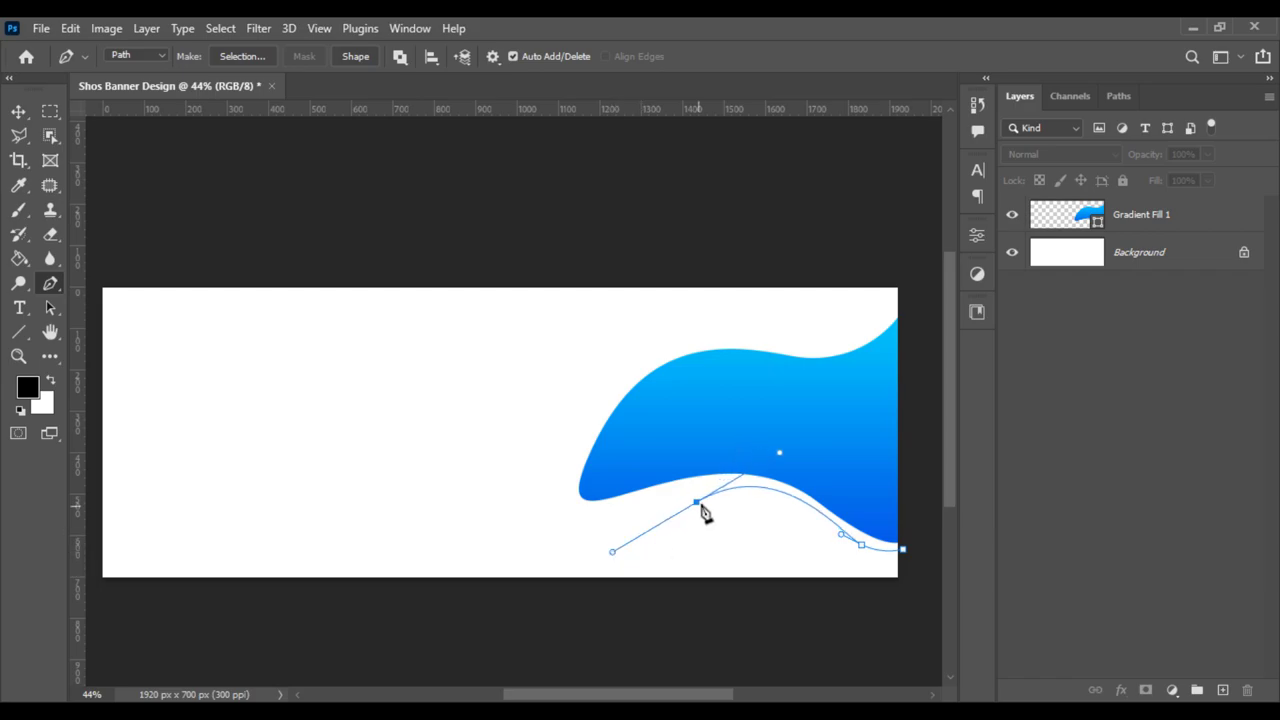
pyautogui.moveTo(575, 510); pyautogui.dragTo(518, 492)
pyautogui.keyDown('alt'); pyautogui.click(575, 510); pyautogui.keyUp('alt')
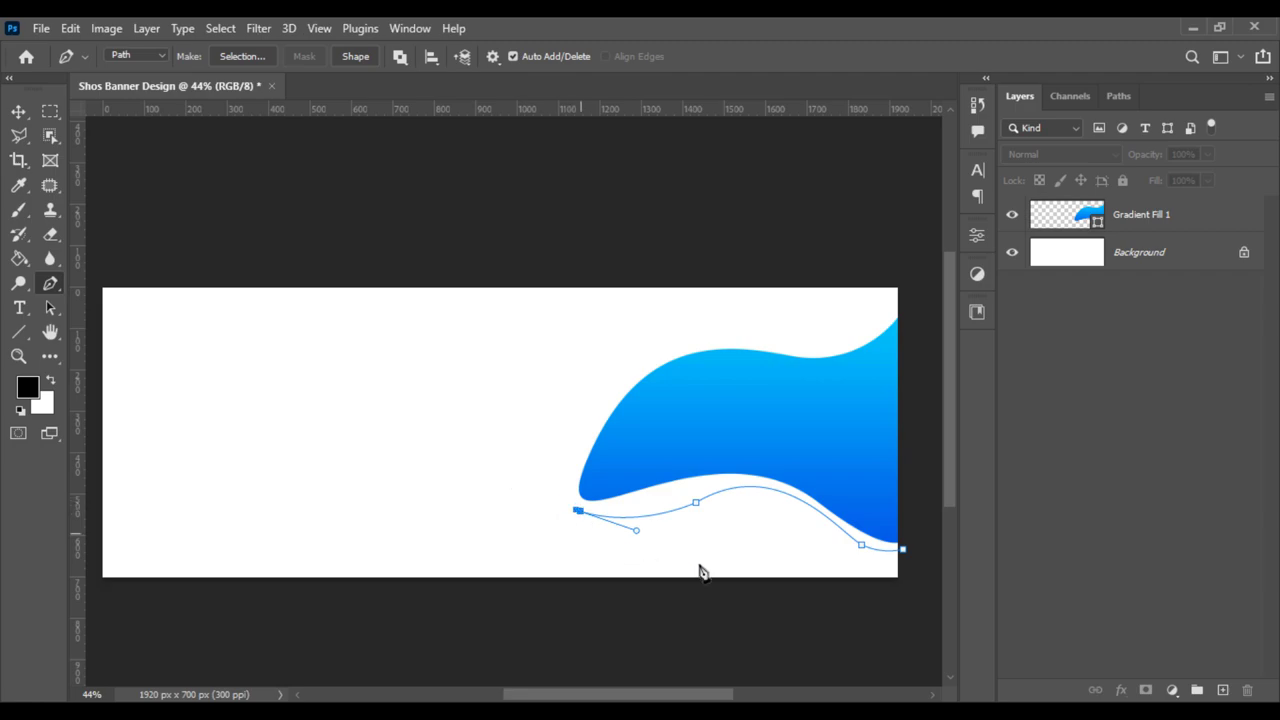
pyautogui.moveTo(711, 601)
pyautogui.mouseDown()
pyautogui.moveTo(876, 637)
pyautogui.moveTo(912, 585)
pyautogui.mouseUp()
pyautogui.keyDown('alt'); pyautogui.click(712, 601); pyautogui.keyUp('alt')
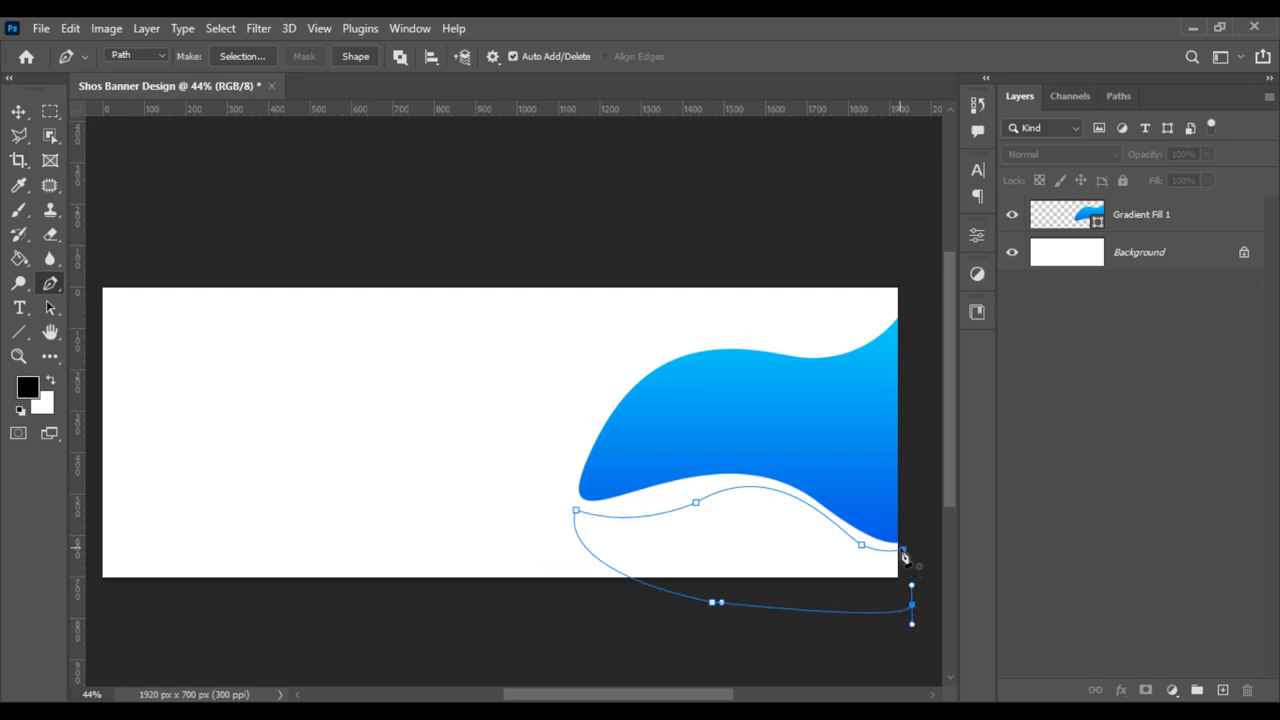
pyautogui.click(903, 551)
pyautogui.click(1172, 690)
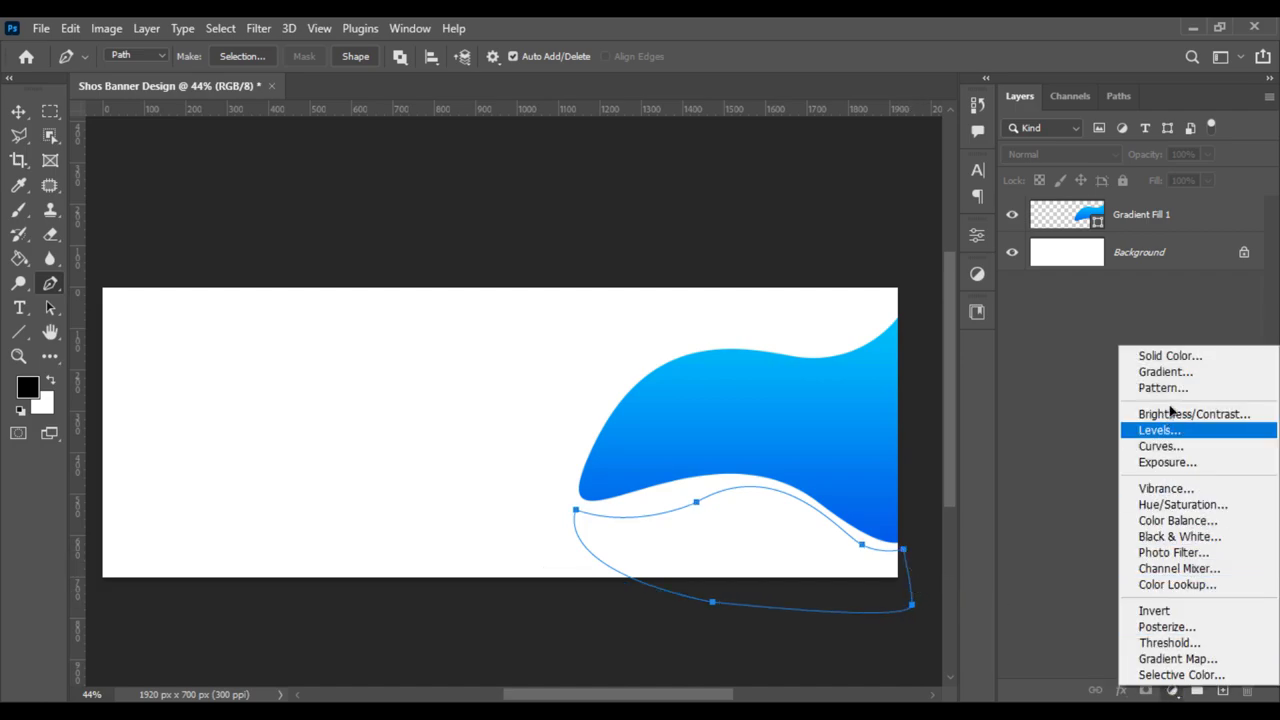
# Step: Fill the new path with a blue-purple gradient preset as Gradient Fill 2
pyautogui.click(1155, 372)
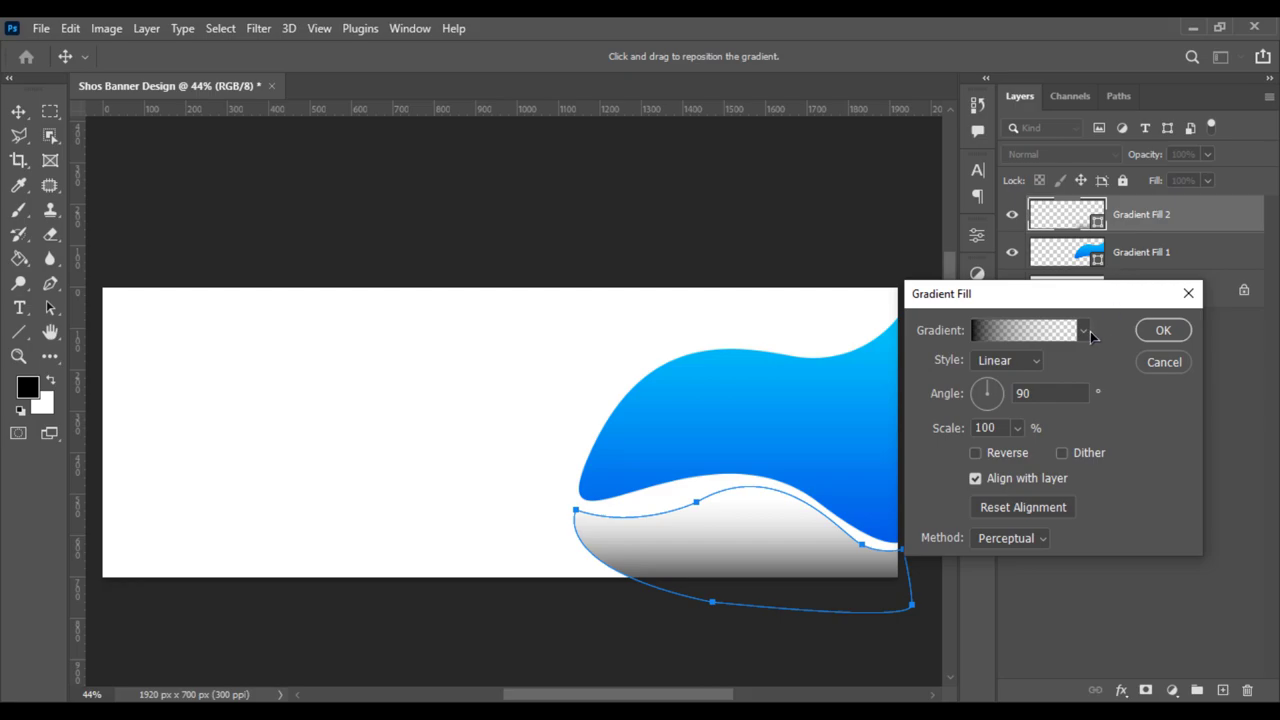
pyautogui.click(1084, 331)
pyautogui.click(1039, 412)
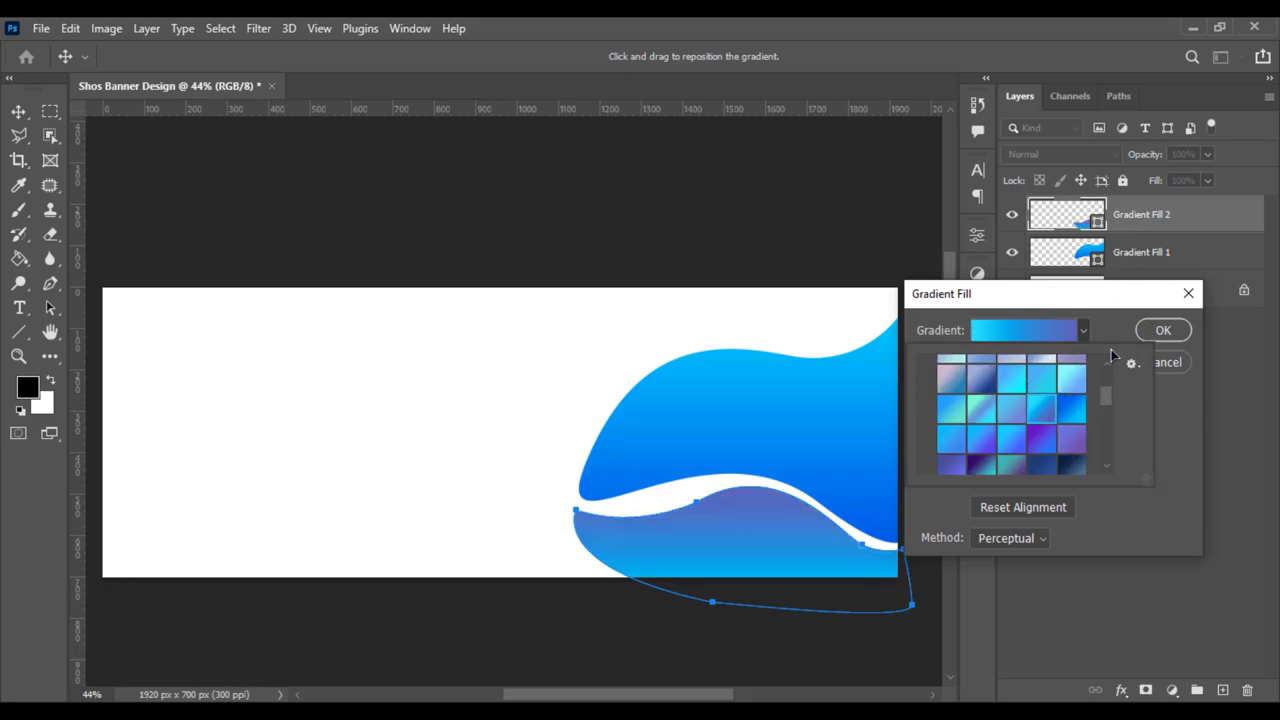
pyautogui.click(1160, 336)
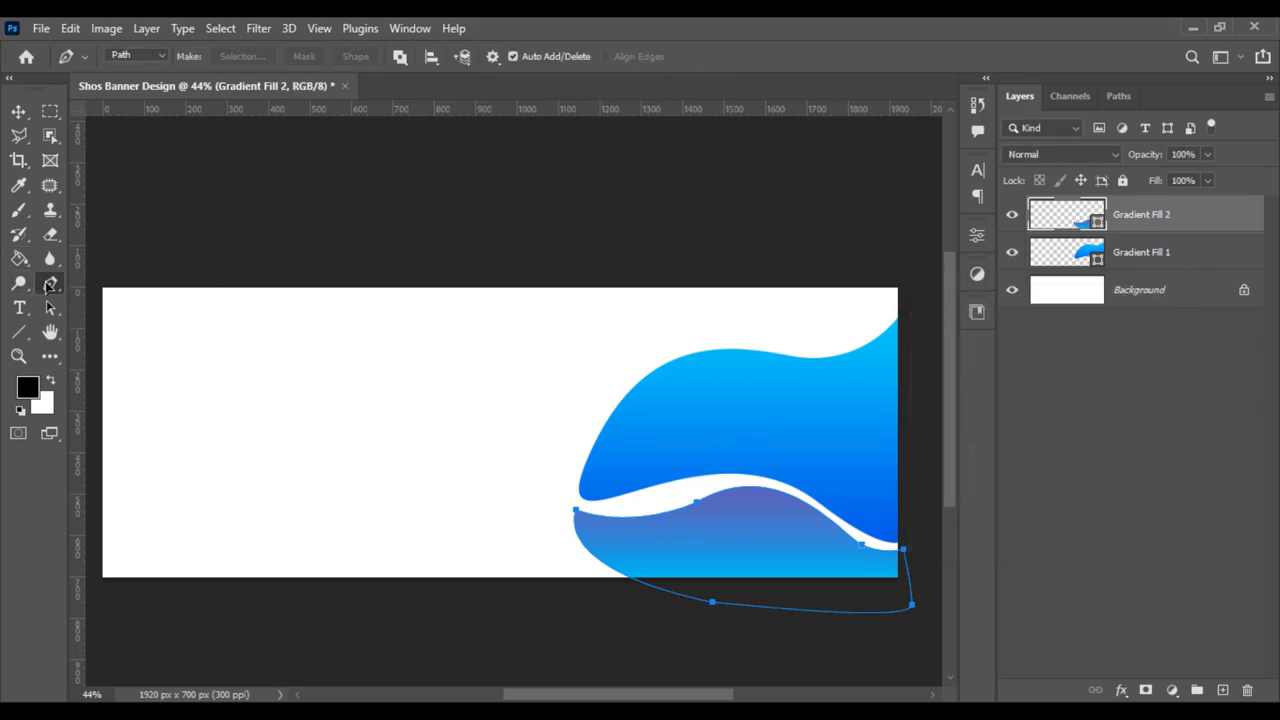
# Step: Use the Convert Point tool to flatten and smooth the purple wave's upper-left edge
pyautogui.rightClick(51, 286)
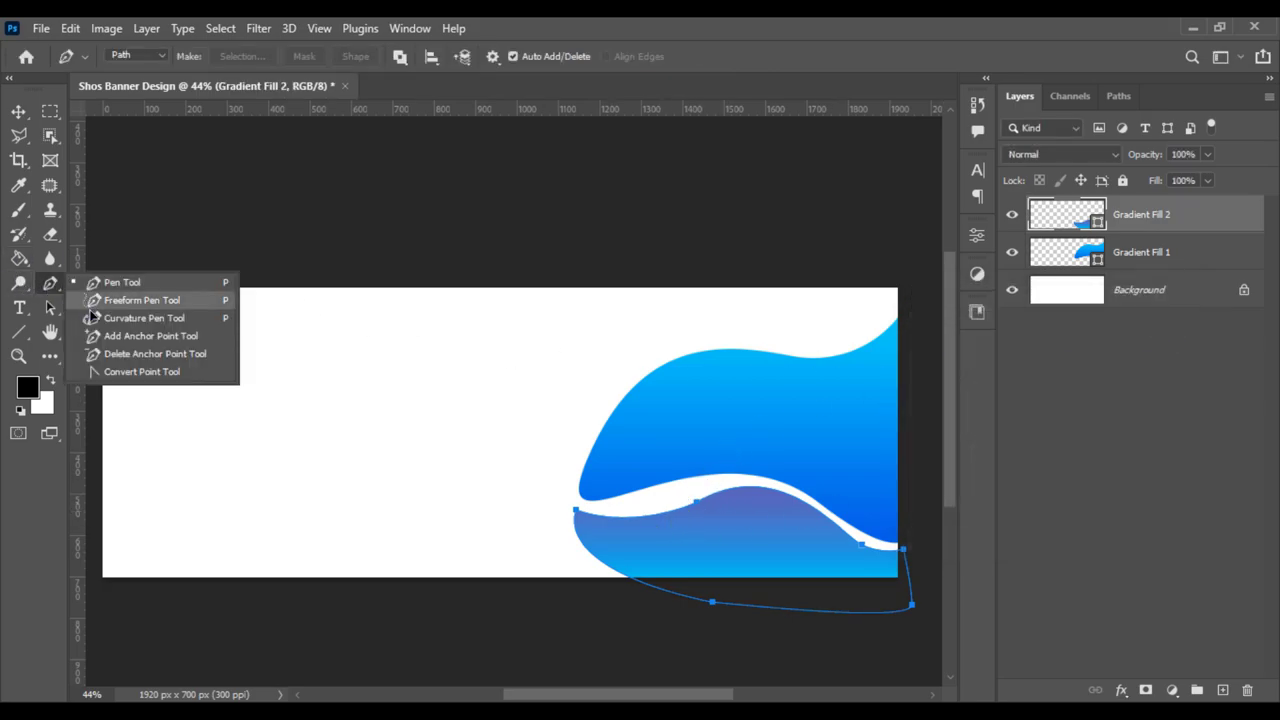
pyautogui.click(108, 374)
pyautogui.click(697, 504)
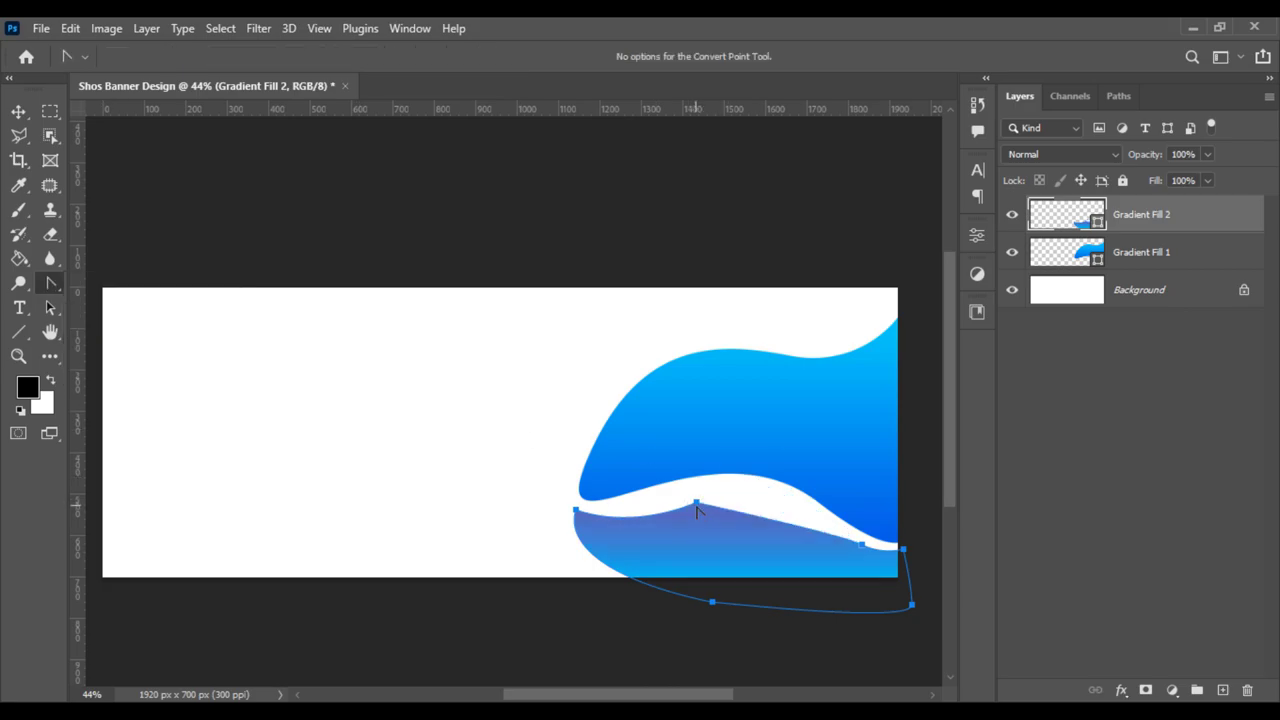
pyautogui.moveTo(697, 504)
pyautogui.mouseDown()
pyautogui.moveTo(760, 480)
pyautogui.moveTo(765, 438)
pyautogui.moveTo(771, 458)
pyautogui.mouseUp()
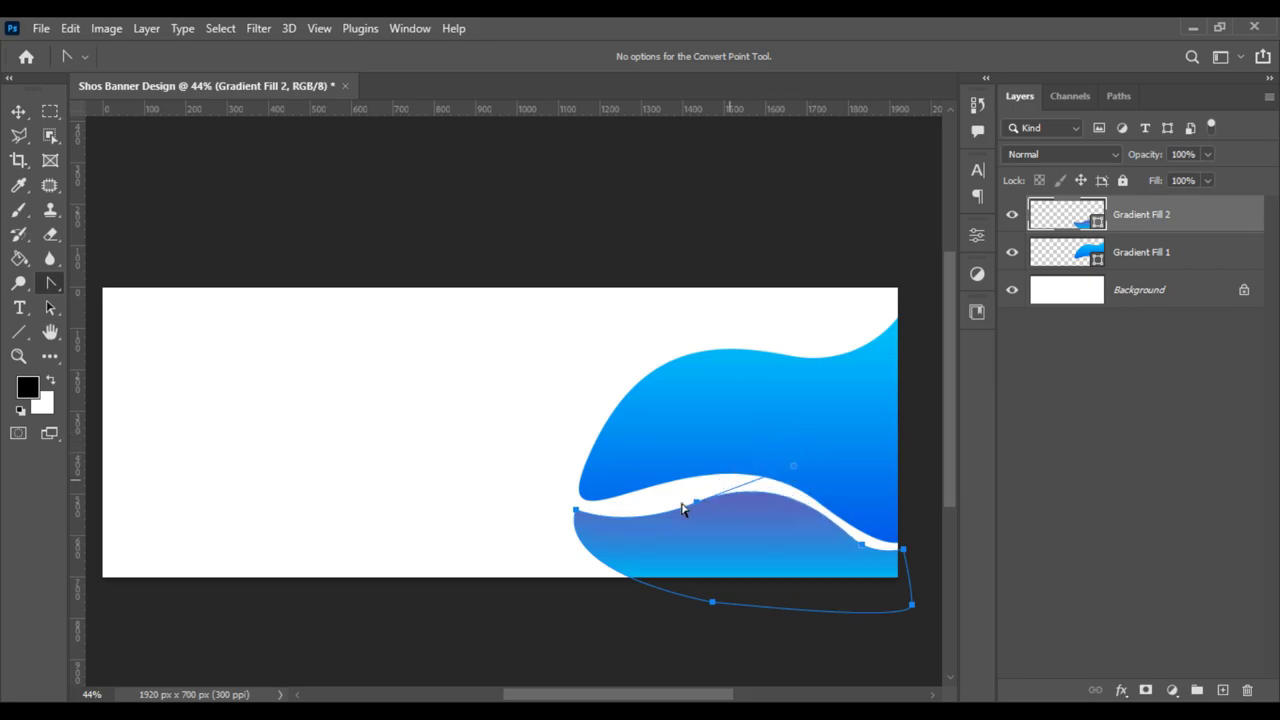
pyautogui.click(576, 511)
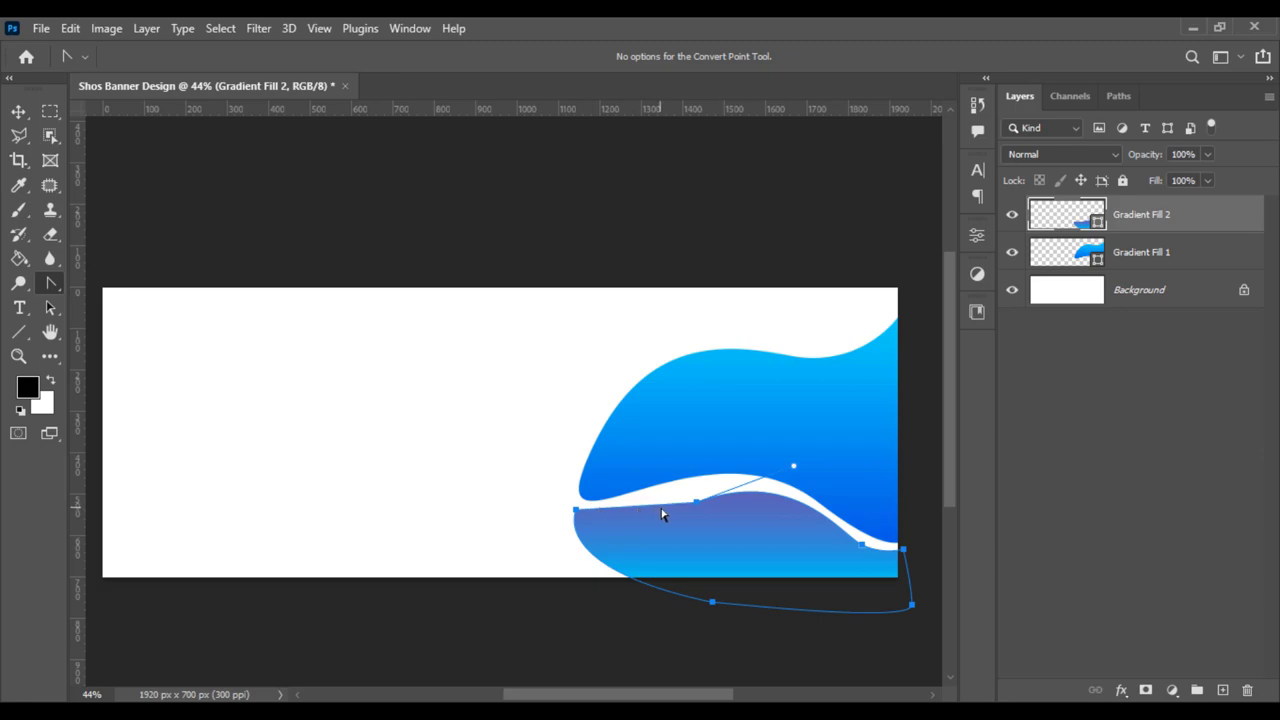
pyautogui.moveTo(661, 510)
pyautogui.mouseDown()
pyautogui.moveTo(634, 526)
pyautogui.moveTo(660, 471)
pyautogui.moveTo(655, 519)
pyautogui.mouseUp()
pyautogui.click(577, 512)
# Step: Undo the left-segment straightening and zoom in to inspect the purple wave
pyautogui.press('z')
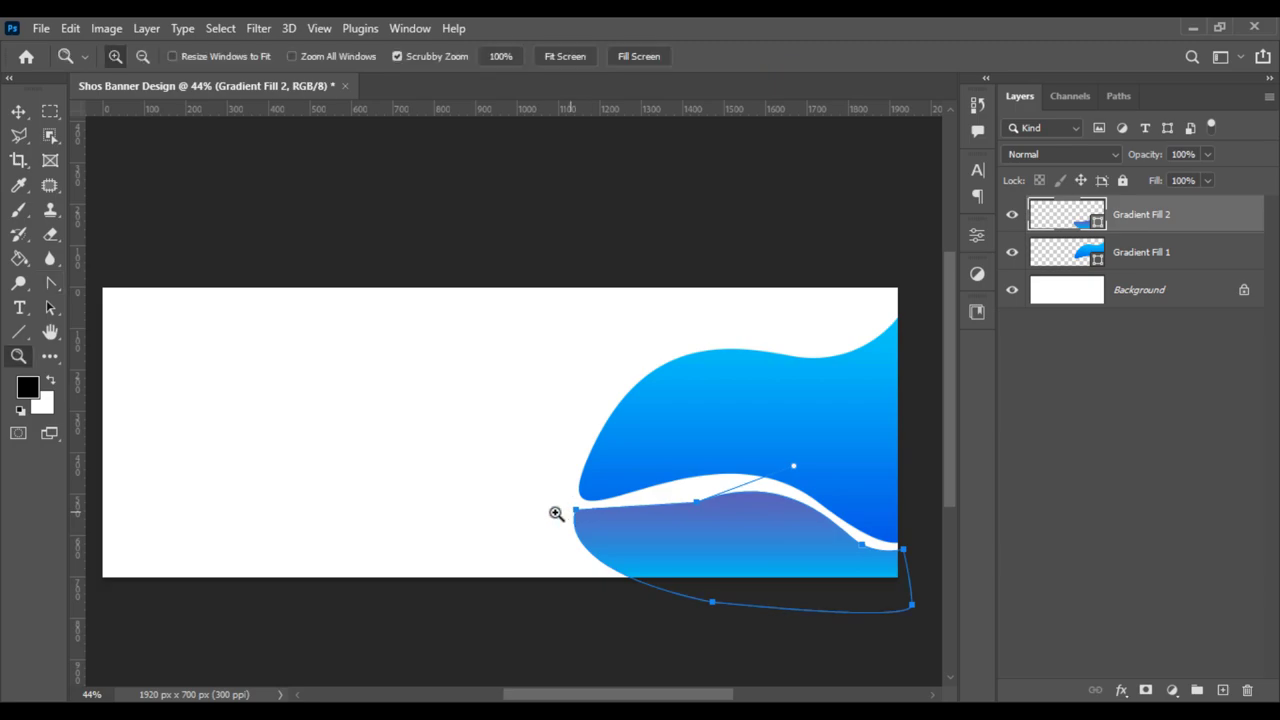
pyautogui.hotkey('ctrl', 'z')
pyautogui.click(593, 621)
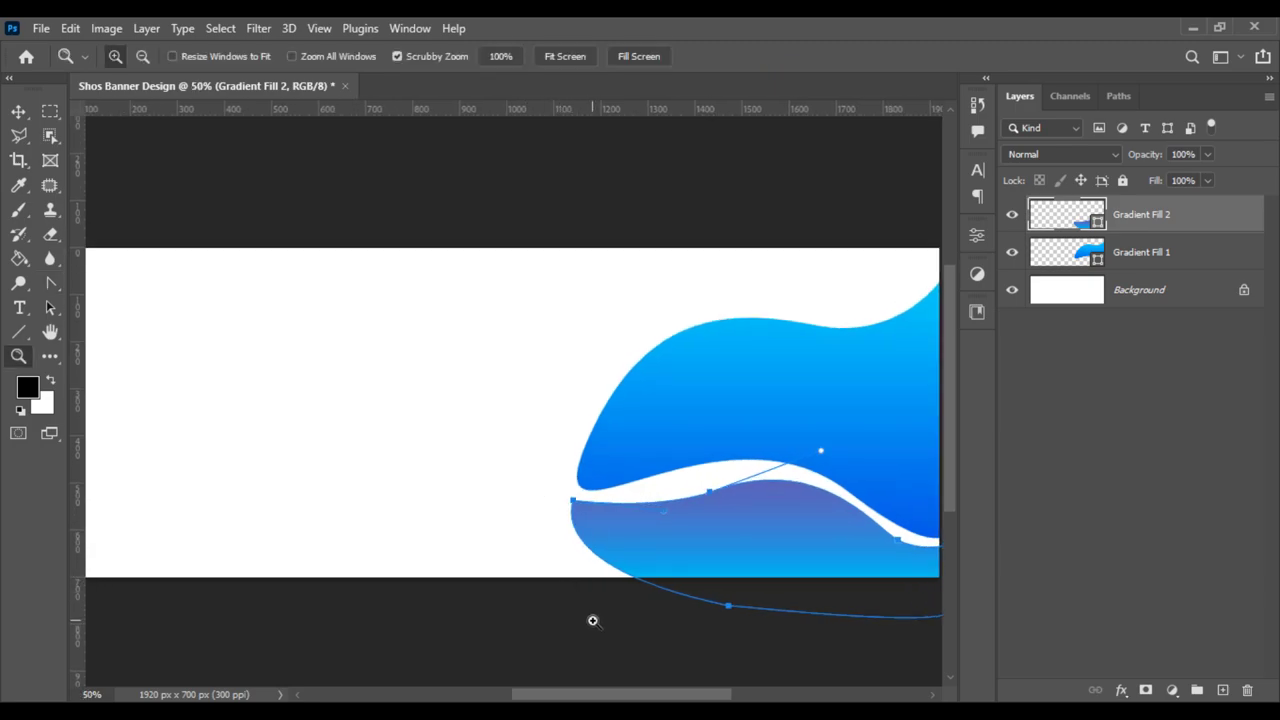
pyautogui.scroll(-3, 300, 414)
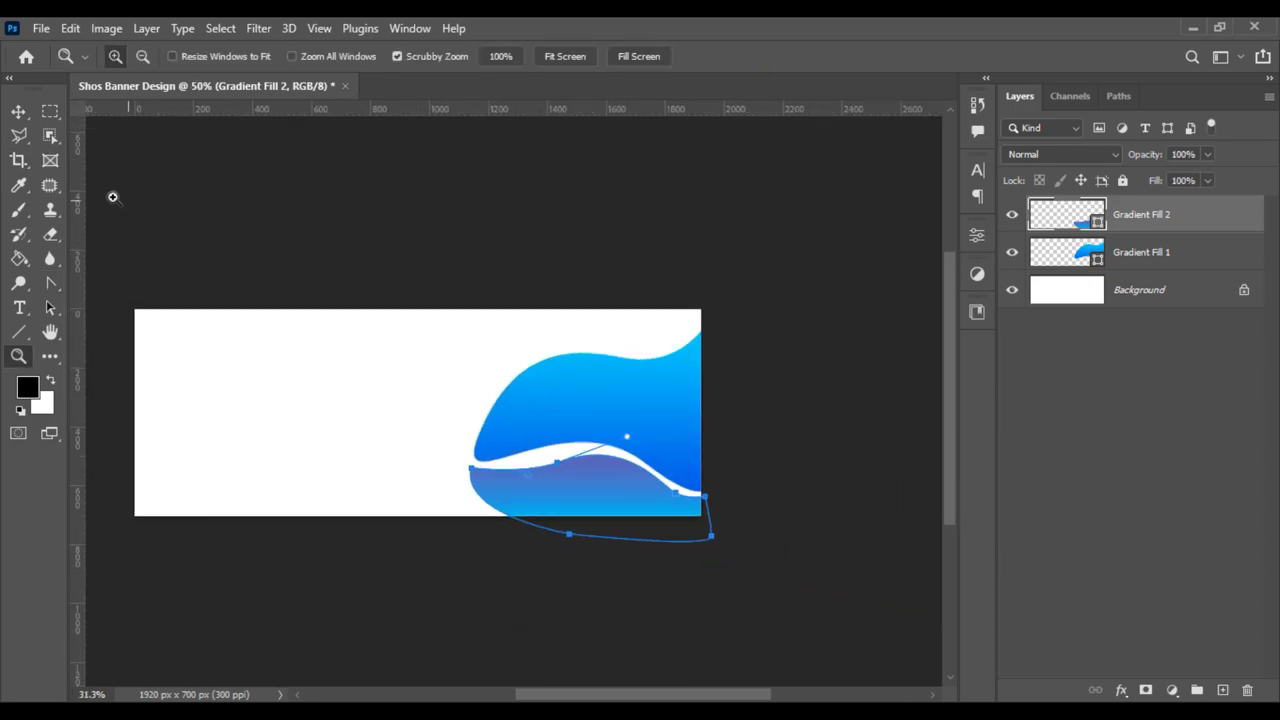
pyautogui.click(18, 111)
pyautogui.click(159, 162)
pyautogui.scroll(1, 306, 263)
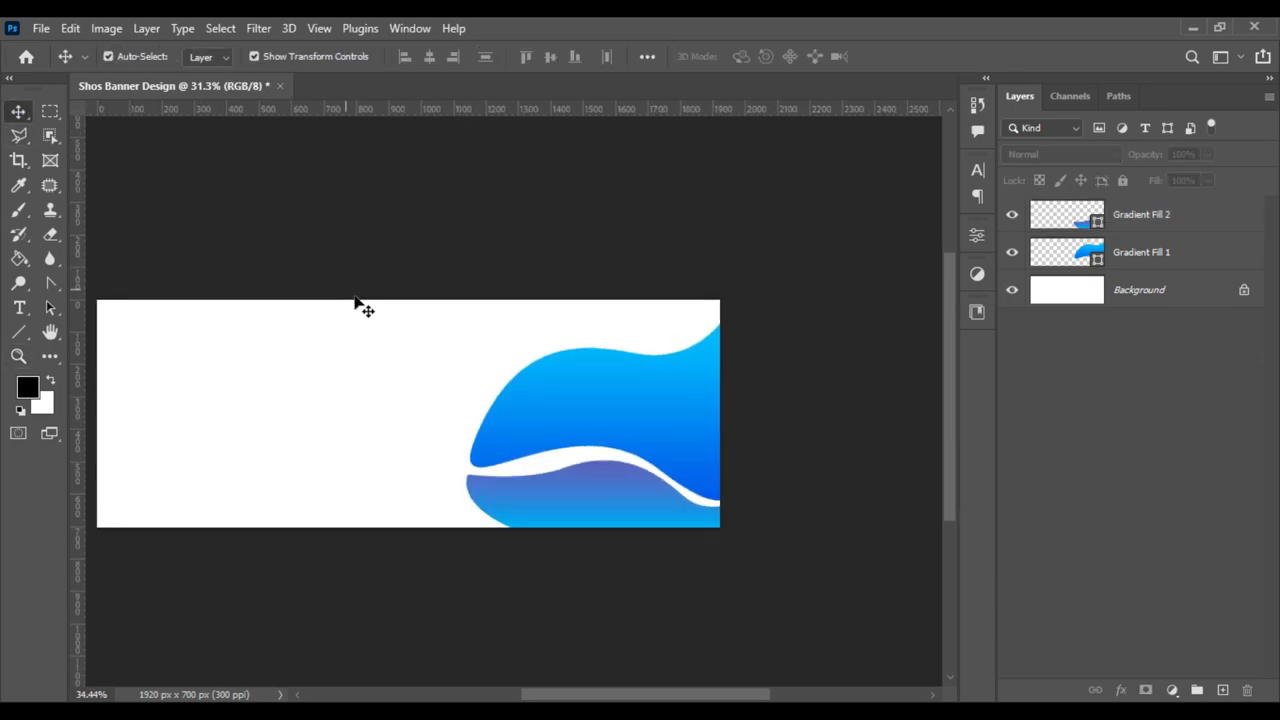
pyautogui.moveTo(391, 329); pyautogui.dragTo(517, 377)
pyautogui.click(700, 560)
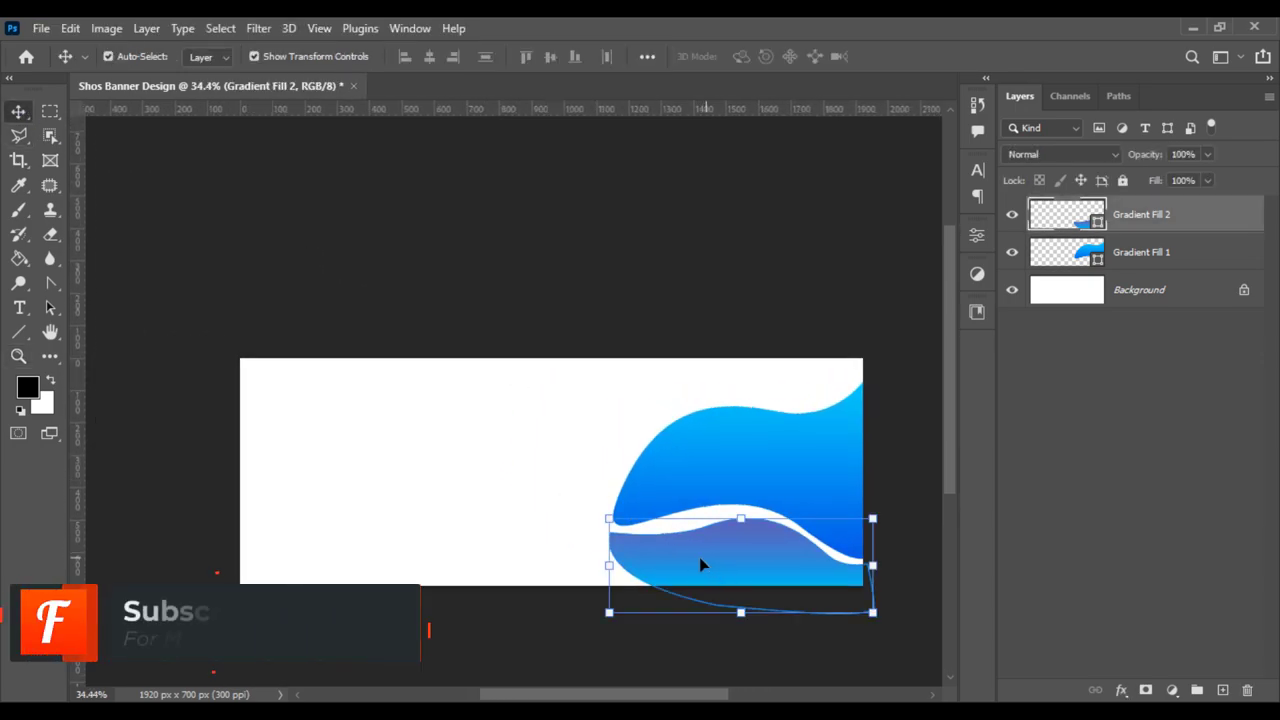
# Step: Toggle between Rectangle and Move tools, deselect the wave, and fit the banner on screen
pyautogui.scroll(2, 687, 565)
pyautogui.scroll(2, 620, 545)
pyautogui.scroll(2, 560, 530)
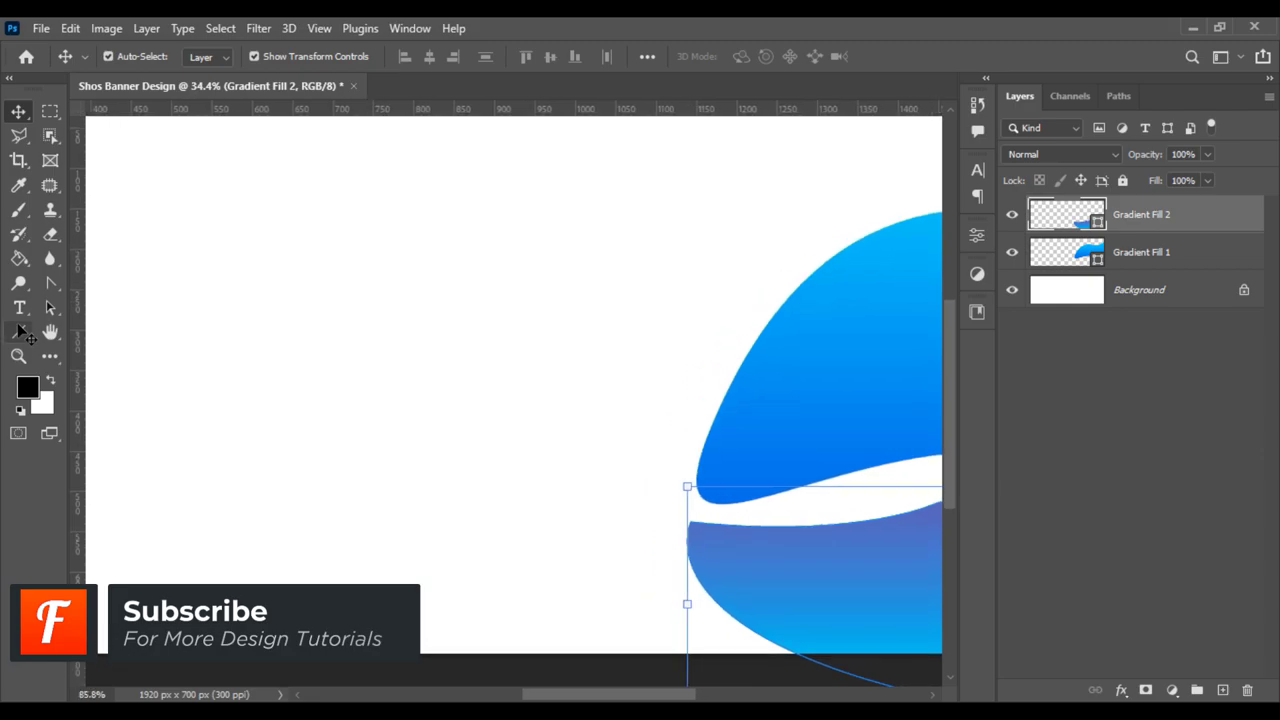
pyautogui.click(18, 332)
pyautogui.click(73, 331)
pyautogui.scroll(1, 509, 514)
pyautogui.hscroll(3, 434, 497)
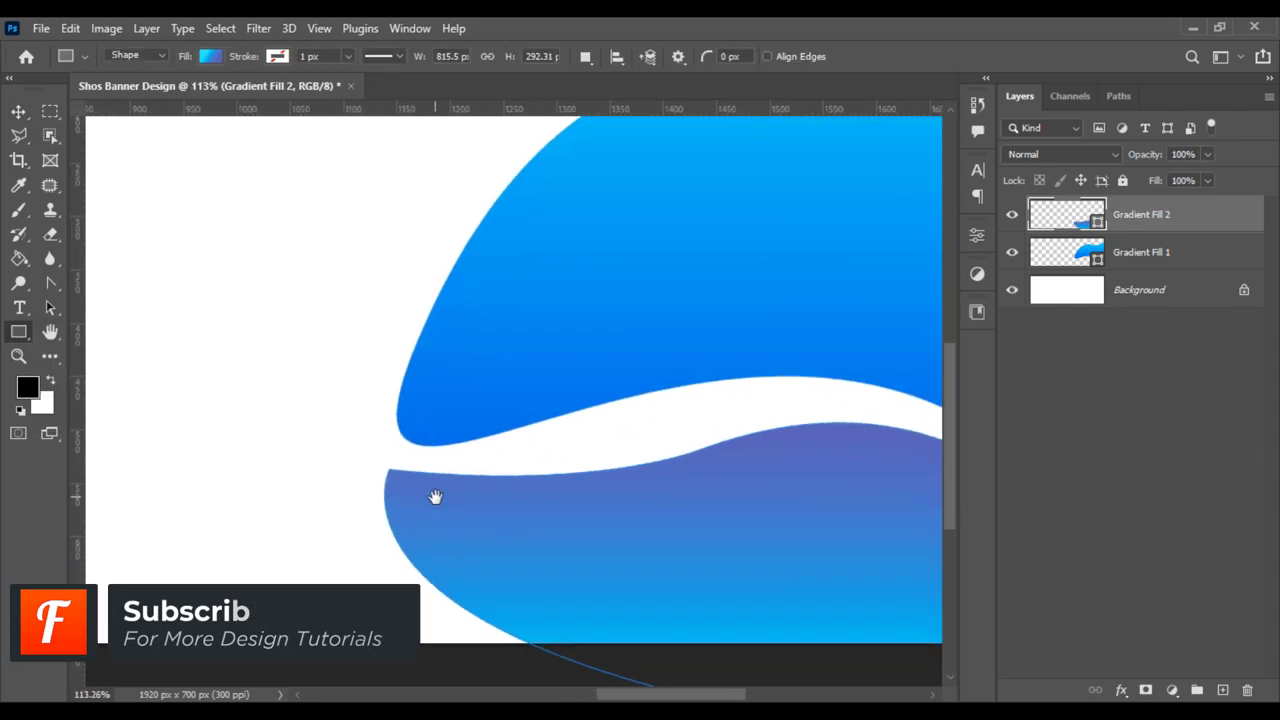
pyautogui.click(18, 111)
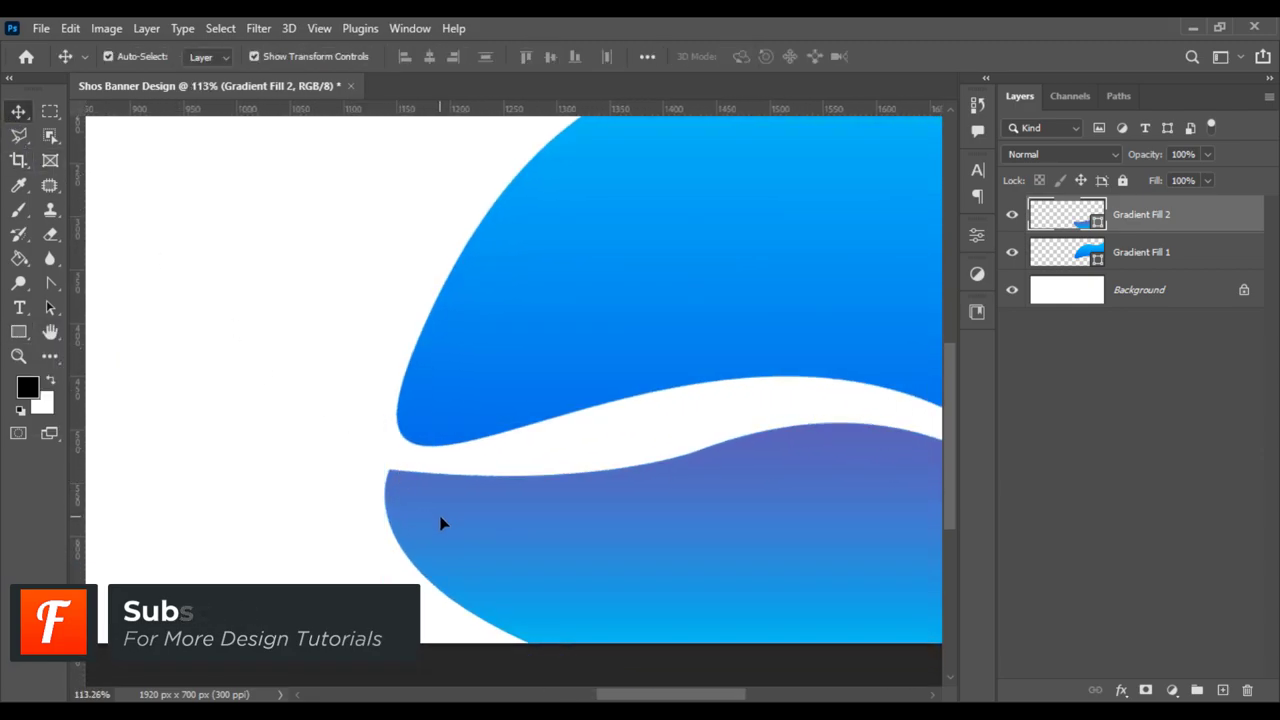
pyautogui.click(18, 332)
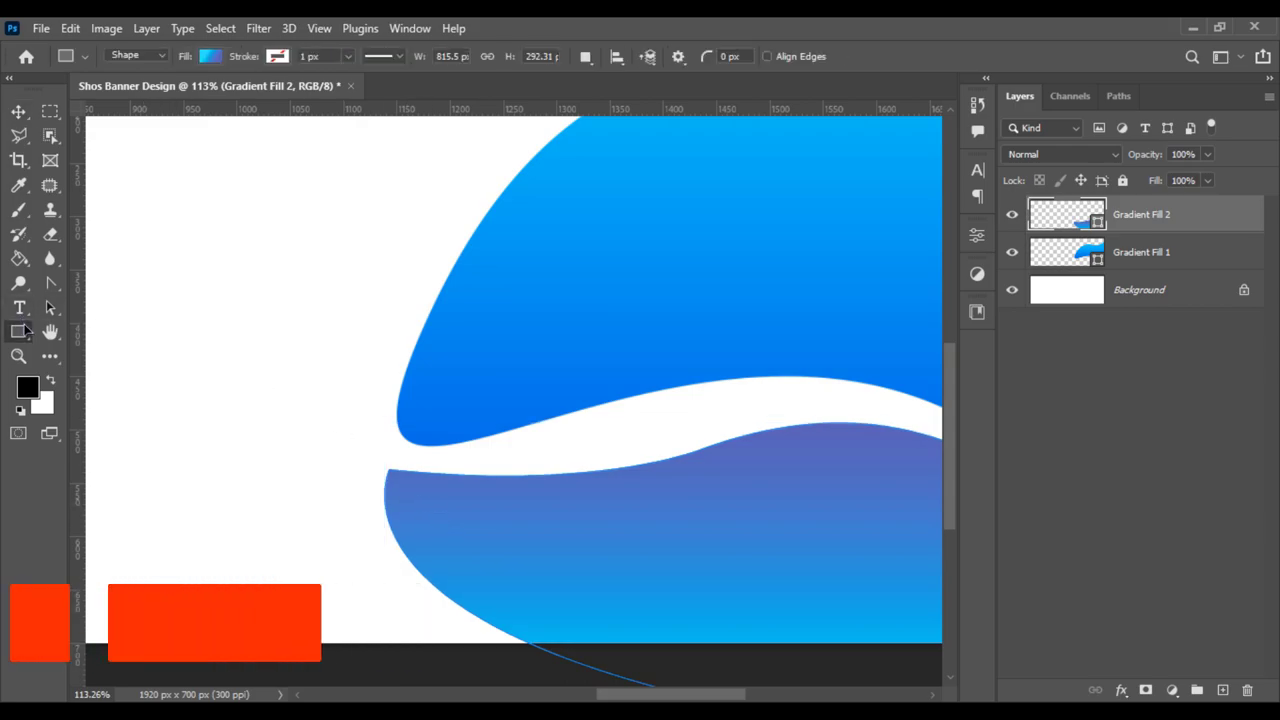
pyautogui.click(18, 111)
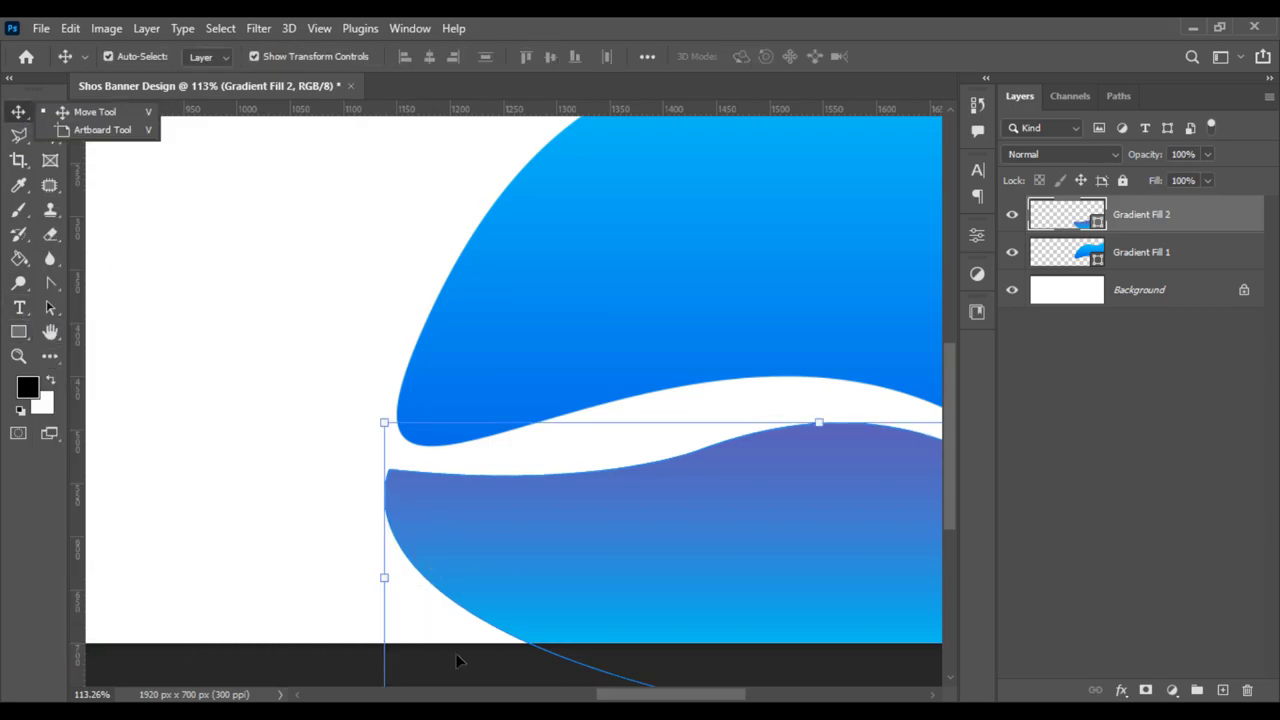
pyautogui.click(340, 665)
pyautogui.hotkey('ctrl', '0')
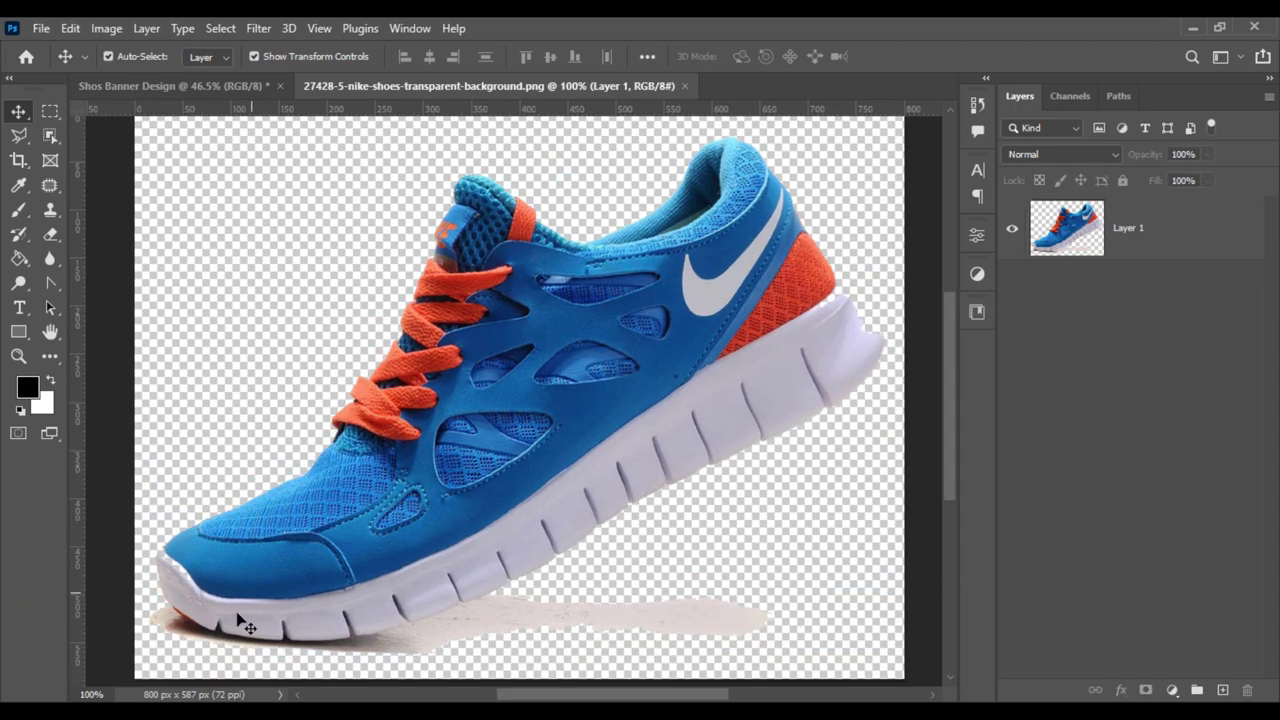
# Step: With the Pen tool, start tracing a path from the shoe's toe along the sole
pyautogui.scroll(3, 243, 617)
pyautogui.scroll(2, 243, 617)
pyautogui.scroll(1, 300, 534)
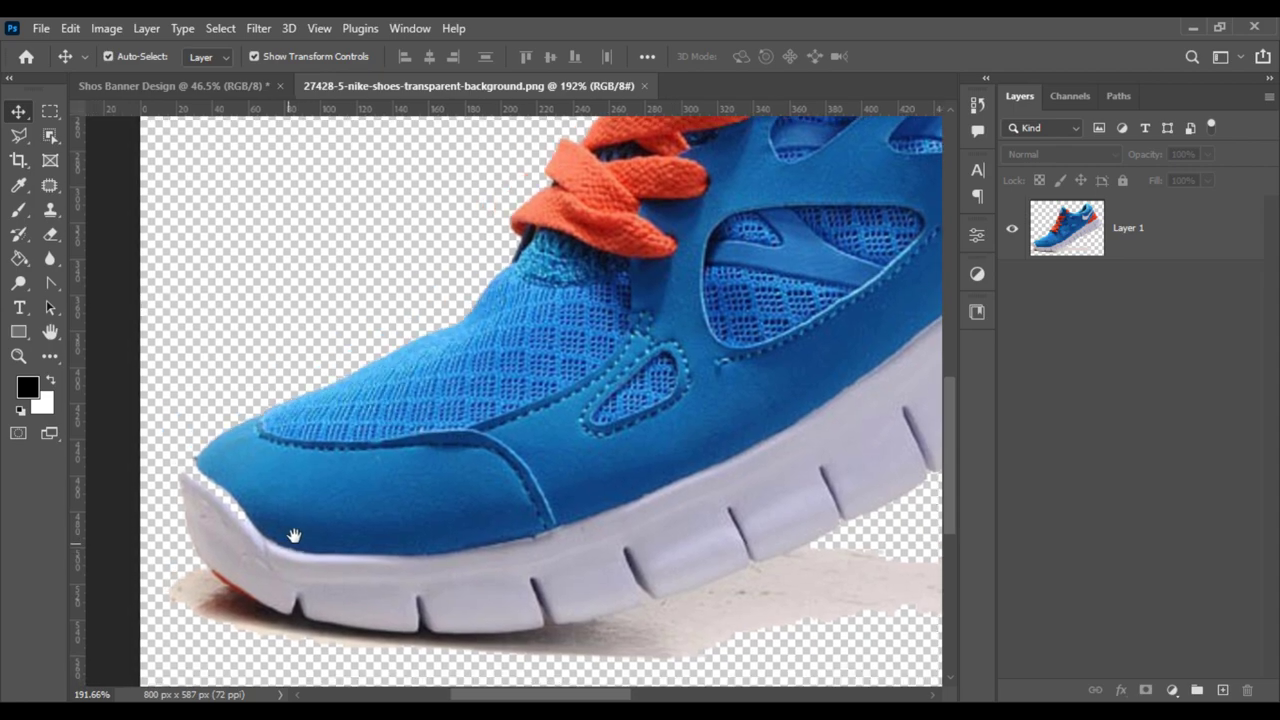
pyautogui.click(20, 306)
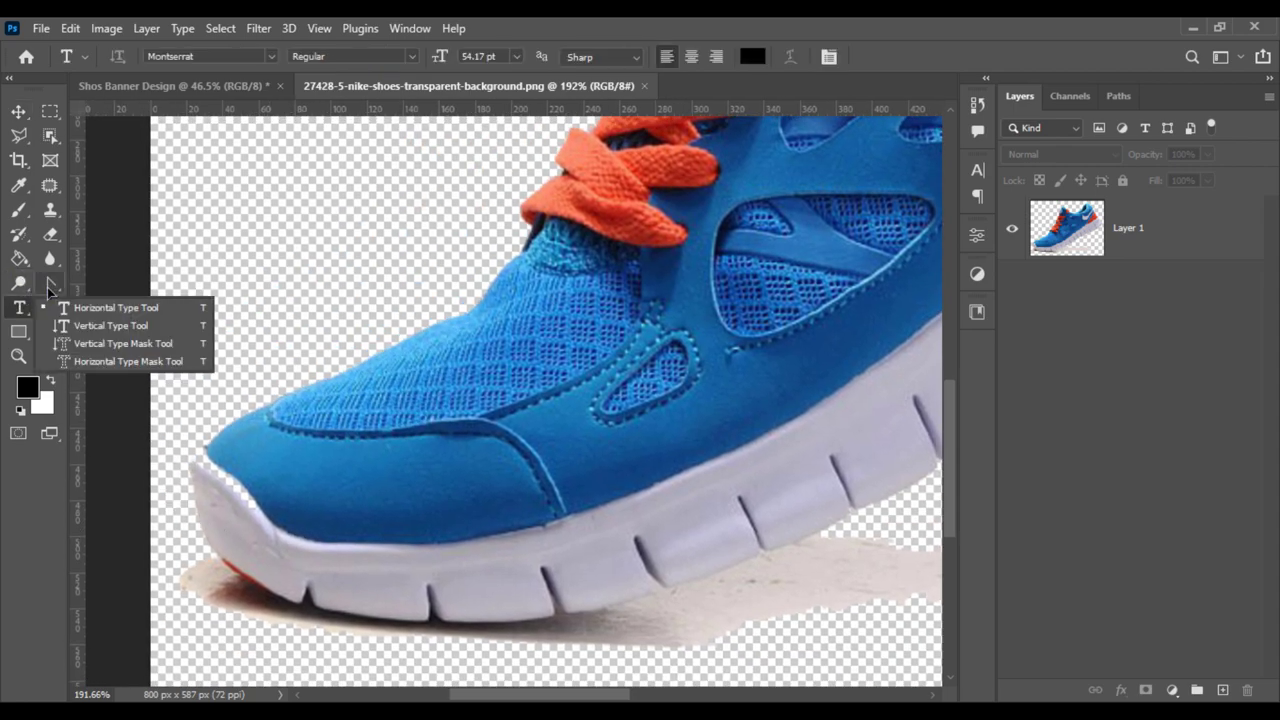
pyautogui.rightClick(48, 286)
pyautogui.click(110, 281)
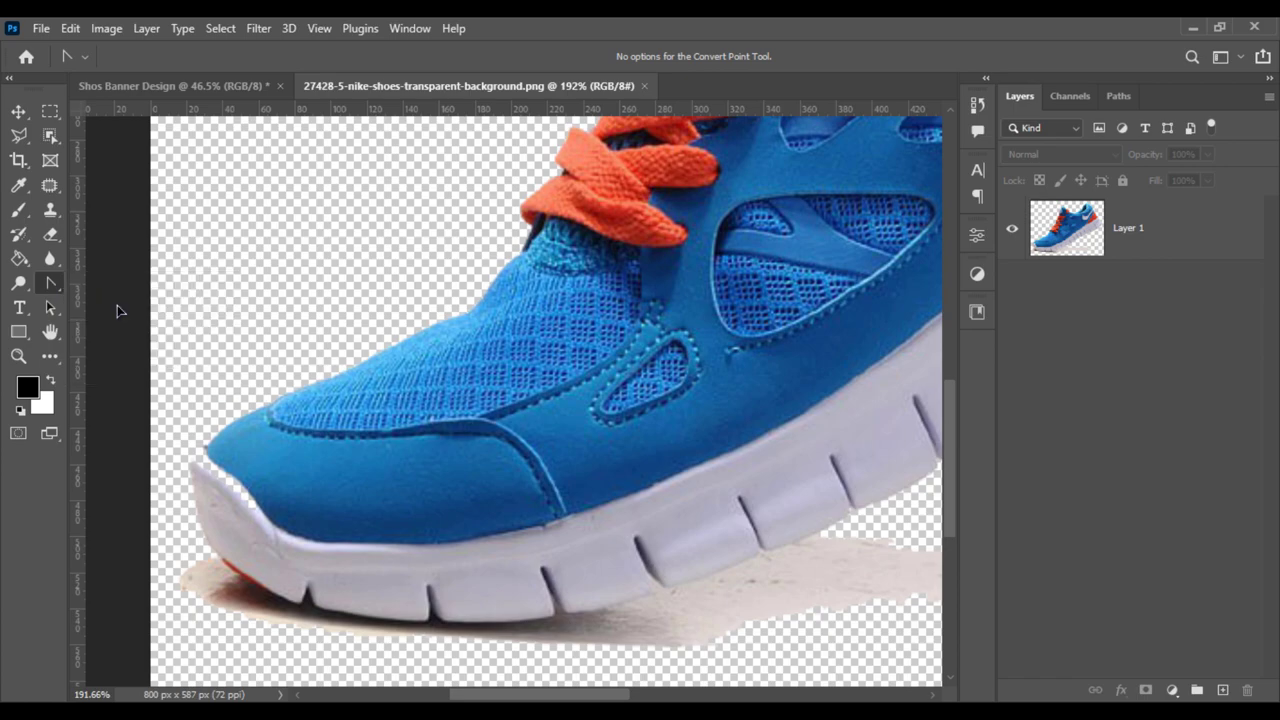
pyautogui.click(187, 478)
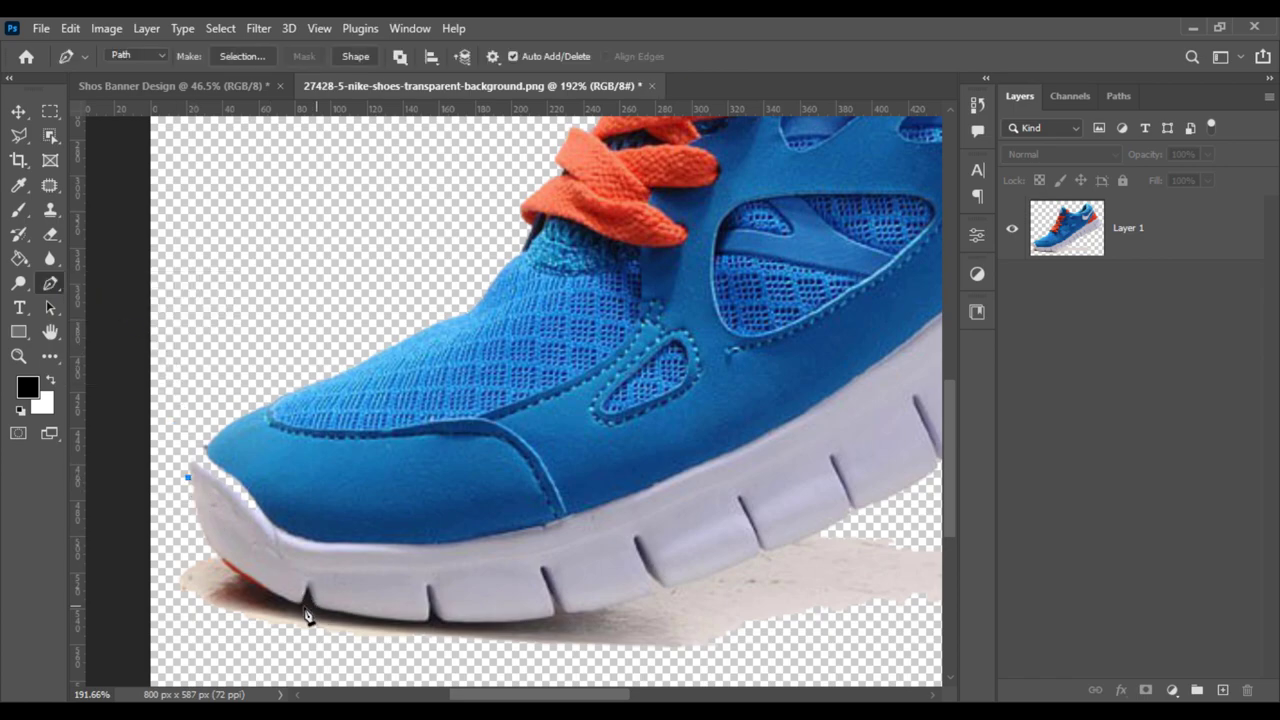
pyautogui.moveTo(298, 605)
pyautogui.mouseDown()
pyautogui.moveTo(410, 650)
pyautogui.moveTo(404, 639)
pyautogui.mouseUp()
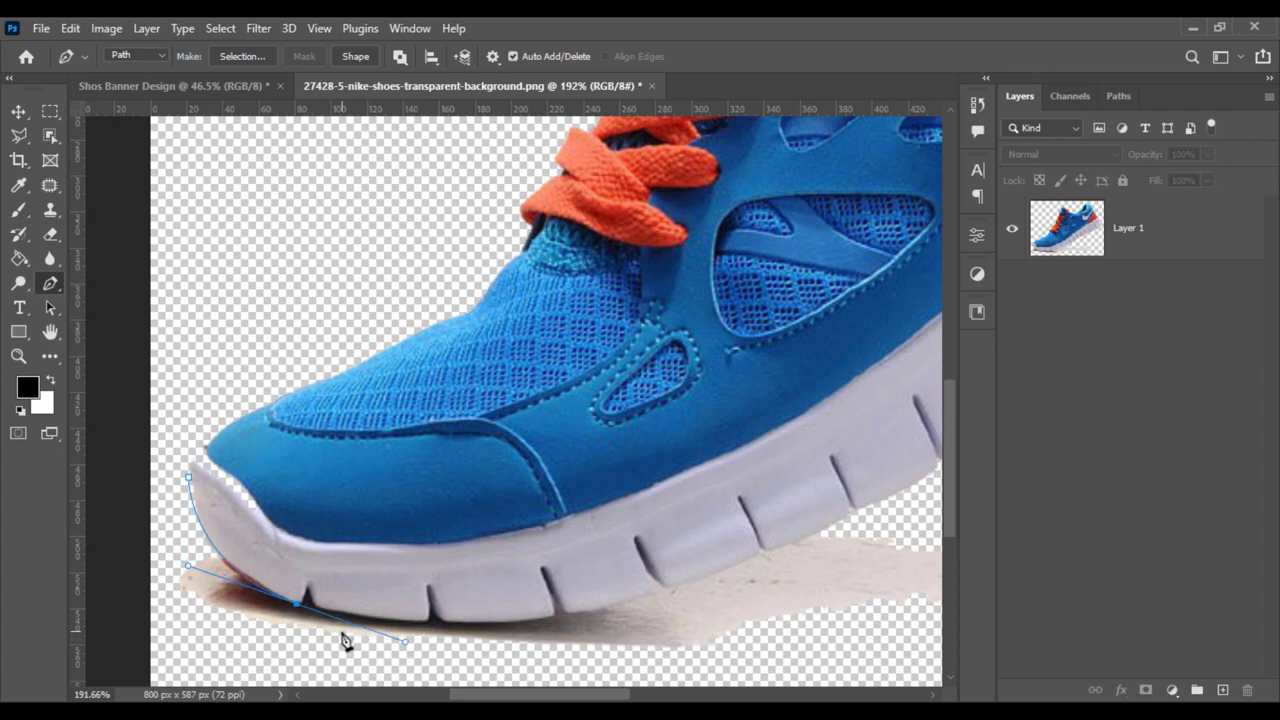
pyautogui.keyDown('alt'); pyautogui.click(300, 606); pyautogui.keyUp('alt')
pyautogui.click(306, 583)
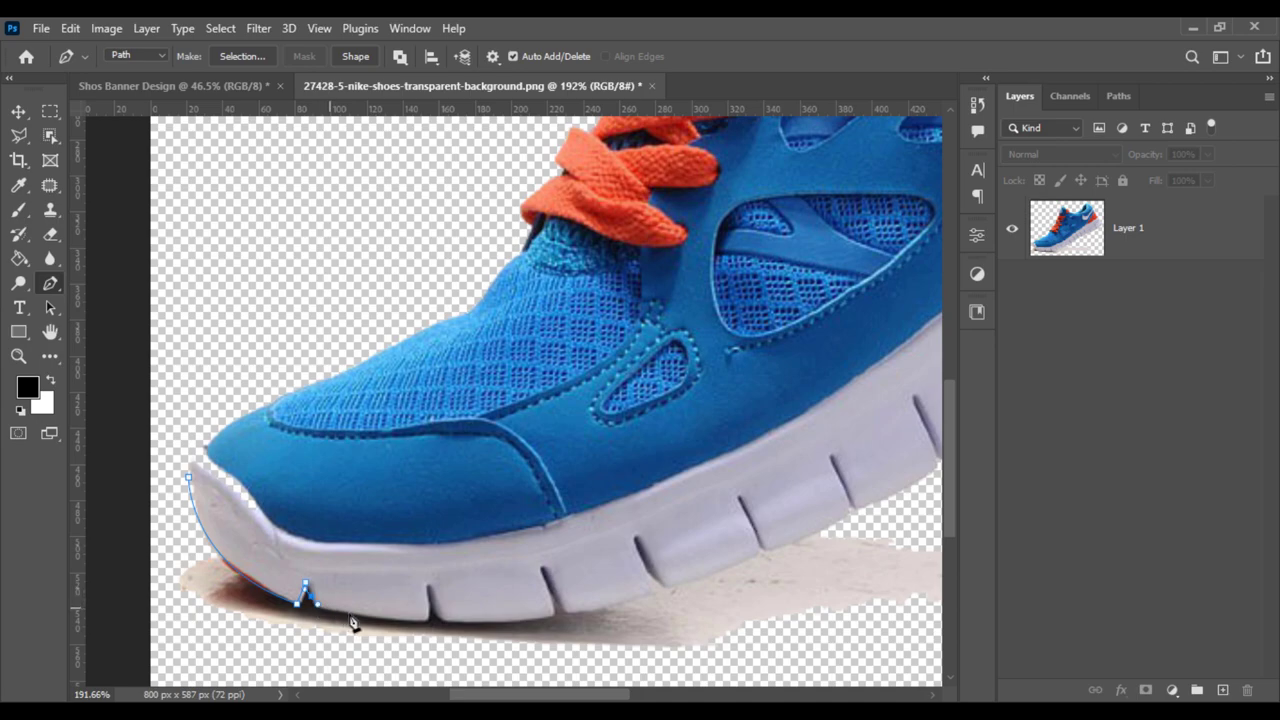
pyautogui.moveTo(378, 617); pyautogui.dragTo(402, 617)
pyautogui.moveTo(566, 611); pyautogui.dragTo(602, 601)
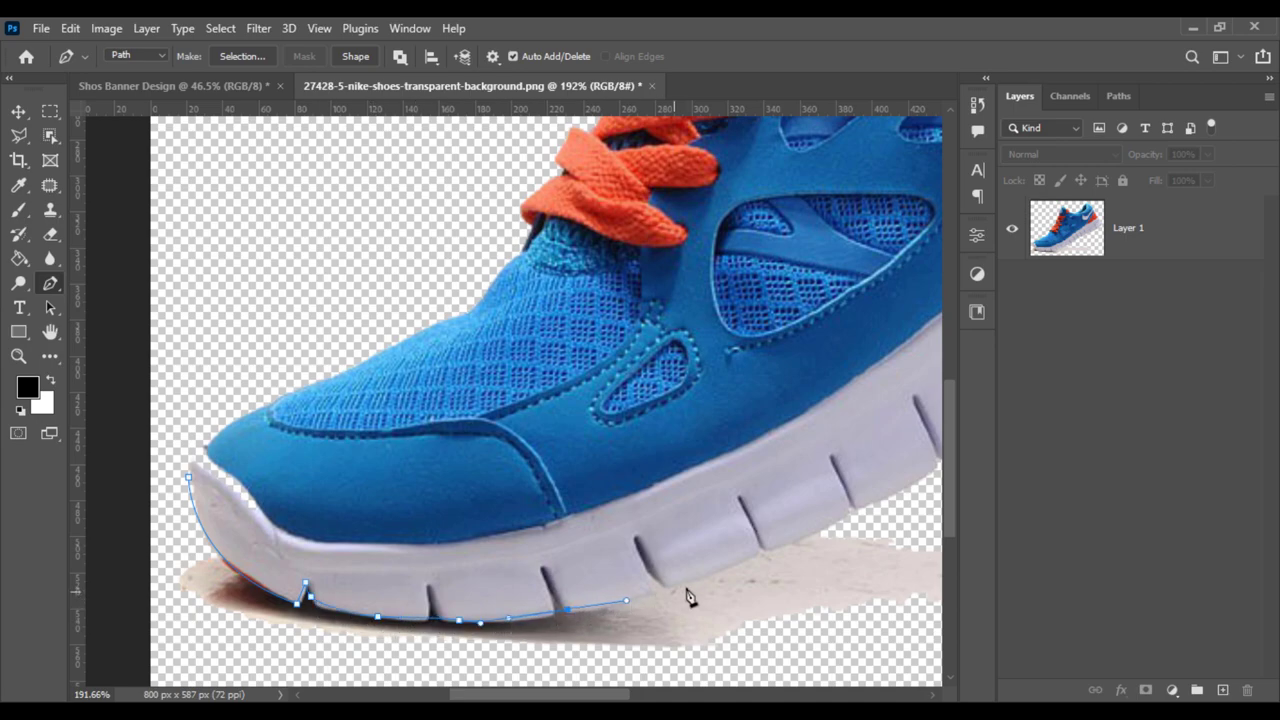
# Step: Extend the path past the heel and under the shadow, closing it around the shadow
pyautogui.moveTo(719, 570); pyautogui.dragTo(783, 541)
pyautogui.moveTo(876, 501)
pyautogui.mouseDown()
pyautogui.moveTo(897, 488)
pyautogui.moveTo(540, 483)
pyautogui.mouseUp()
pyautogui.moveTo(711, 477); pyautogui.dragTo(743, 481)
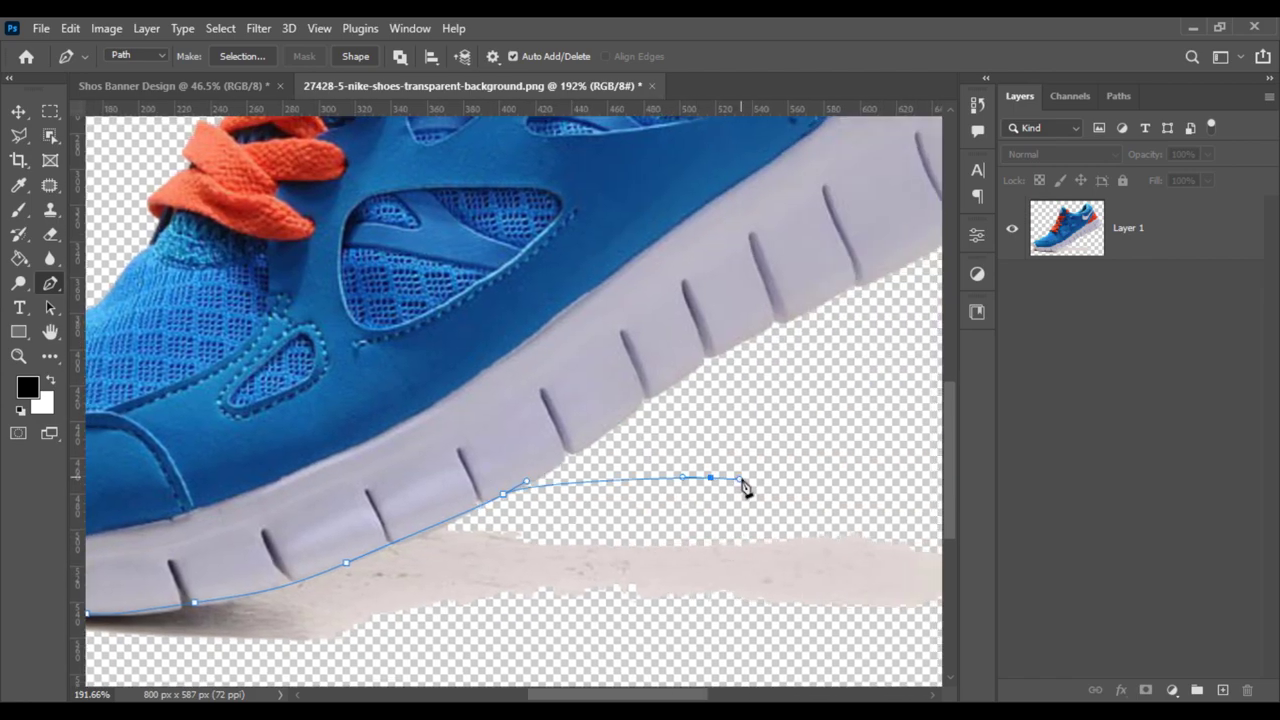
pyautogui.scroll(-5, 743, 487)
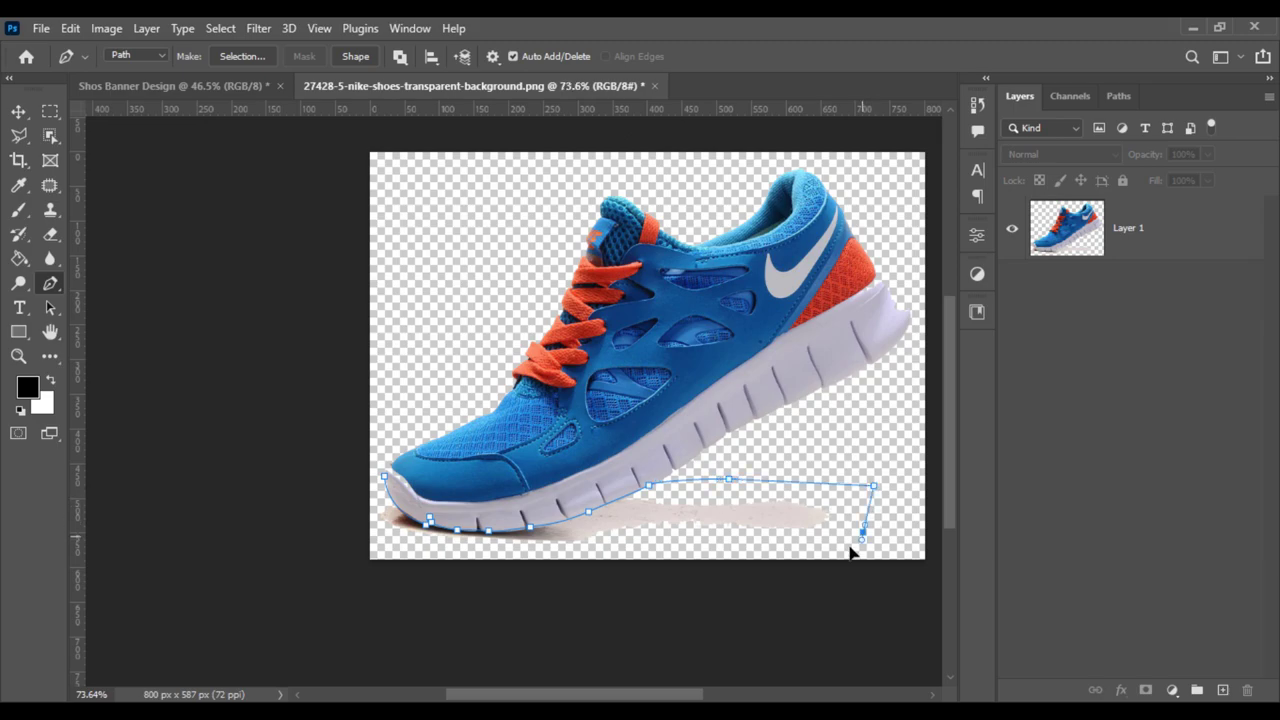
pyautogui.click(820, 556)
pyautogui.click(746, 588)
pyautogui.click(611, 606)
pyautogui.click(540, 604)
pyautogui.moveTo(449, 595); pyautogui.dragTo(431, 587)
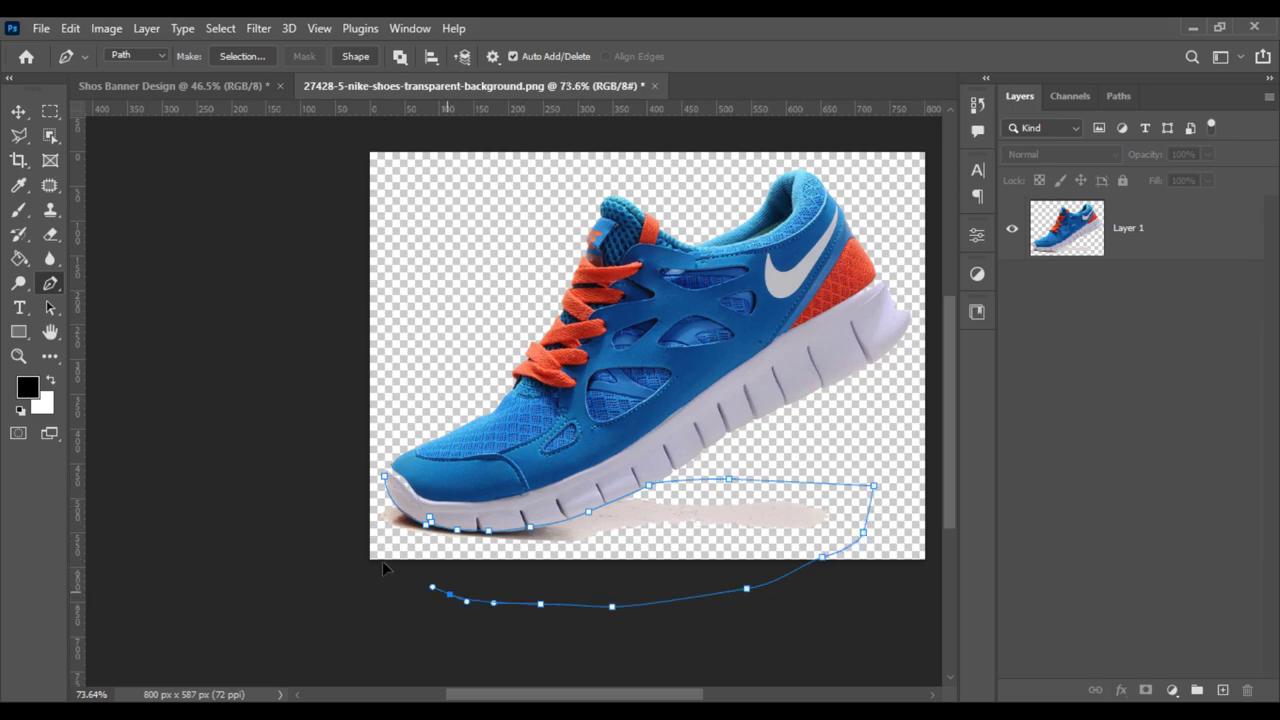
pyautogui.click(384, 478)
pyautogui.scroll(1, 460, 474)
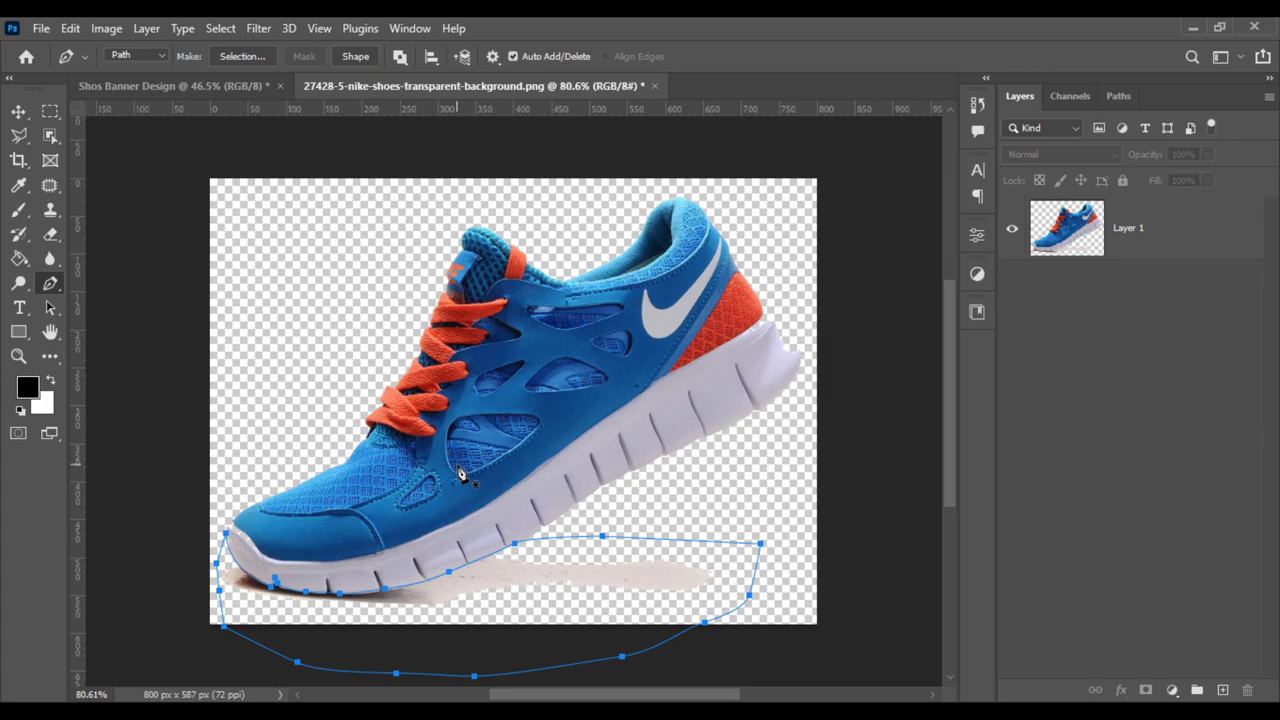
# Step: Turn the path into a selection on the shoe layer, delete the shadow, and deselect
pyautogui.click(1158, 227)
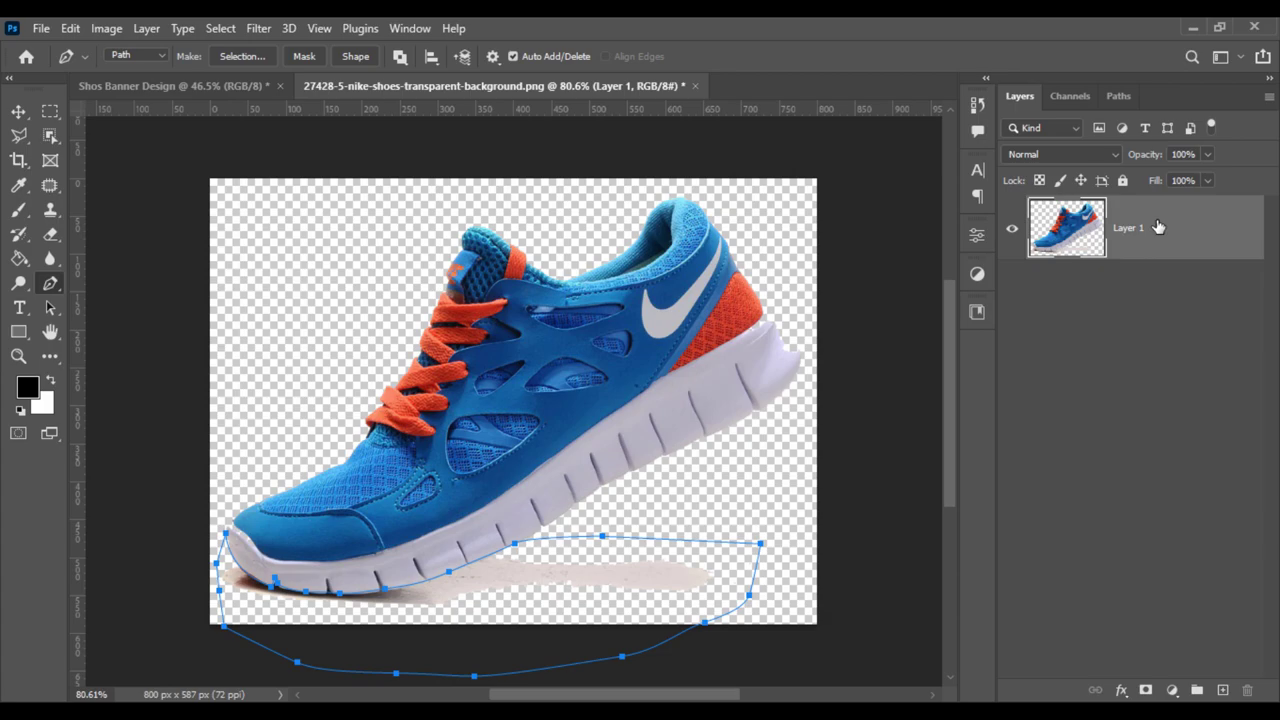
pyautogui.rightClick(455, 553)
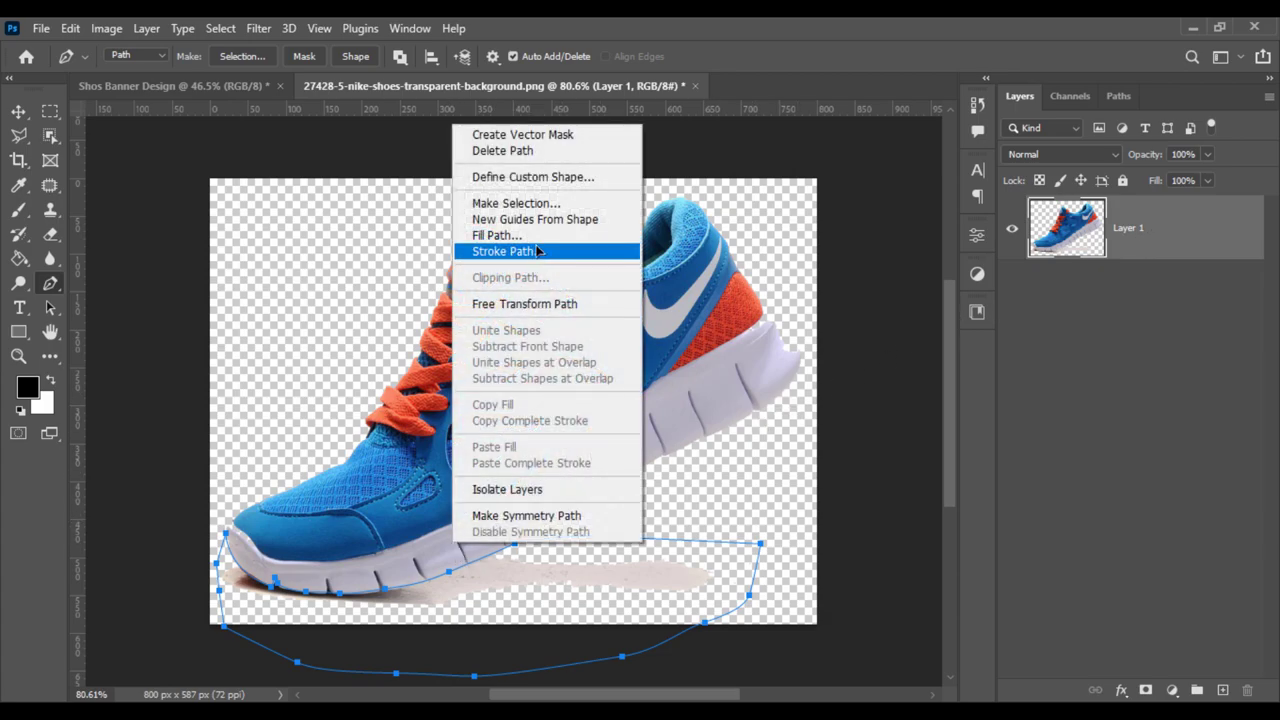
pyautogui.click(533, 203)
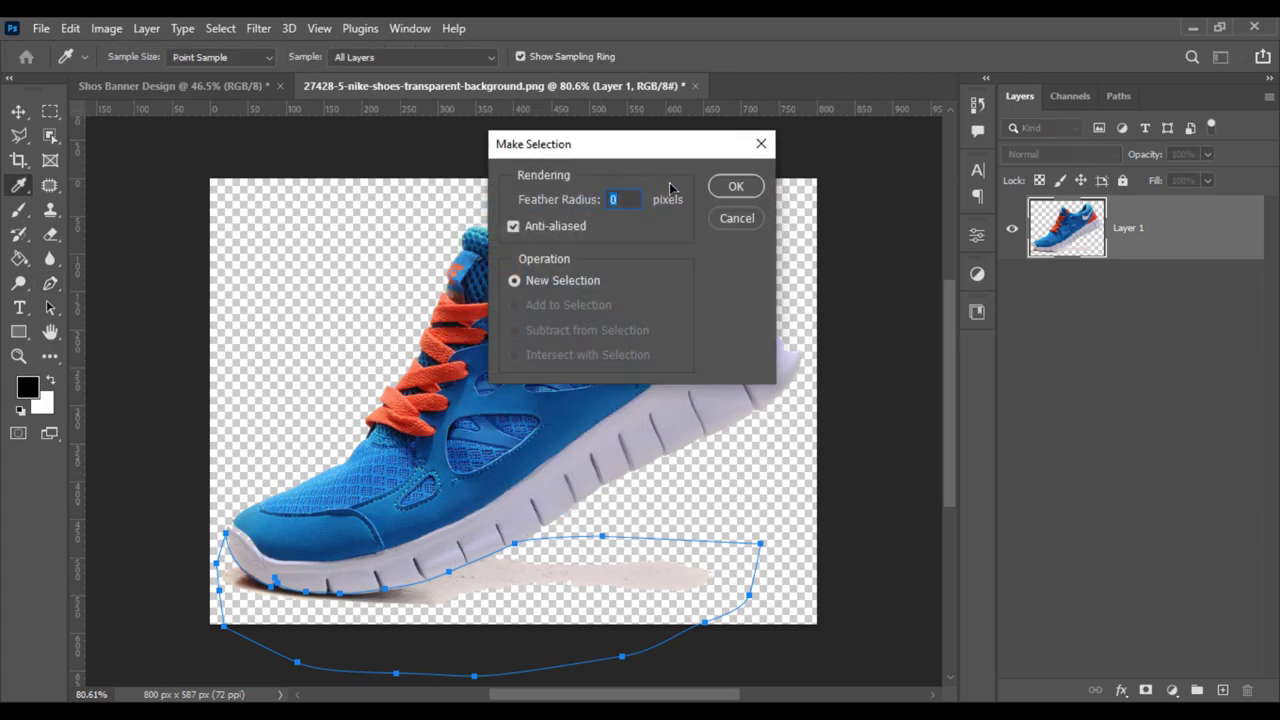
pyautogui.click(735, 186)
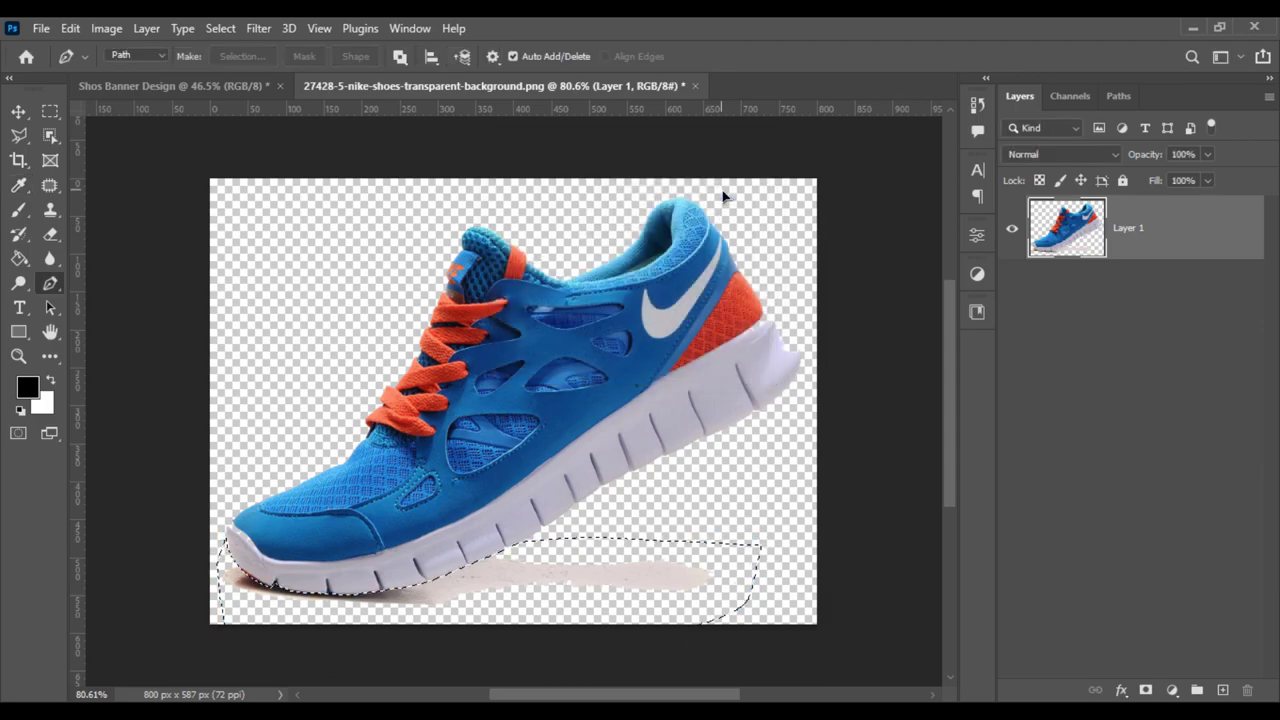
pyautogui.press('Delete')
pyautogui.hotkey('ctrl', 'd')
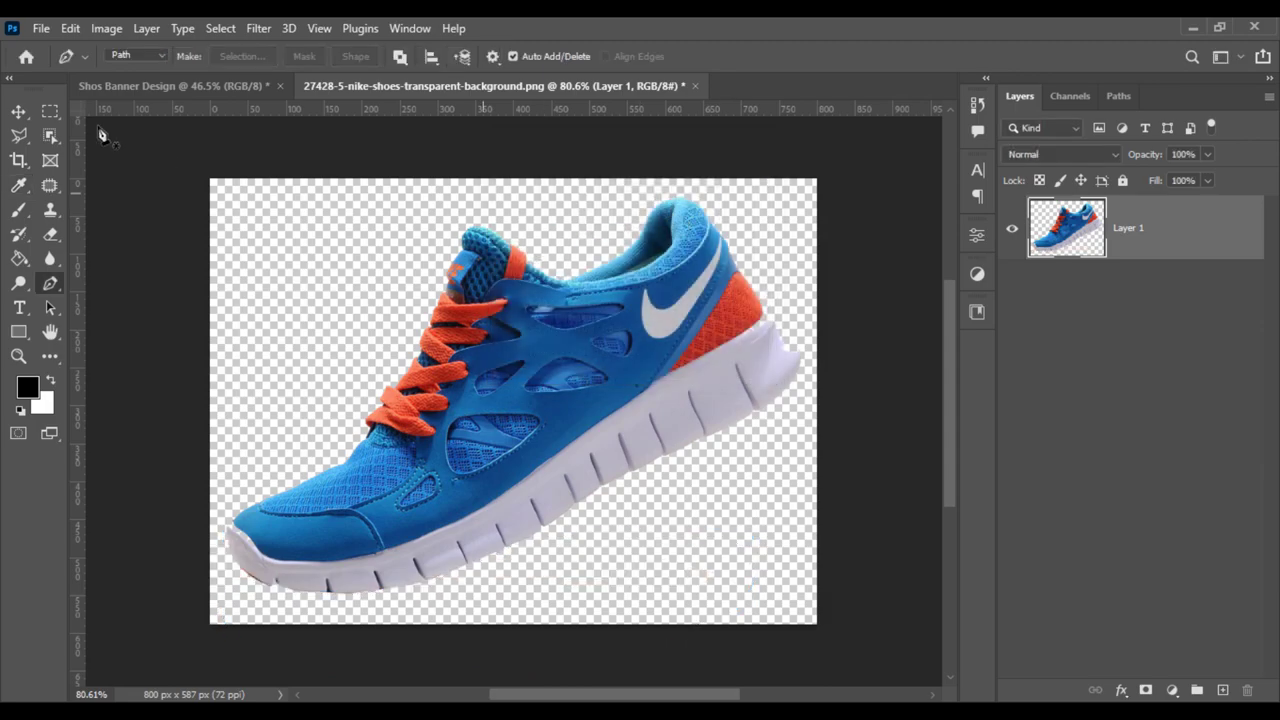
pyautogui.click(18, 107)
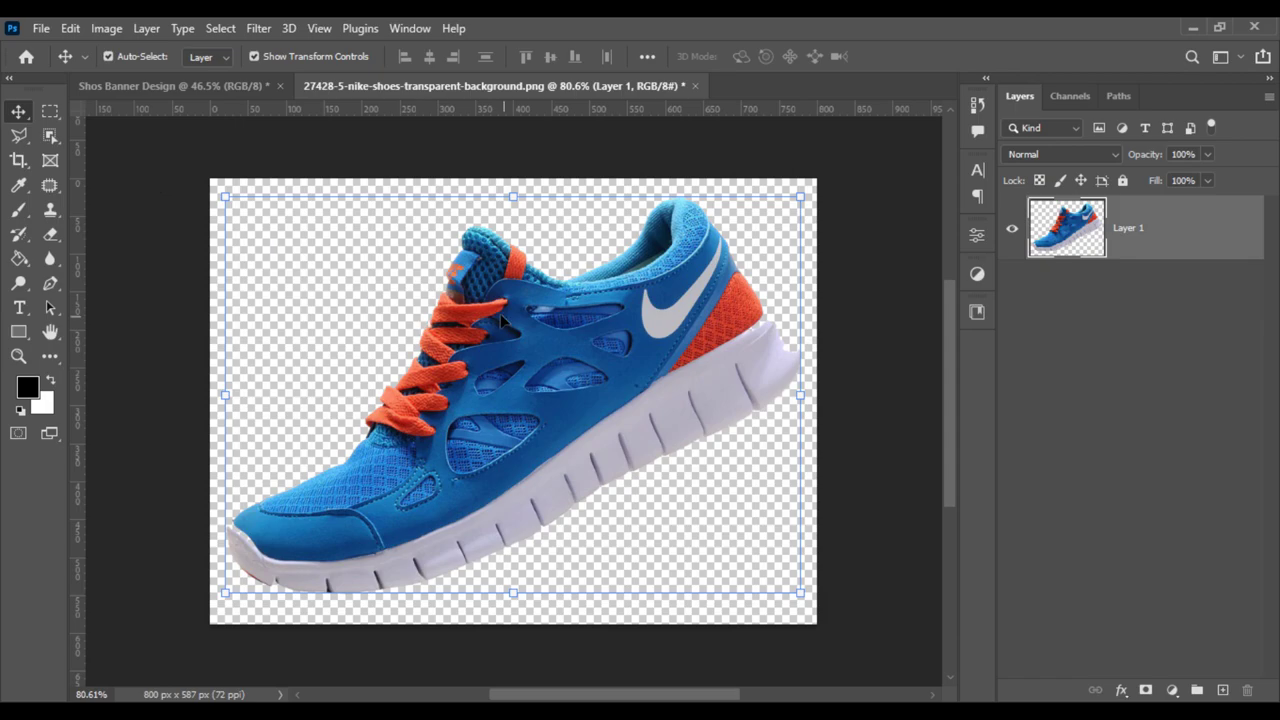
# Step: Bring the cut-out shoe into the banner document and set it over the blue wave
pyautogui.moveTo(502, 320); pyautogui.dragTo(492, 336)
pyautogui.click(666, 437)
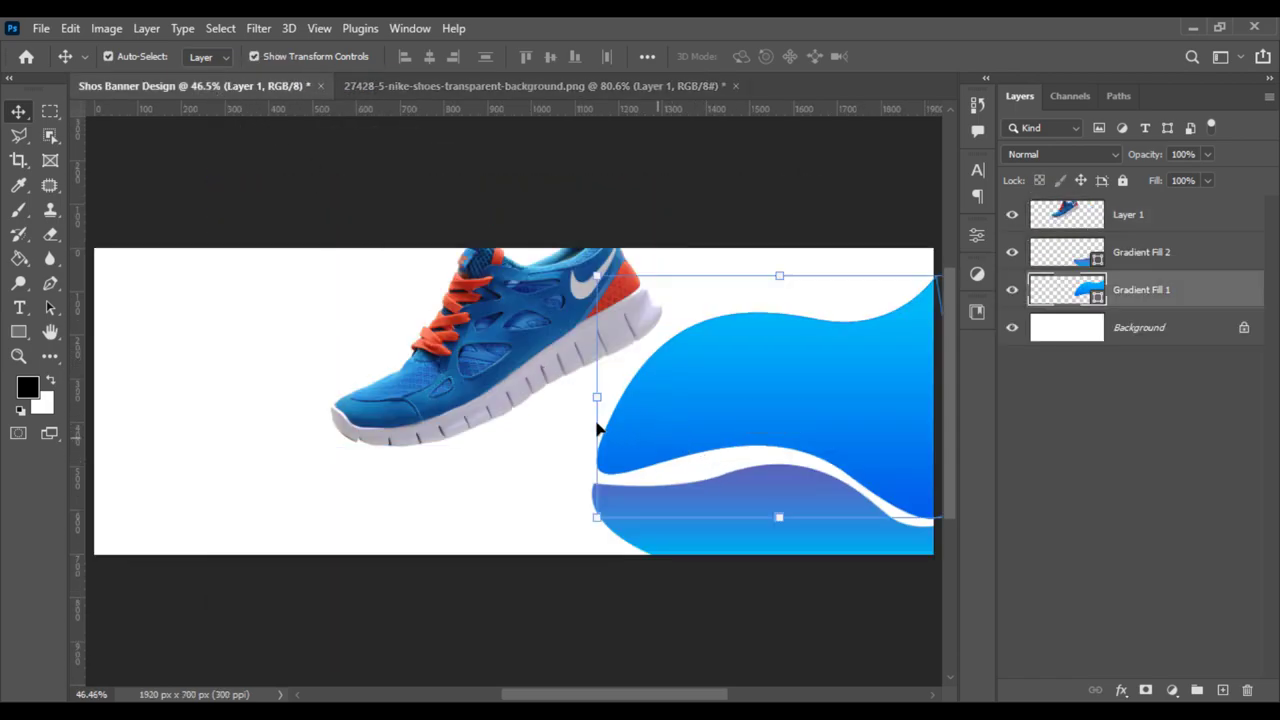
pyautogui.moveTo(552, 372); pyautogui.dragTo(752, 437)
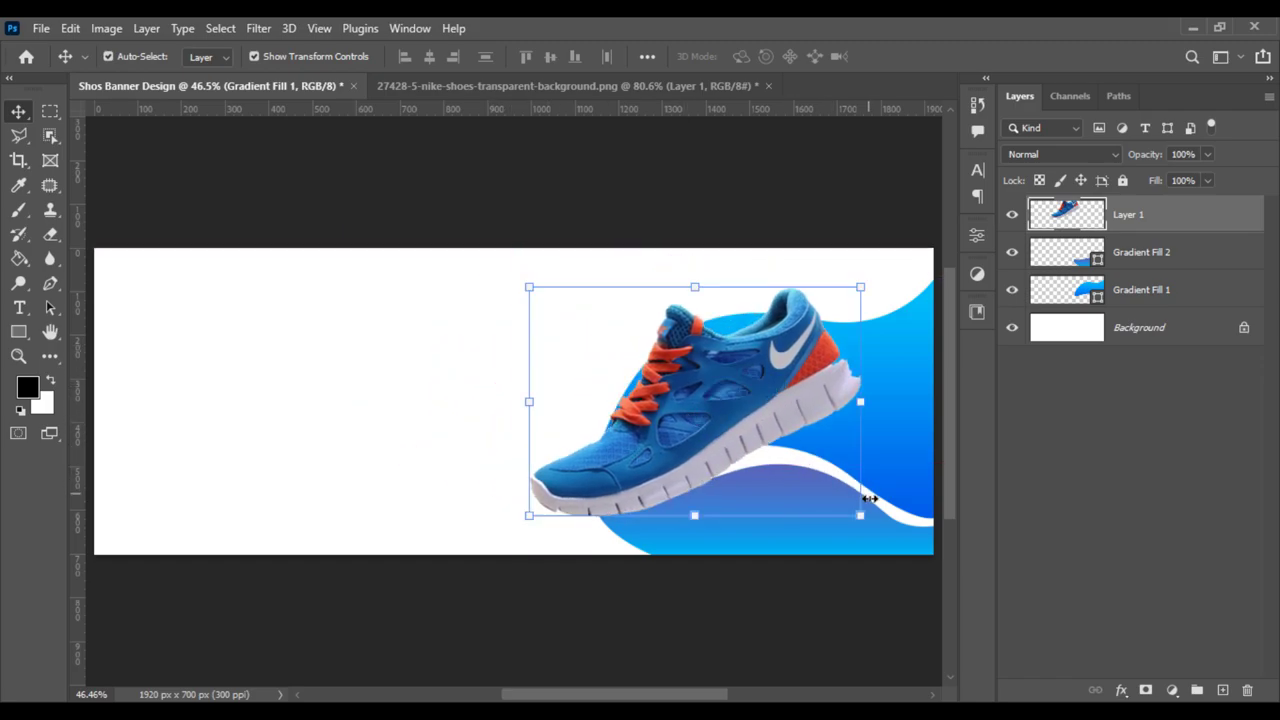
pyautogui.moveTo(886, 514); pyautogui.dragTo(880, 530)
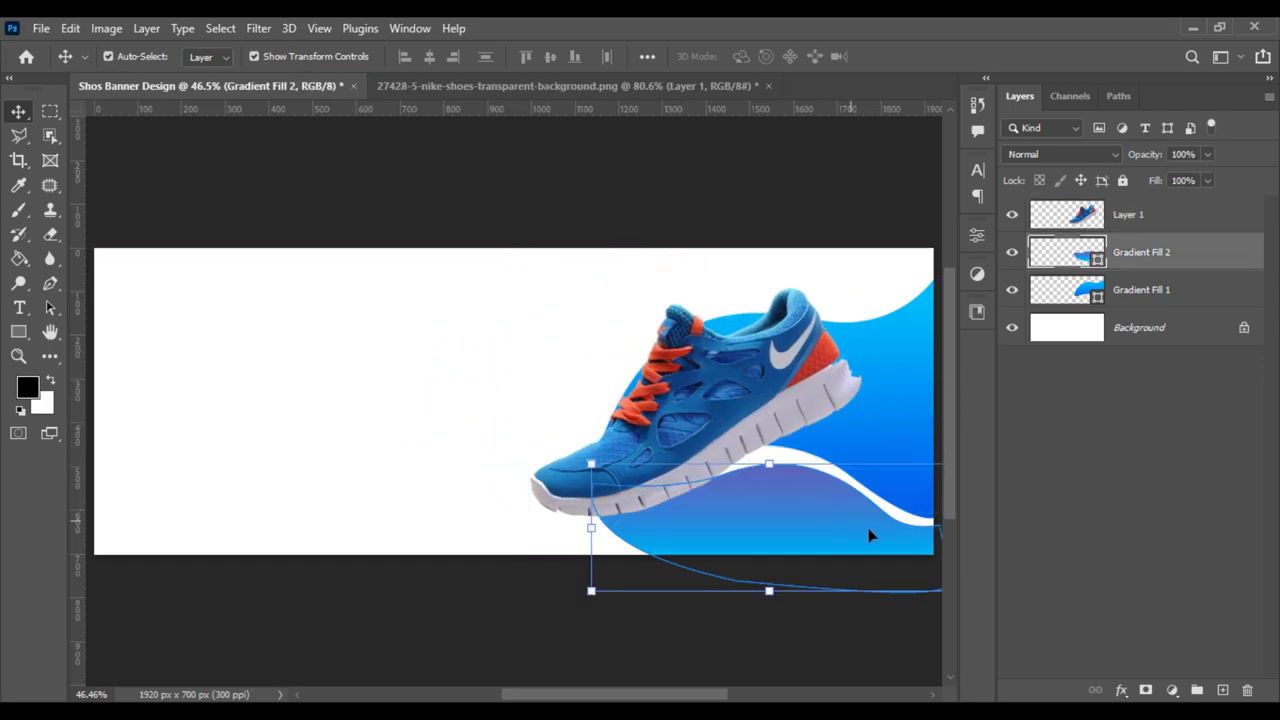
# Step: Rotate the shoe about -14° and scale it to roughly 90% over the wave
pyautogui.click(826, 428)
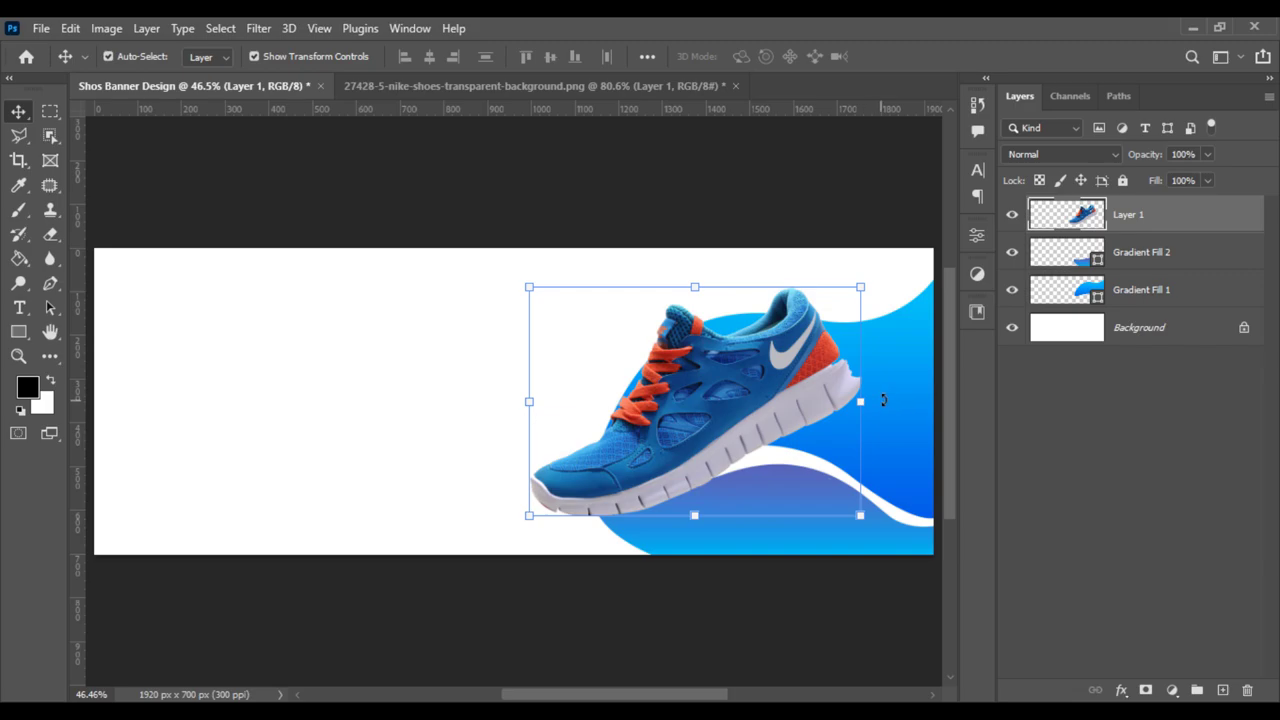
pyautogui.moveTo(869, 355); pyautogui.dragTo(914, 334)
pyautogui.moveTo(646, 523); pyautogui.dragTo(675, 485)
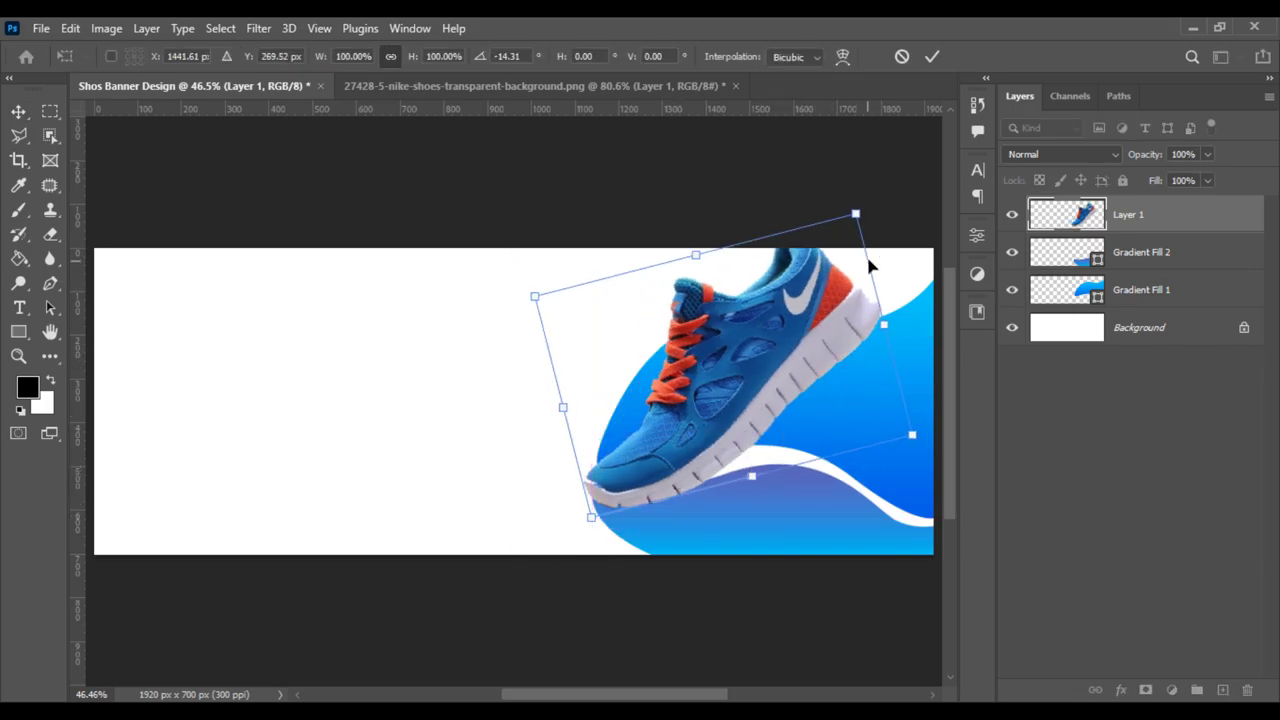
pyautogui.moveTo(855, 212); pyautogui.dragTo(788, 302)
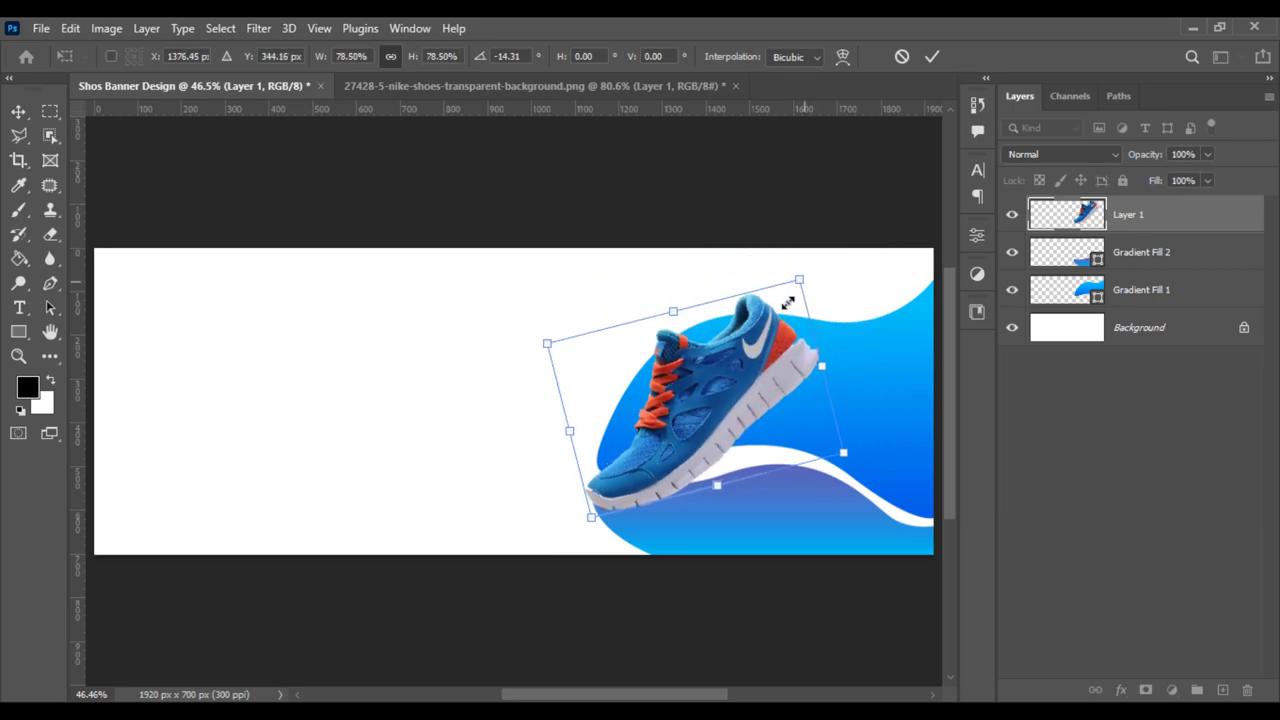
pyautogui.moveTo(626, 503); pyautogui.dragTo(614, 491)
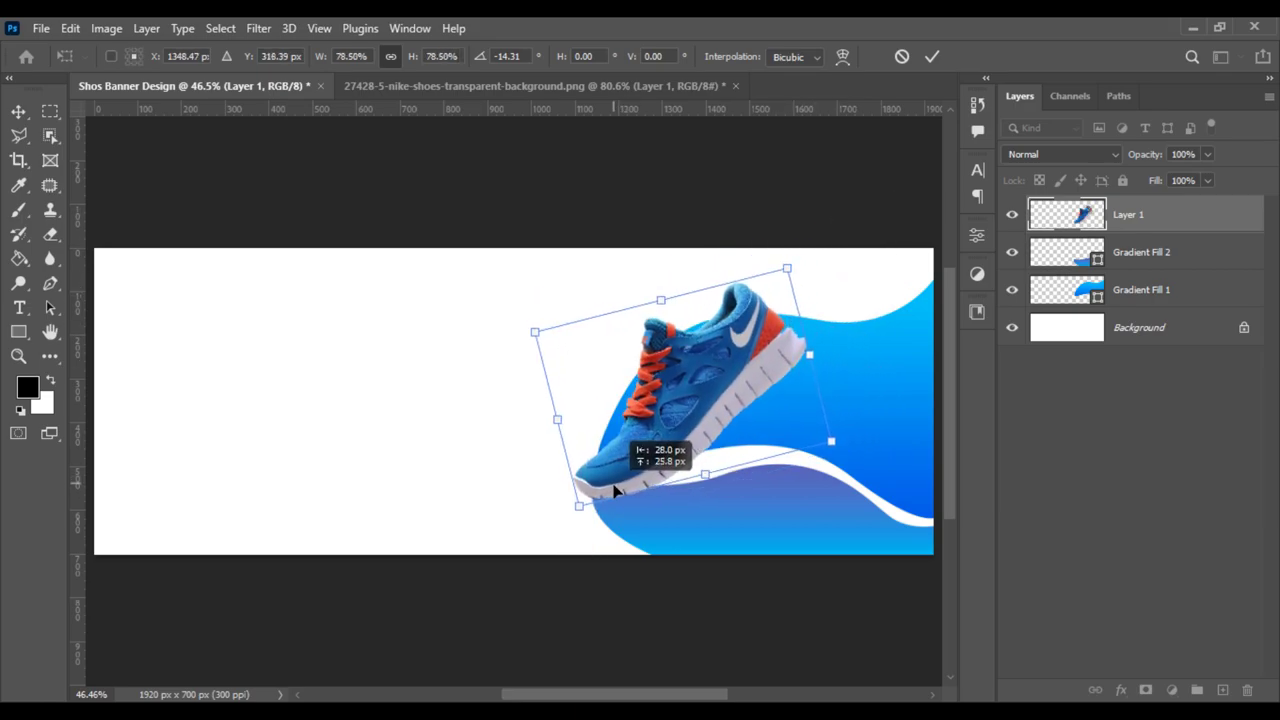
pyautogui.moveTo(706, 474)
pyautogui.mouseDown()
pyautogui.moveTo(712, 486)
pyautogui.moveTo(684, 467)
pyautogui.mouseUp()
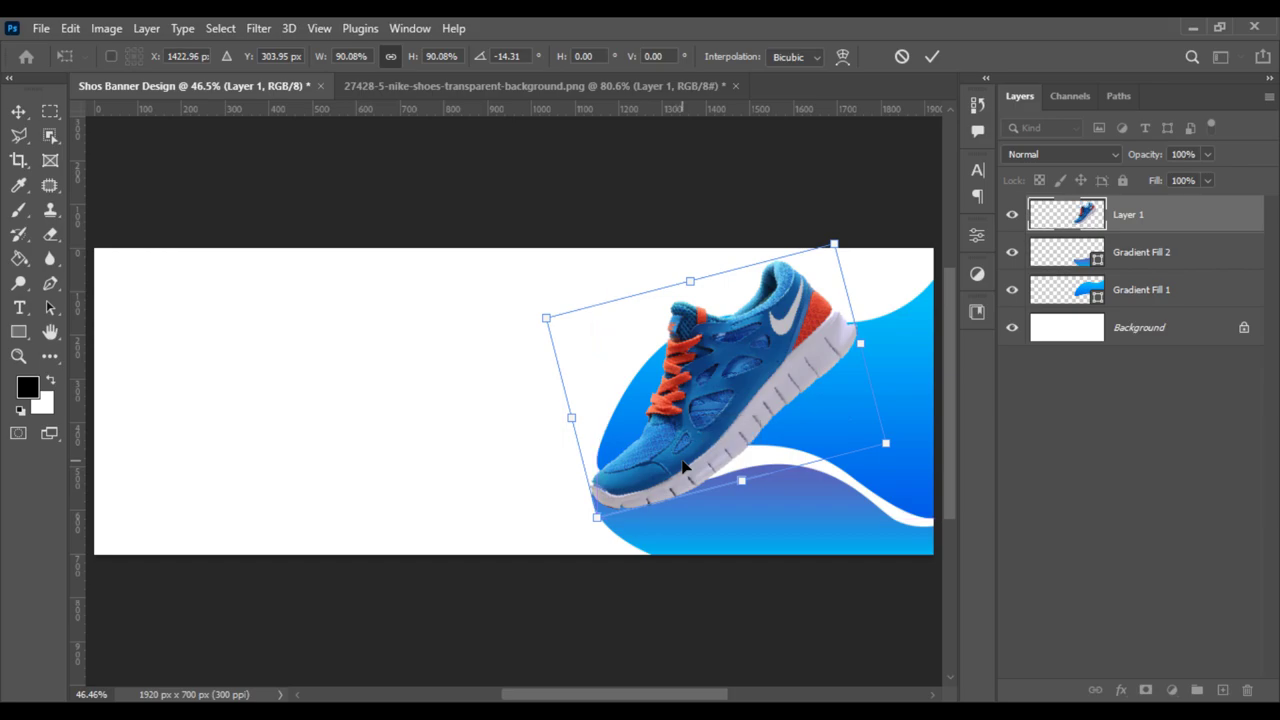
pyautogui.press('Return')
# Step: Zoom in on the shoe's toe and select the shoe layer
pyautogui.scroll(1, 660, 560)
pyautogui.scroll(4, 652, 634)
pyautogui.scroll(2, 652, 634)
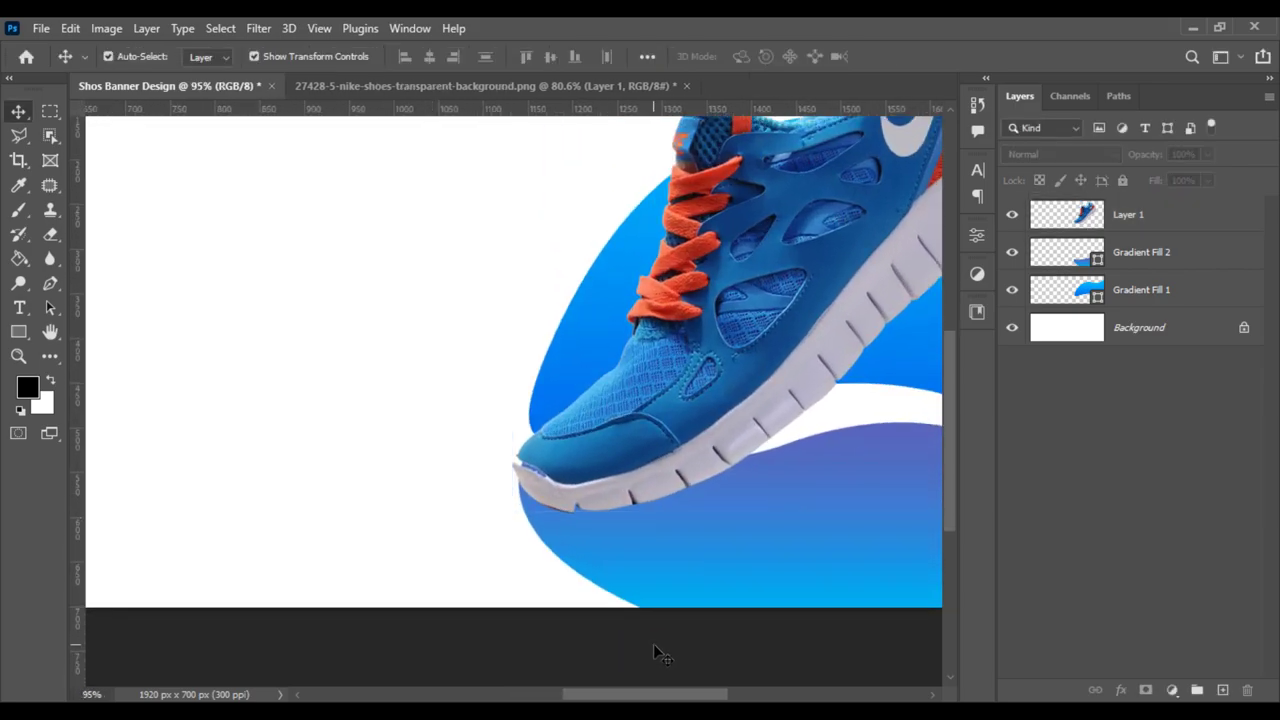
pyautogui.moveTo(603, 603); pyautogui.dragTo(505, 515)
pyautogui.scroll(2, 420, 445)
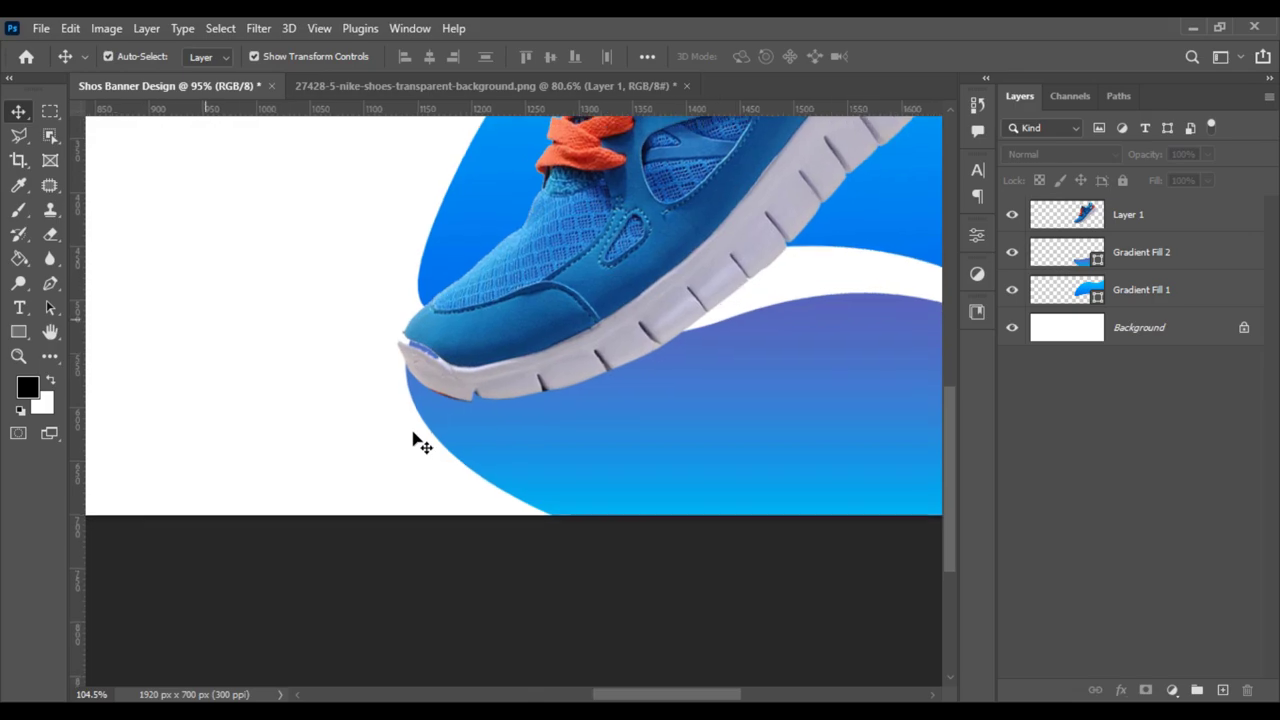
pyautogui.scroll(3, 411, 437)
pyautogui.scroll(3, 414, 443)
pyautogui.scroll(3, 449, 417)
pyautogui.click(478, 348)
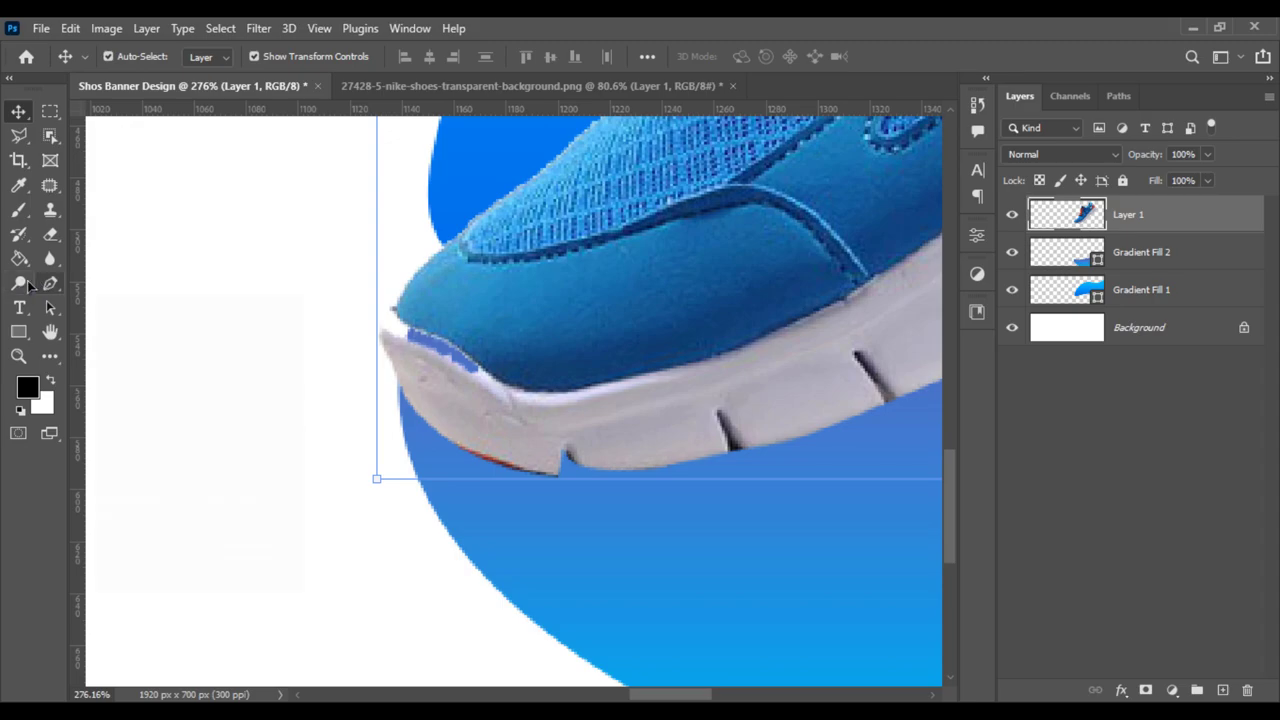
# Step: Smudge the light-blue strip along the sole edge at 50% strength, then shrink the brush
pyautogui.click(28, 285)
pyautogui.rightClick(50, 260)
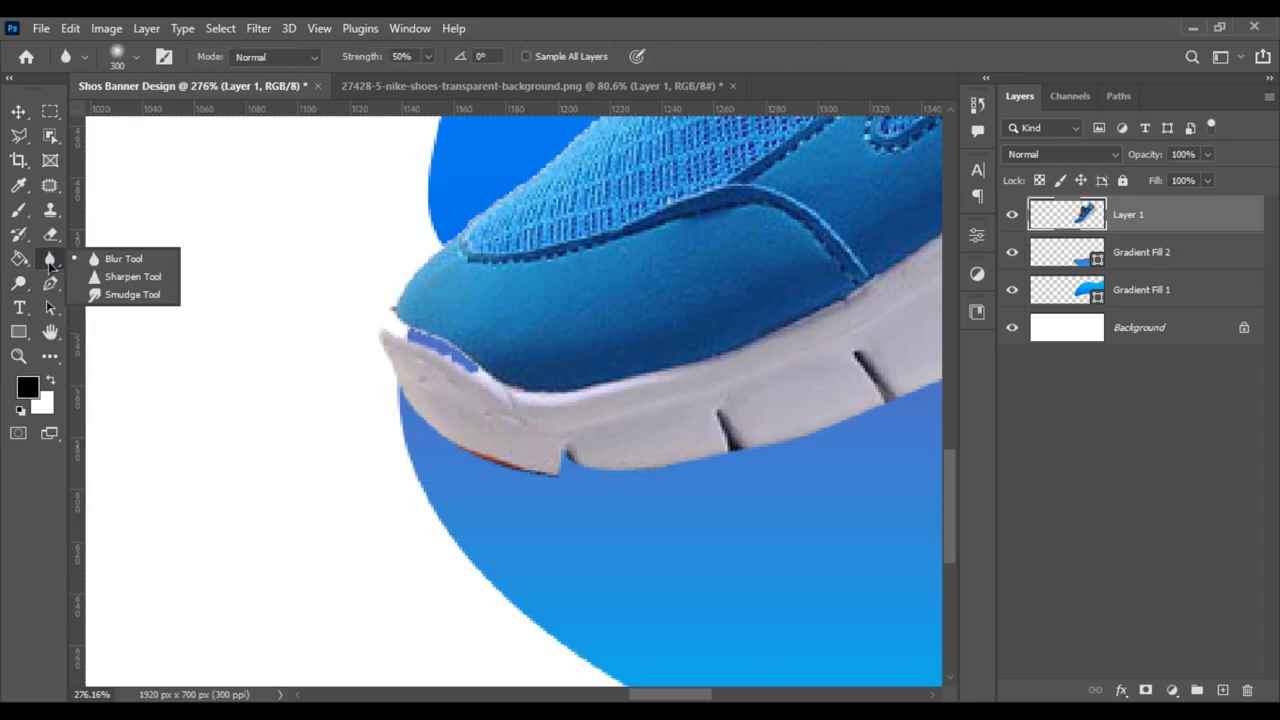
pyautogui.click(100, 291)
pyautogui.scroll(2, 513, 374)
pyautogui.scroll(2, 513, 374)
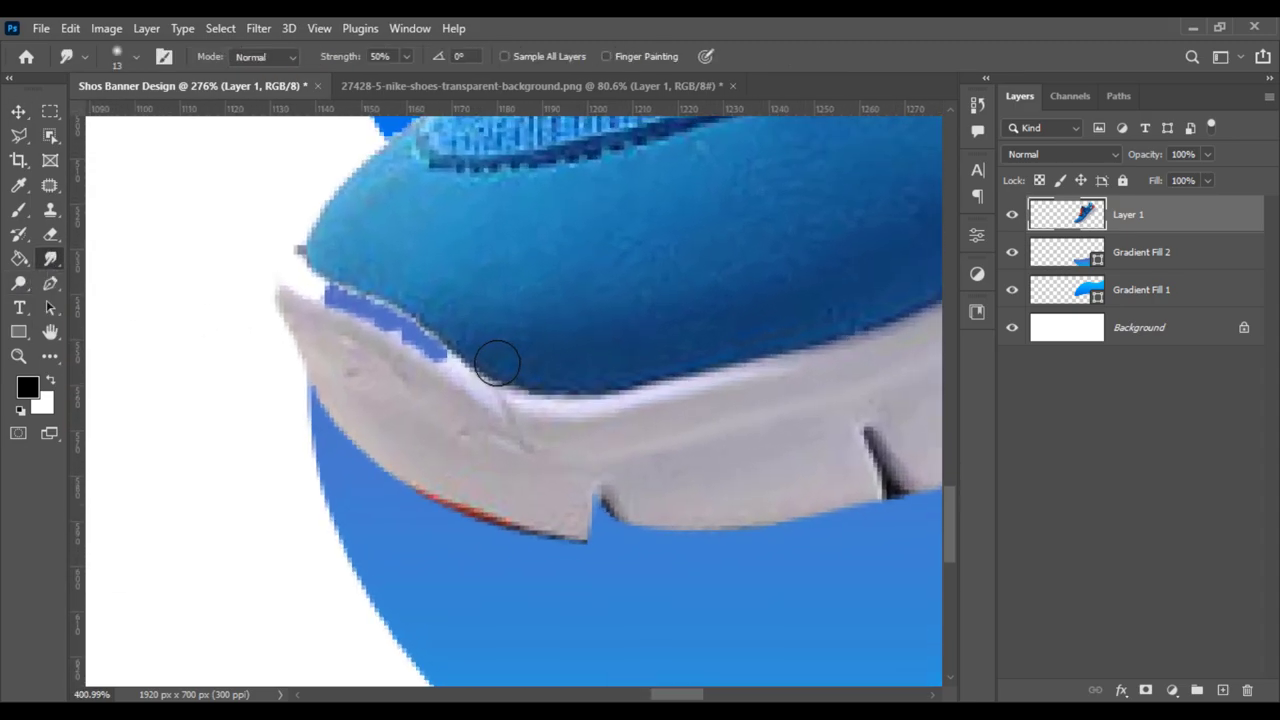
pyautogui.scroll(1, 497, 360)
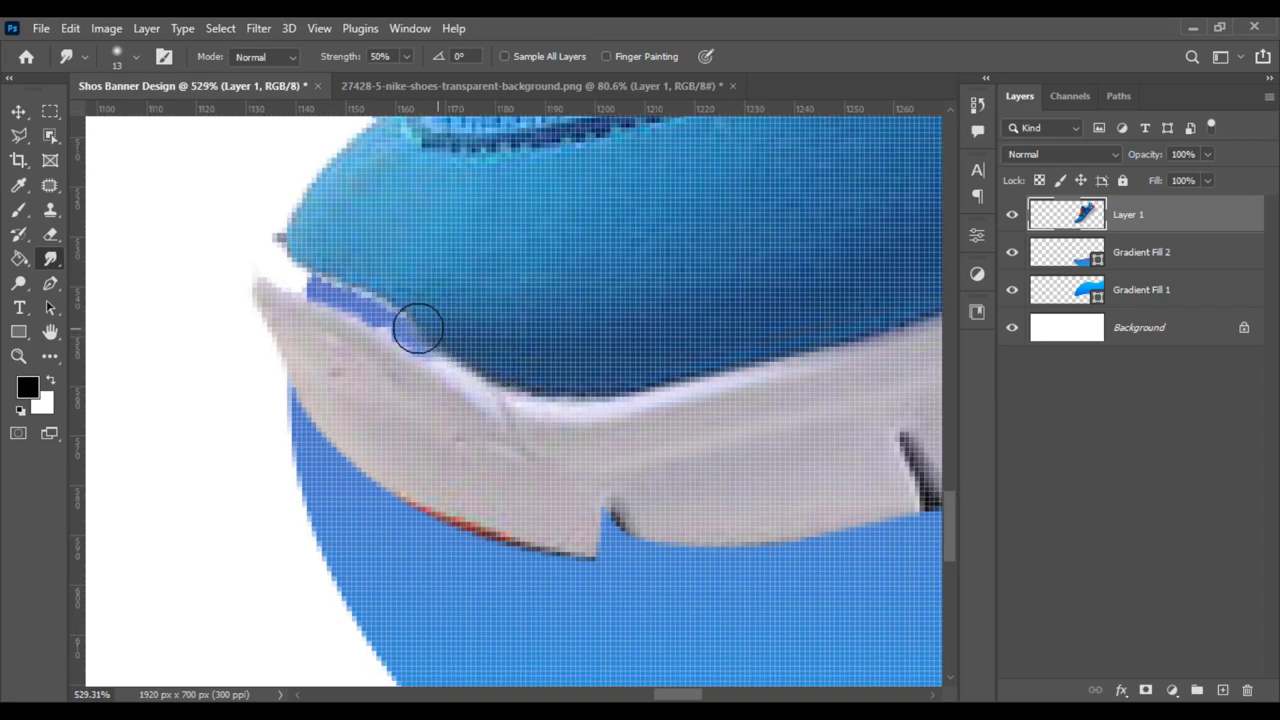
pyautogui.moveTo(405, 312); pyautogui.dragTo(448, 348)
pyautogui.press('[')
pyautogui.press('[')
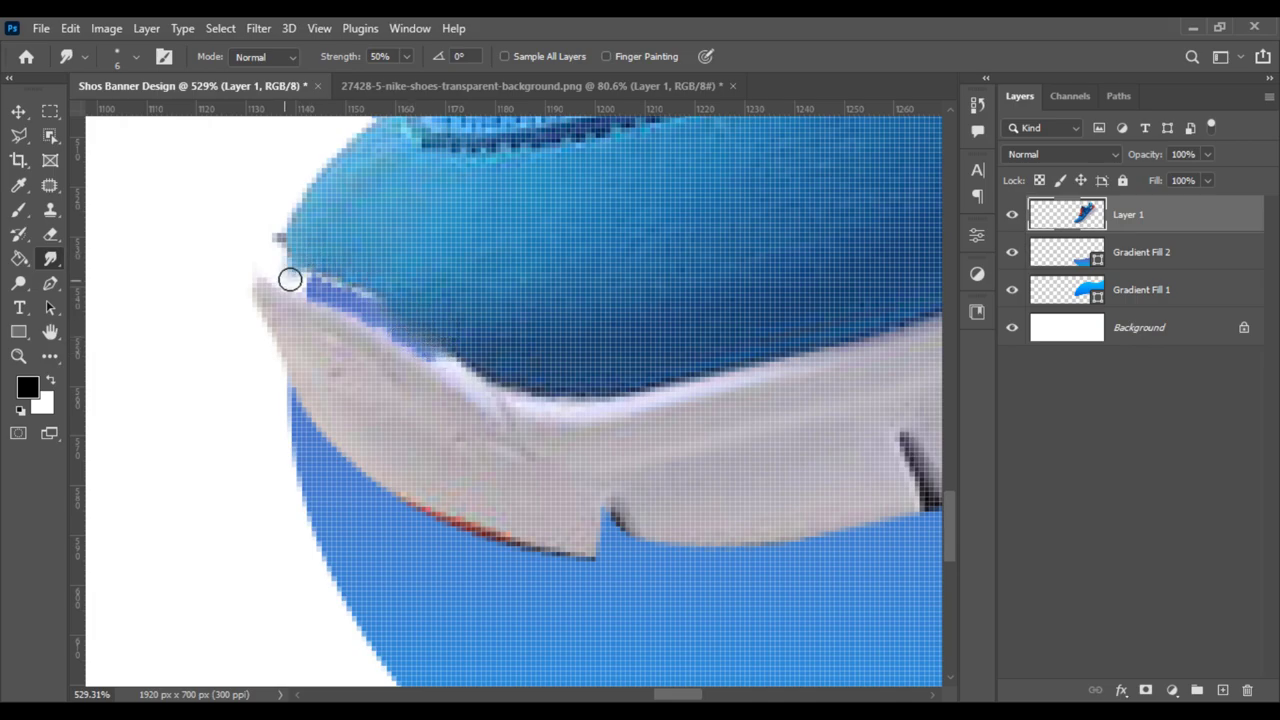
# Step: Blend the dark strip and blue upper into the white sole, then zoom out fully
pyautogui.moveTo(289, 277)
pyautogui.mouseDown()
pyautogui.moveTo(332, 291)
pyautogui.moveTo(309, 310)
pyautogui.moveTo(352, 301)
pyautogui.moveTo(409, 335)
pyautogui.mouseUp()
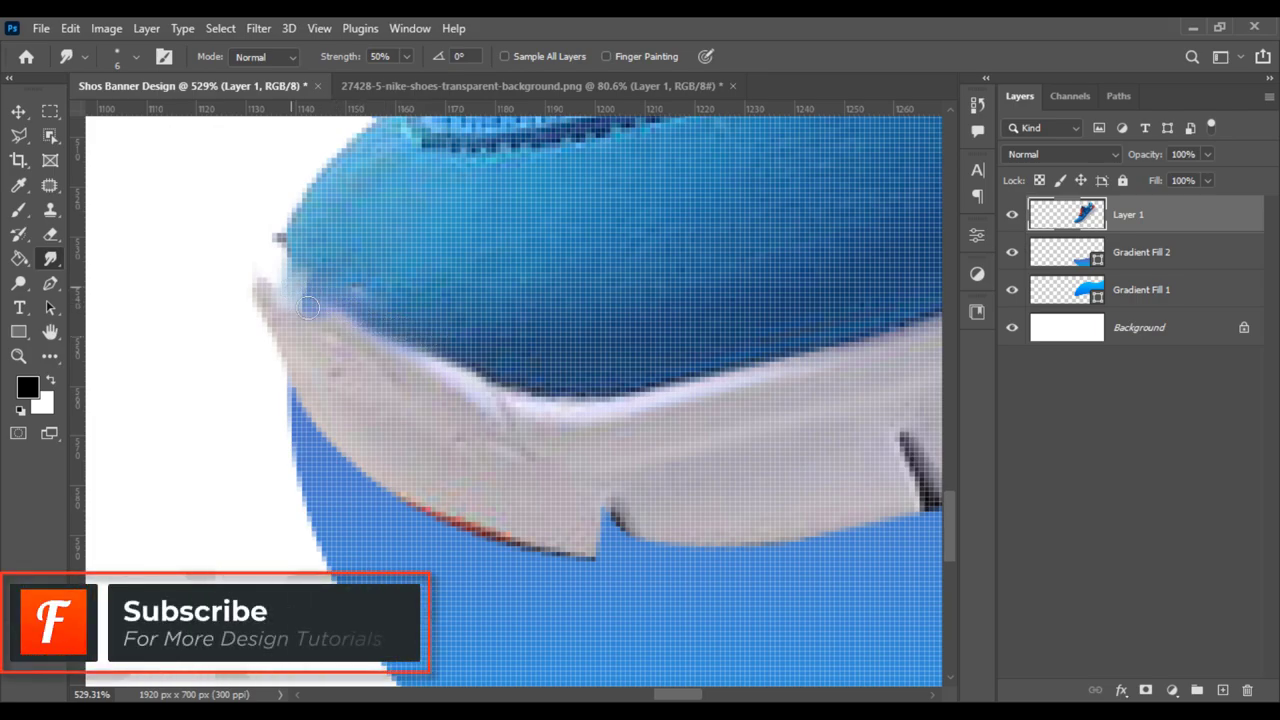
pyautogui.moveTo(295, 229)
pyautogui.mouseDown()
pyautogui.moveTo(271, 291)
pyautogui.moveTo(274, 257)
pyautogui.moveTo(314, 246)
pyautogui.moveTo(311, 303)
pyautogui.moveTo(286, 303)
pyautogui.moveTo(297, 334)
pyautogui.mouseUp()
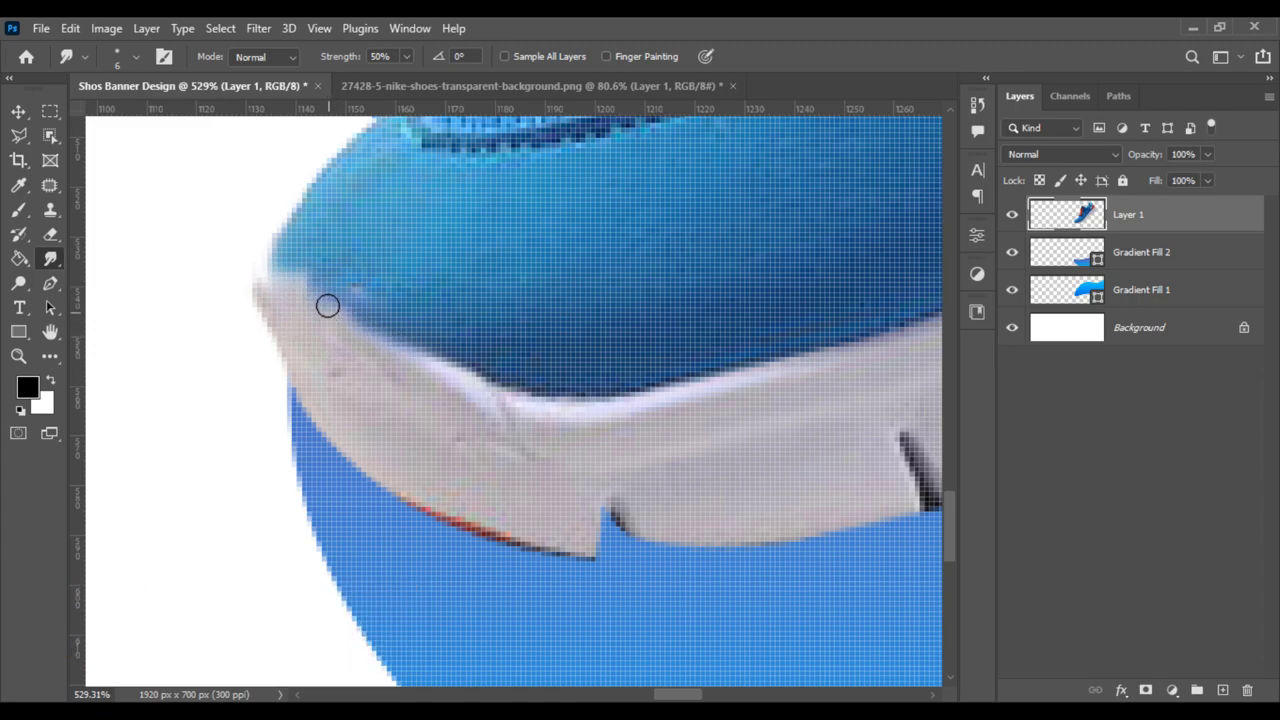
pyautogui.moveTo(261, 282); pyautogui.dragTo(284, 243)
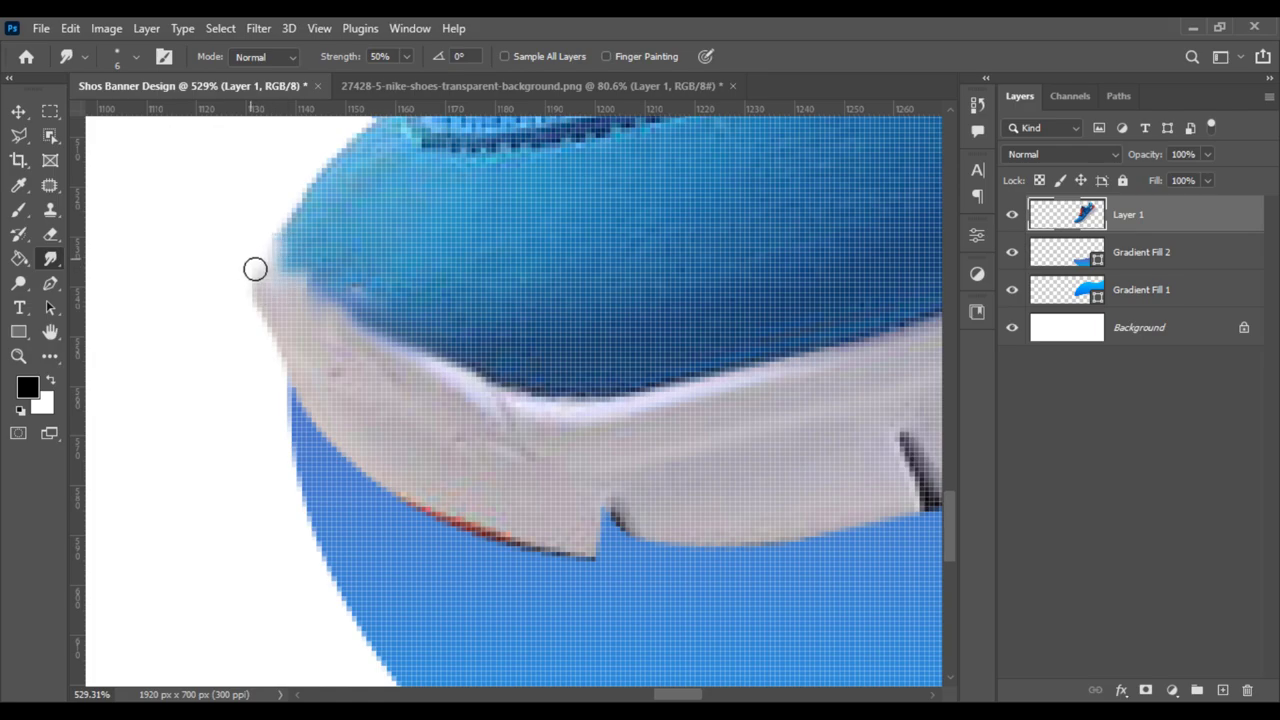
pyautogui.scroll(-2, 313, 328)
pyautogui.scroll(-2, 346, 377)
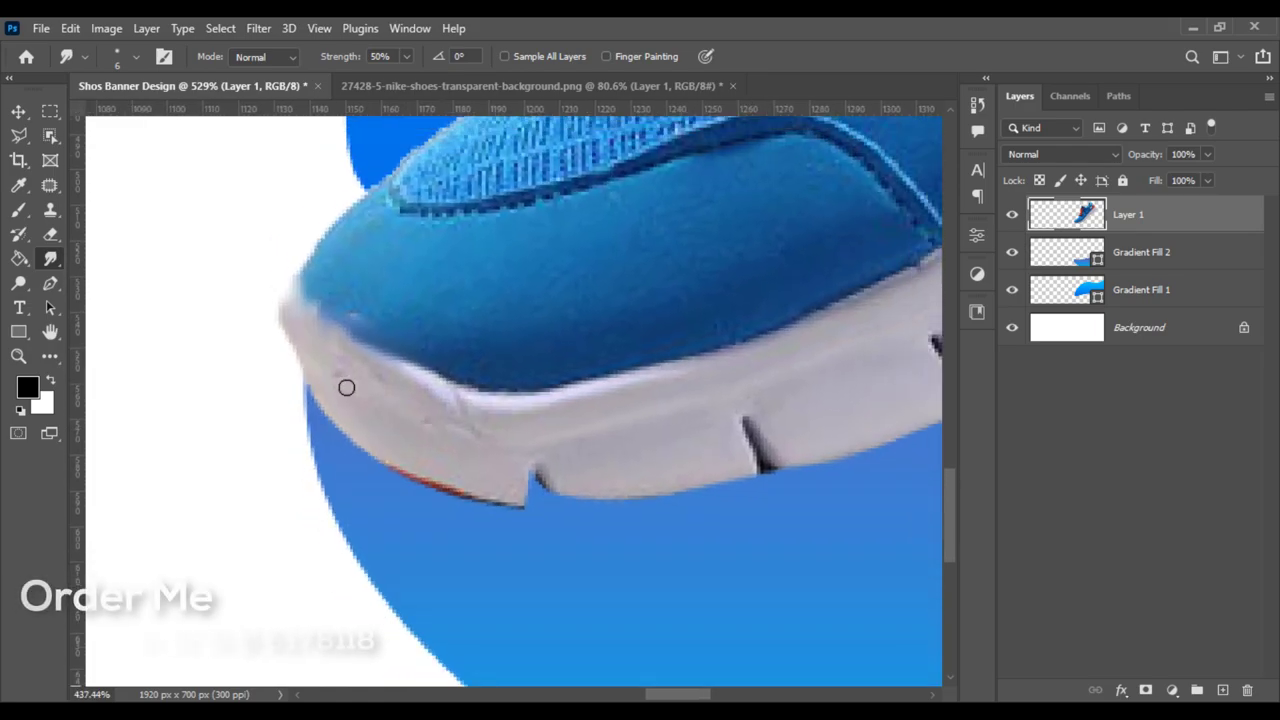
pyautogui.scroll(-2, 346, 386)
pyautogui.scroll(-2, 348, 395)
pyautogui.scroll(-2, 370, 440)
pyautogui.scroll(-2, 406, 494)
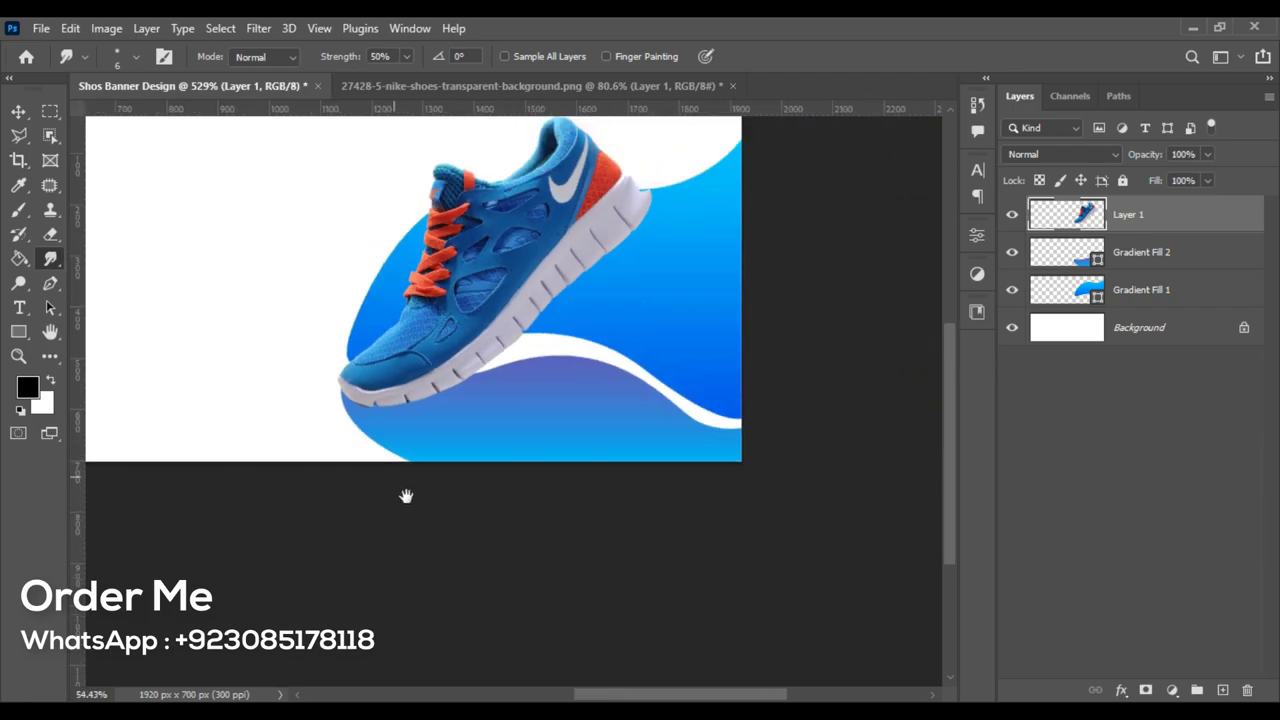
pyautogui.scroll(-1, 455, 544)
pyautogui.scroll(1, 445, 519)
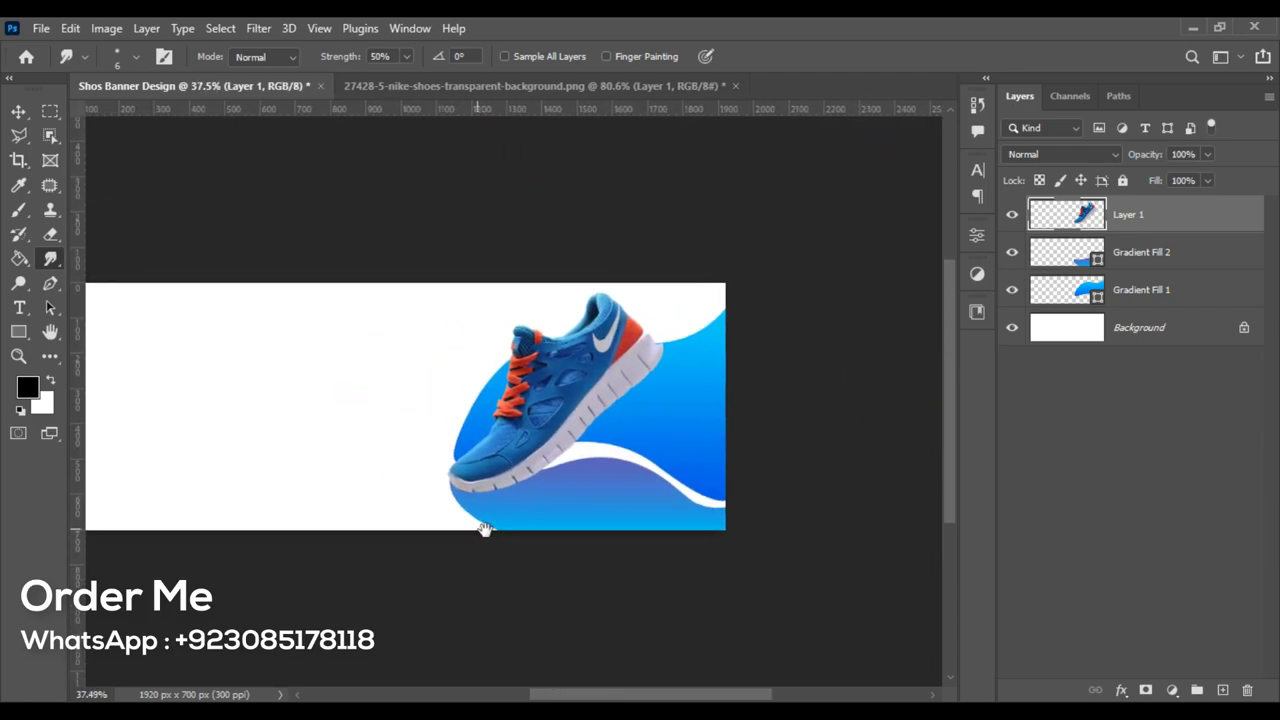
# Step: Choose the Brush tool with a soft round brush sized 61 px
pyautogui.click(18, 111)
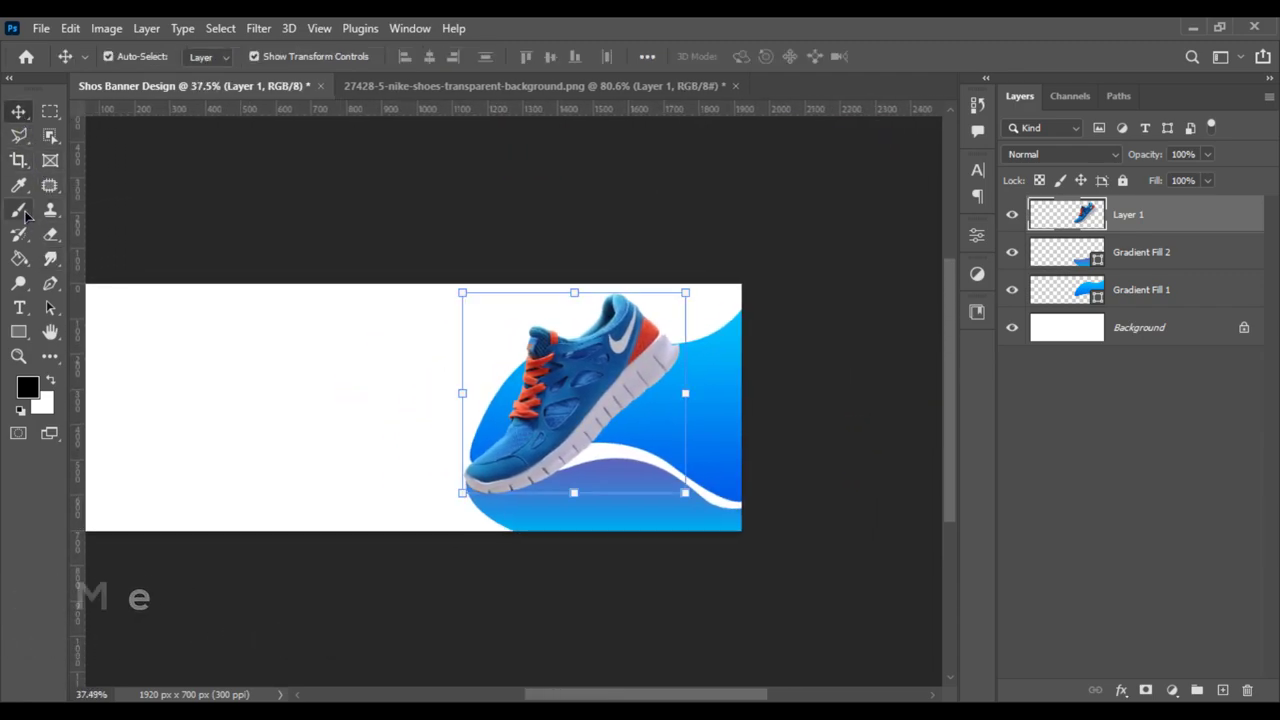
pyautogui.click(18, 209)
pyautogui.click(140, 212)
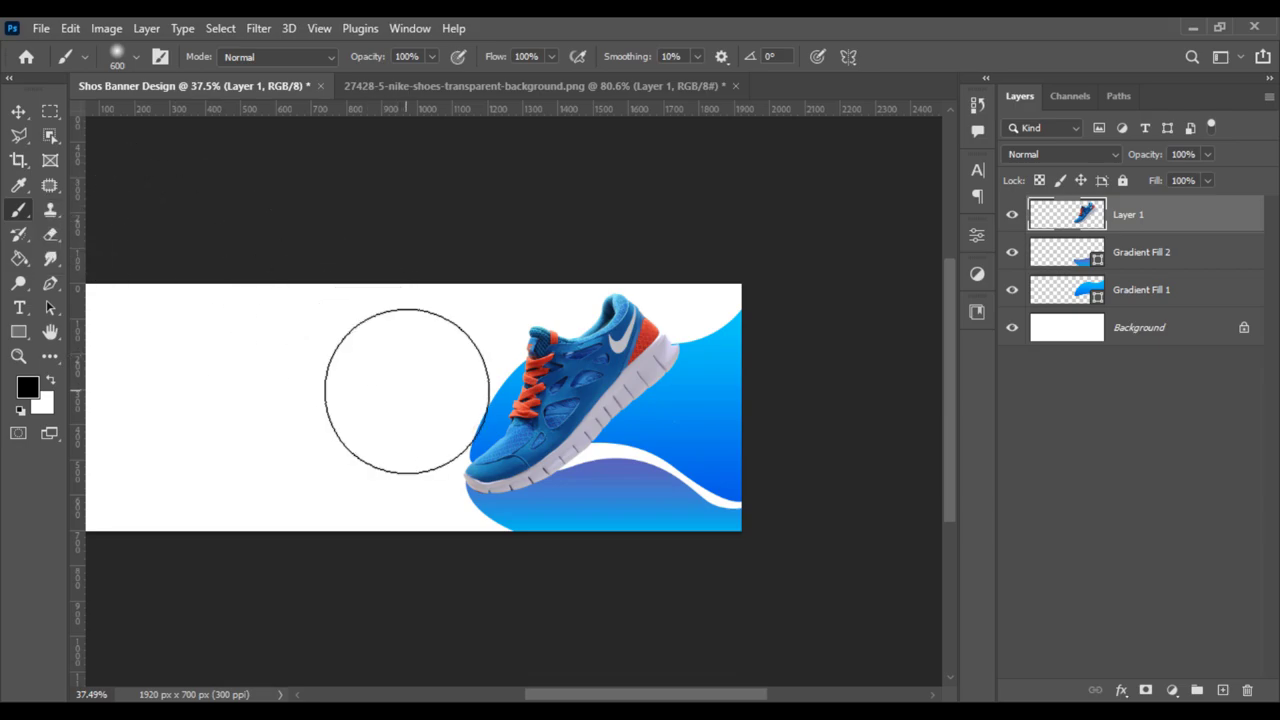
pyautogui.scroll(1, 390, 395)
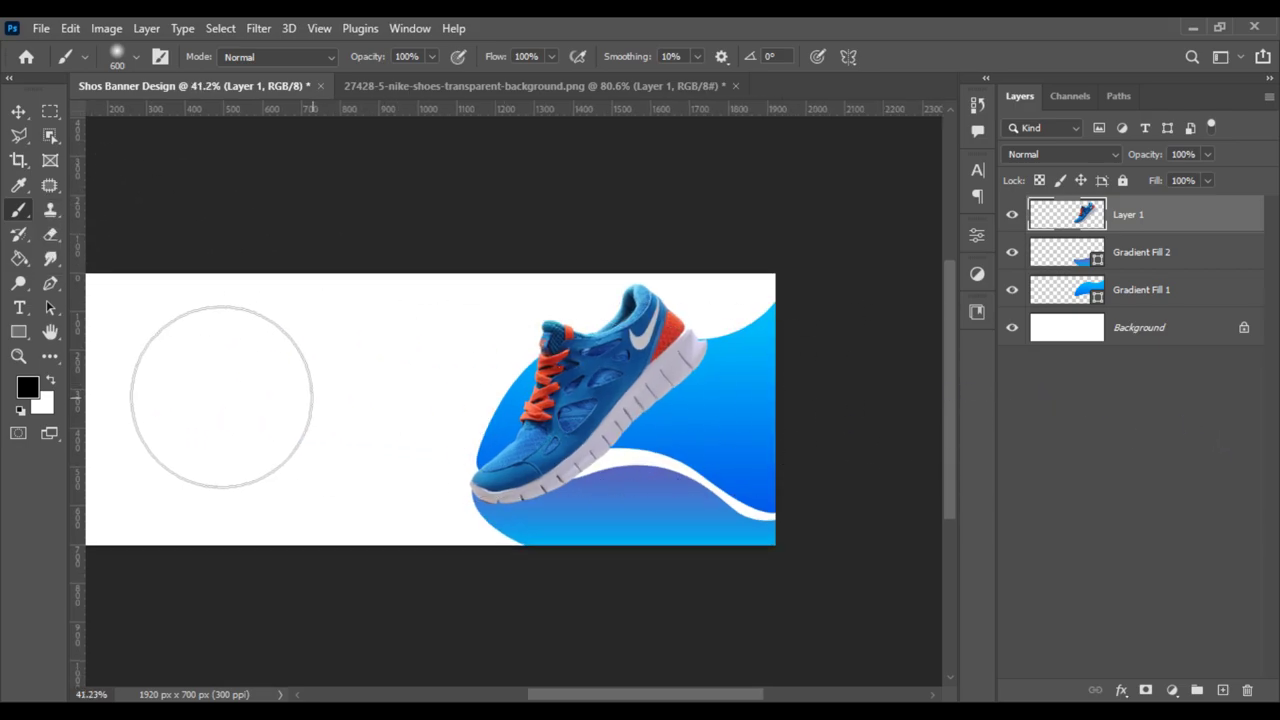
pyautogui.rightClick(376, 361)
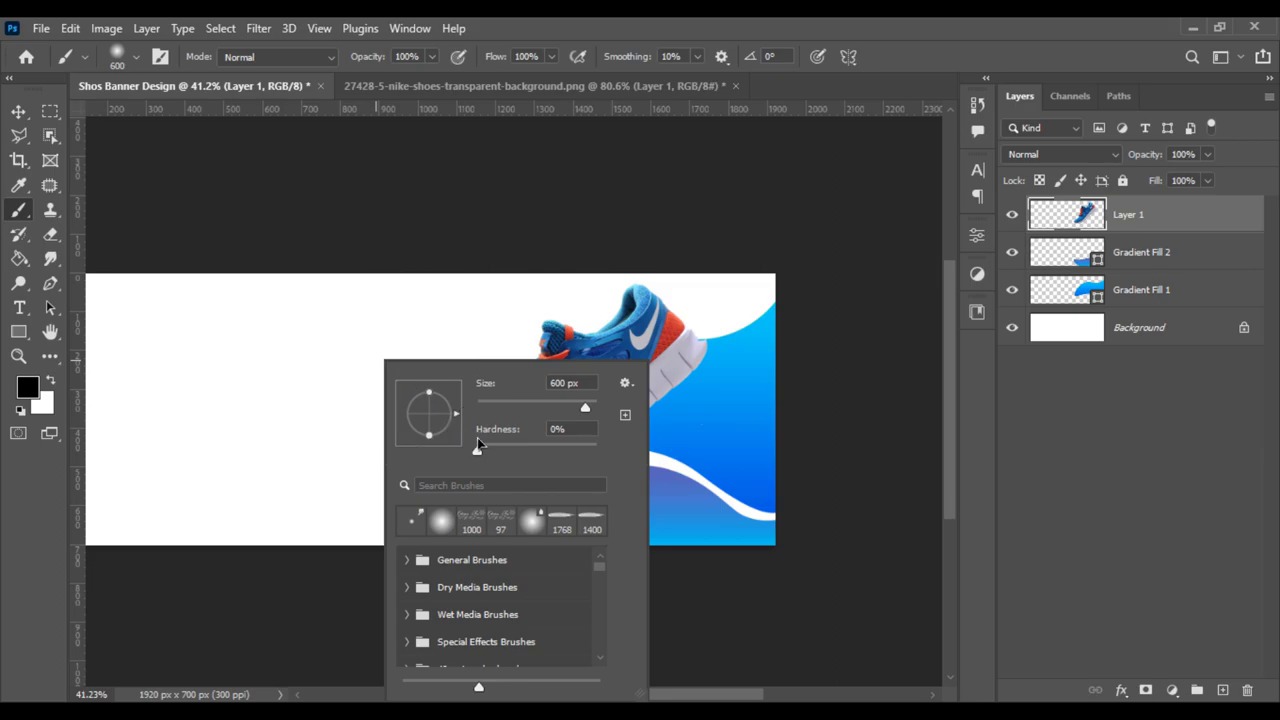
pyautogui.moveTo(589, 407); pyautogui.dragTo(513, 407)
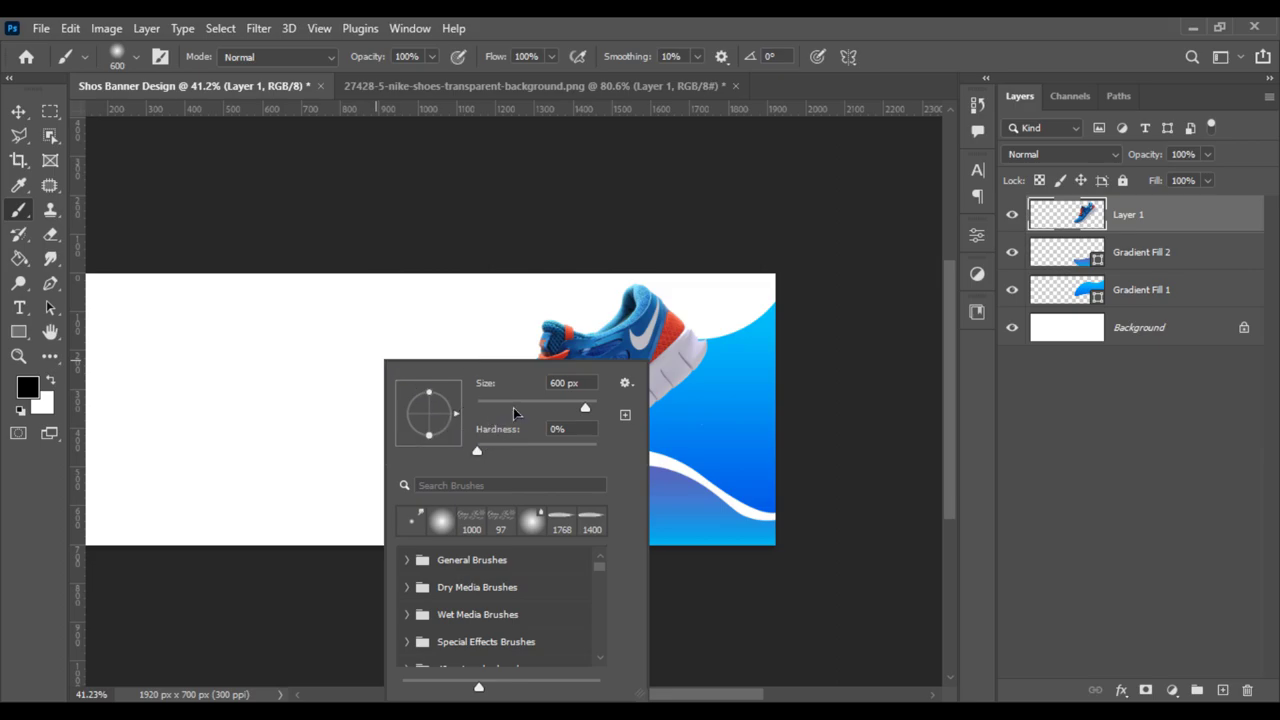
pyautogui.click(1196, 494)
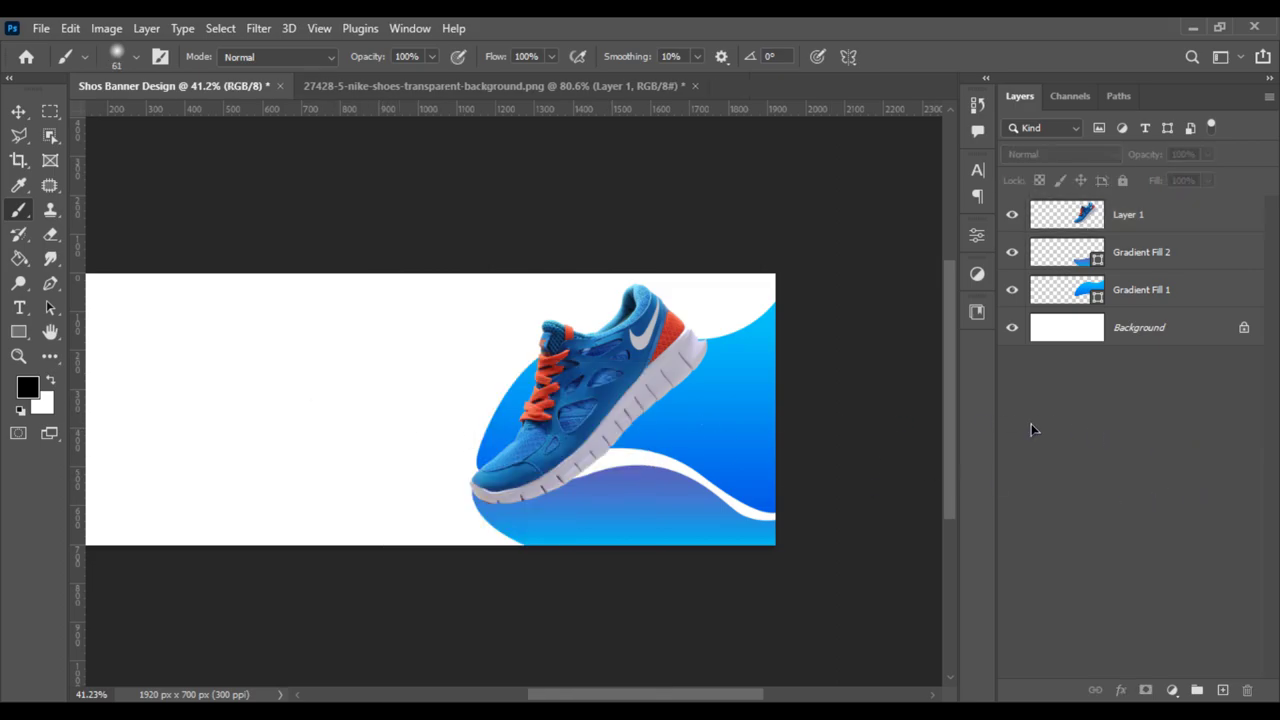
# Step: On a new empty layer, paint a 200 px soft black dab left of the shoe
pyautogui.click(1221, 690)
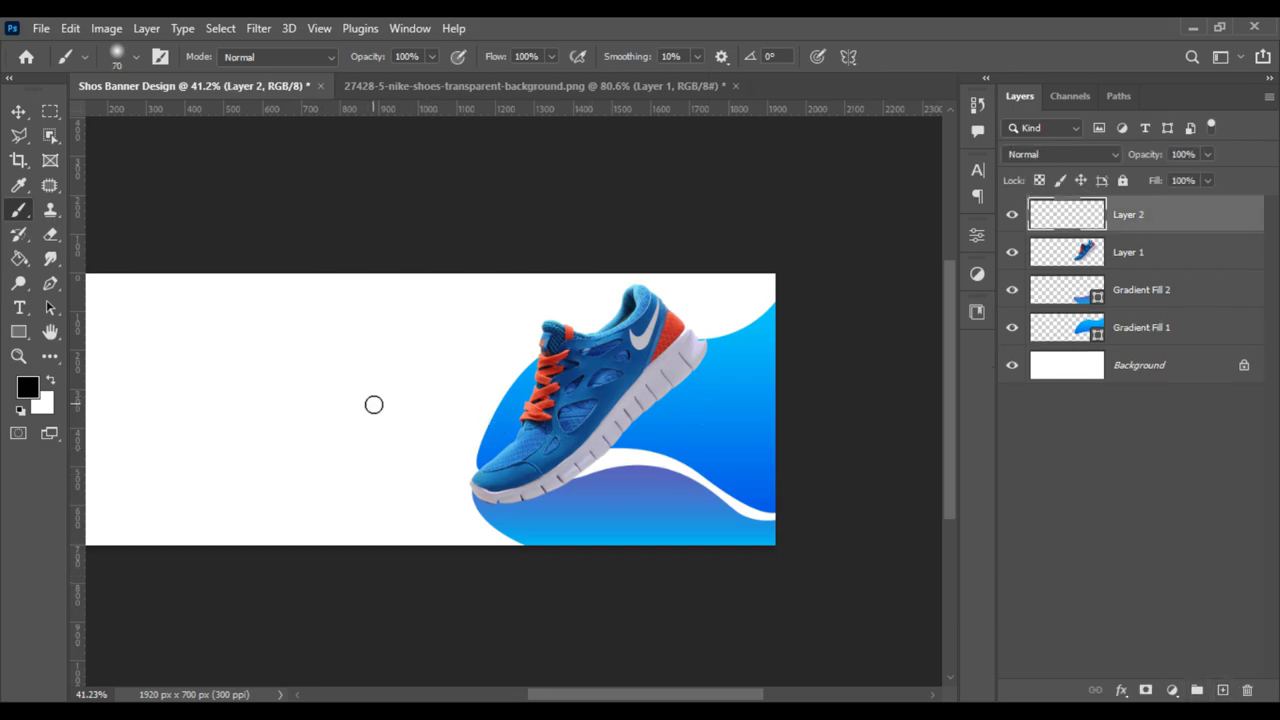
pyautogui.press(']')
pyautogui.press(']')
pyautogui.press(']')
pyautogui.scroll(3, 397, 400)
pyautogui.click(400, 385)
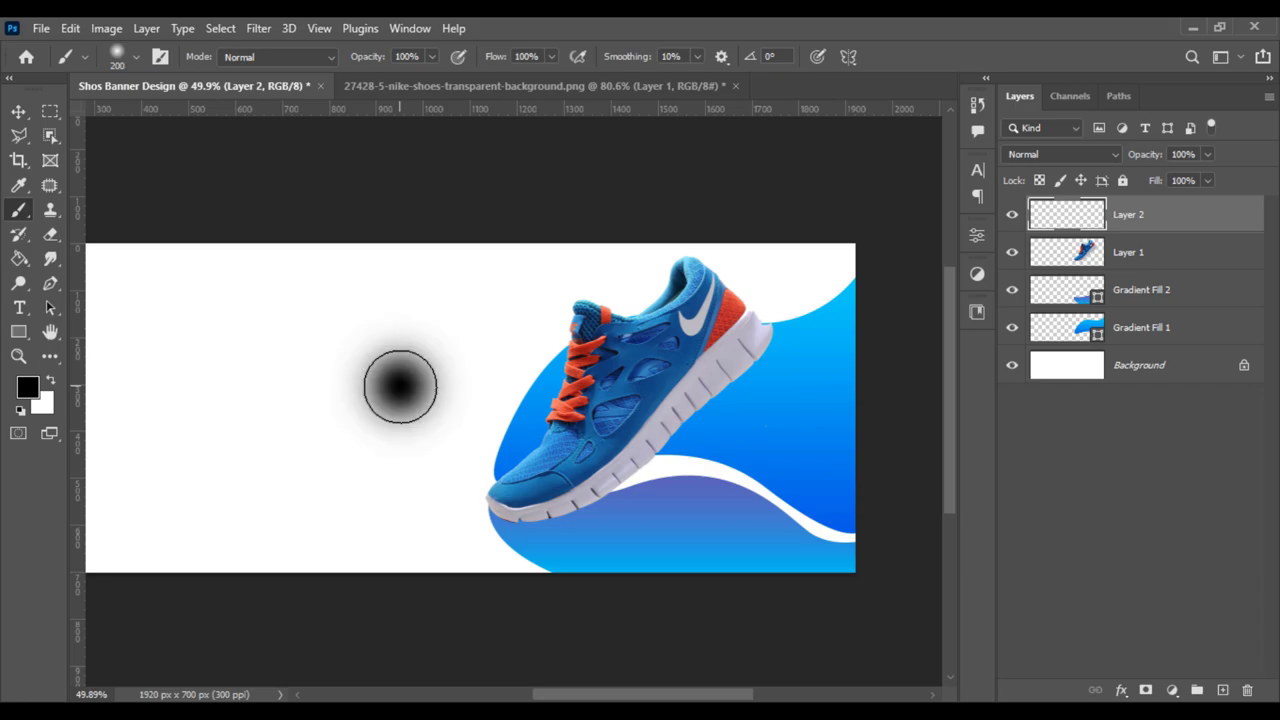
pyautogui.click(18, 111)
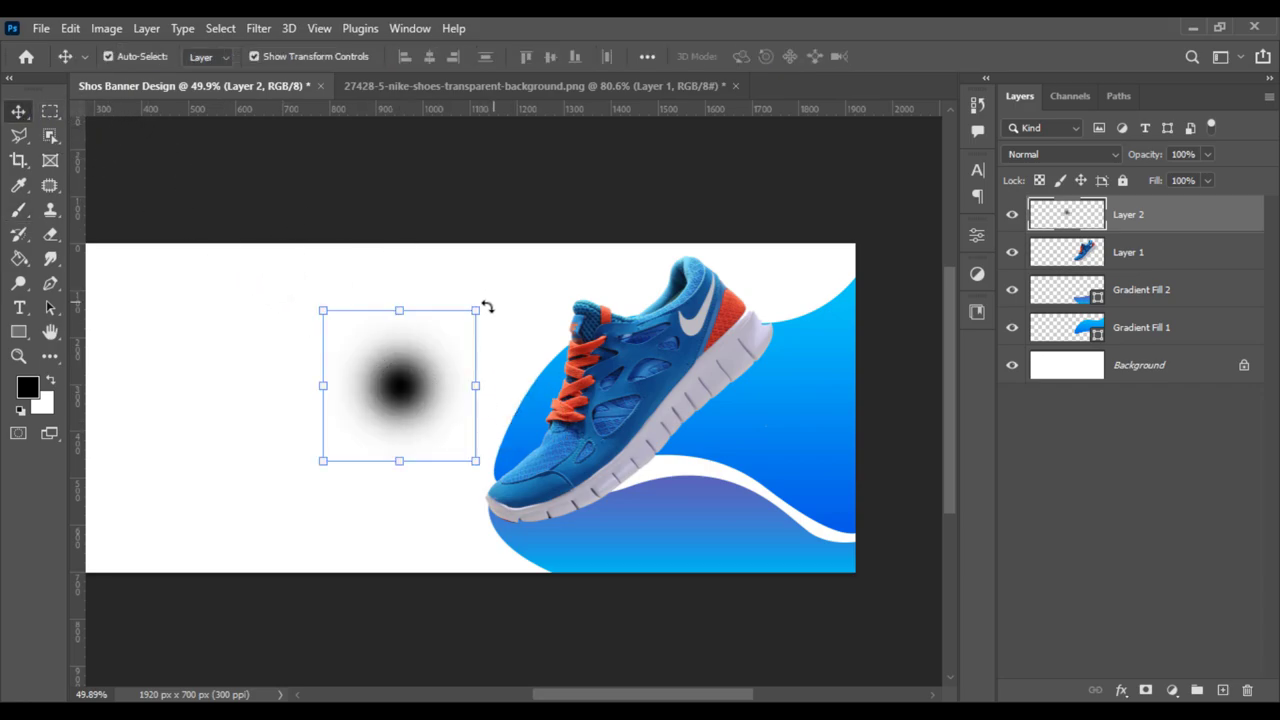
# Step: Distort and rotate the black dab into a slanted shadow shape under the shoe
pyautogui.press('ctrl')
pyautogui.moveTo(478, 313)
pyautogui.mouseDown()
pyautogui.moveTo(740, 514)
pyautogui.moveTo(774, 395)
pyautogui.mouseUp()
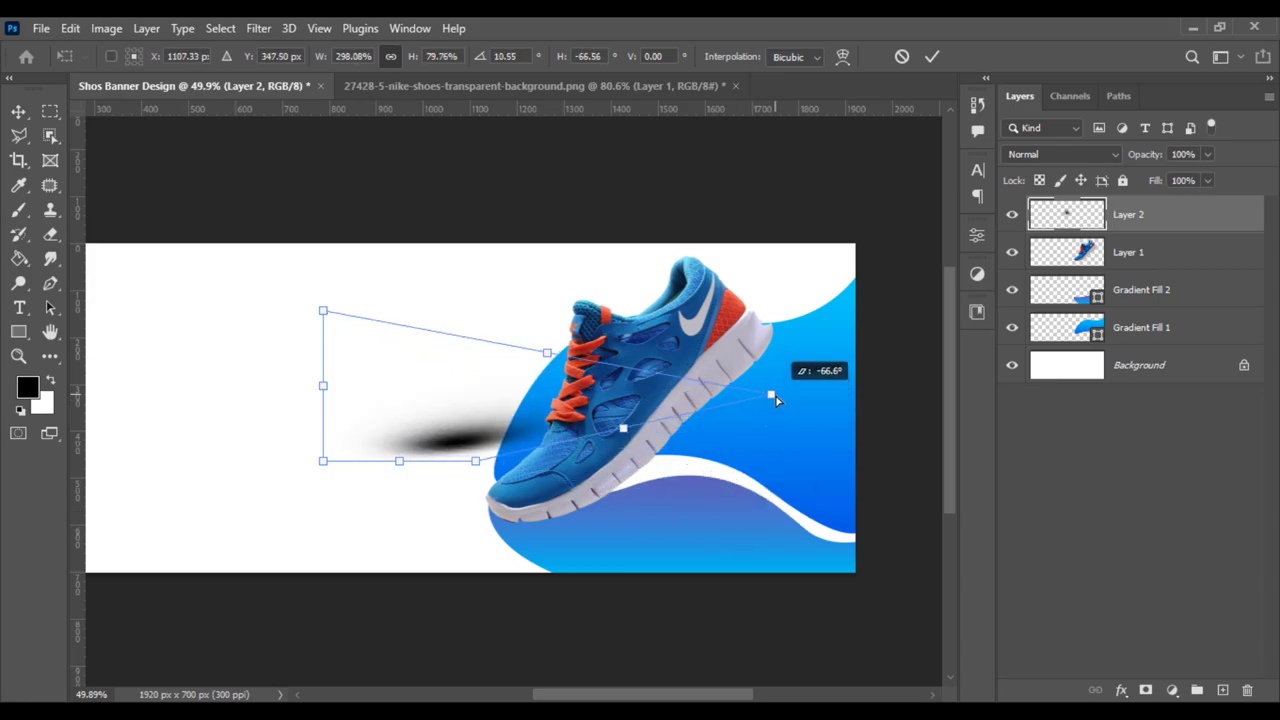
pyautogui.moveTo(545, 312); pyautogui.dragTo(610, 300)
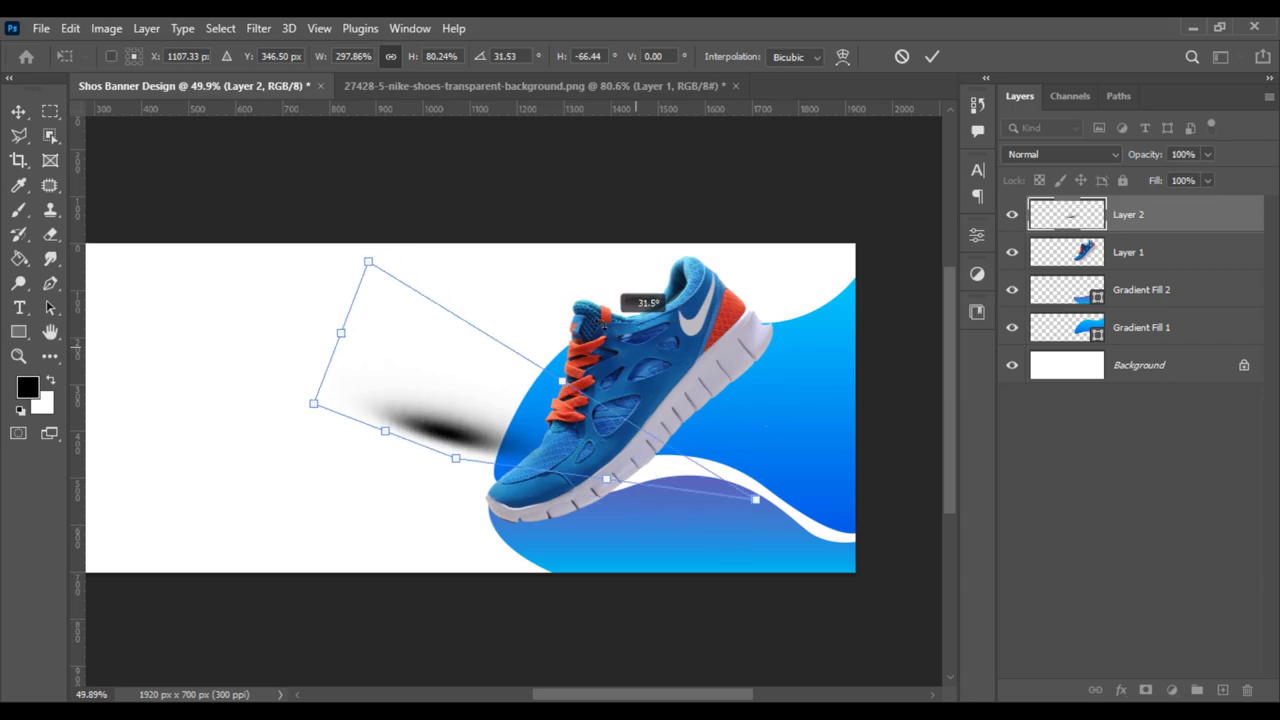
pyautogui.moveTo(505, 464); pyautogui.dragTo(541, 545)
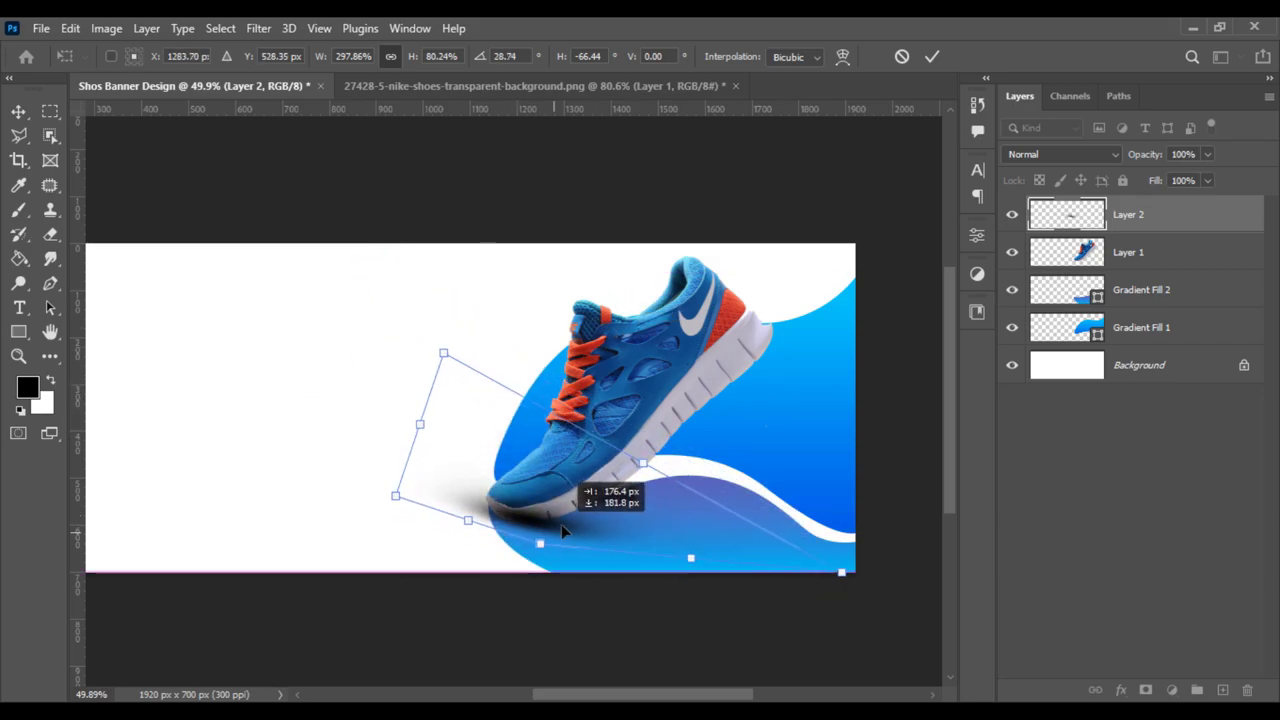
pyautogui.press('Return')
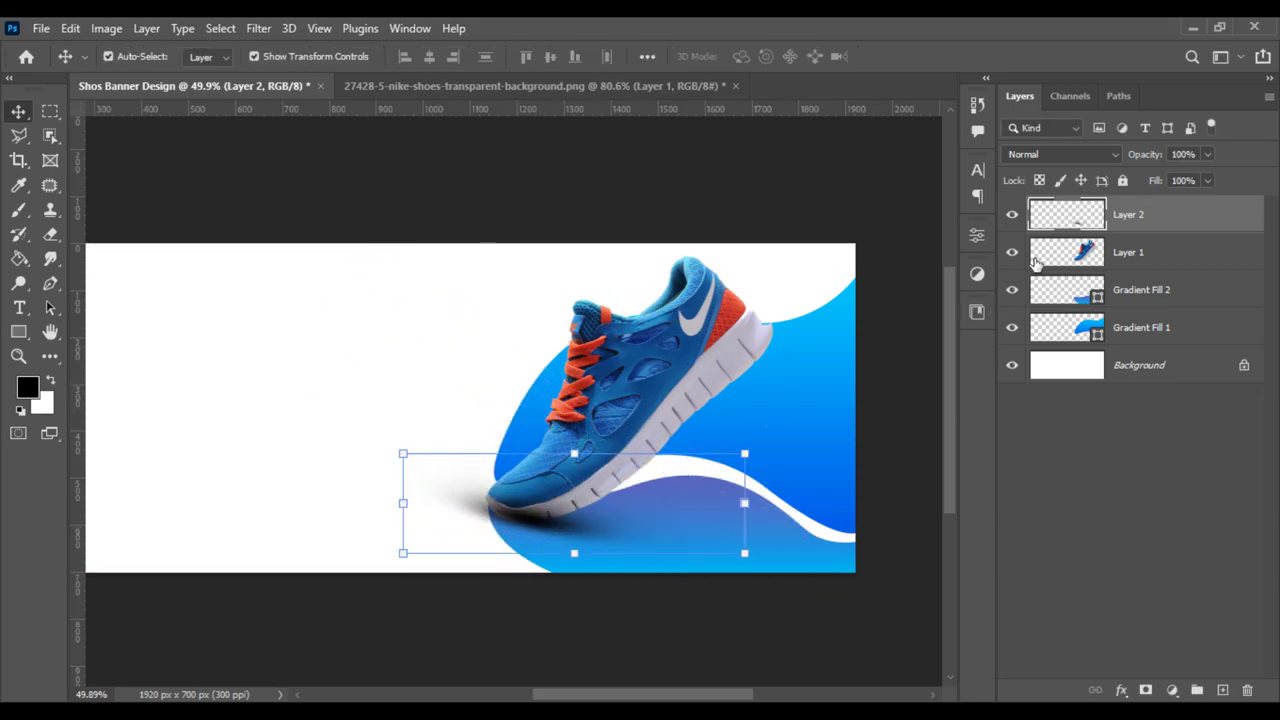
# Step: Move Layer 2 below Layer 1, then rotate and skew the shadow under the sole
pyautogui.moveTo(1124, 228); pyautogui.dragTo(1128, 258)
pyautogui.scroll(2, 803, 452)
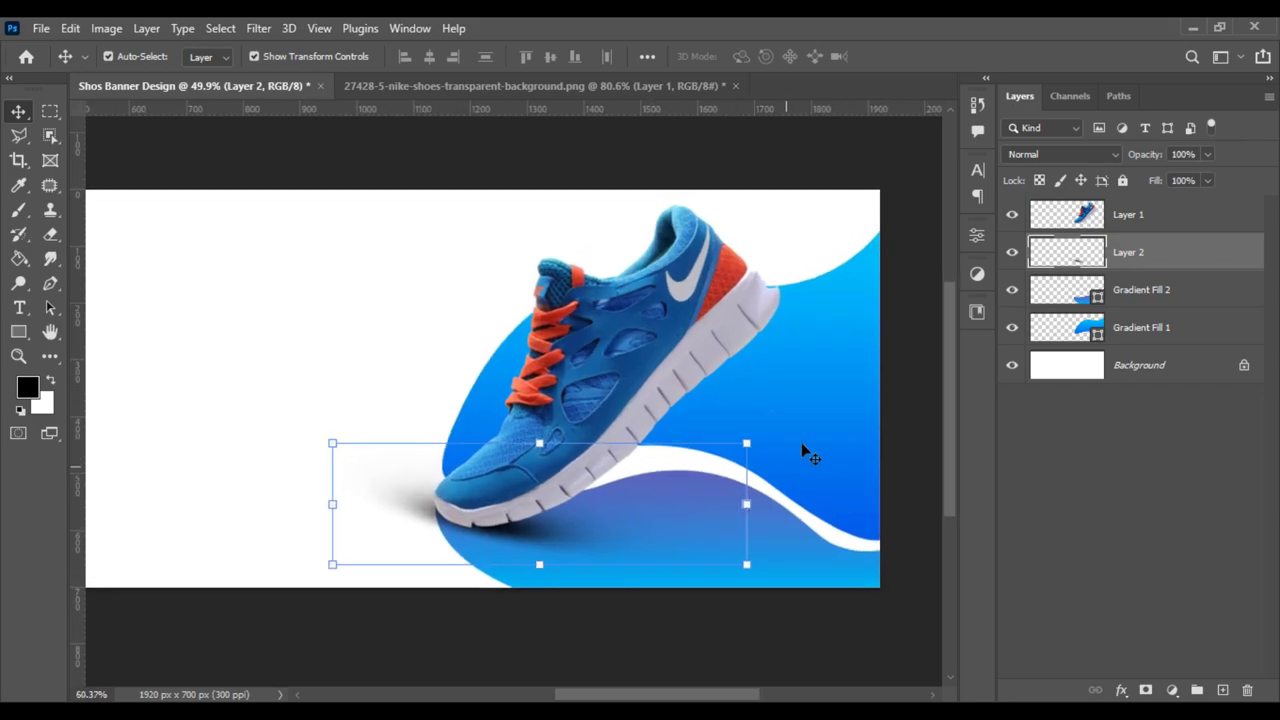
pyautogui.click(755, 437)
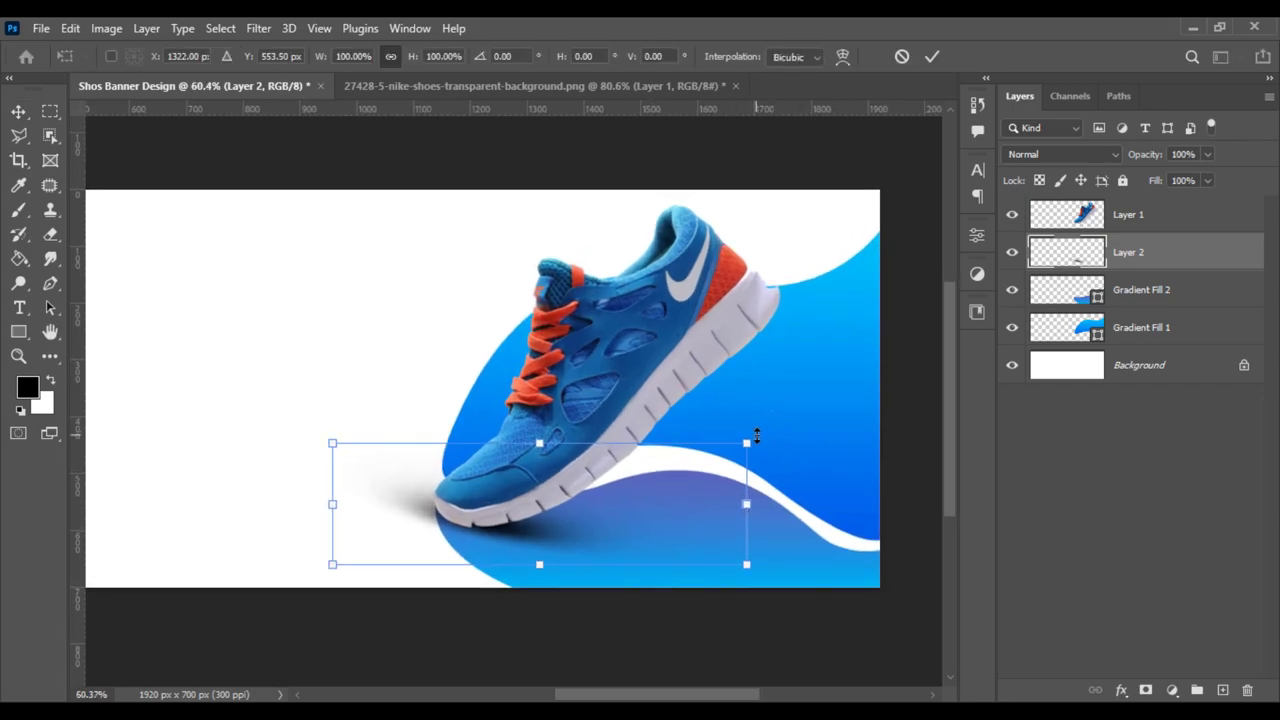
pyautogui.moveTo(766, 435)
pyautogui.mouseDown()
pyautogui.moveTo(752, 420)
pyautogui.moveTo(918, 341)
pyautogui.mouseUp()
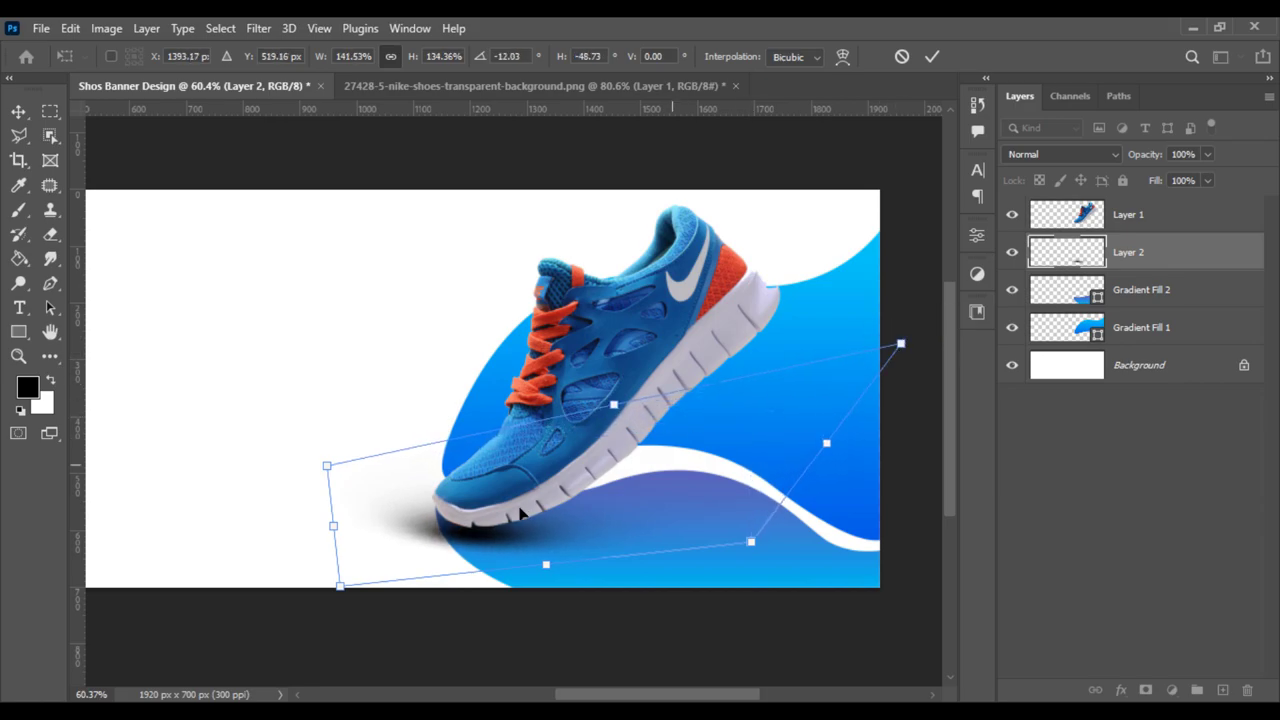
pyautogui.moveTo(512, 512); pyautogui.dragTo(530, 515)
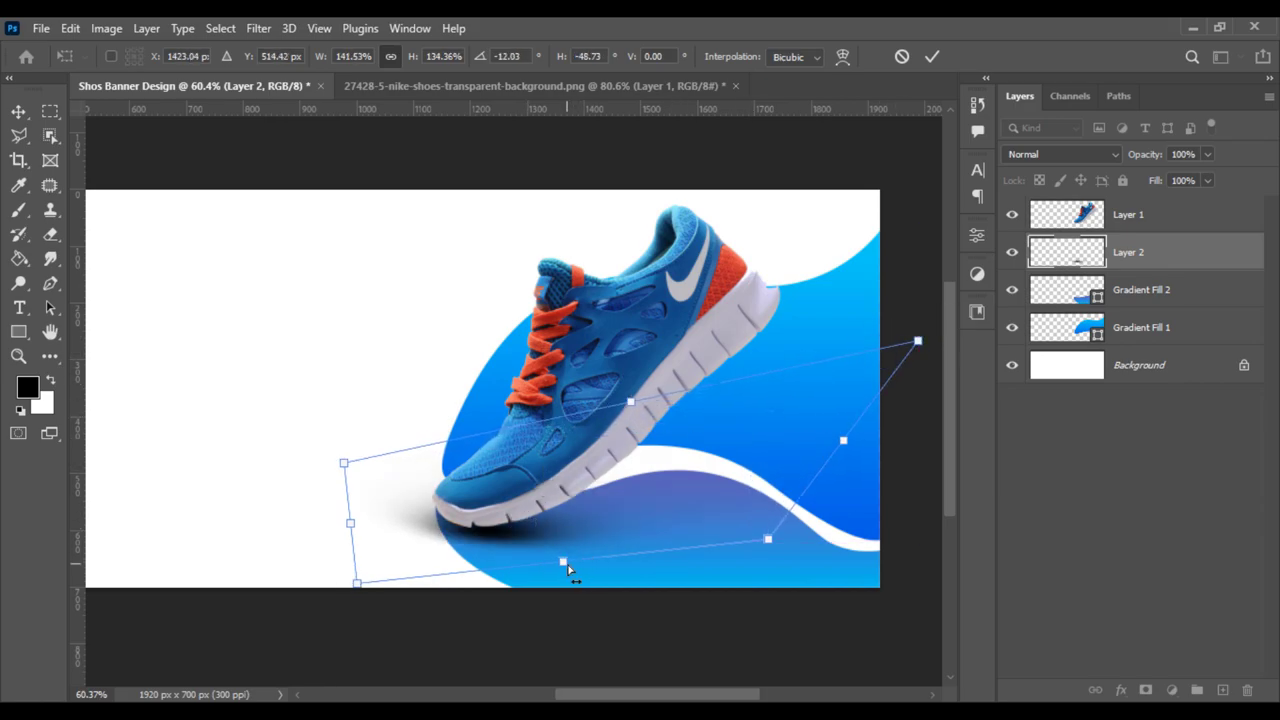
pyautogui.keyDown('ctrl'); pyautogui.moveTo(563, 562); pyautogui.dragTo(745, 587); pyautogui.keyUp('ctrl')
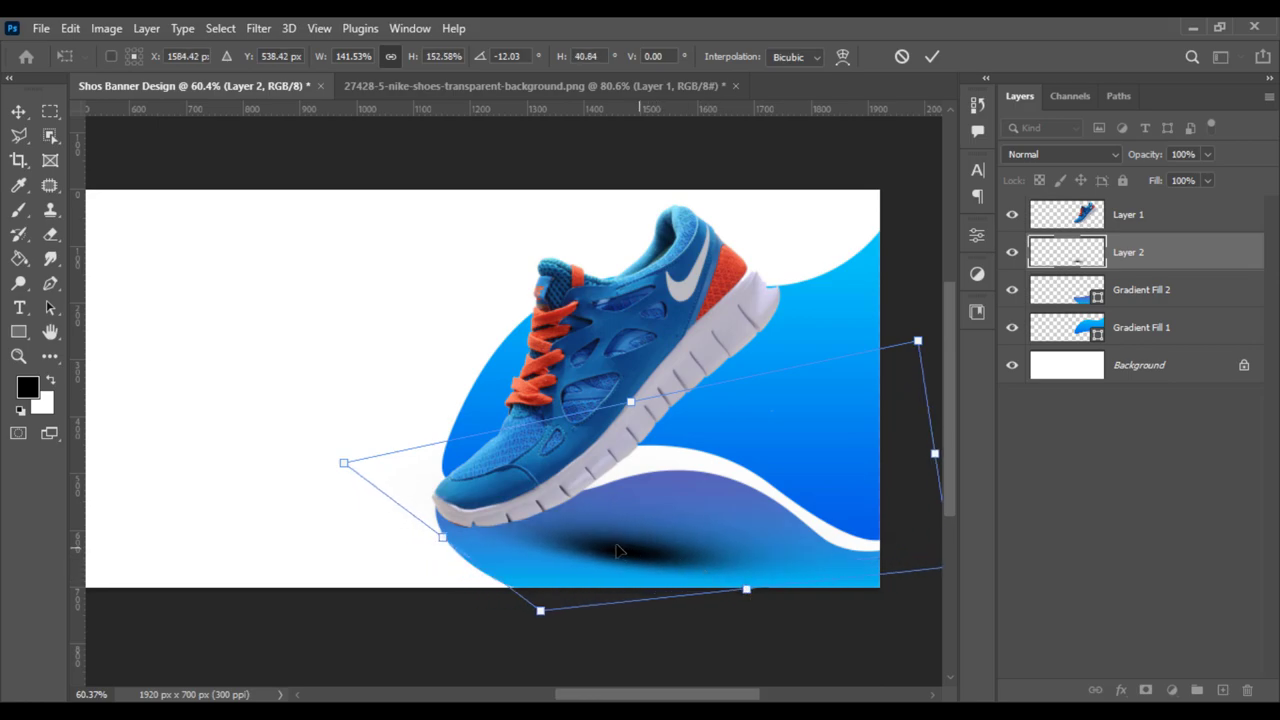
pyautogui.moveTo(676, 559); pyautogui.dragTo(530, 537)
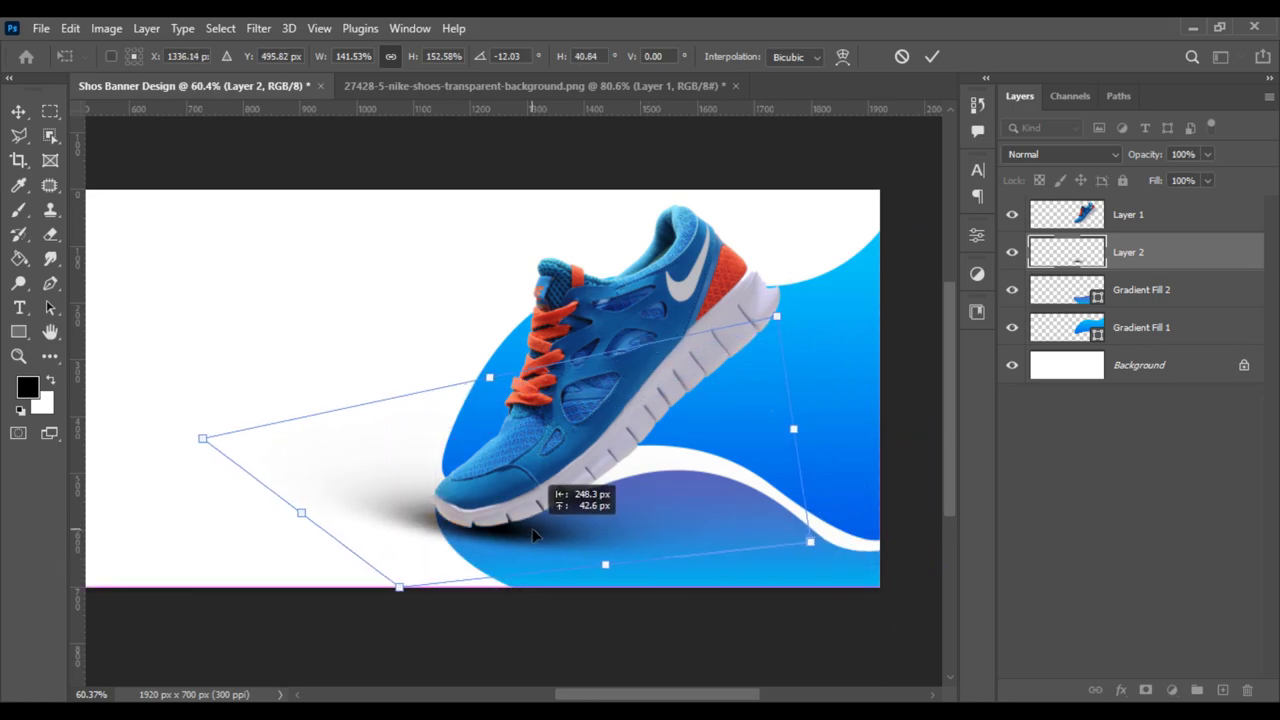
# Step: Fine-tune the shadow's rotation, skew and position beneath the shoe and apply it
pyautogui.moveTo(654, 580); pyautogui.dragTo(671, 571)
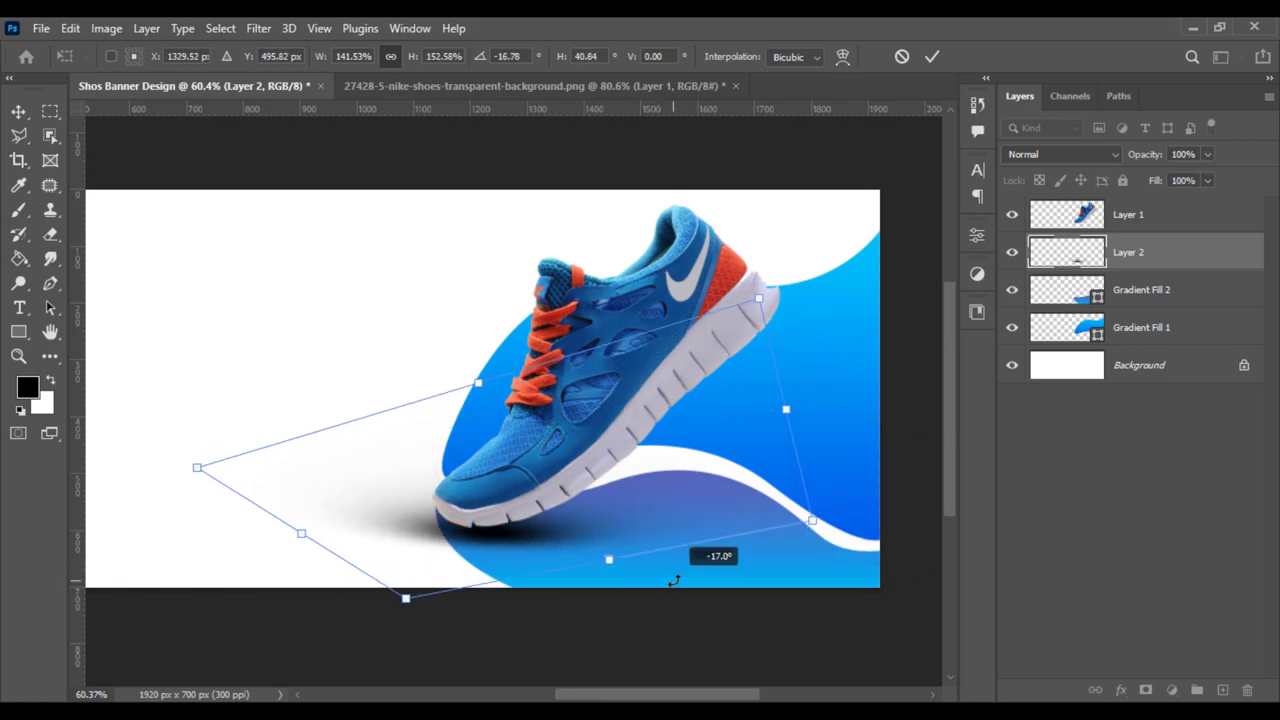
pyautogui.moveTo(478, 567); pyautogui.dragTo(464, 558)
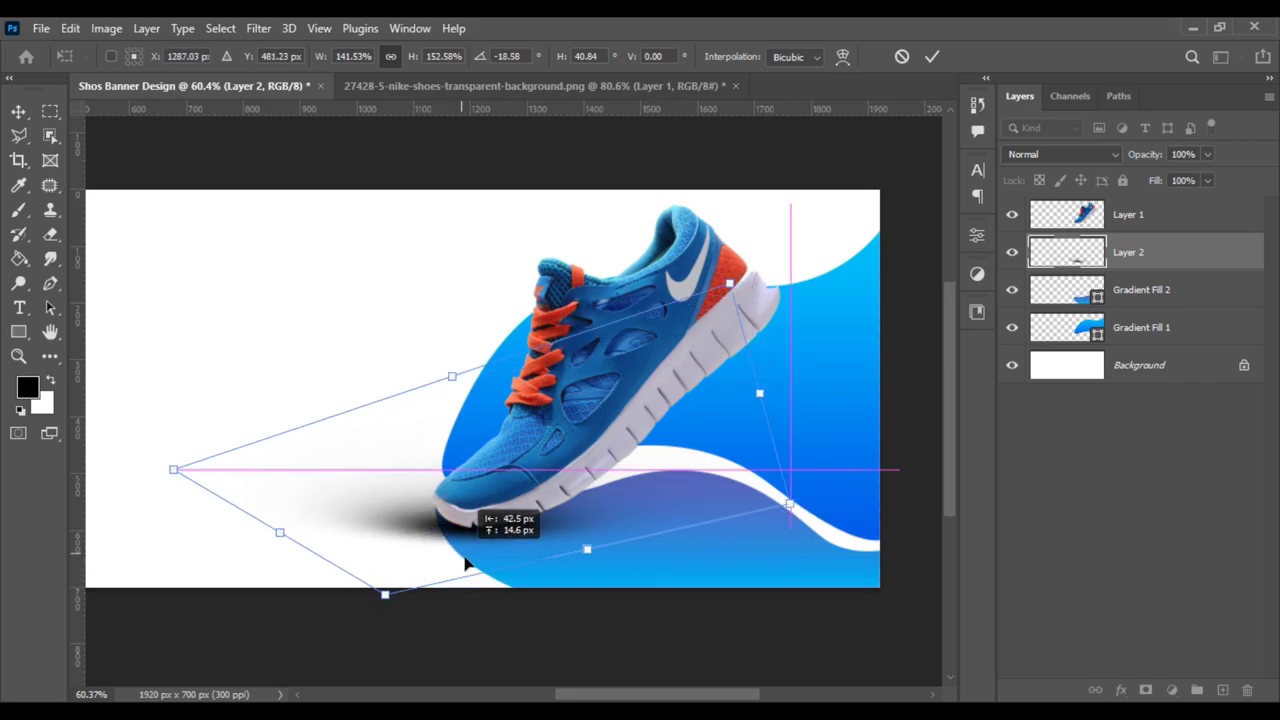
pyautogui.moveTo(625, 581); pyautogui.dragTo(608, 598)
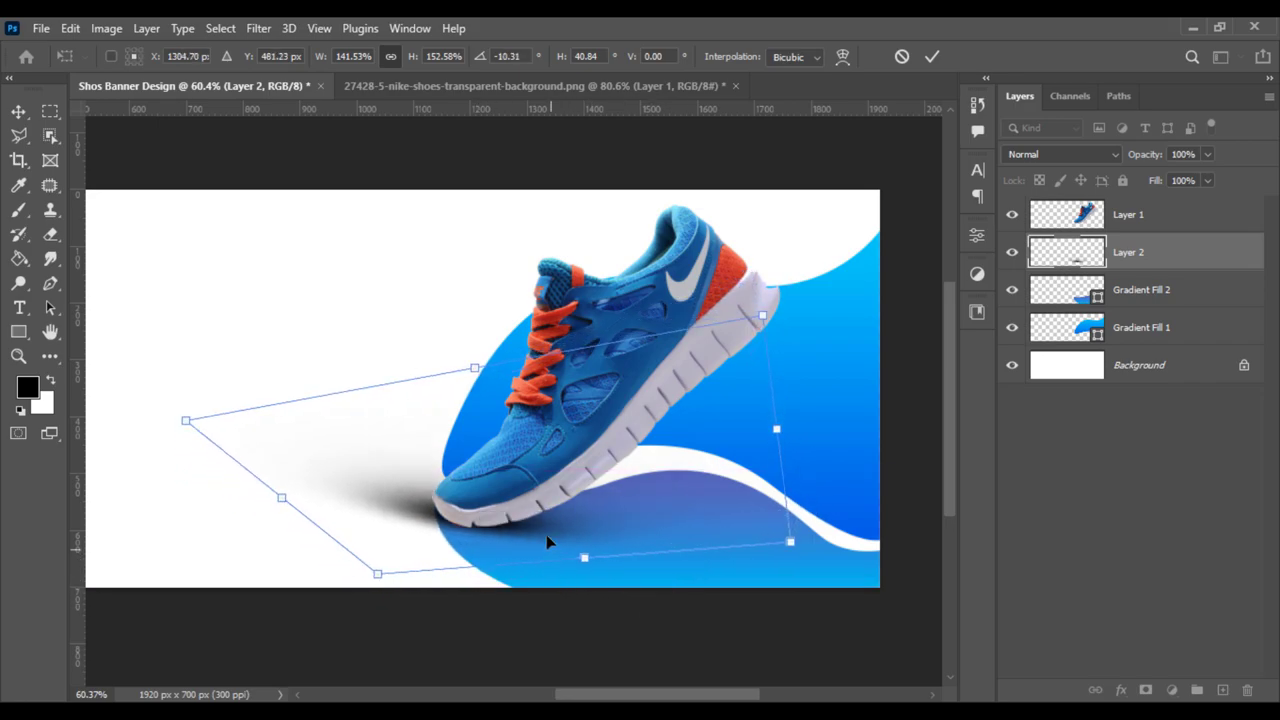
pyautogui.moveTo(546, 541); pyautogui.dragTo(619, 574)
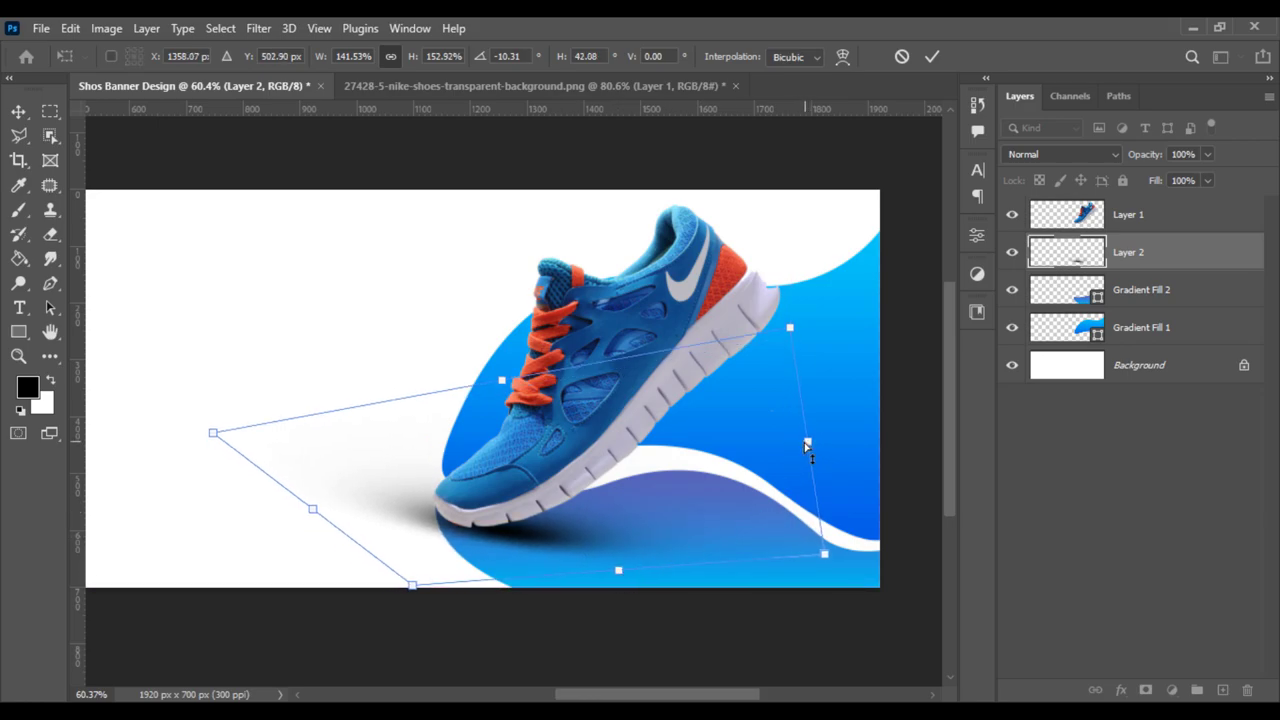
pyautogui.moveTo(807, 444); pyautogui.dragTo(835, 349)
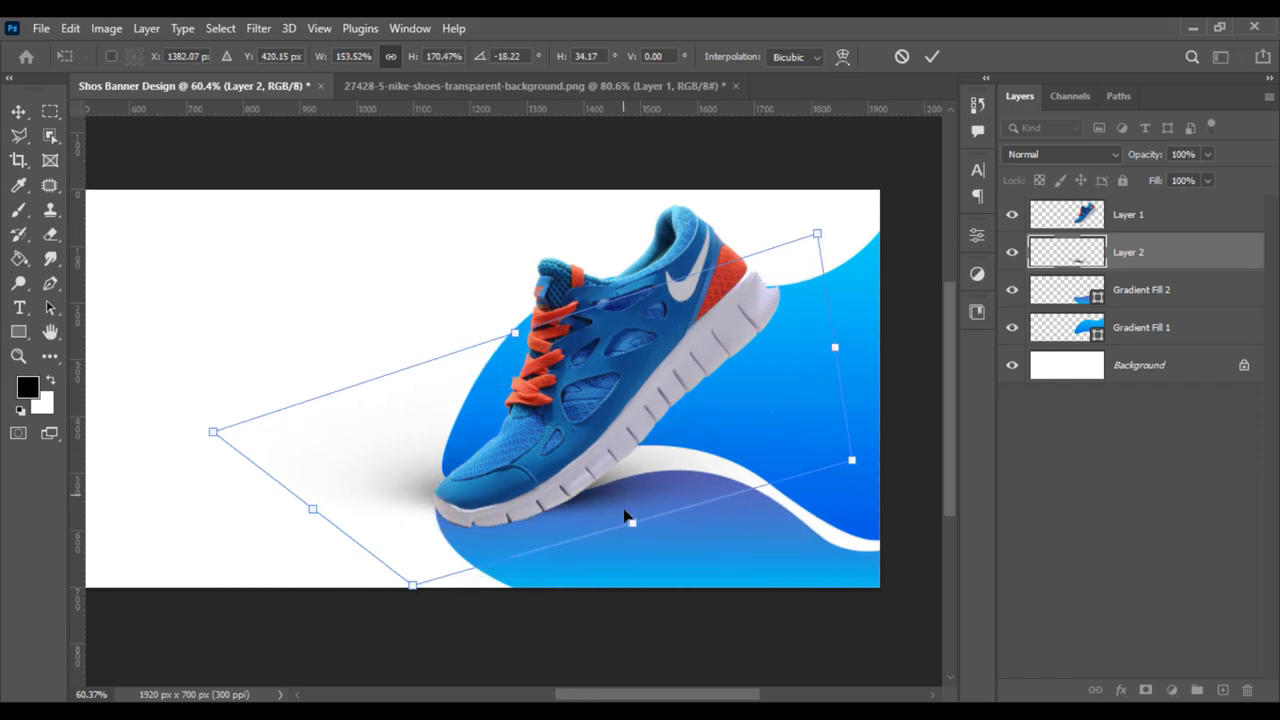
pyautogui.moveTo(624, 516); pyautogui.dragTo(590, 492)
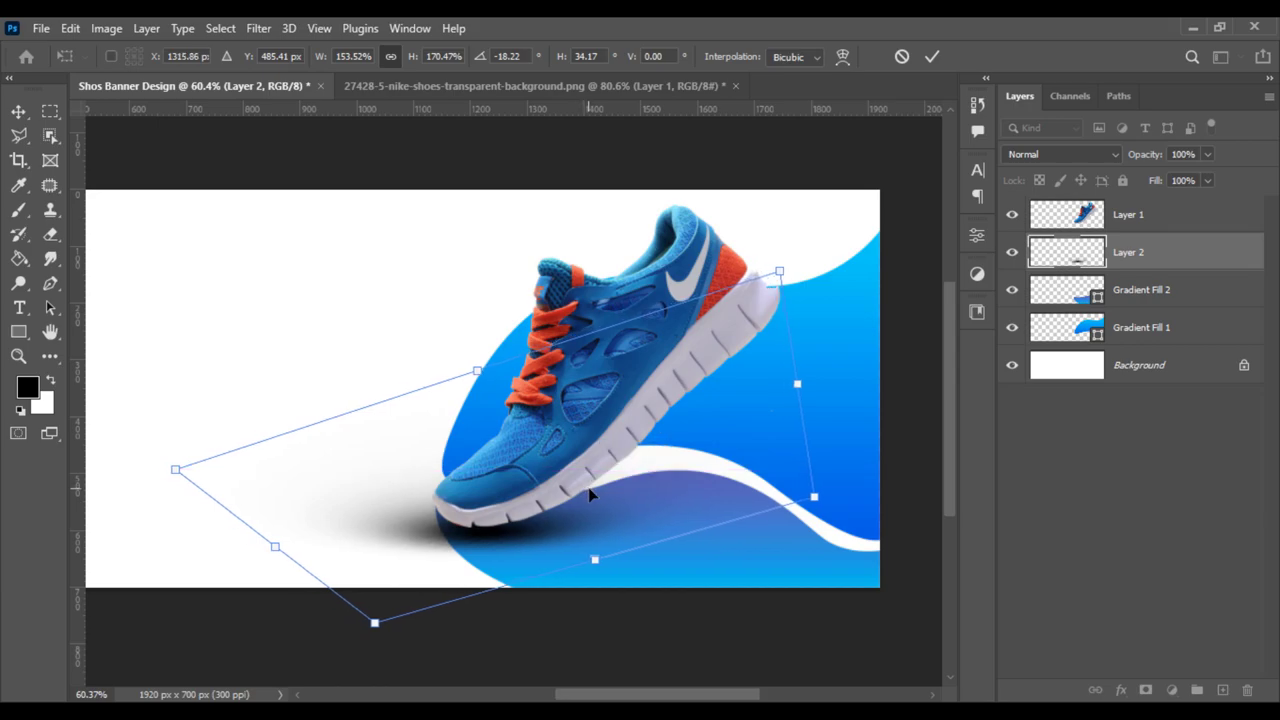
pyautogui.press('Return')
pyautogui.click(547, 613)
# Step: Lower Layer 2's opacity to 72% to lighten the shadow
pyautogui.scroll(-2, 540, 640)
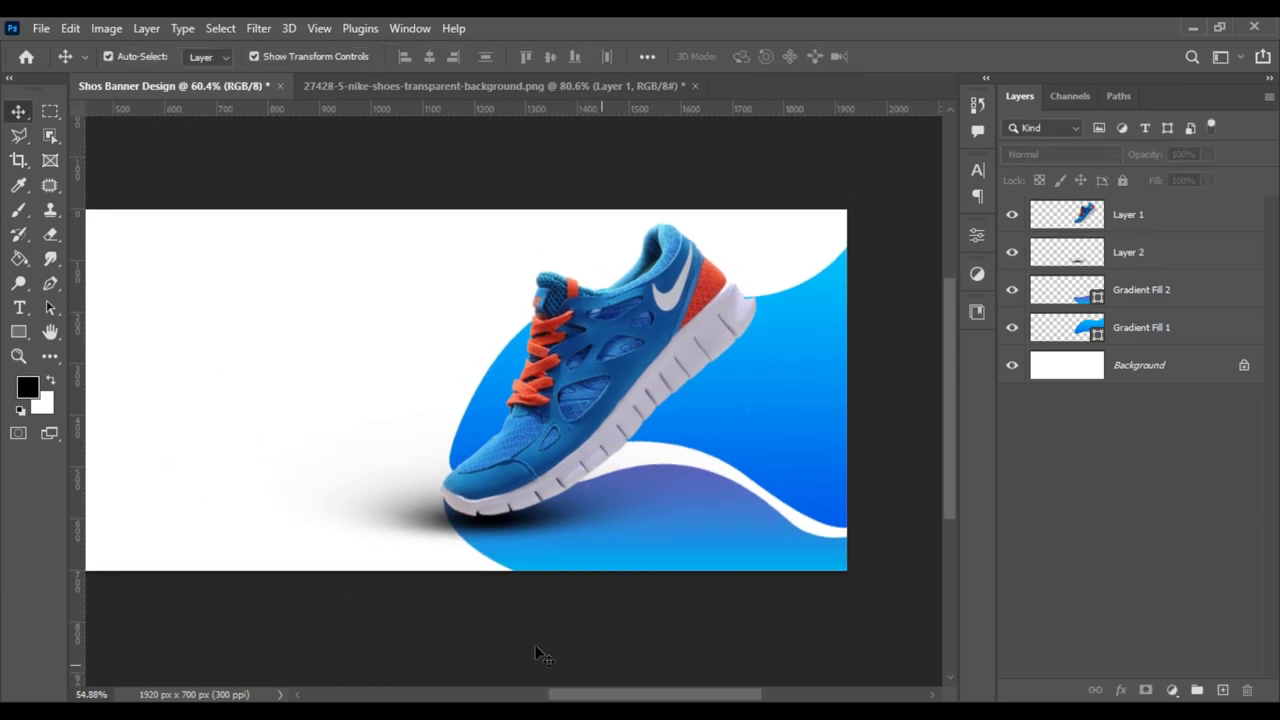
pyautogui.scroll(-2, 572, 631)
pyautogui.scroll(1, 537, 581)
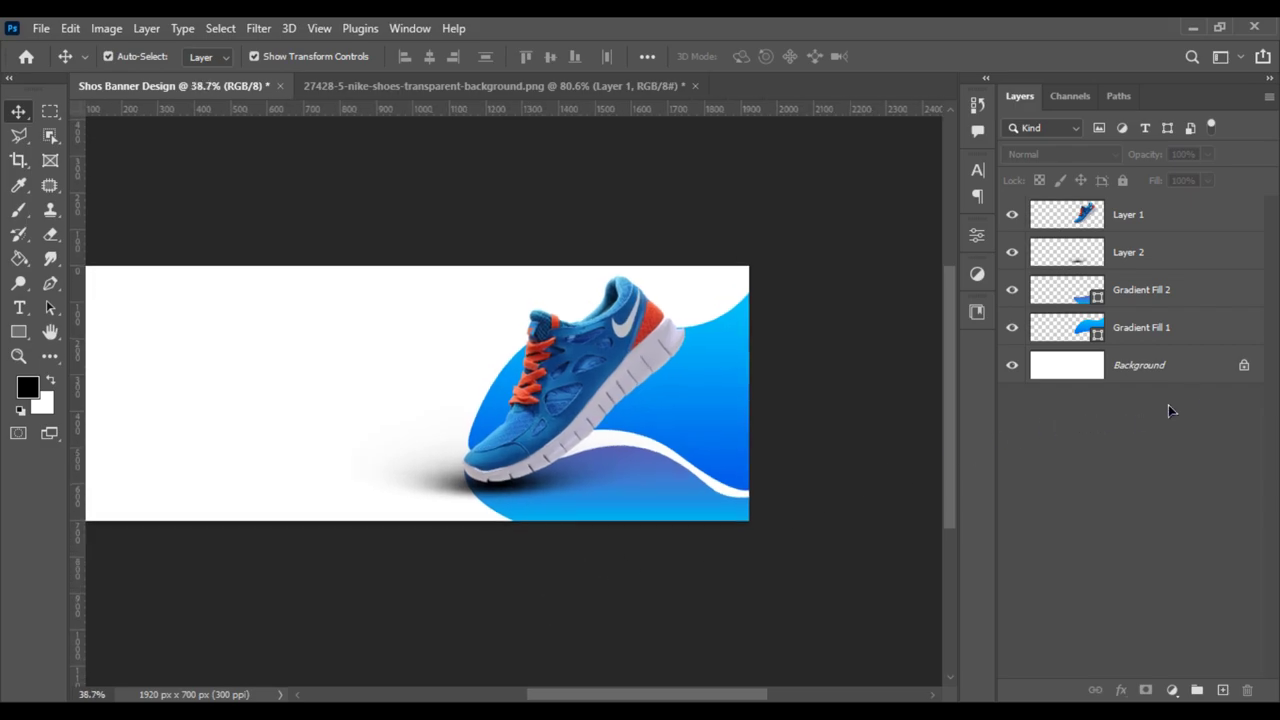
pyautogui.click(1185, 250)
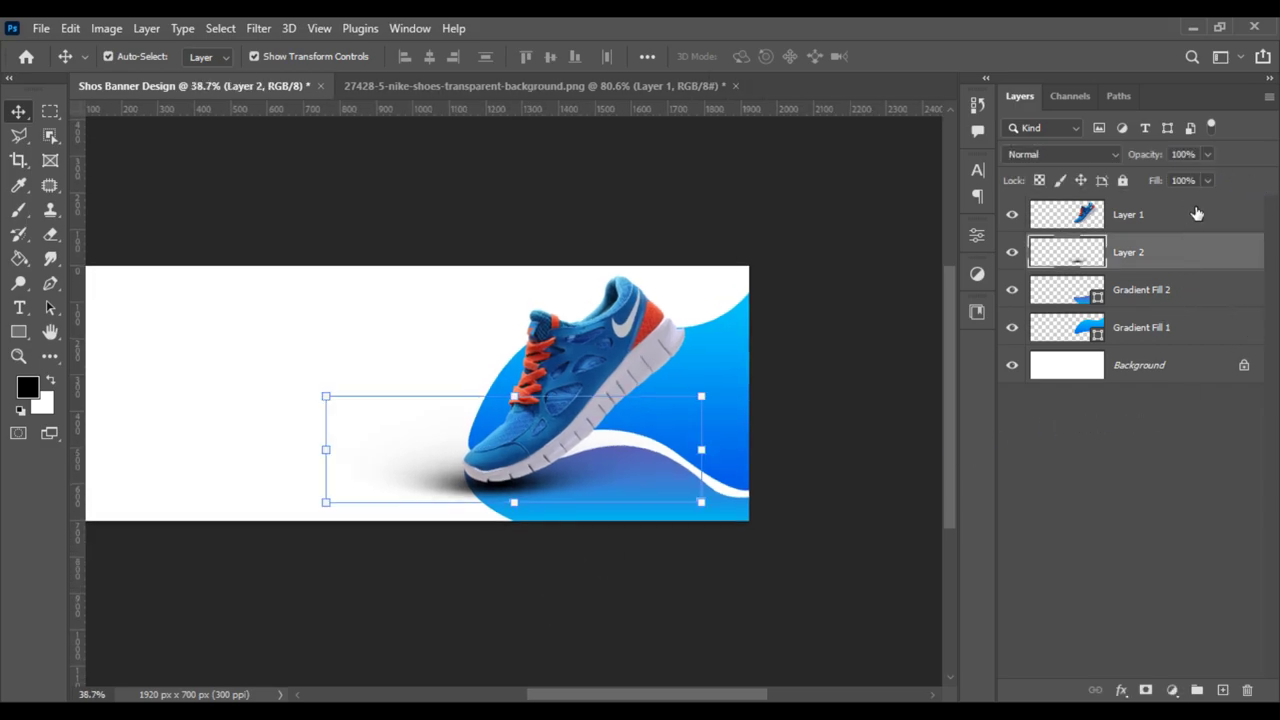
pyautogui.click(1208, 155)
pyautogui.moveTo(1184, 178); pyautogui.dragTo(1182, 178)
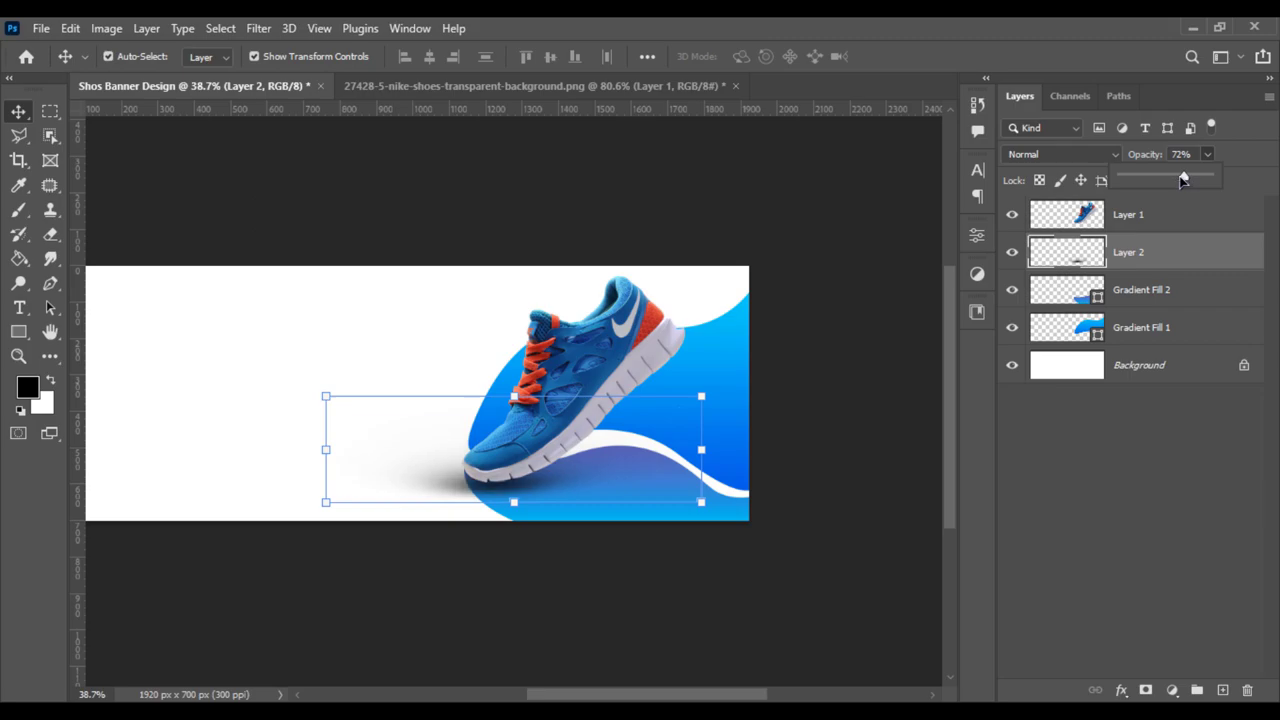
pyautogui.click(677, 598)
# Step: Zoom in and out around the canvas to check the softer shadow
pyautogui.scroll(-2, 740, 610)
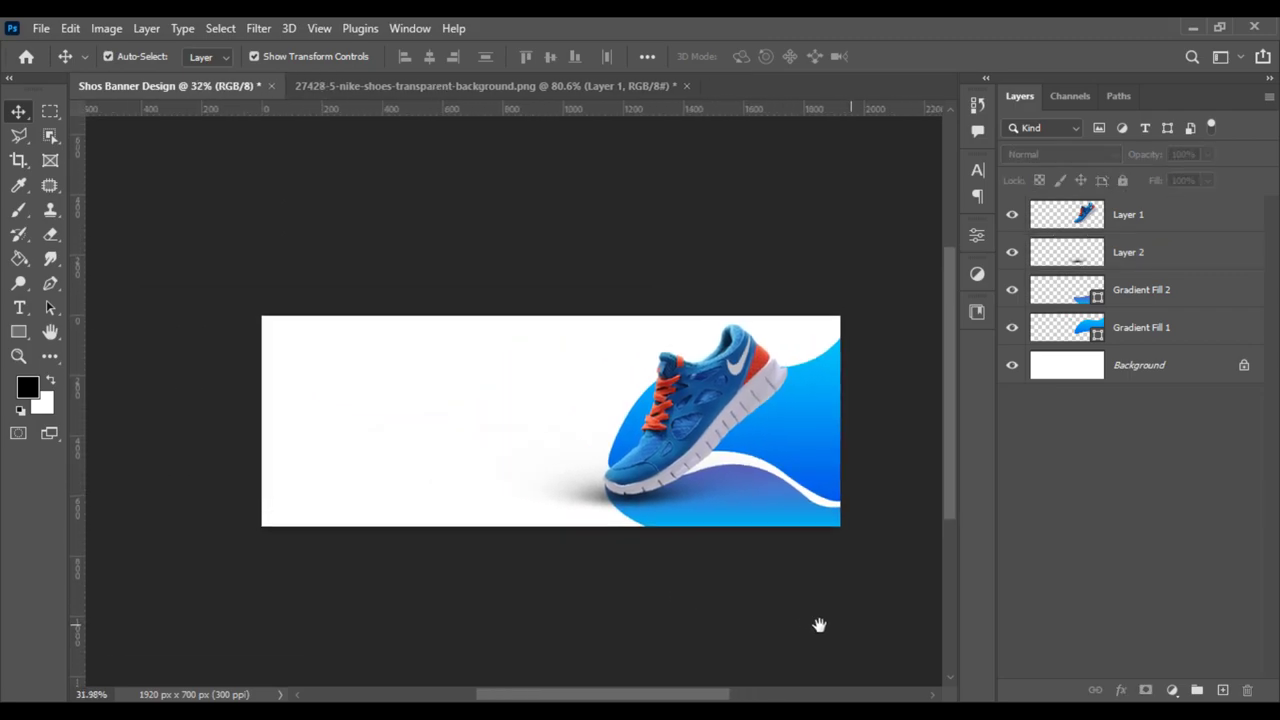
pyautogui.scroll(2, 700, 592)
pyautogui.scroll(1, 700, 592)
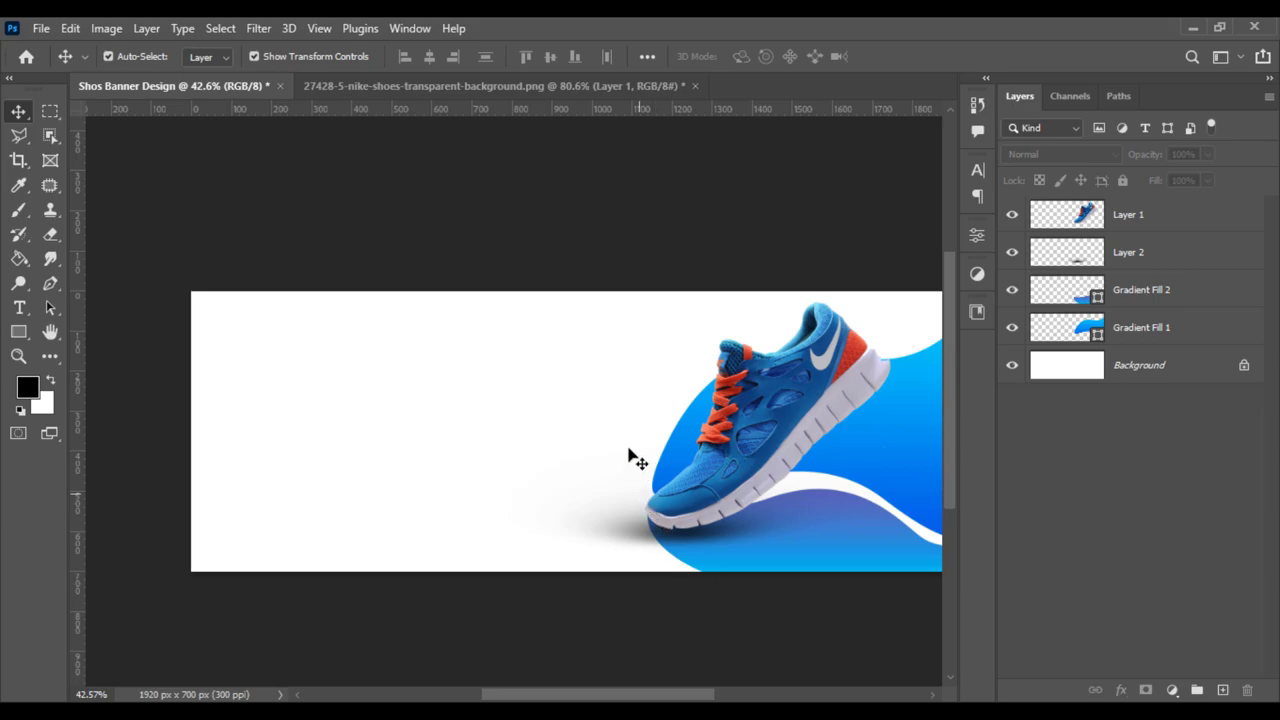
pyautogui.scroll(1, 700, 448)
pyautogui.scroll(1, 660, 450)
pyautogui.scroll(1, 600, 452)
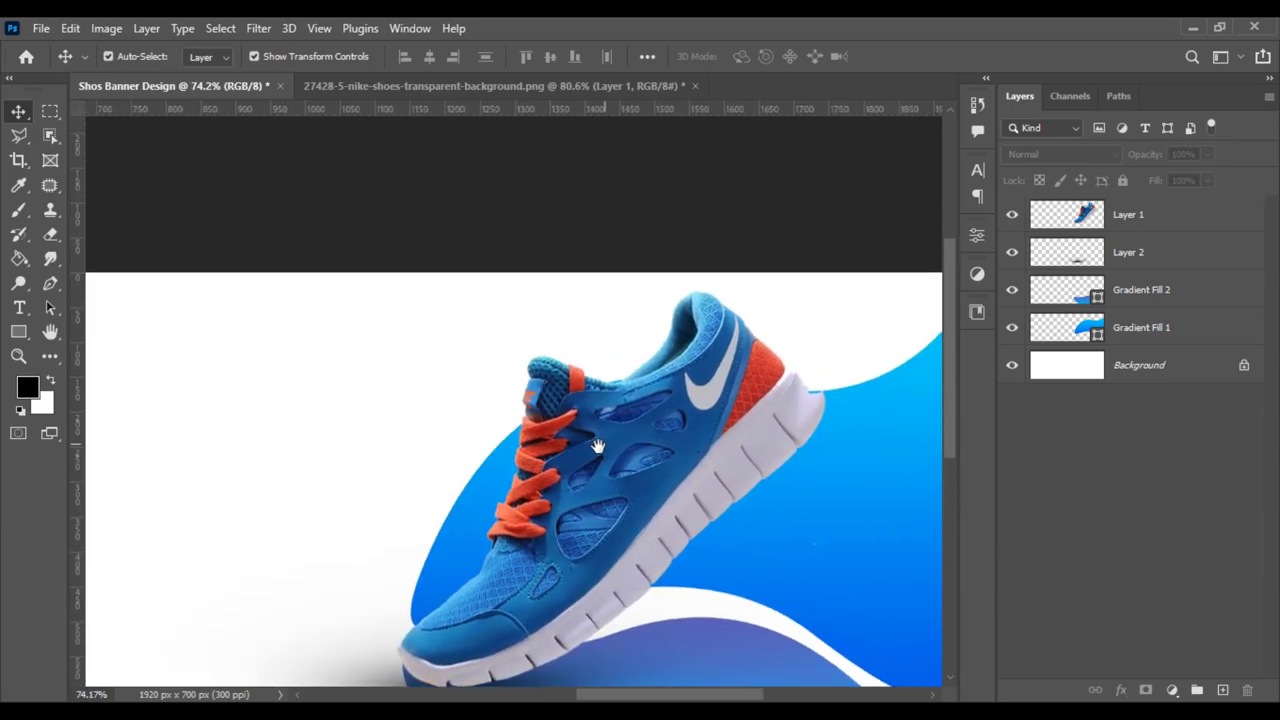
pyautogui.scroll(-1, 590, 450)
pyautogui.scroll(-1, 566, 431)
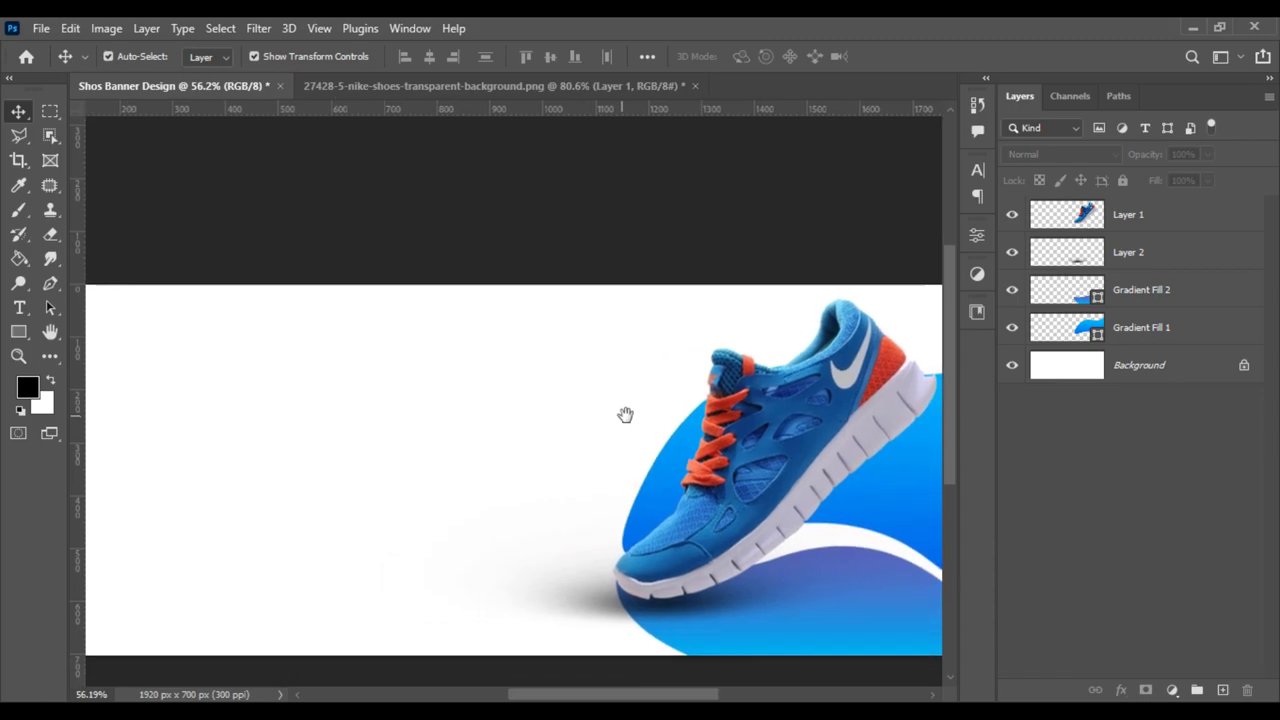
pyautogui.scroll(1, 607, 429)
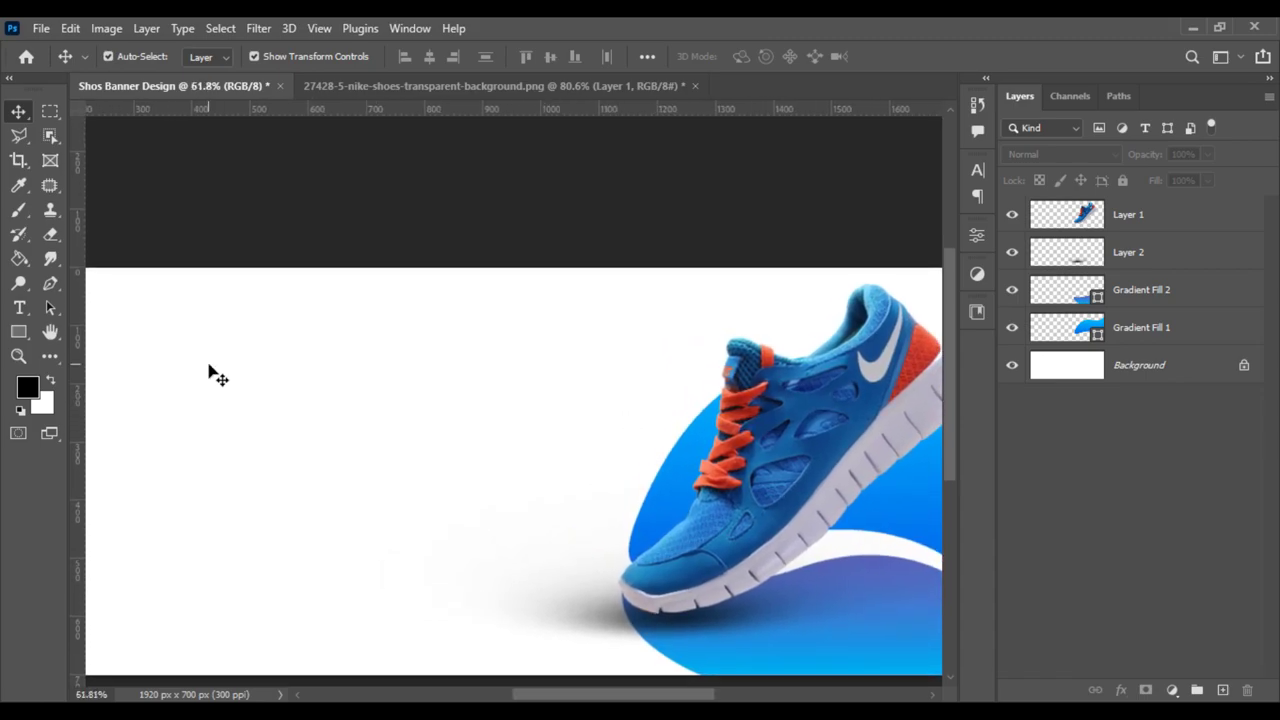
pyautogui.scroll(-2, 264, 376)
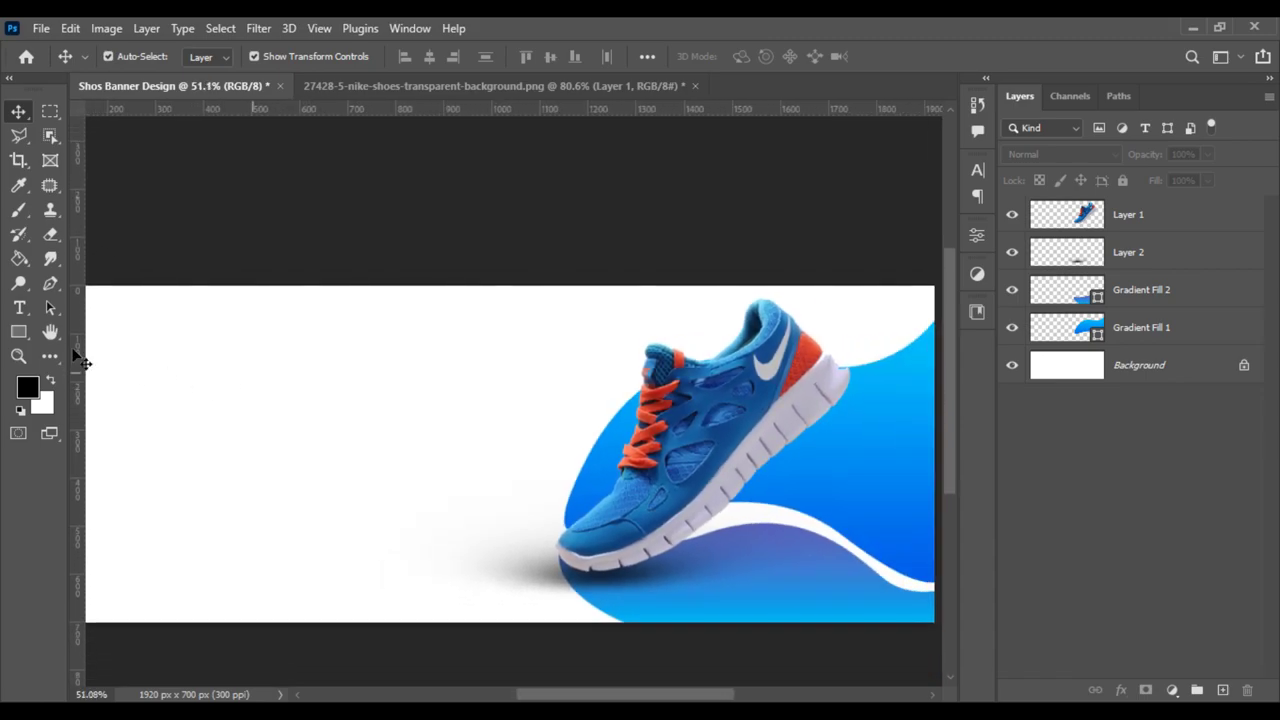
# Step: Draw a 422 px circle left of the shoe with the Ellipse tool
pyautogui.click(22, 211)
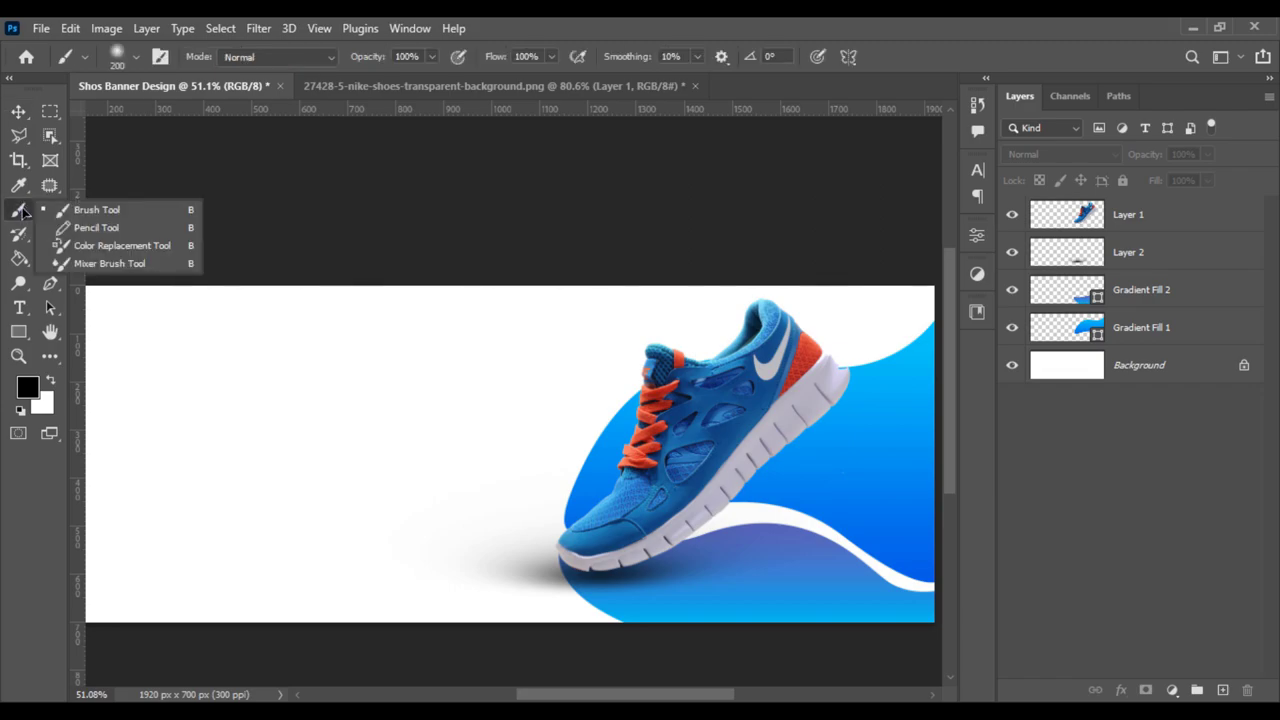
pyautogui.press('u')
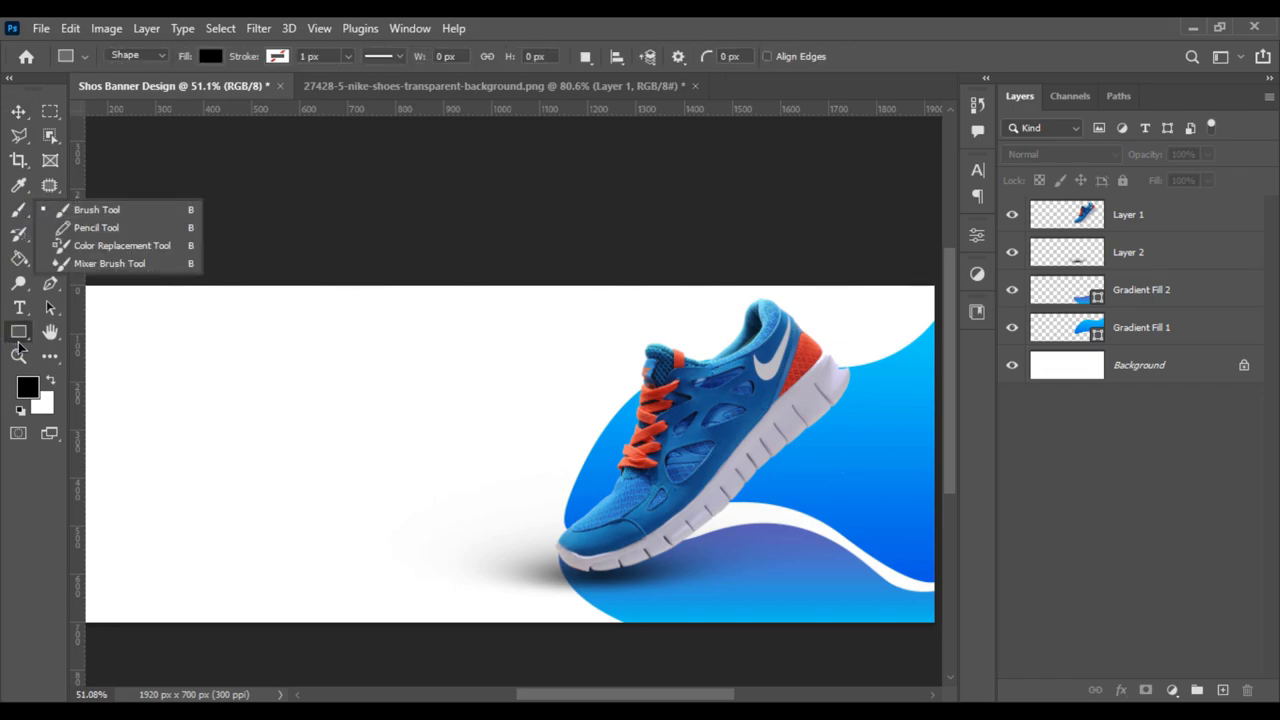
pyautogui.click(18, 332)
pyautogui.moveTo(333, 434); pyautogui.dragTo(487, 536)
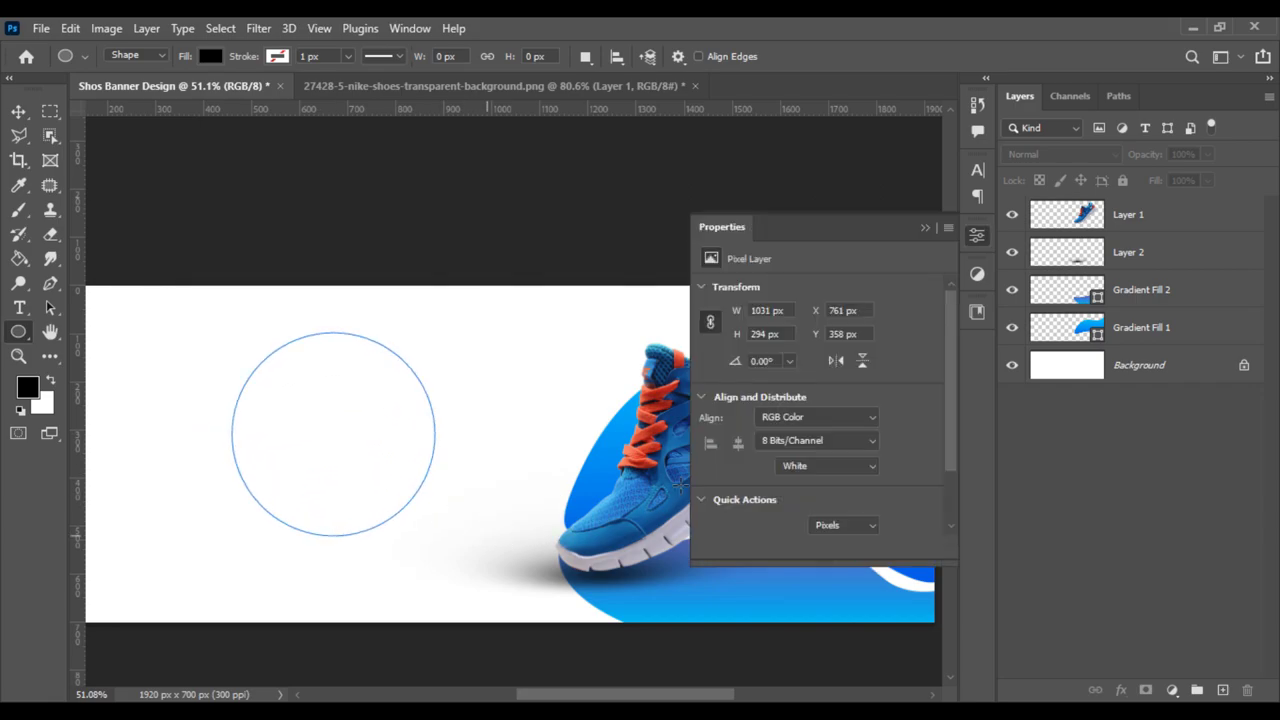
pyautogui.click(926, 229)
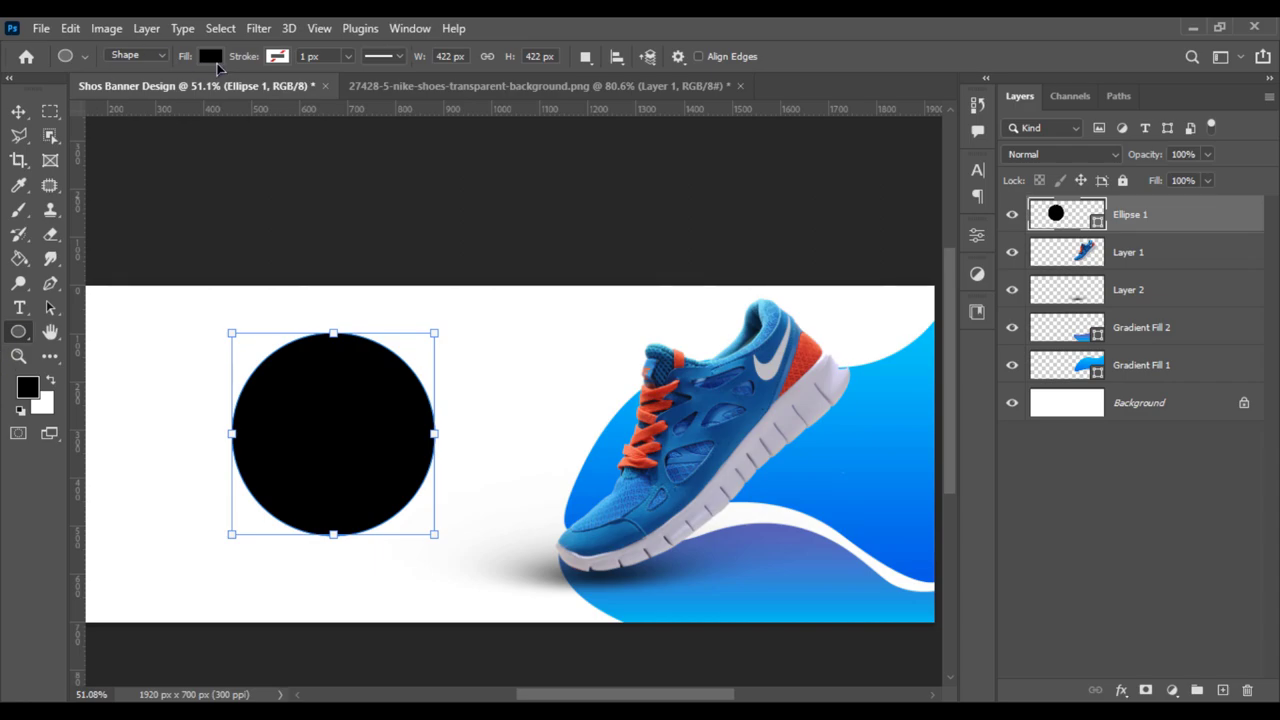
# Step: Give the circle a gradient fill, sampling the shoe's orange for the right stop
pyautogui.click(211, 57)
pyautogui.click(166, 93)
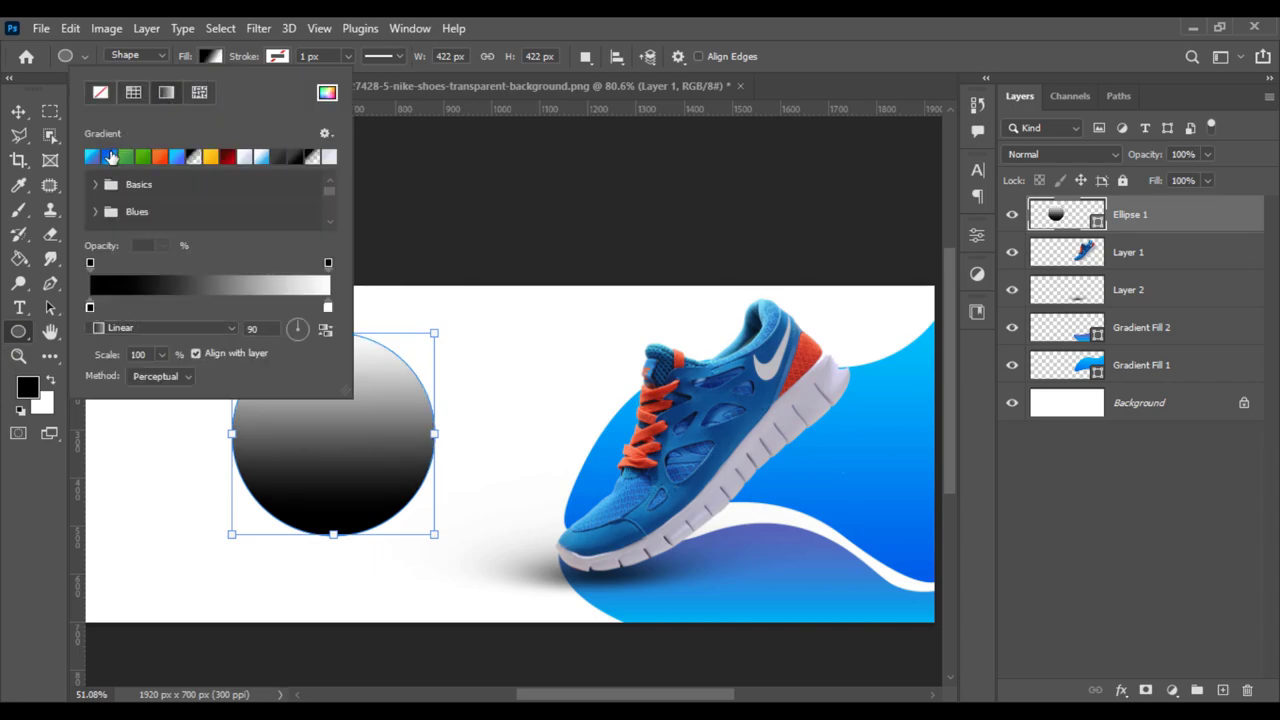
pyautogui.click(90, 157)
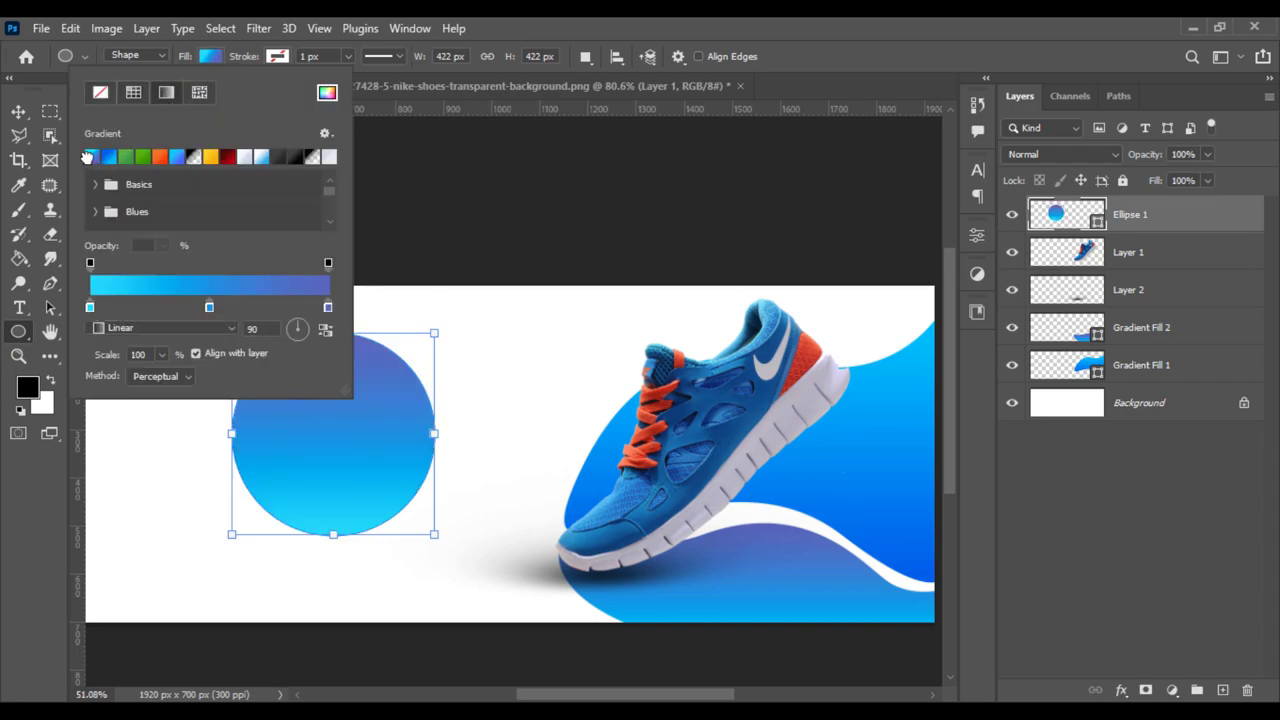
pyautogui.doubleClick(328, 307)
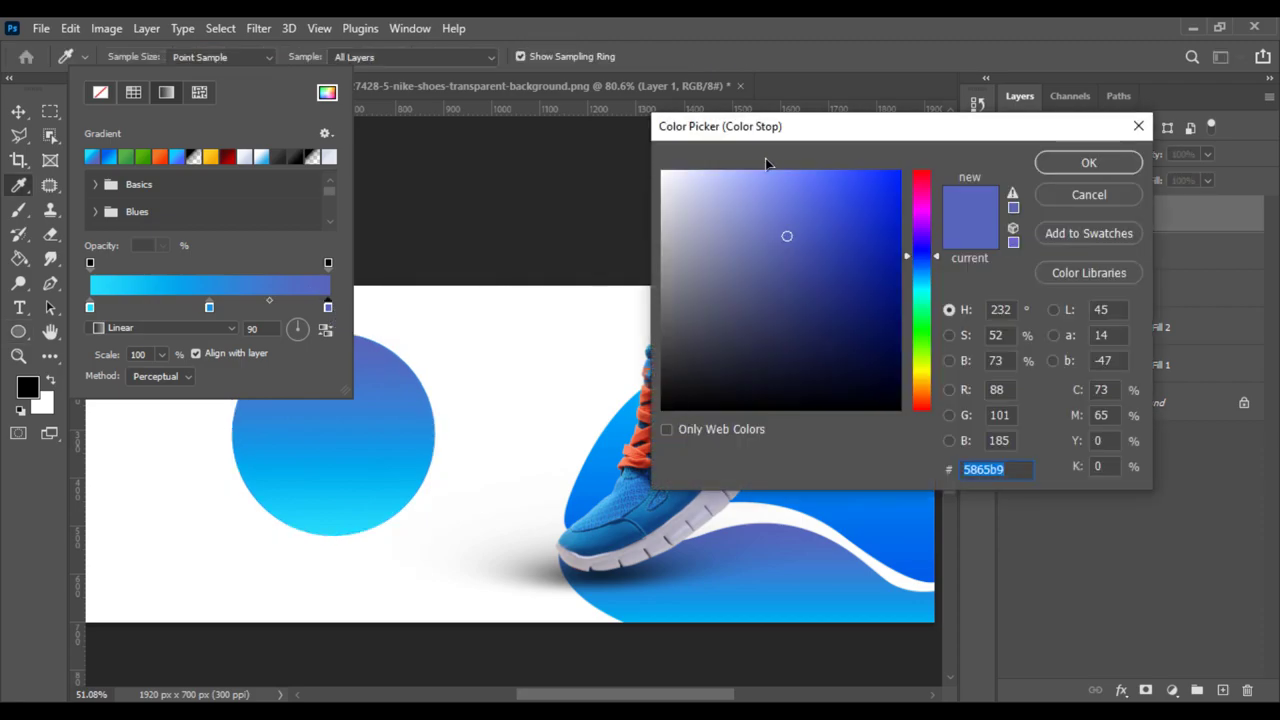
pyautogui.moveTo(767, 126); pyautogui.dragTo(991, 124)
pyautogui.click(816, 350)
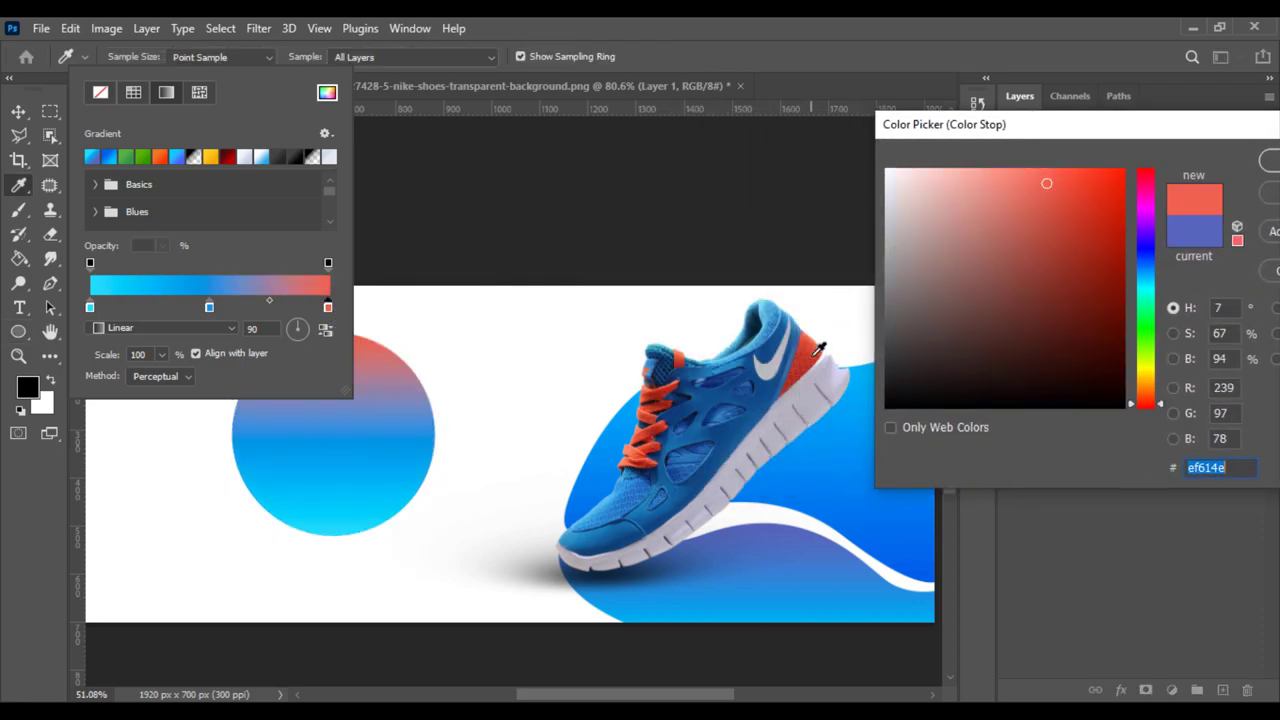
pyautogui.click(1272, 163)
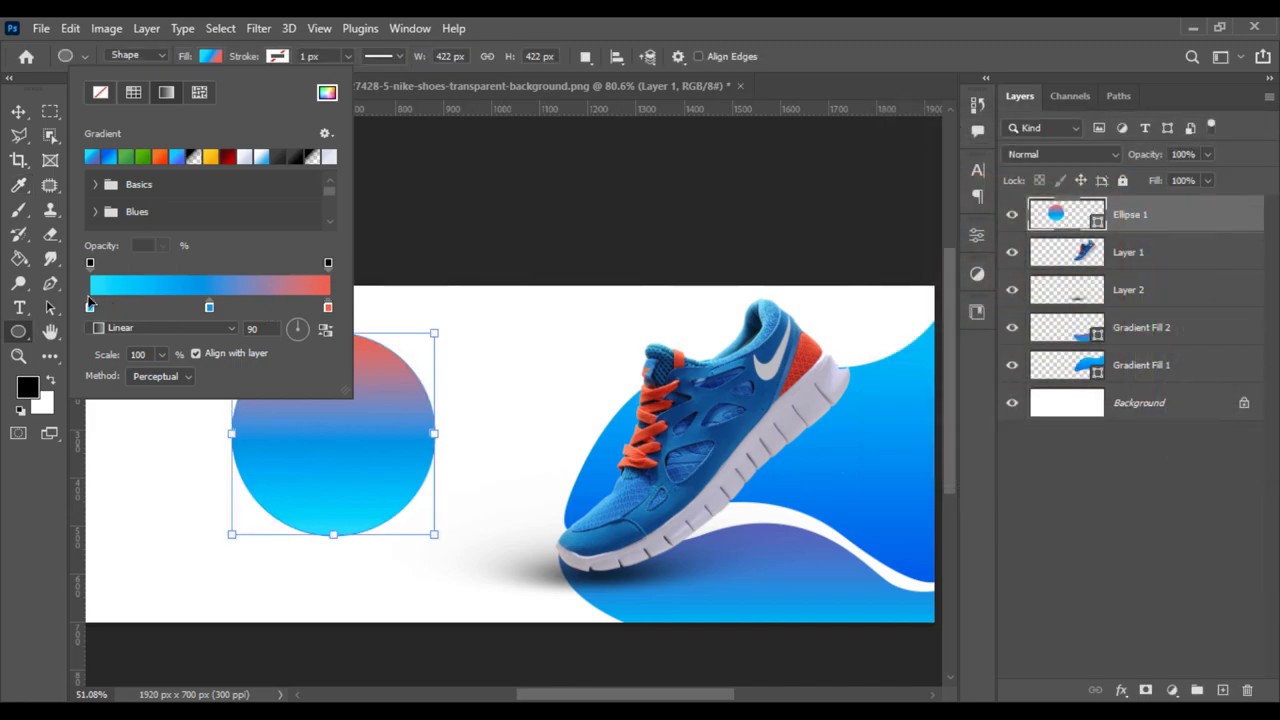
# Step: Set the middle and left gradient stops to red and dark red sampled from the laces
pyautogui.doubleClick(209, 307)
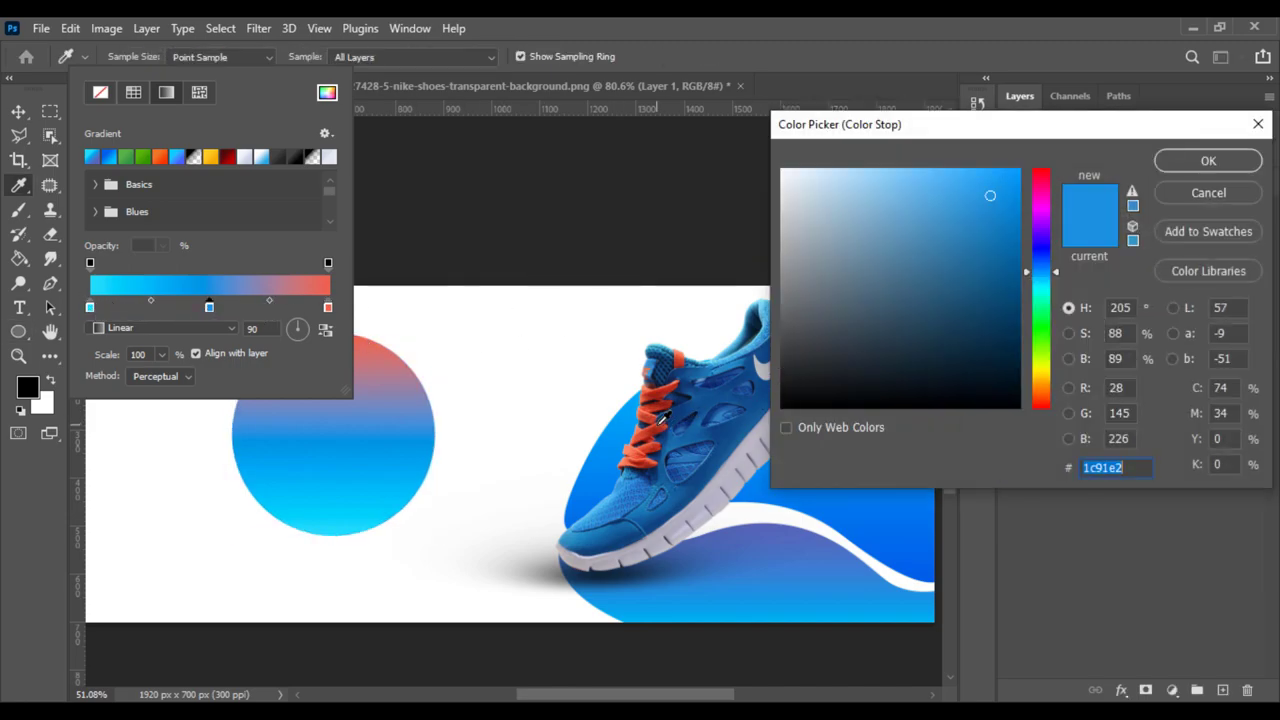
pyautogui.click(661, 420)
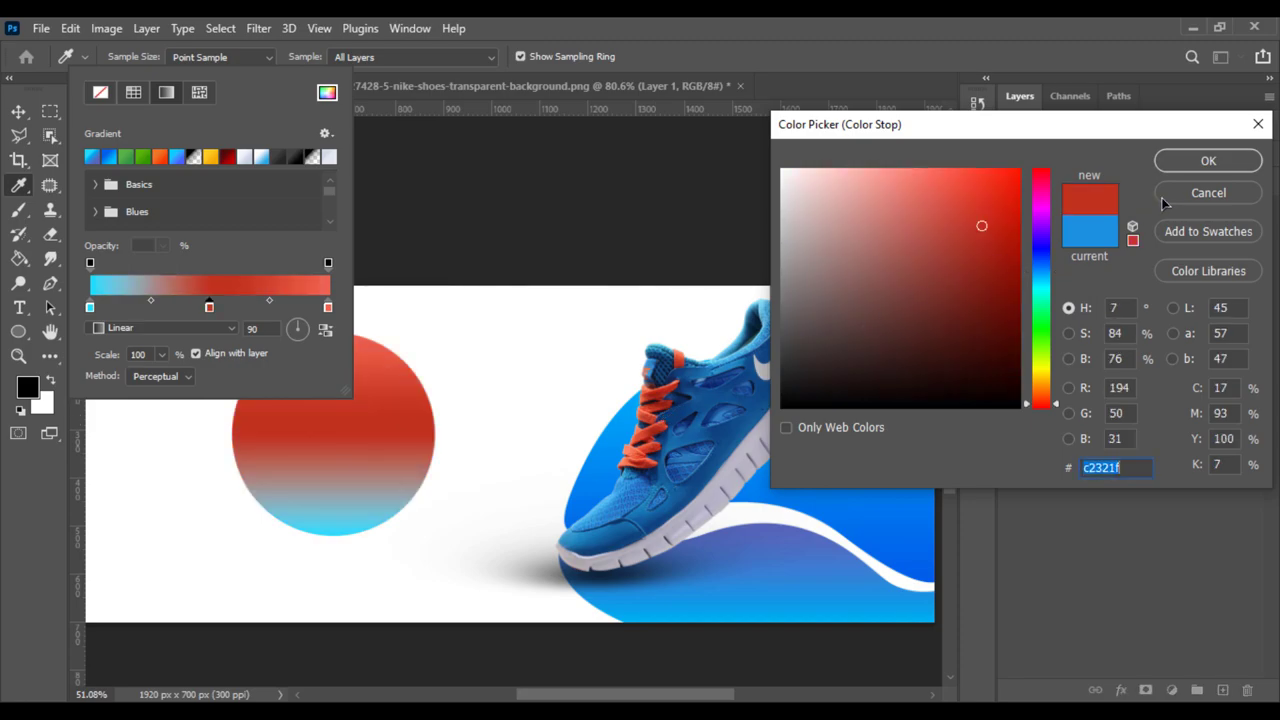
pyautogui.click(1207, 160)
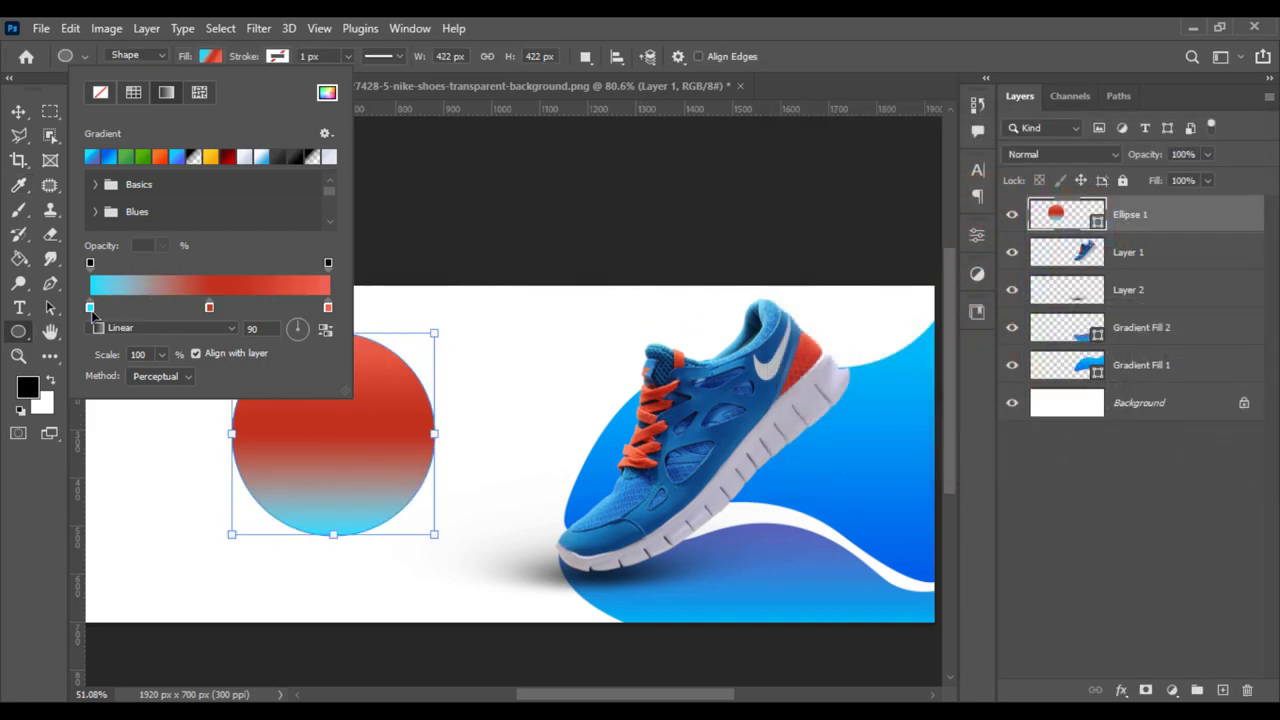
pyautogui.doubleClick(90, 307)
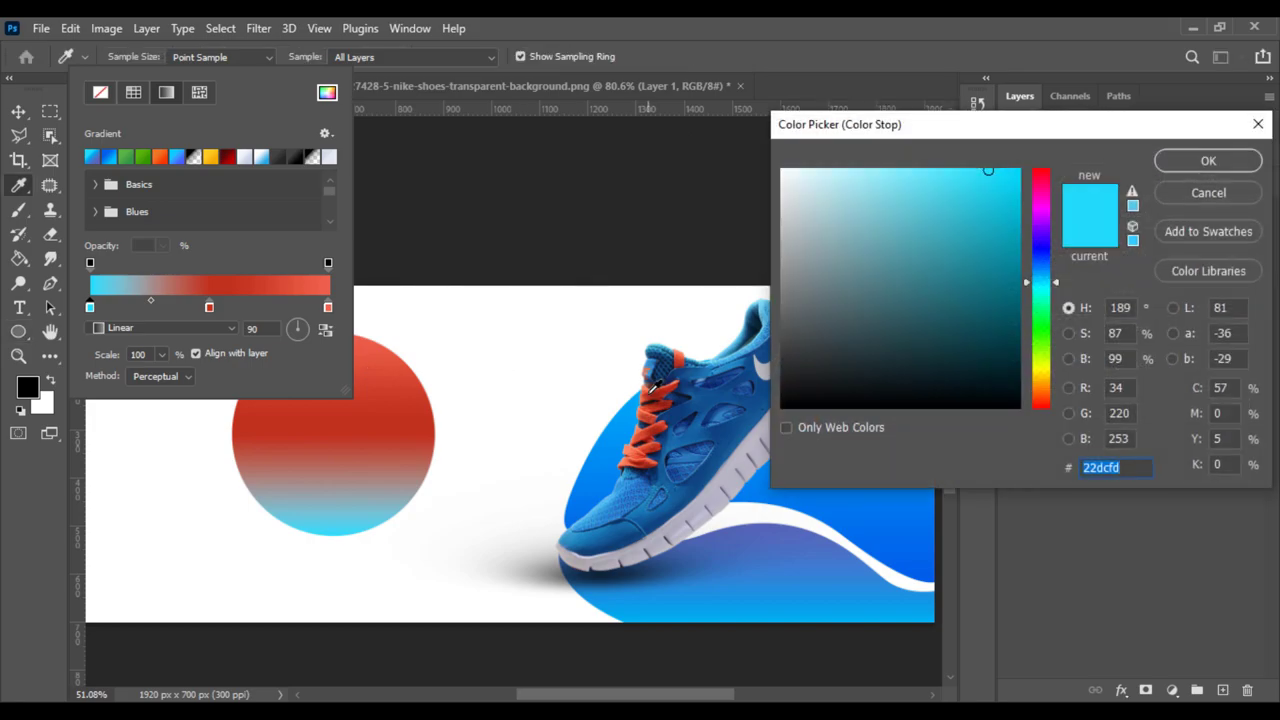
pyautogui.click(651, 388)
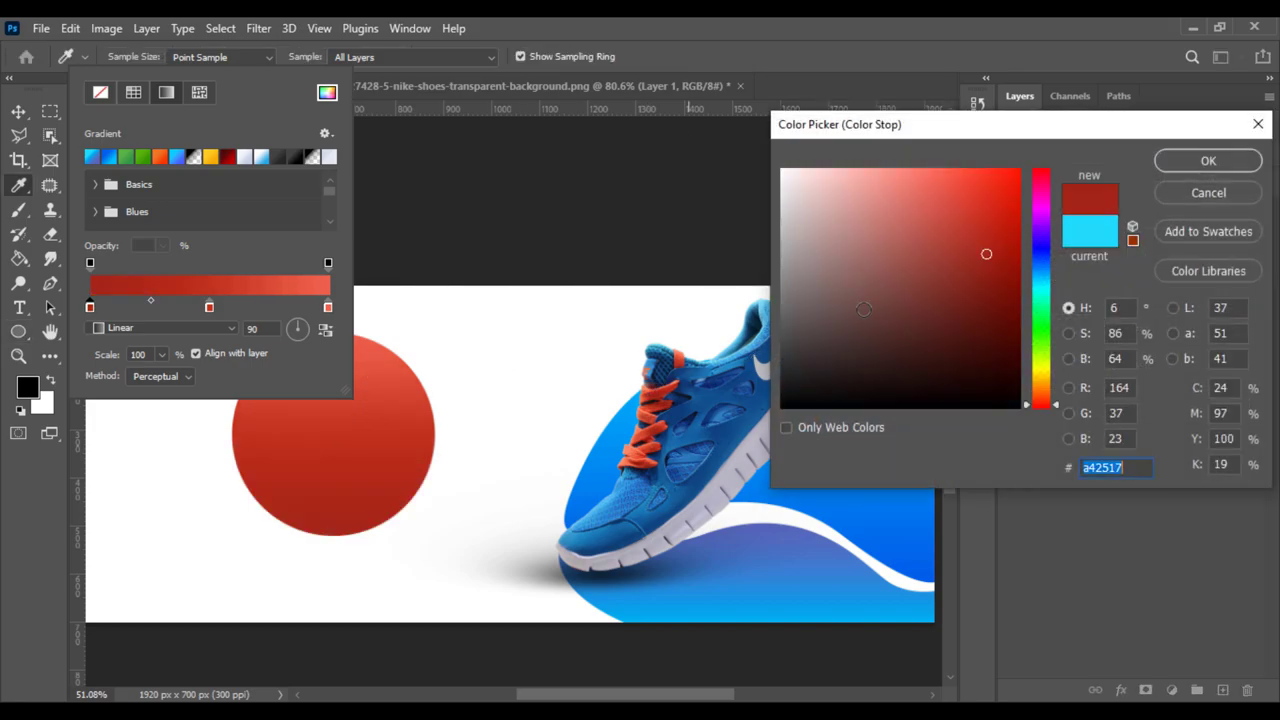
pyautogui.click(1181, 165)
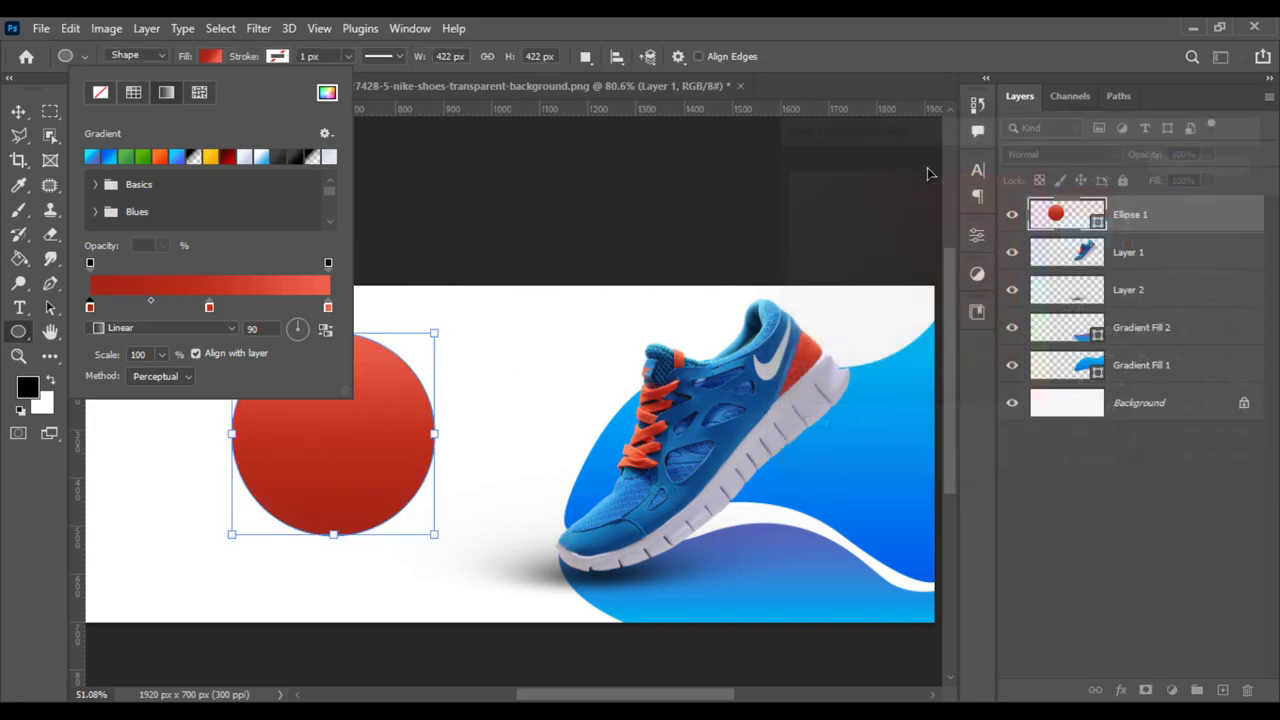
# Step: Shift the right gradient stop's colour further toward orange
pyautogui.doubleClick(329, 307)
pyautogui.moveTo(1041, 268); pyautogui.dragTo(1045, 398)
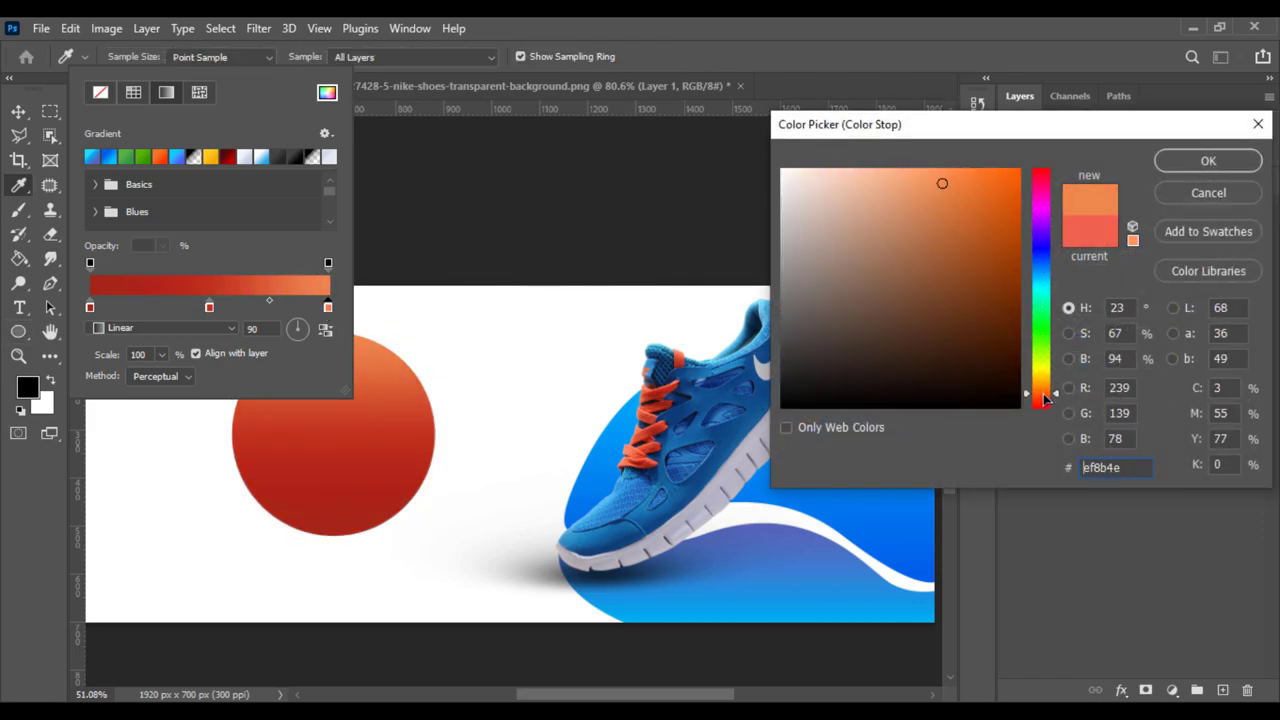
pyautogui.click(1208, 160)
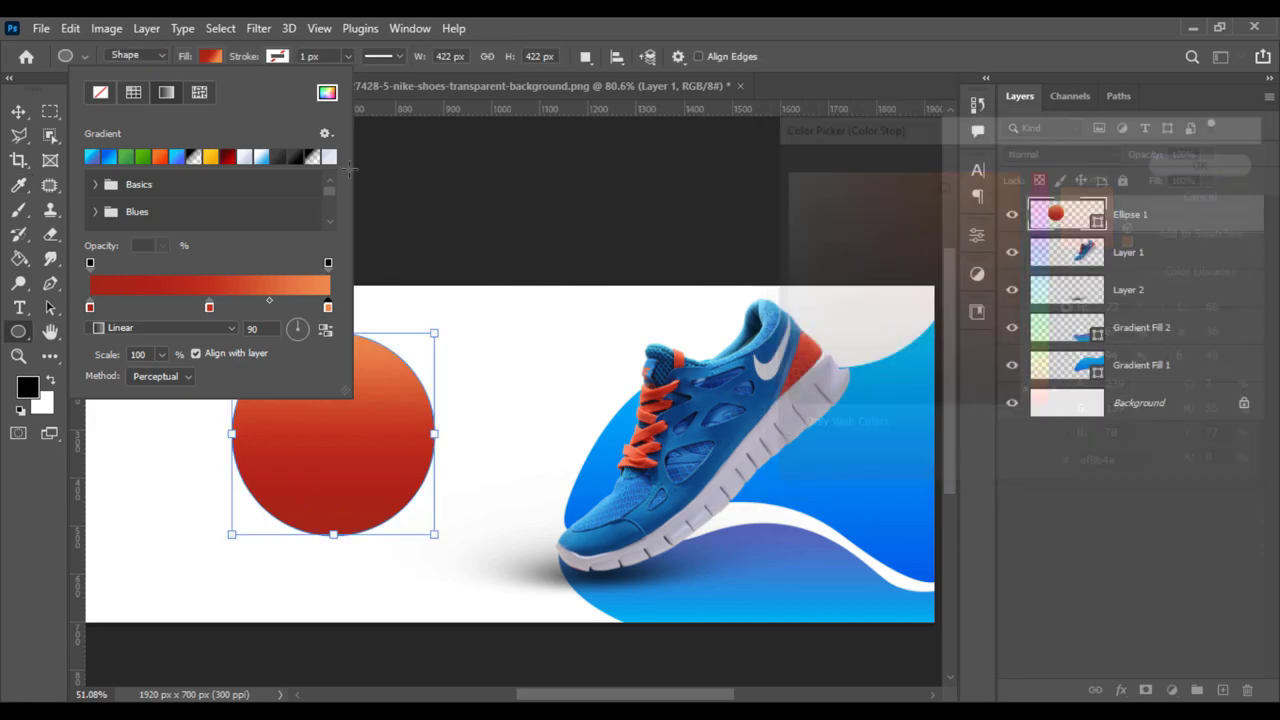
pyautogui.press('v')
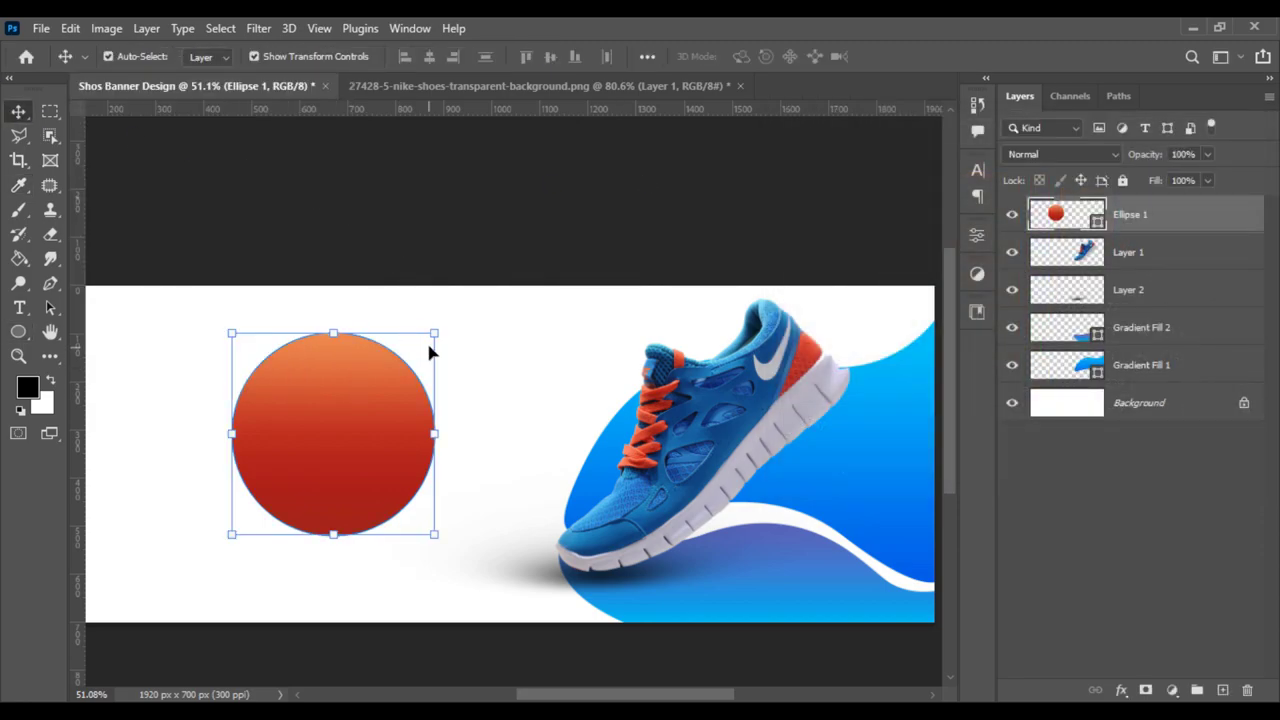
pyautogui.moveTo(400, 380); pyautogui.dragTo(651, 417)
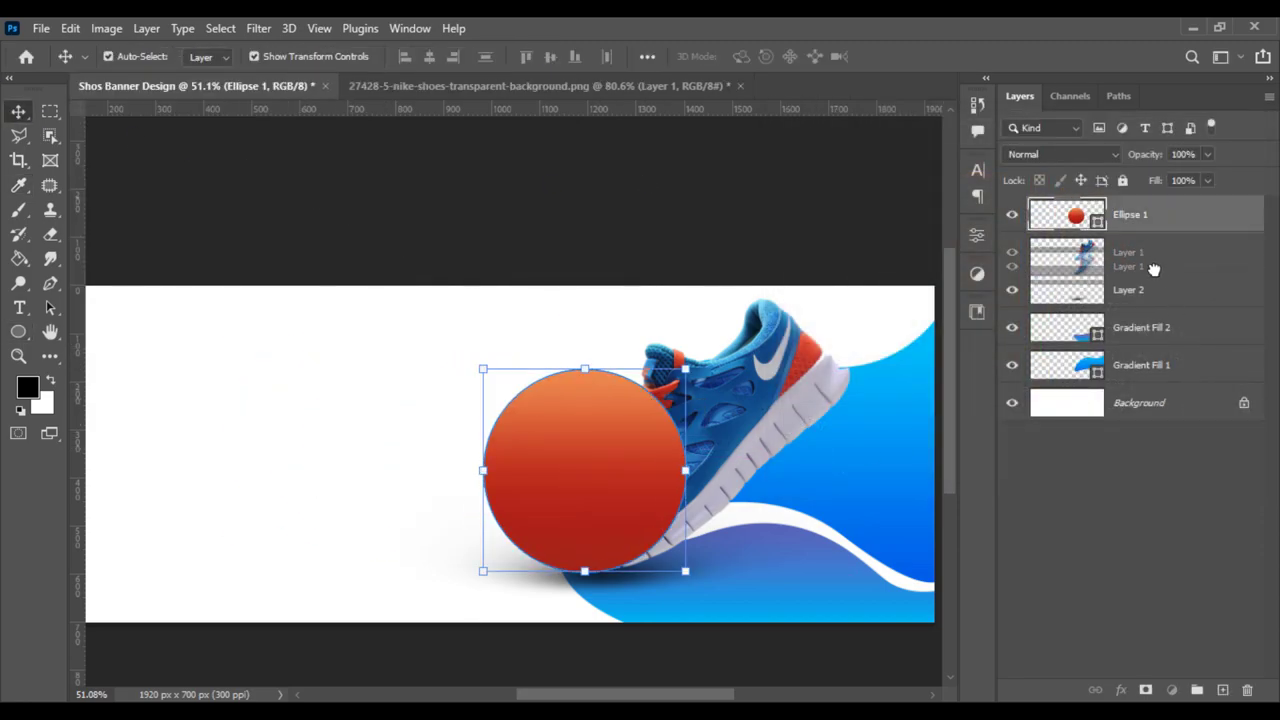
pyautogui.moveTo(1157, 262); pyautogui.dragTo(1183, 349)
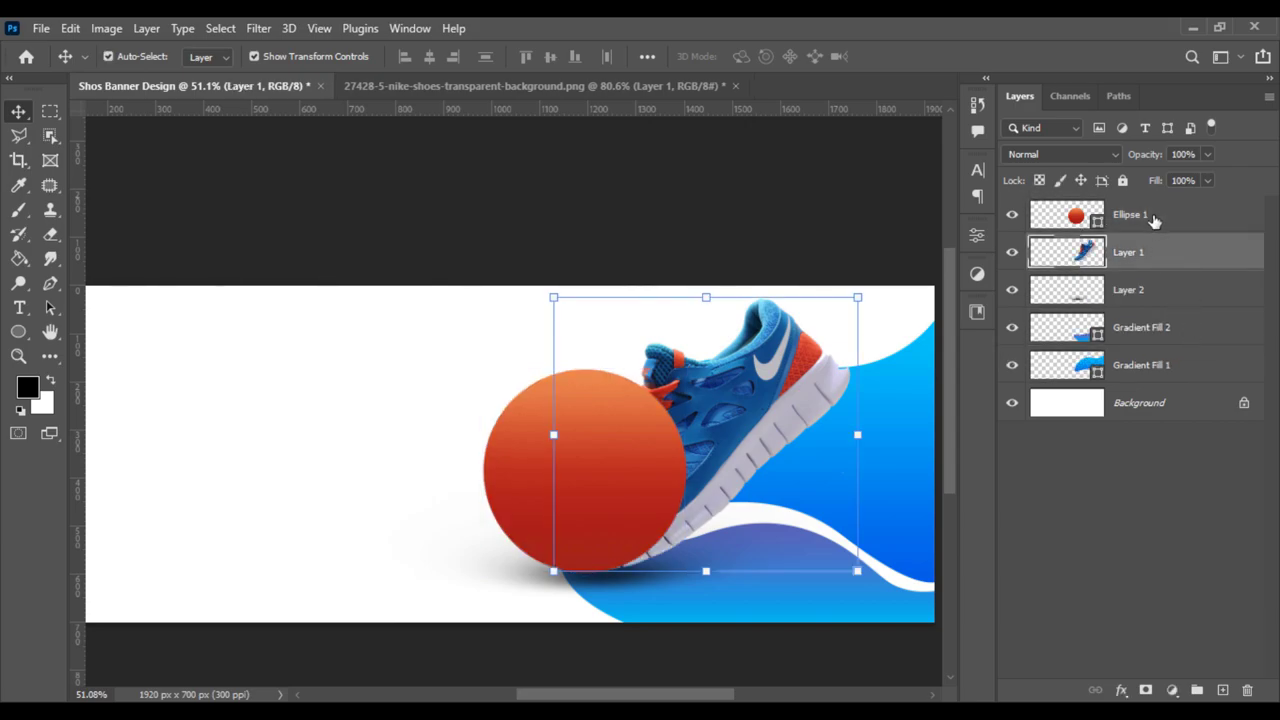
pyautogui.moveTo(1150, 217); pyautogui.dragTo(1160, 370)
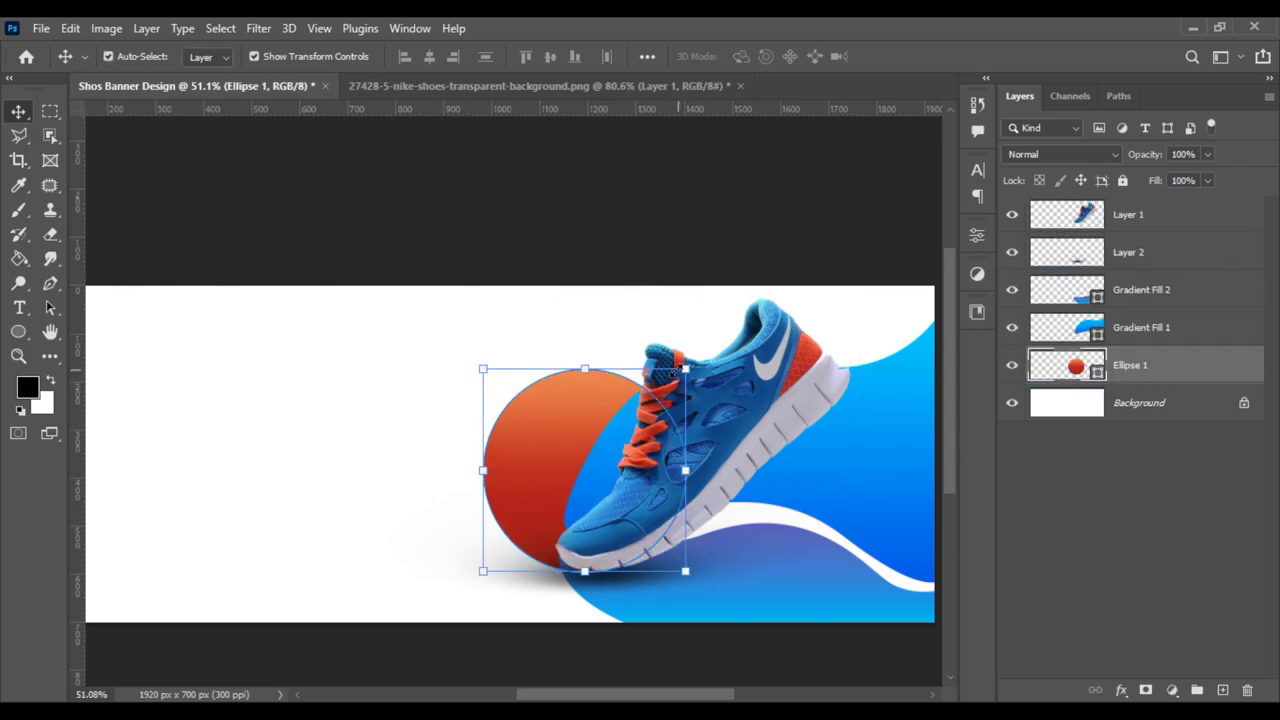
pyautogui.moveTo(685, 369); pyautogui.dragTo(737, 320)
pyautogui.moveTo(678, 390)
pyautogui.mouseDown()
pyautogui.moveTo(724, 363)
pyautogui.moveTo(723, 375)
pyautogui.mouseUp()
pyautogui.press('Return')
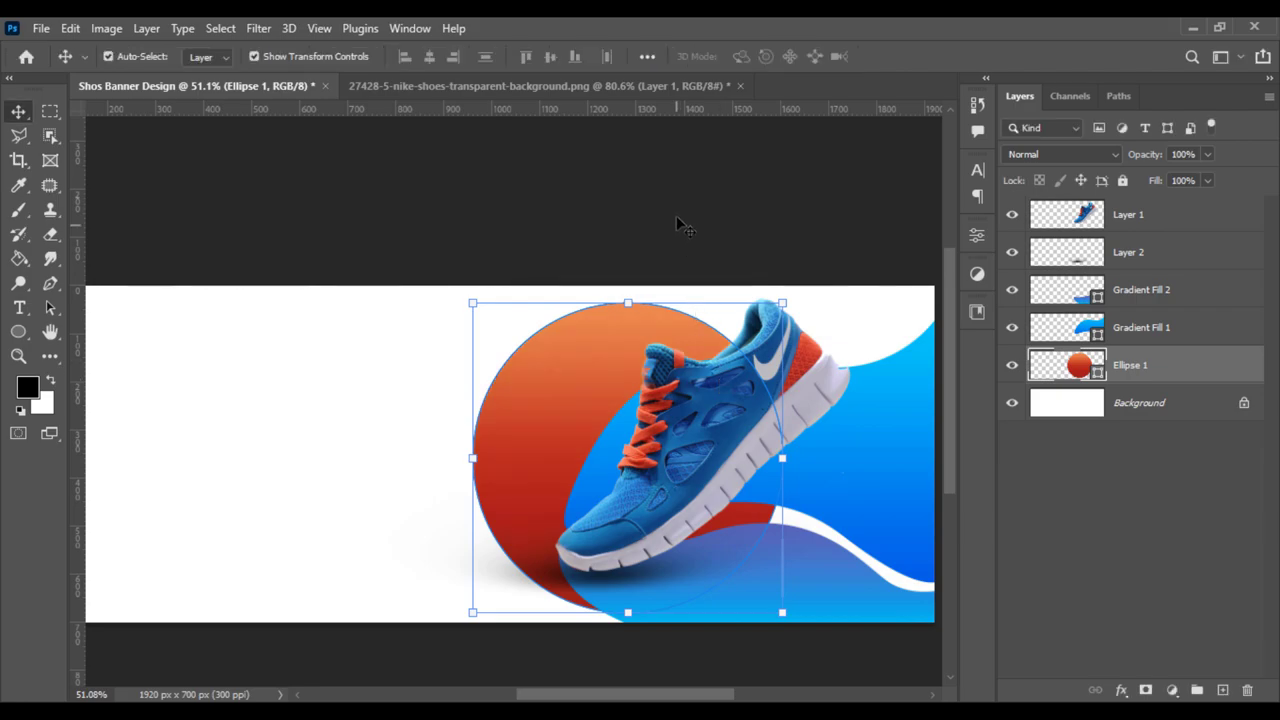
pyautogui.click(677, 222)
pyautogui.moveTo(594, 362); pyautogui.dragTo(594, 358)
pyautogui.click(873, 451)
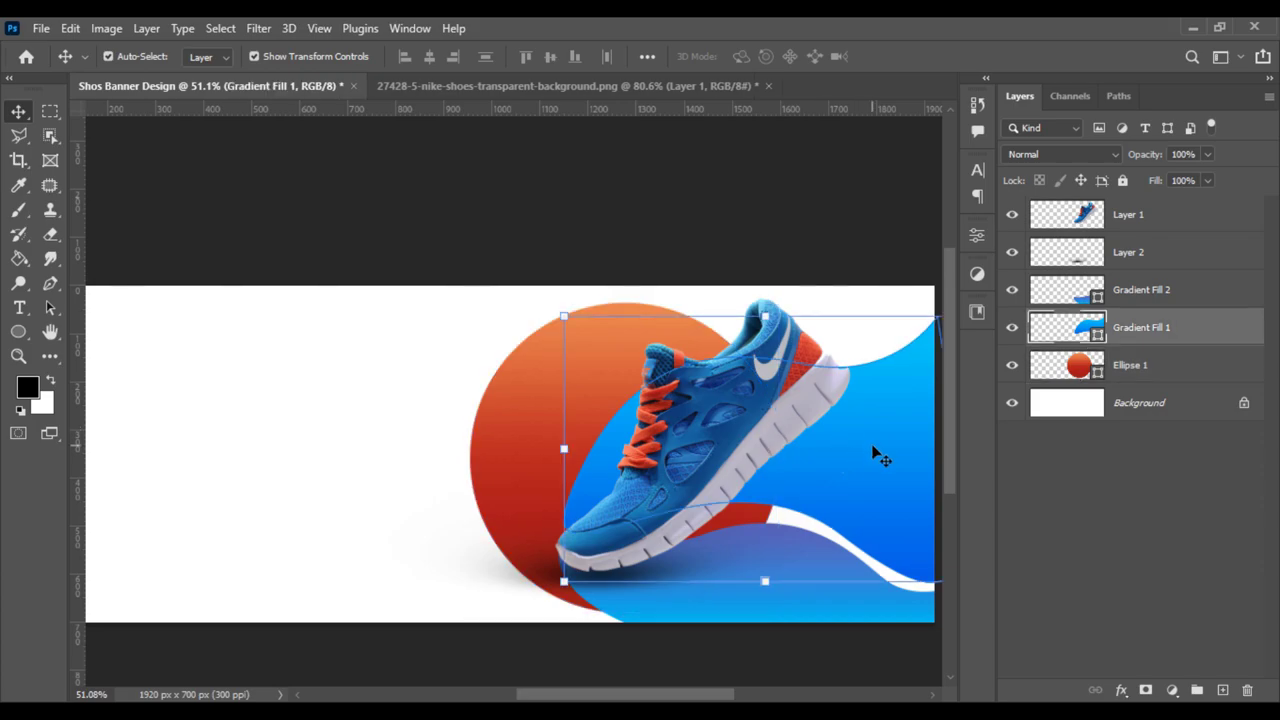
pyautogui.click(18, 331)
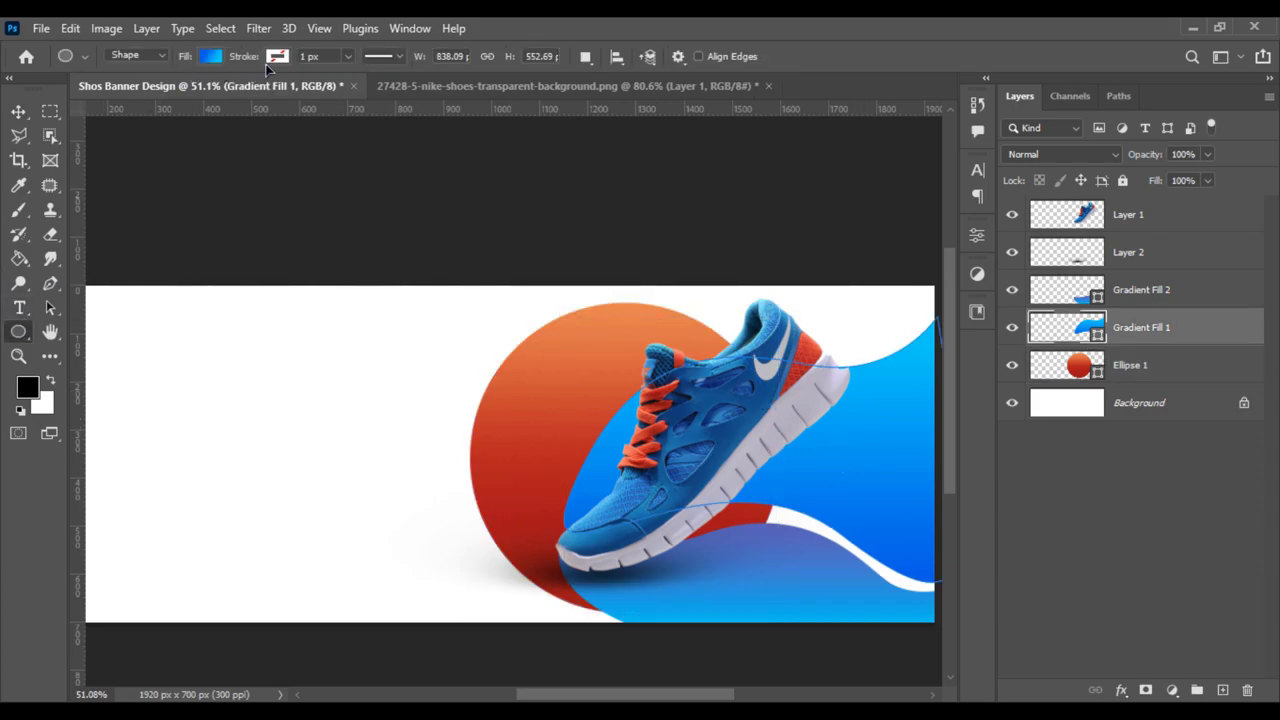
pyautogui.click(354, 163)
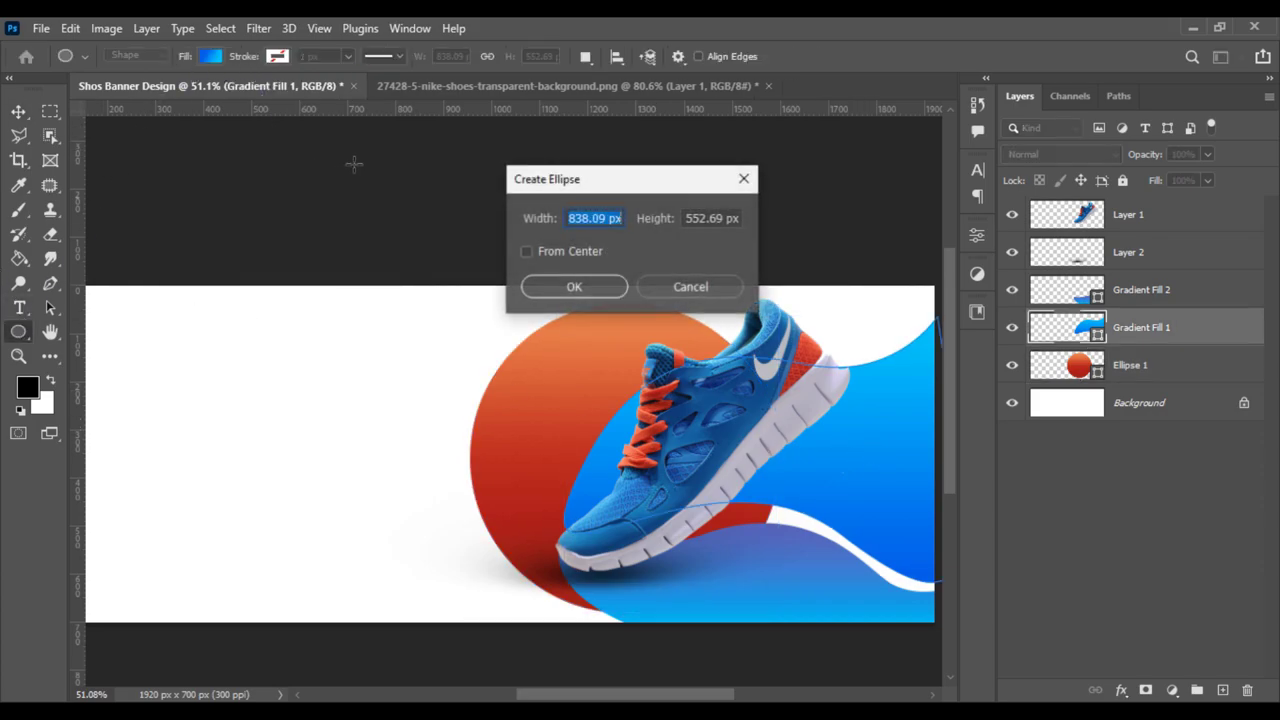
pyautogui.click(715, 287)
pyautogui.click(18, 110)
pyautogui.click(145, 135)
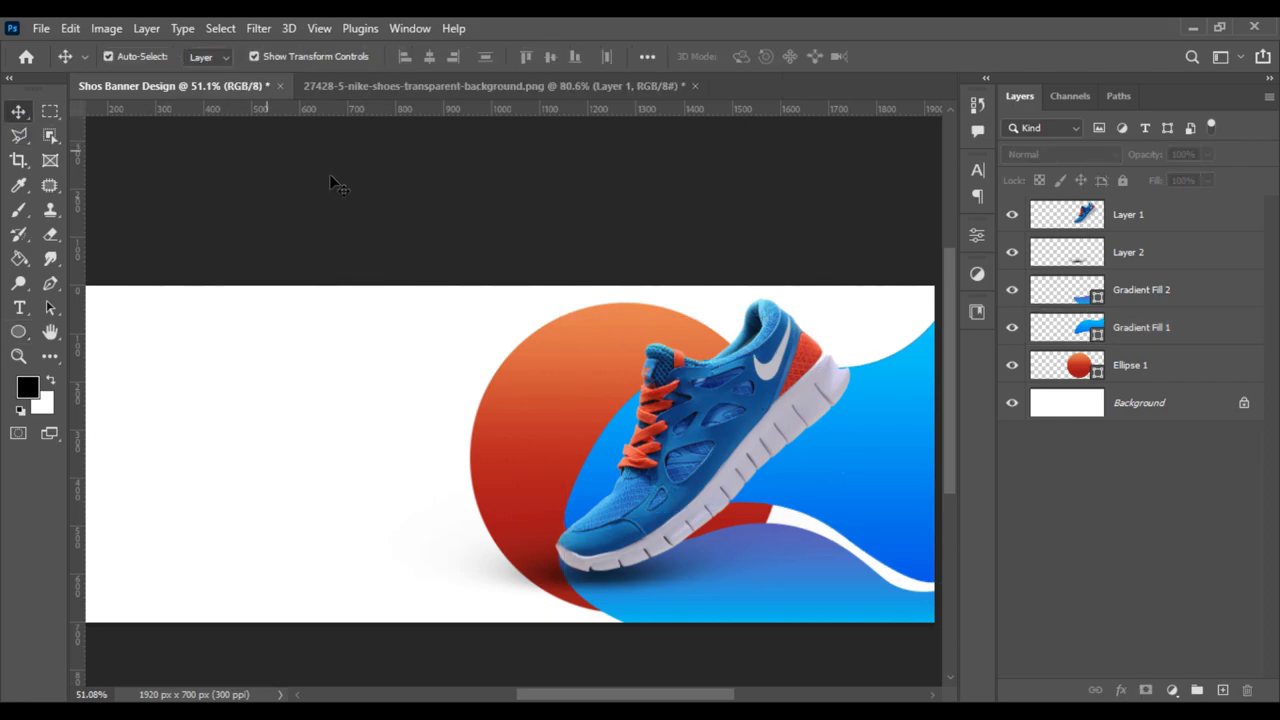
pyautogui.scroll(1, 550, 385)
pyautogui.scroll(1, 640, 458)
pyautogui.scroll(1, 630, 465)
pyautogui.scroll(2, 610, 475)
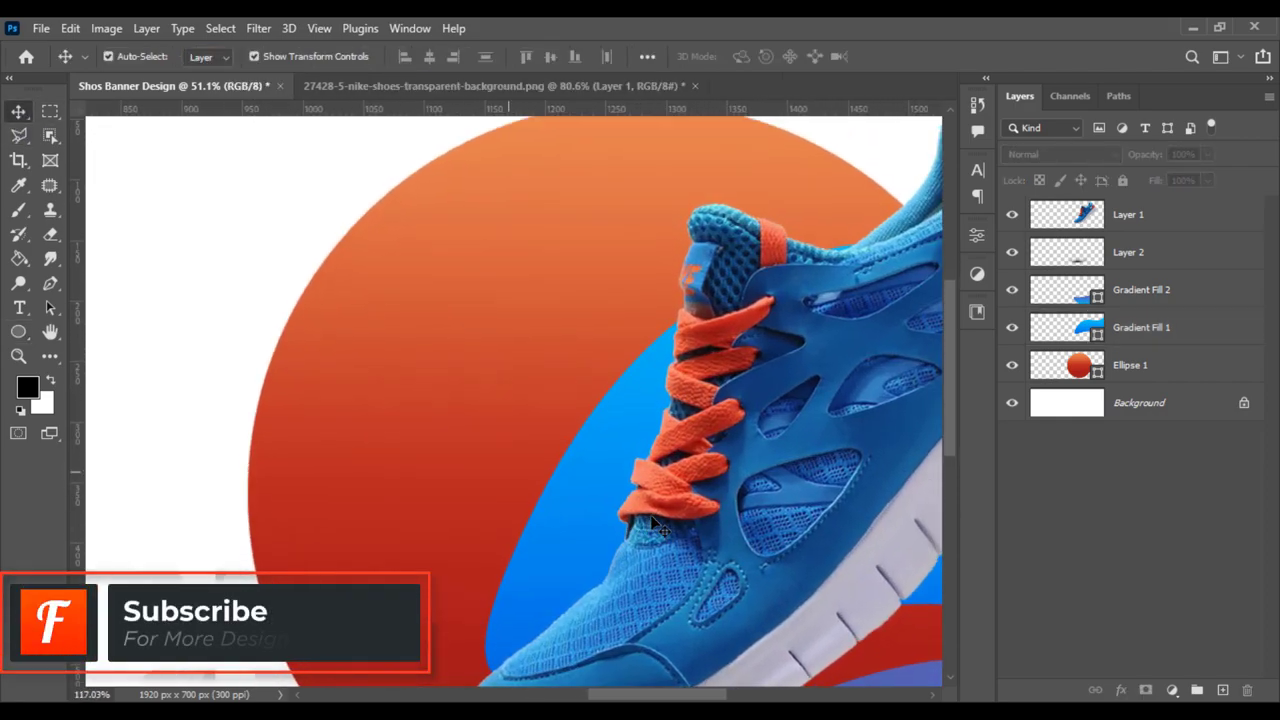
pyautogui.scroll(2, 595, 485)
pyautogui.moveTo(589, 489); pyautogui.dragTo(549, 464)
pyautogui.click(511, 458)
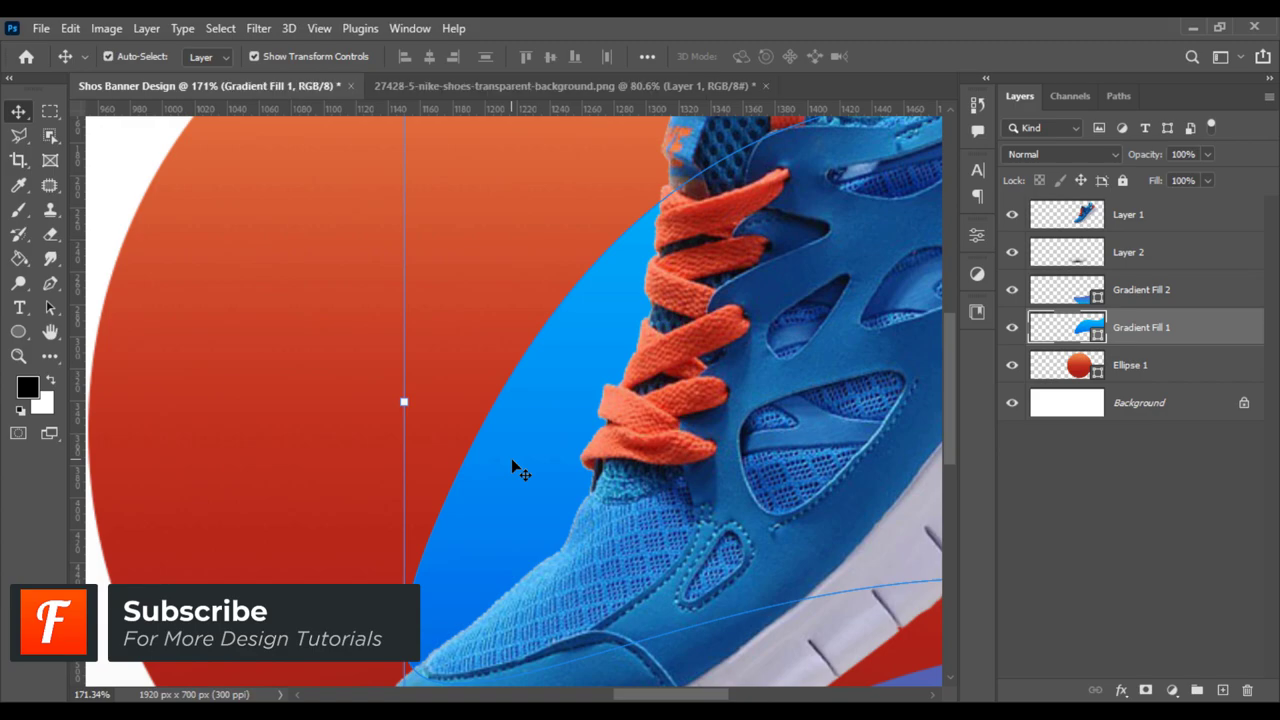
pyautogui.click(18, 331)
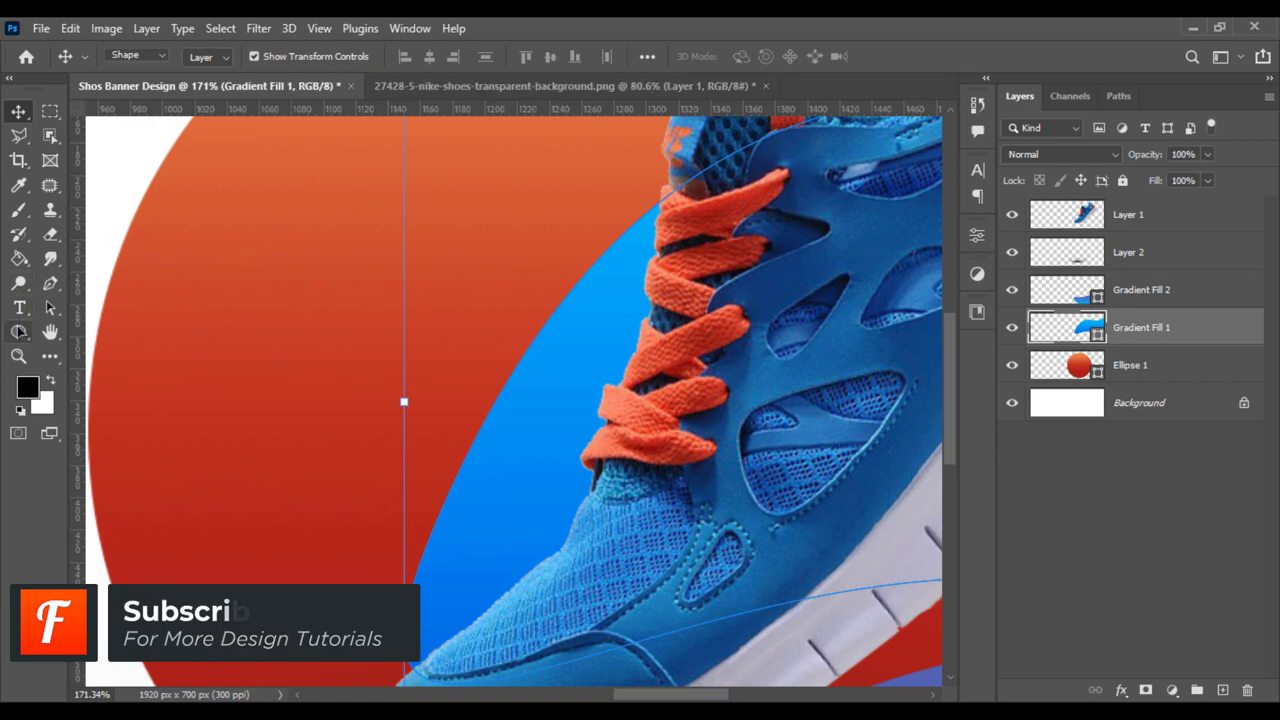
pyautogui.doubleClick(1080, 336)
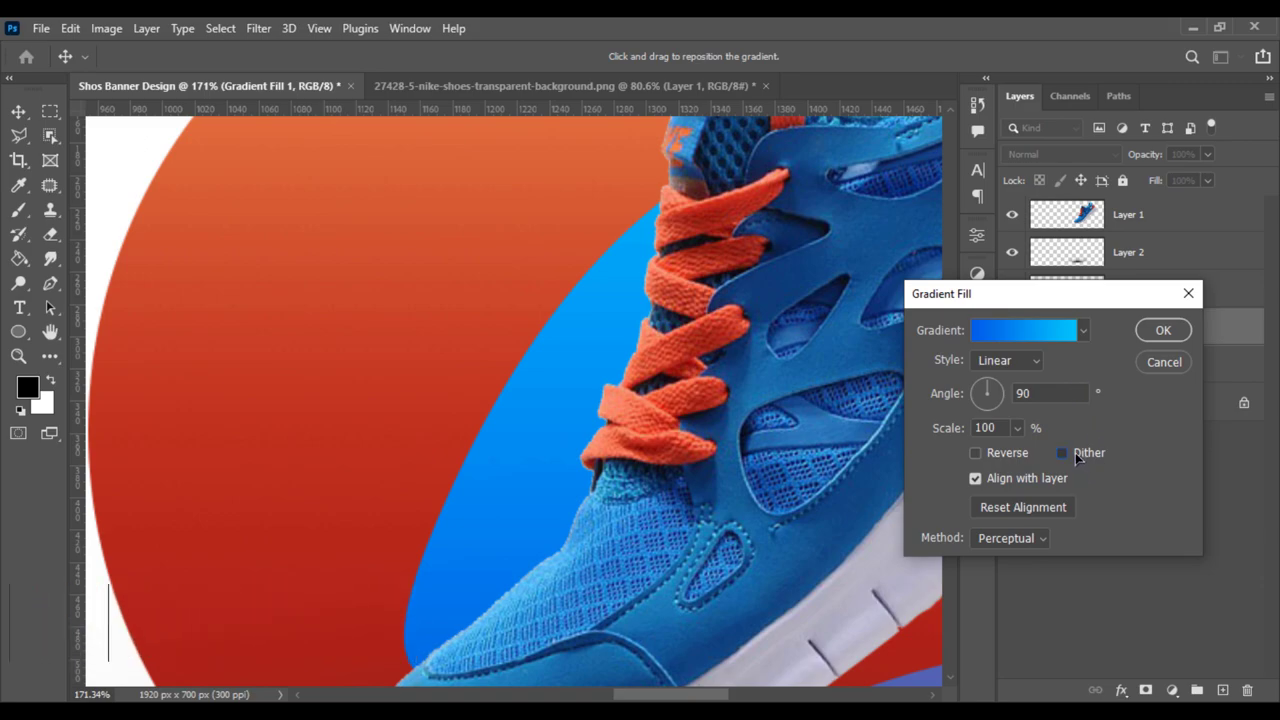
pyautogui.click(1075, 452)
pyautogui.click(991, 455)
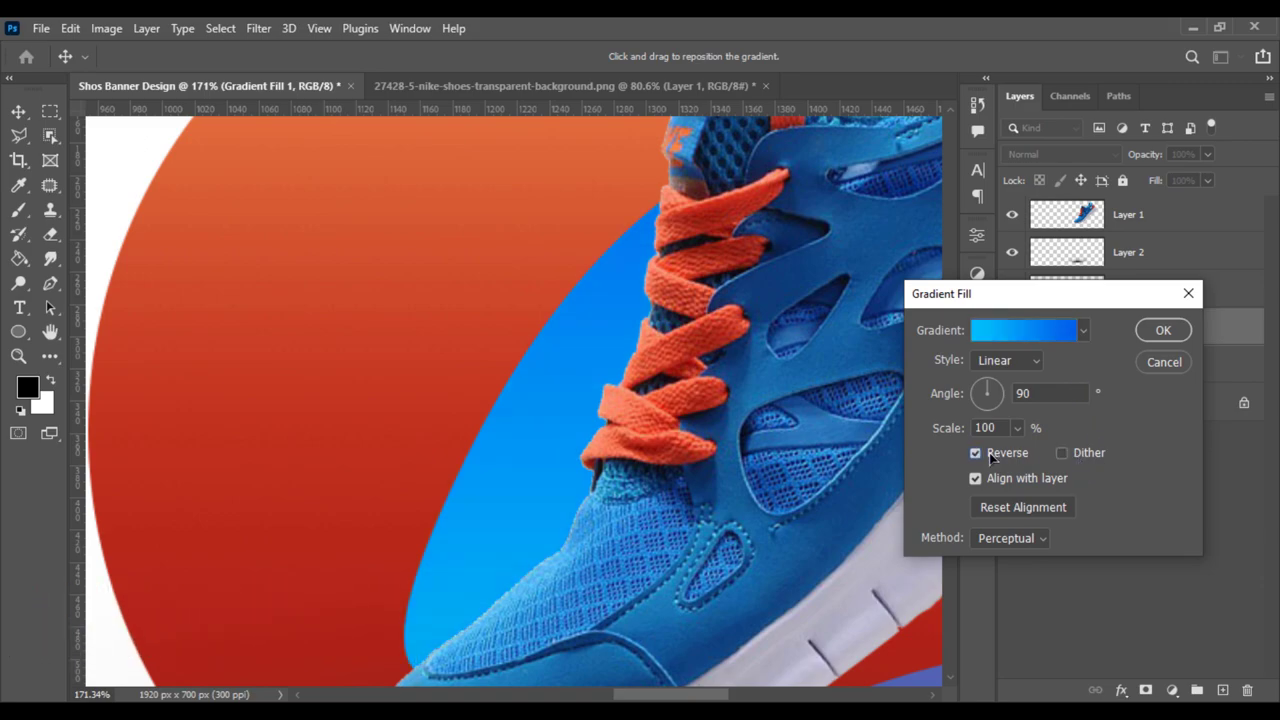
pyautogui.click(991, 455)
pyautogui.click(991, 455)
pyautogui.click(1166, 331)
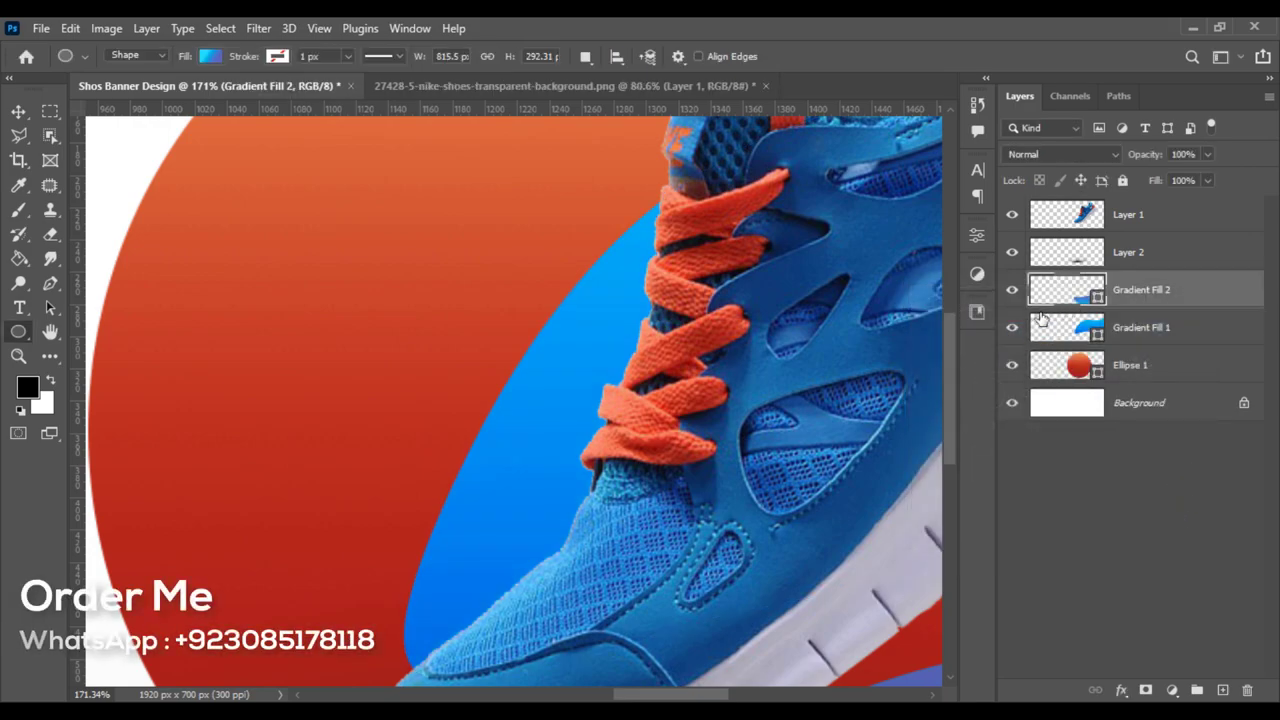
pyautogui.click(1013, 292)
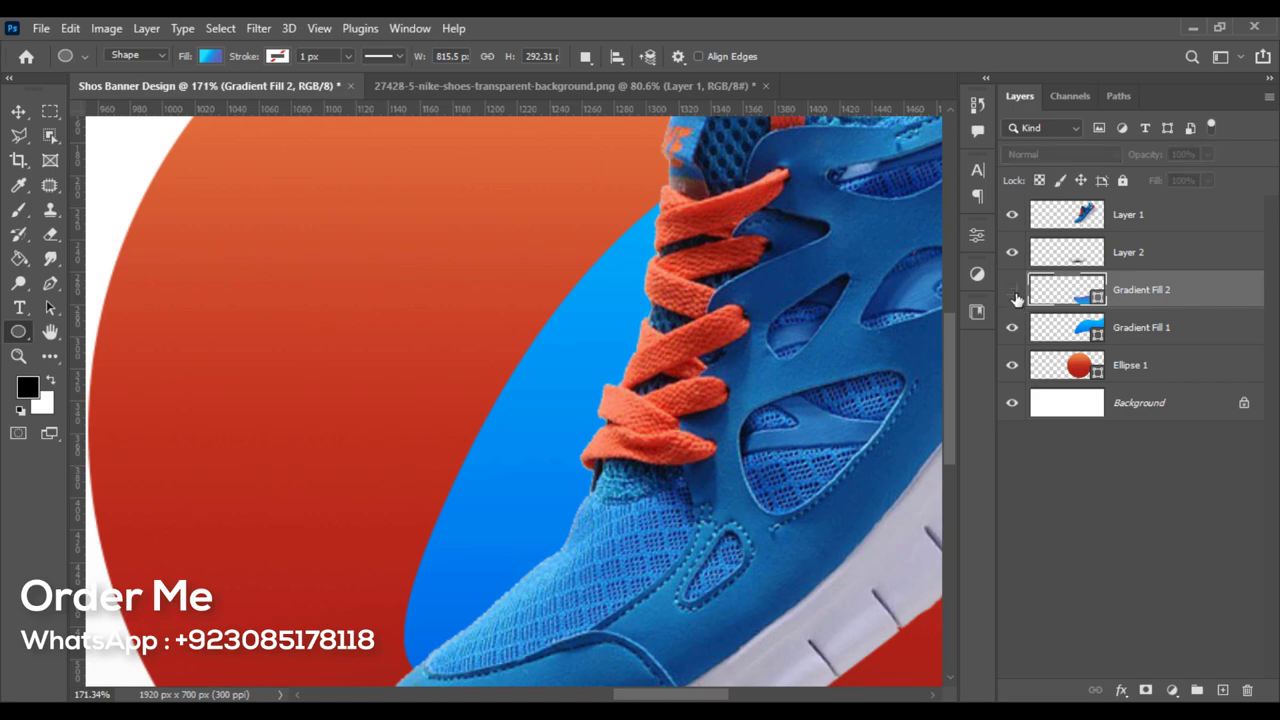
pyautogui.click(1013, 327)
pyautogui.click(1013, 327)
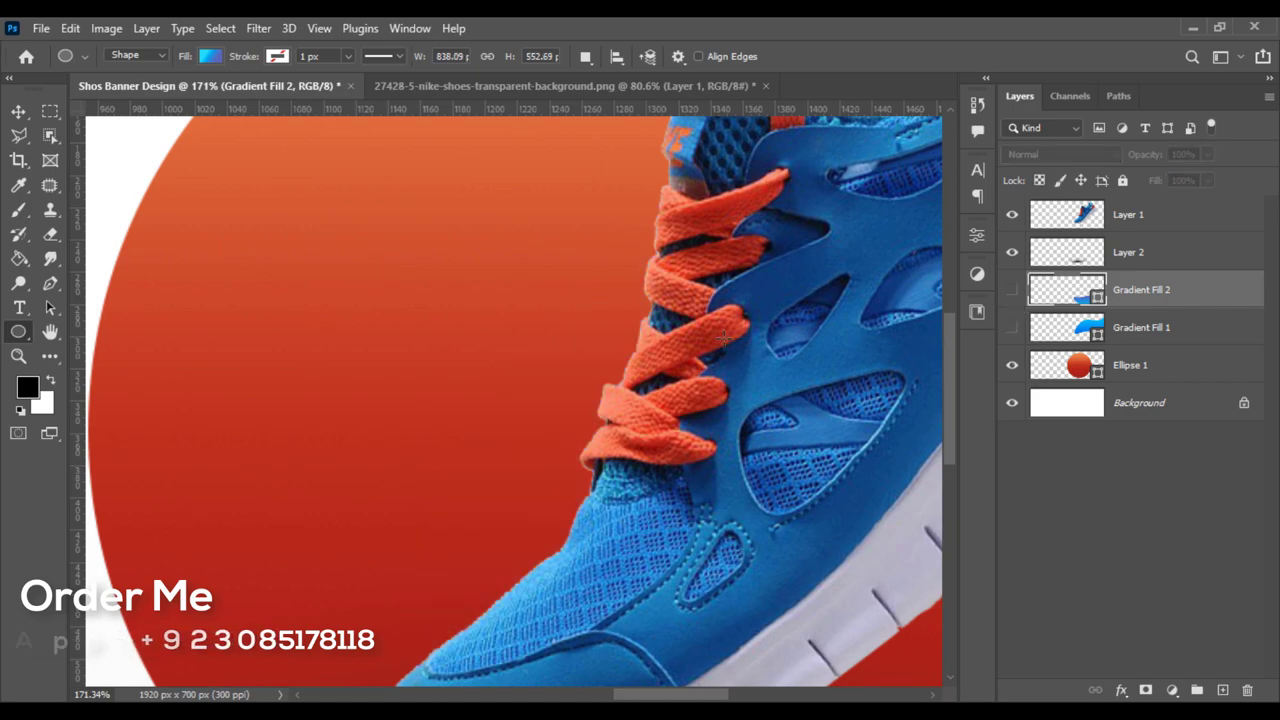
pyautogui.scroll(-1, 645, 370)
pyautogui.scroll(-5, 645, 370)
pyautogui.scroll(-5, 645, 370)
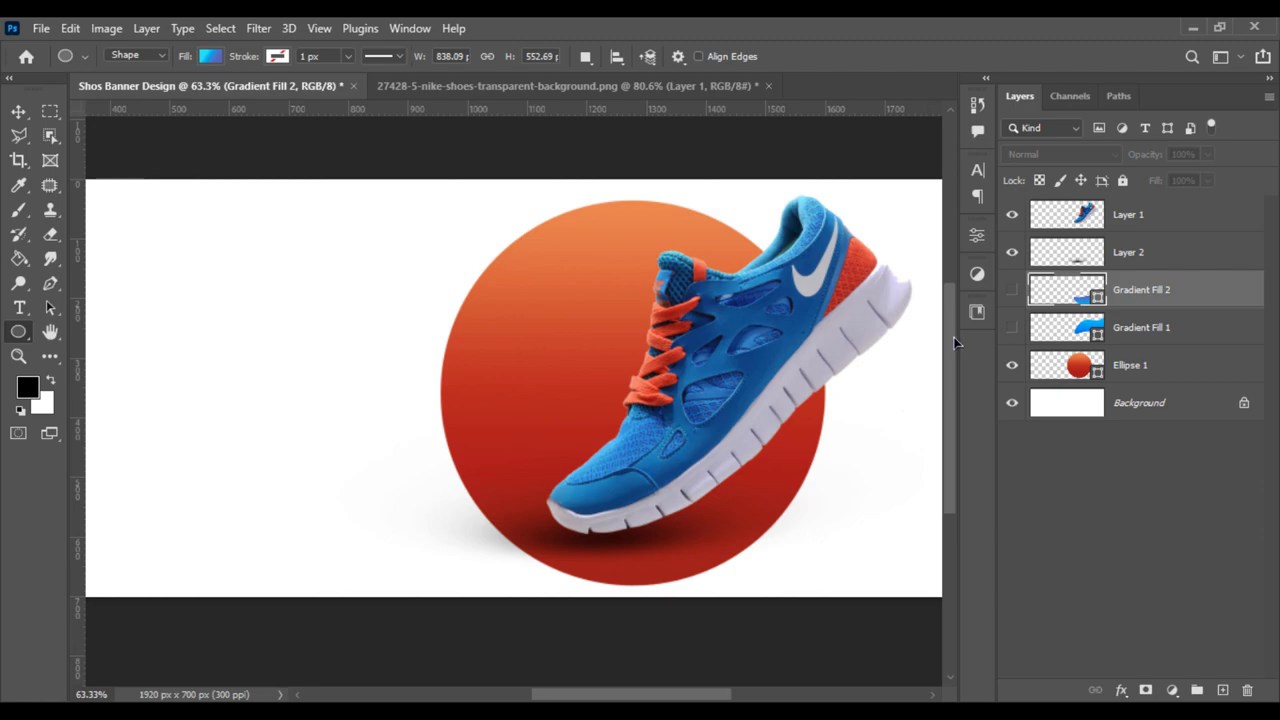
pyautogui.click(1012, 327)
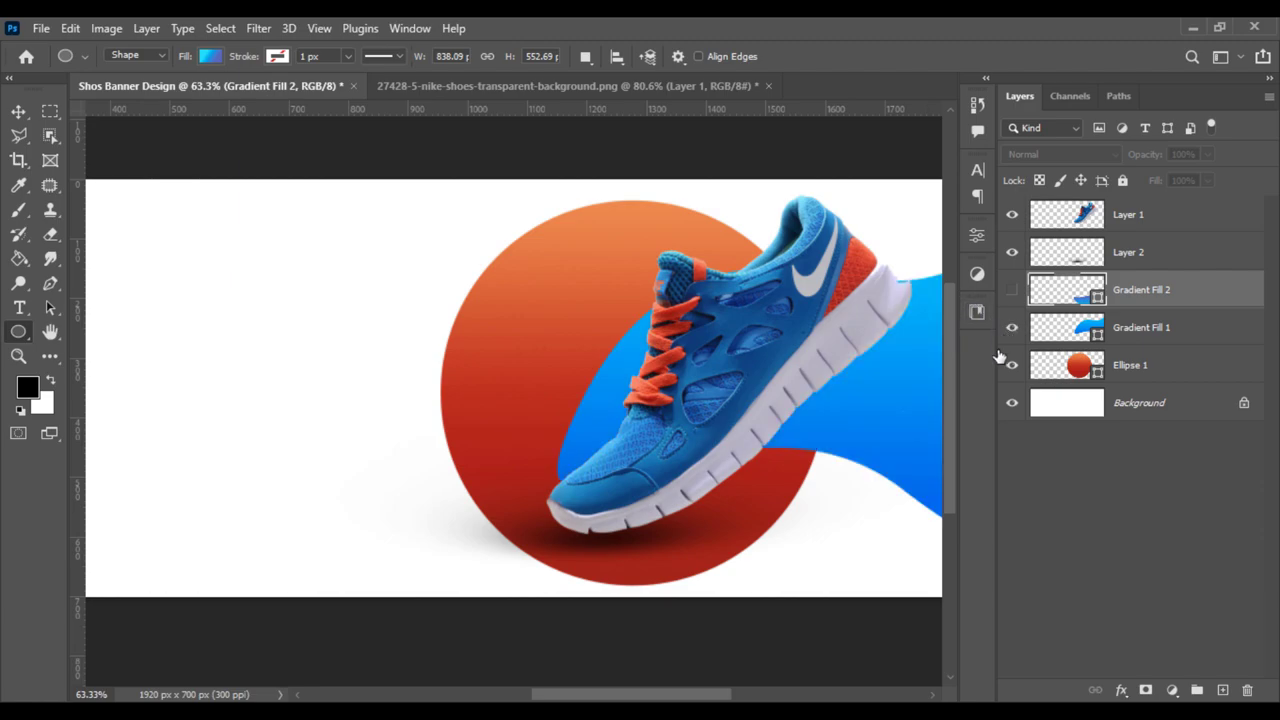
pyautogui.click(1013, 291)
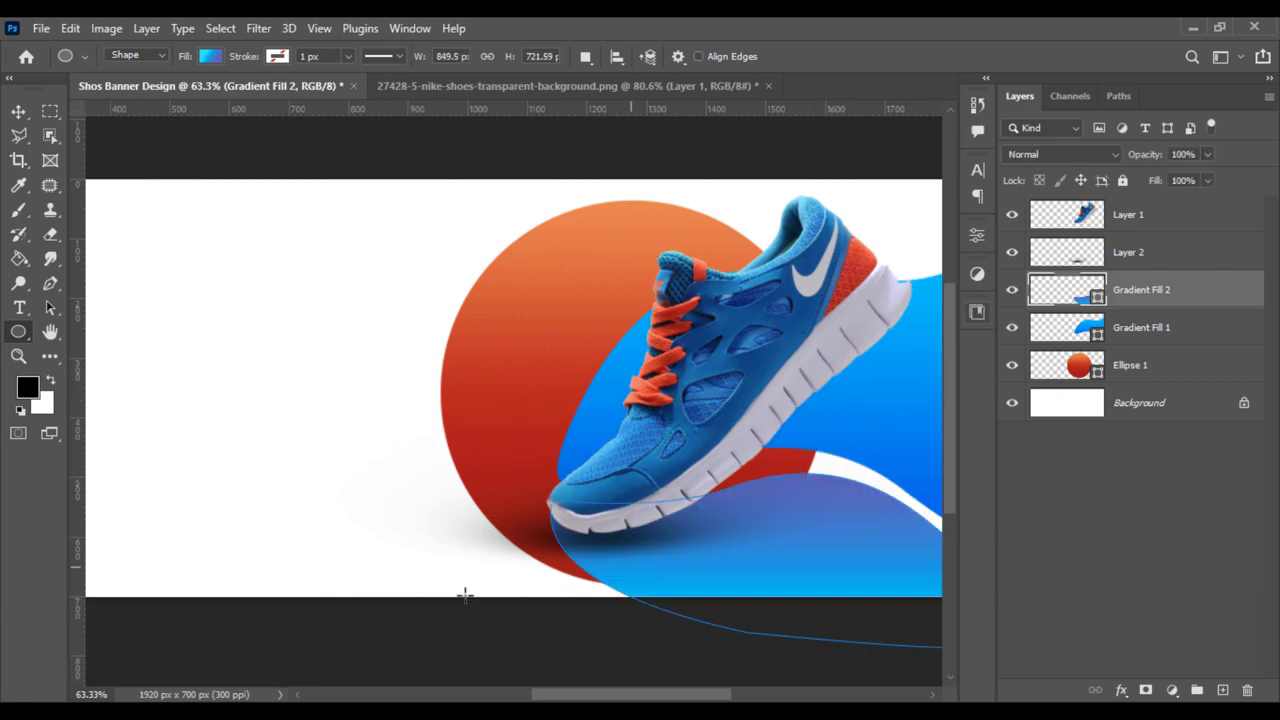
pyautogui.click(19, 111)
pyautogui.click(467, 619)
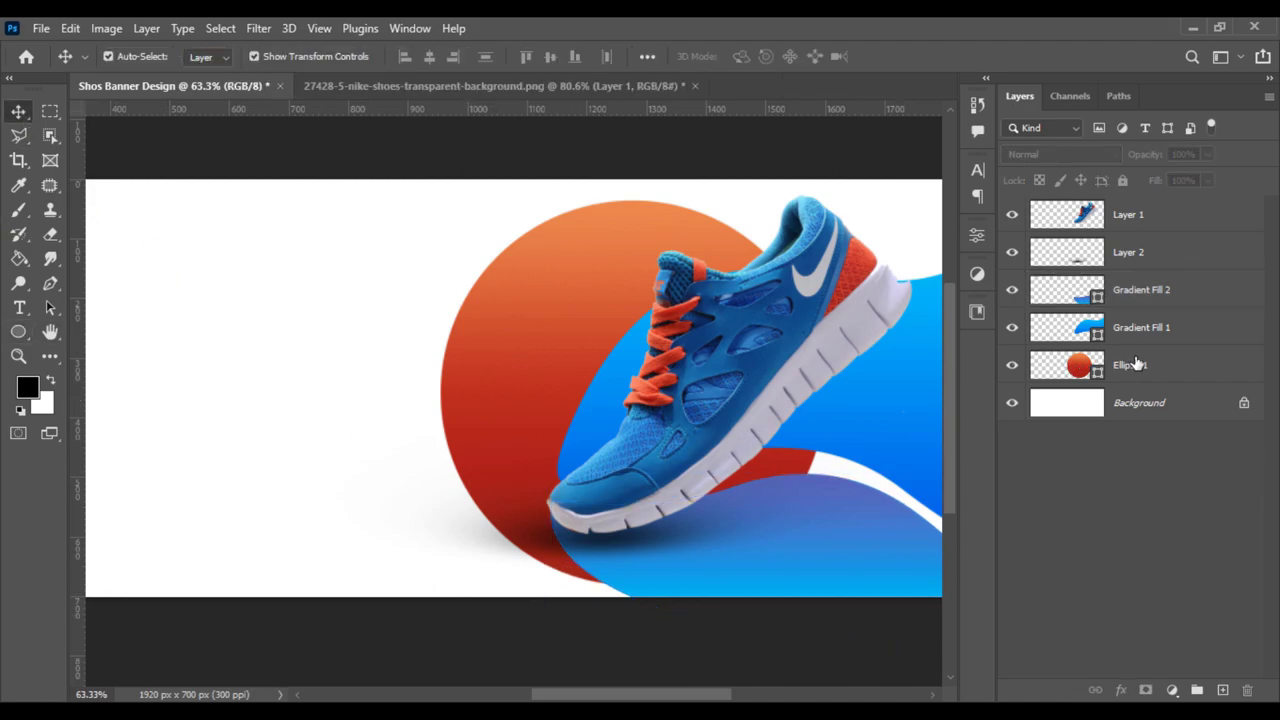
# Step: Convert Ellipse 1 to a smart object and apply a Gaussian Blur of about 92.7 px
pyautogui.rightClick(1092, 372)
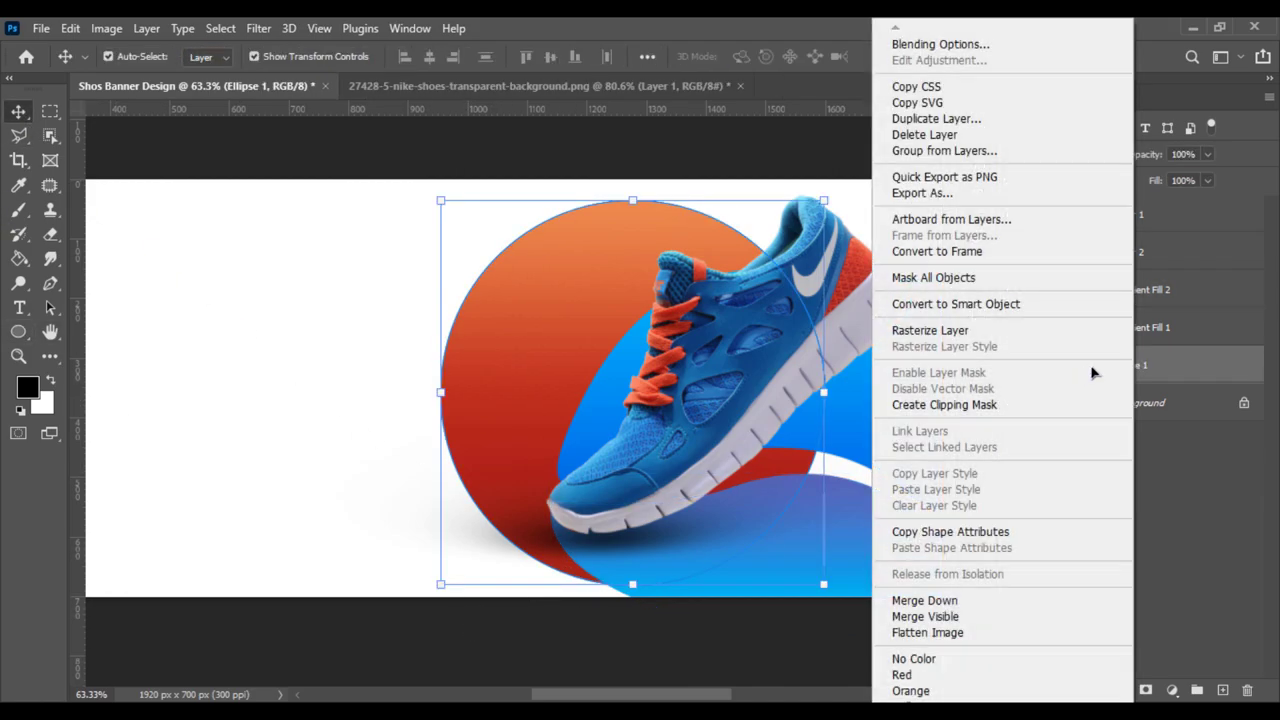
pyautogui.click(962, 304)
pyautogui.click(258, 28)
pyautogui.moveTo(270, 269)
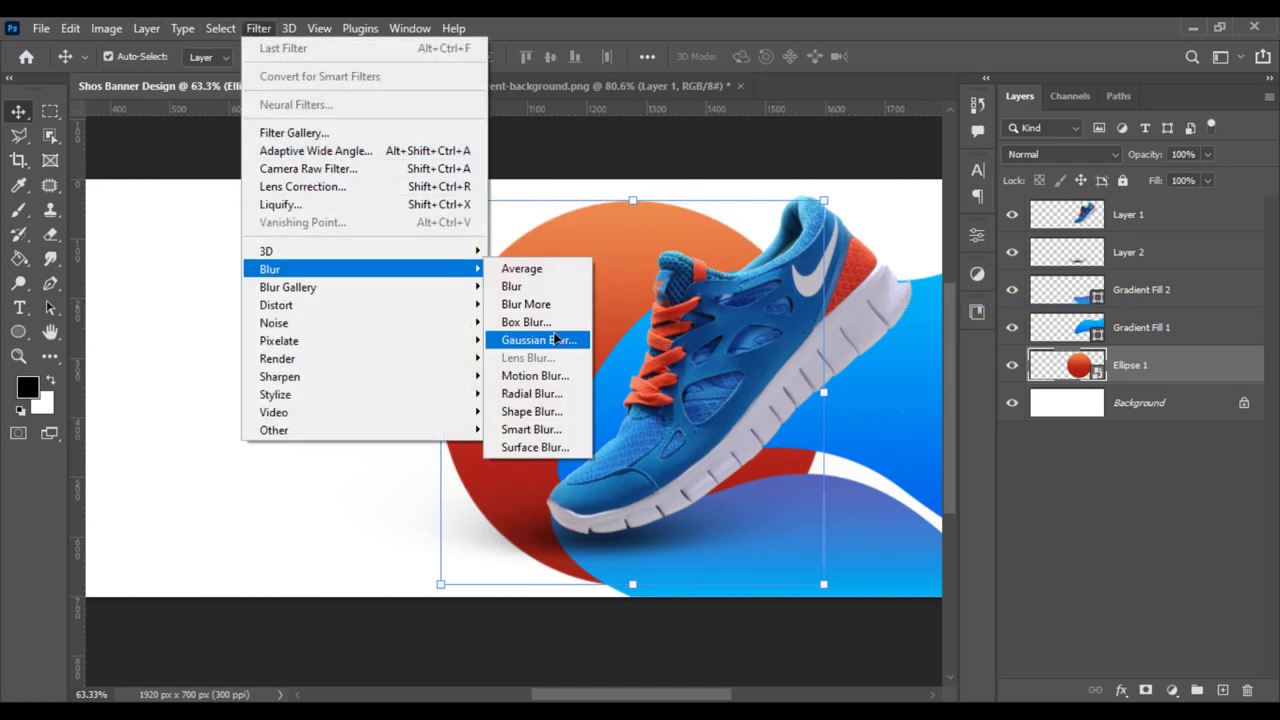
pyautogui.click(565, 340)
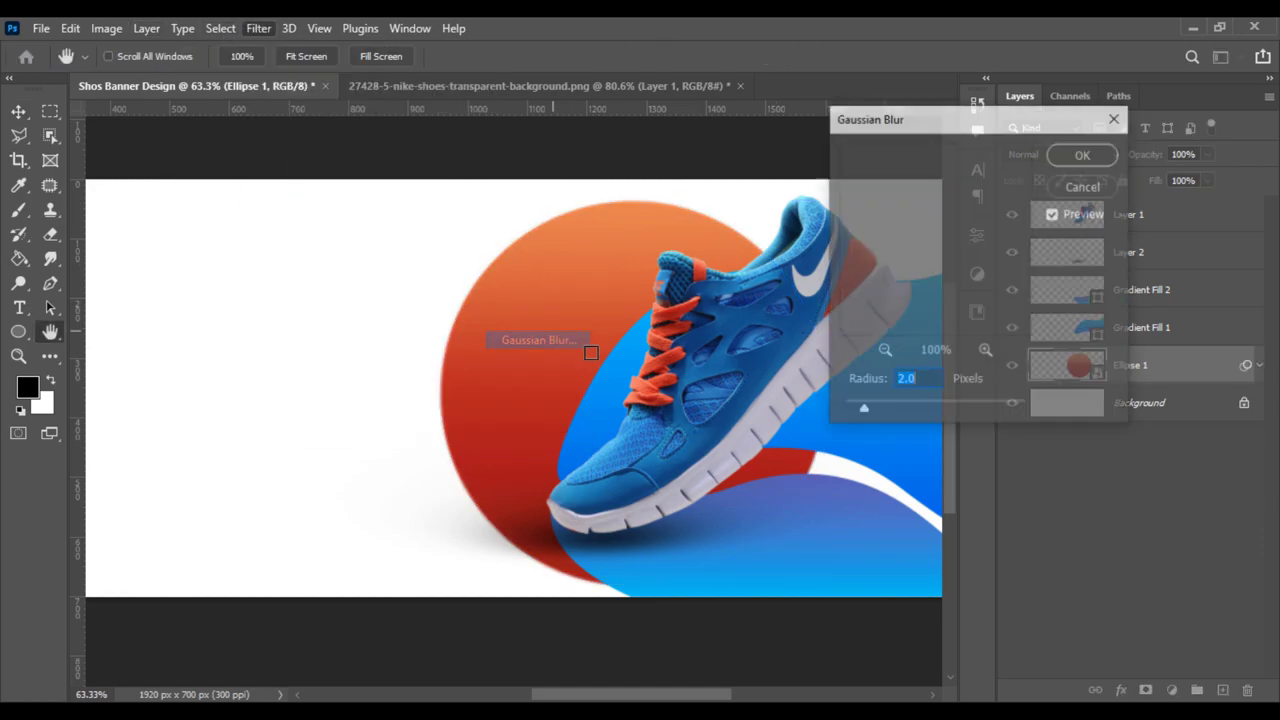
pyautogui.click(903, 409)
pyautogui.click(935, 408)
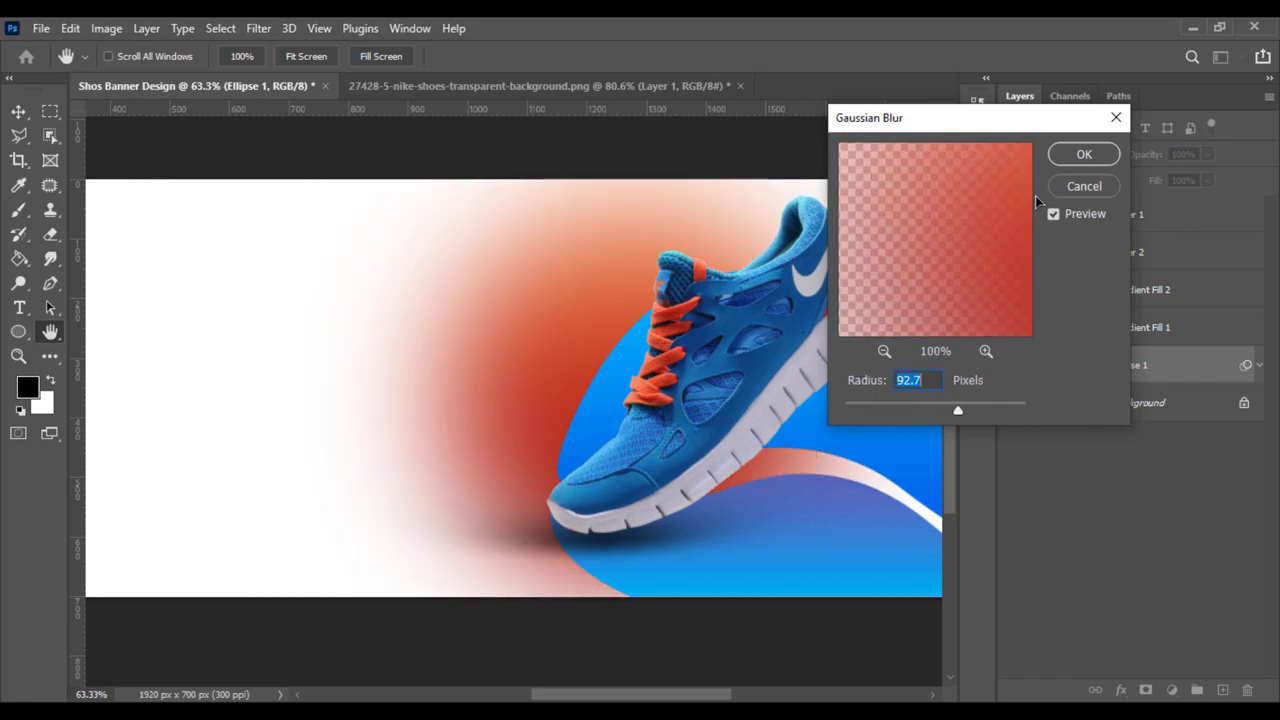
pyautogui.click(1083, 156)
# Step: Enlarge the blurred circle and position it as a glow behind the shoe
pyautogui.scroll(-2, 470, 406)
pyautogui.scroll(-2, 486, 449)
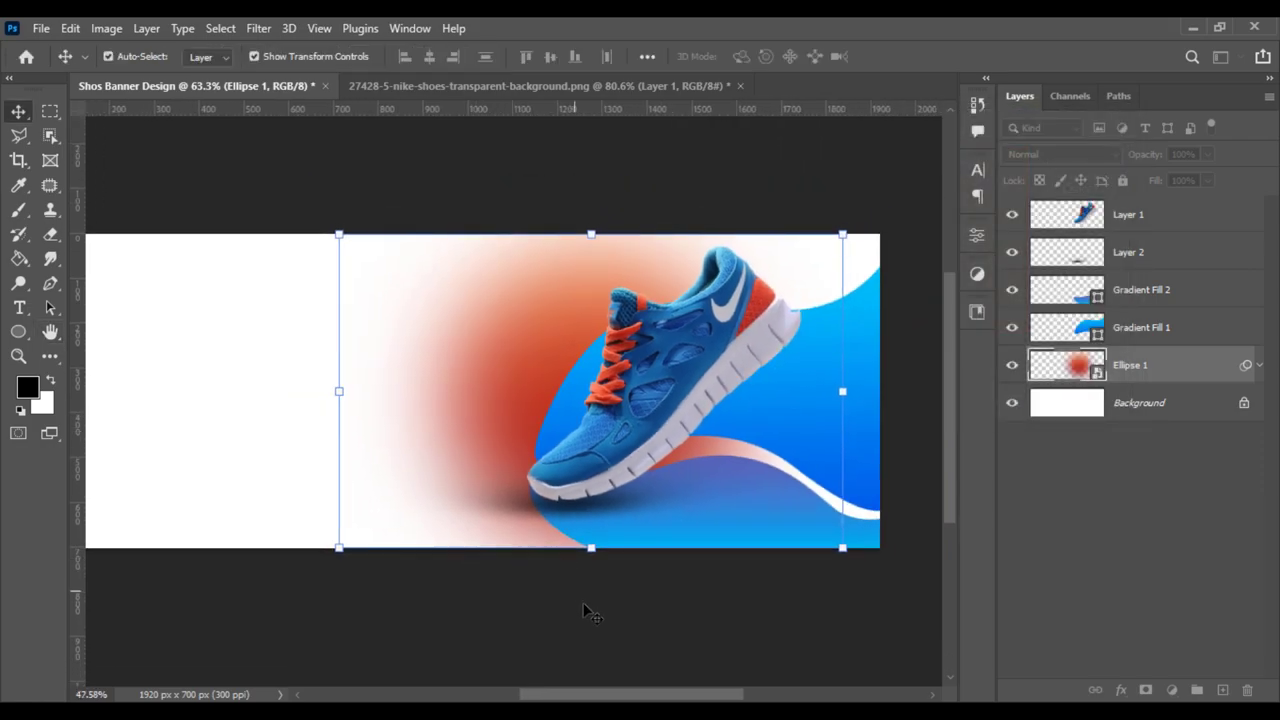
pyautogui.click(585, 606)
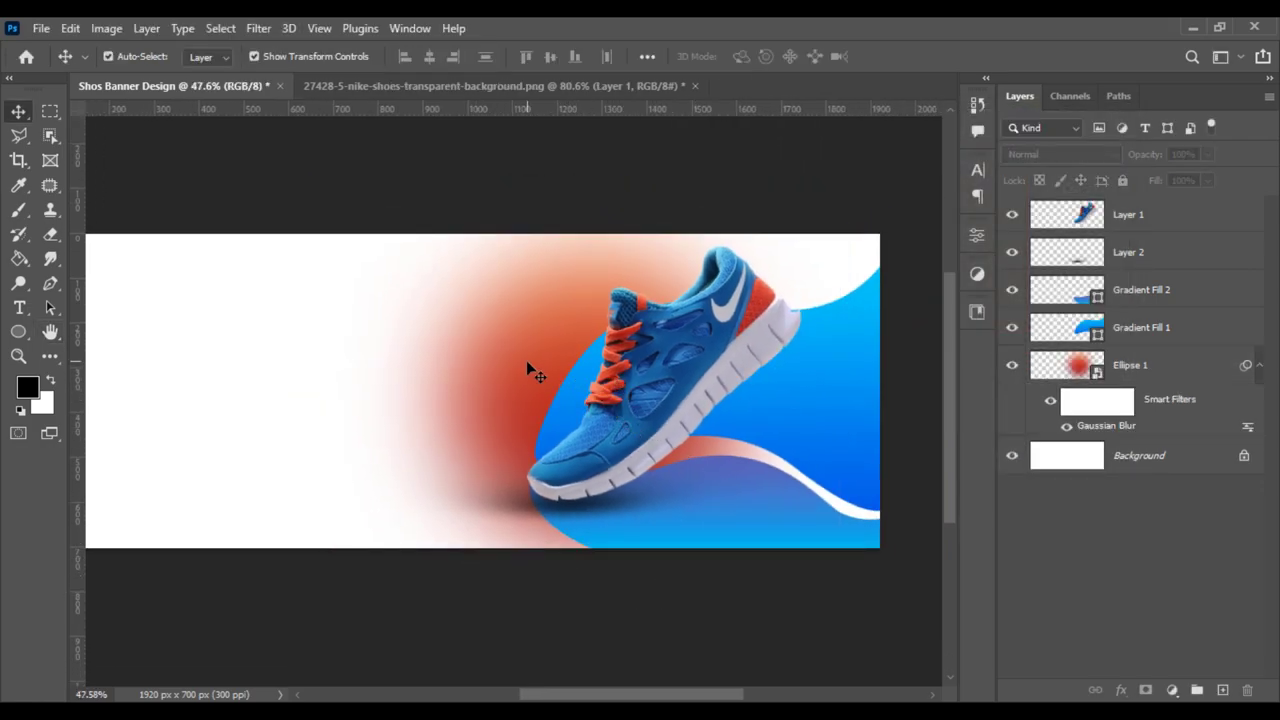
pyautogui.click(1058, 364)
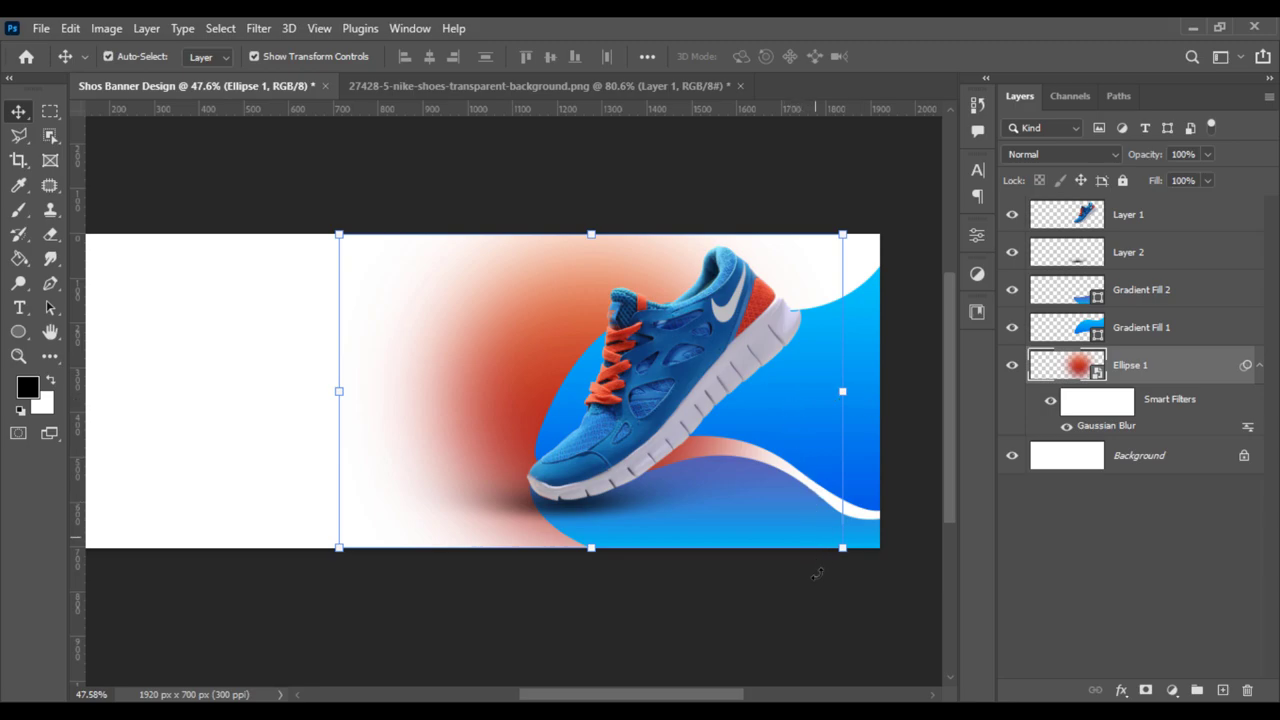
pyautogui.click(842, 548)
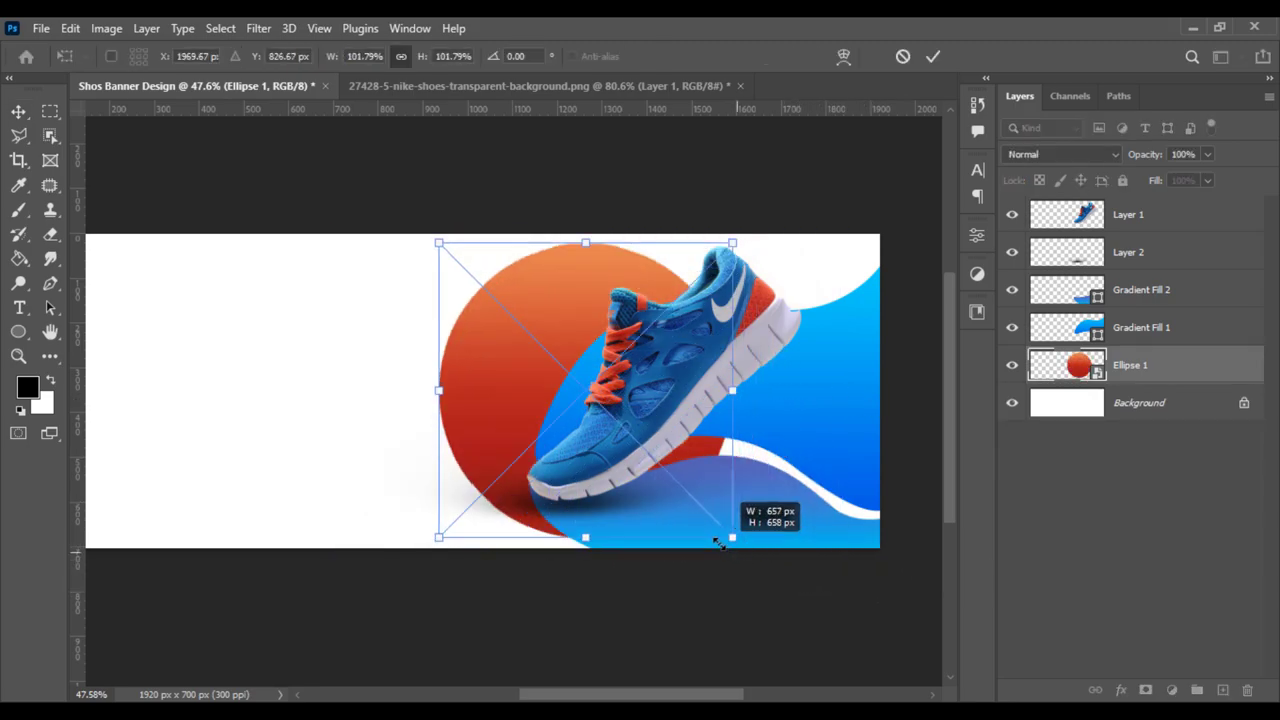
pyautogui.moveTo(733, 540); pyautogui.dragTo(612, 481)
pyautogui.moveTo(472, 401)
pyautogui.mouseDown()
pyautogui.moveTo(480, 420)
pyautogui.moveTo(634, 500)
pyautogui.moveTo(732, 524)
pyautogui.mouseUp()
pyautogui.press('Return')
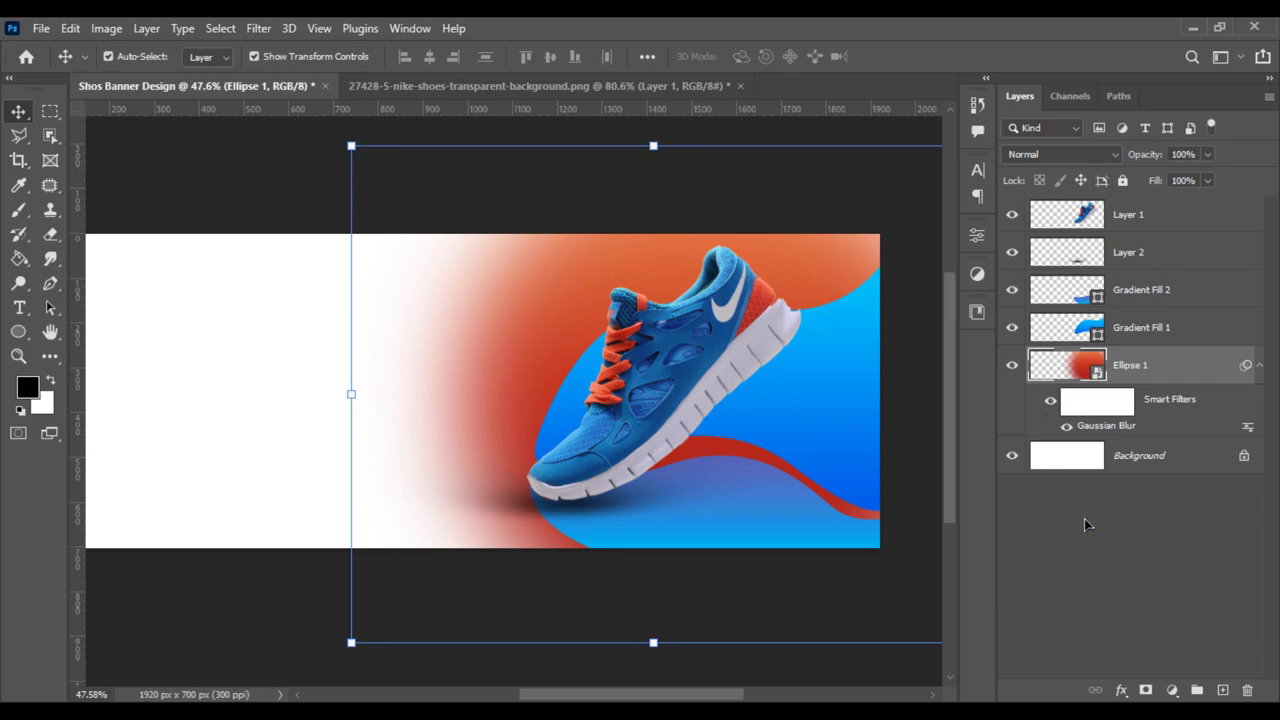
# Step: Rescale the orange glow to about 171% to fit the banner
pyautogui.scroll(-1, 483, 483)
pyautogui.scroll(-3, 423, 586)
pyautogui.scroll(-3, 443, 557)
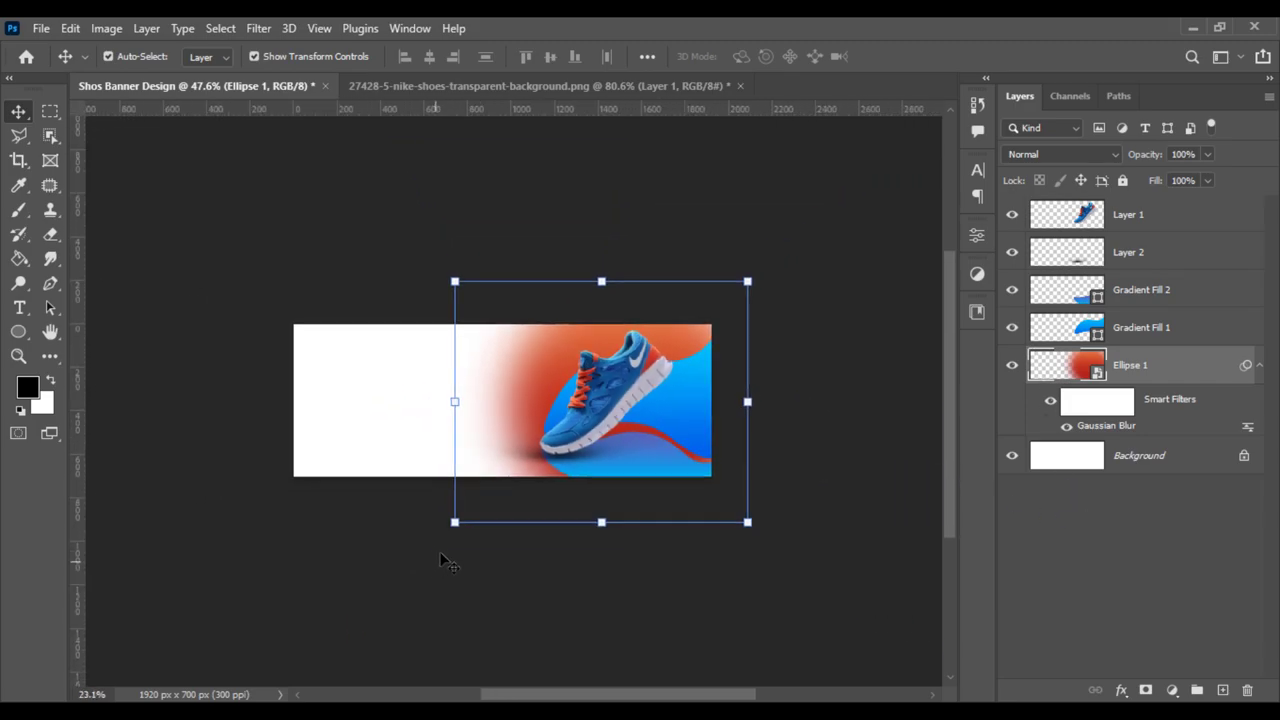
pyautogui.moveTo(455, 522)
pyautogui.mouseDown()
pyautogui.moveTo(487, 541)
pyautogui.moveTo(458, 530)
pyautogui.mouseUp()
pyautogui.press('Return')
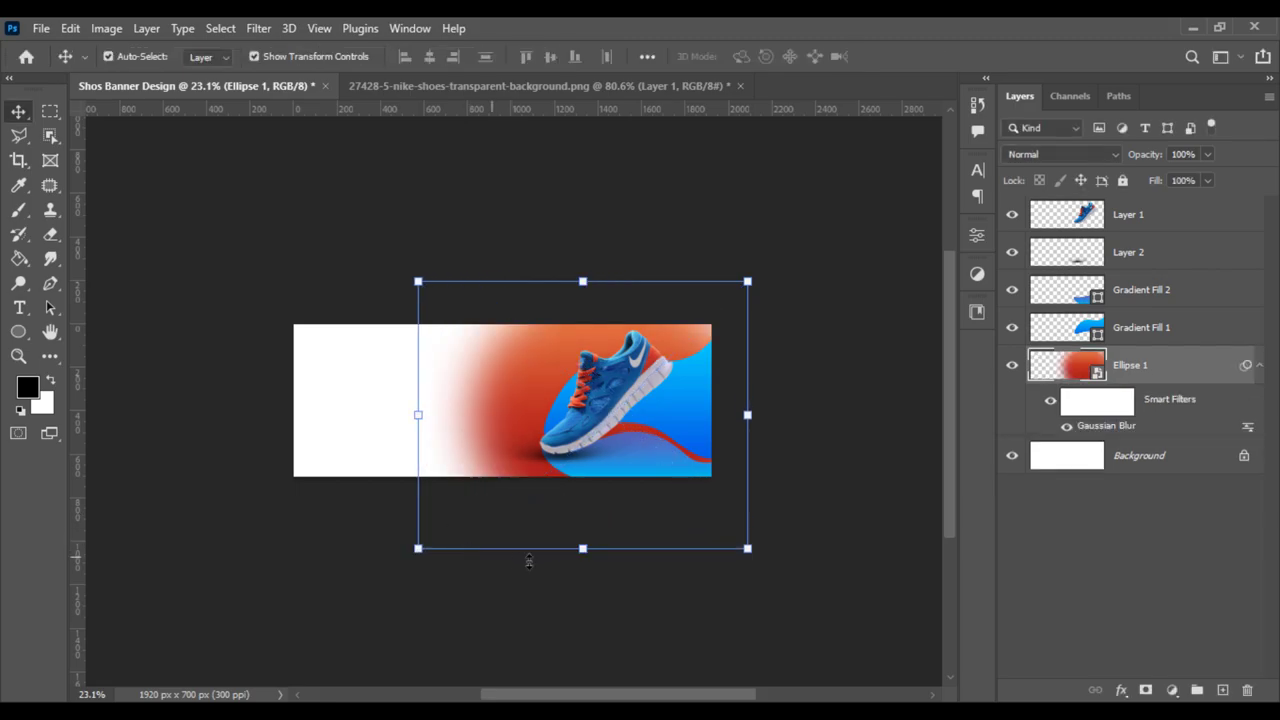
pyautogui.click(572, 590)
pyautogui.scroll(3, 553, 535)
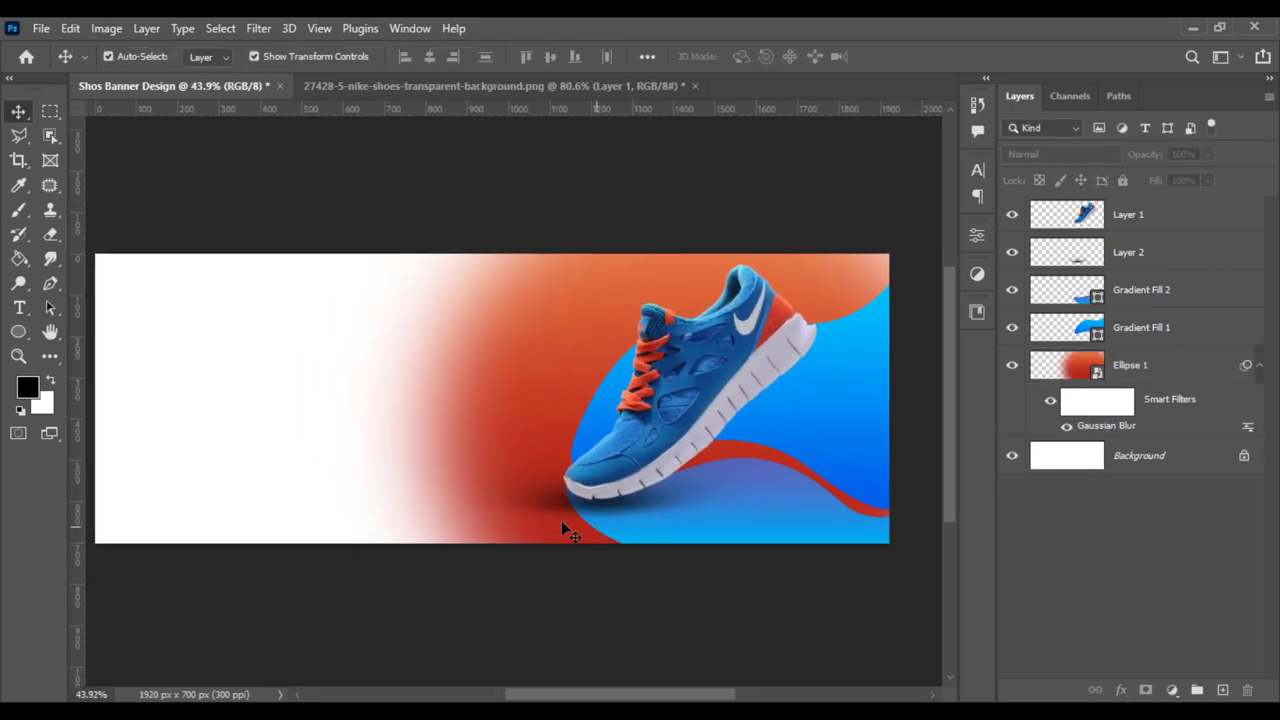
# Step: Add a Gradient Fill layer above Background using the black Gray_14 preset from Grays
pyautogui.click(1150, 460)
pyautogui.click(1172, 690)
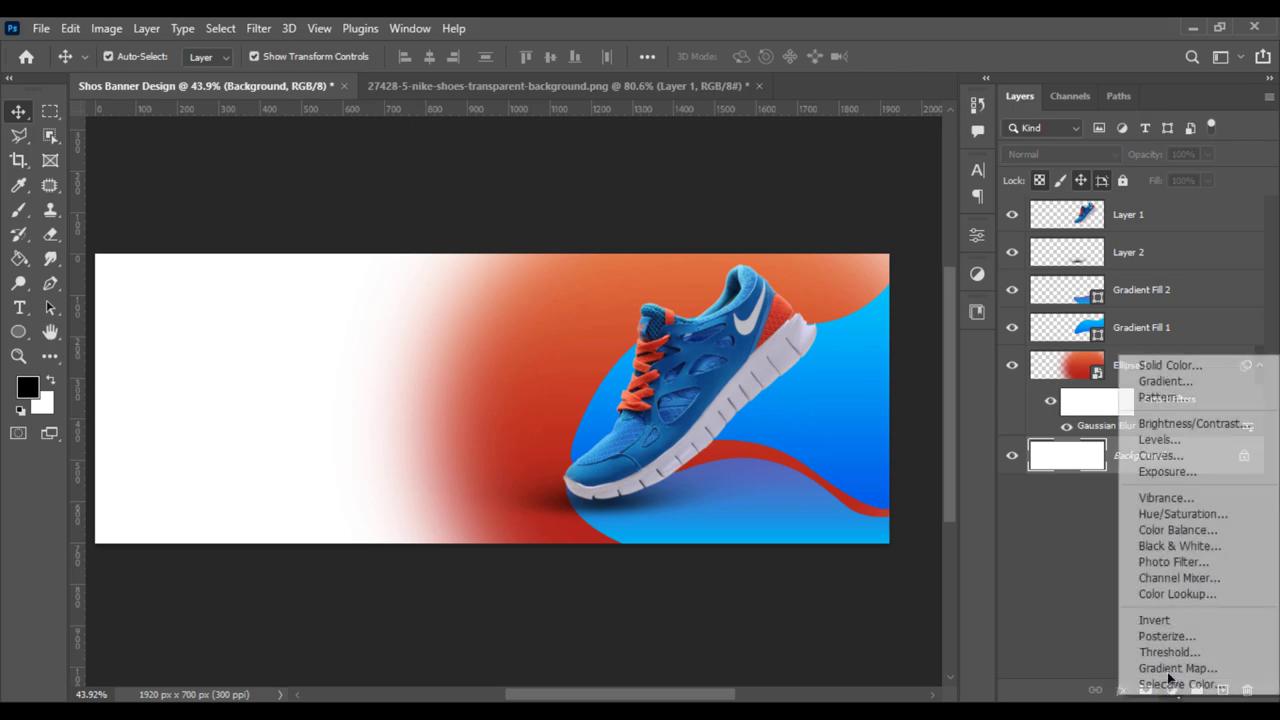
pyautogui.click(1159, 381)
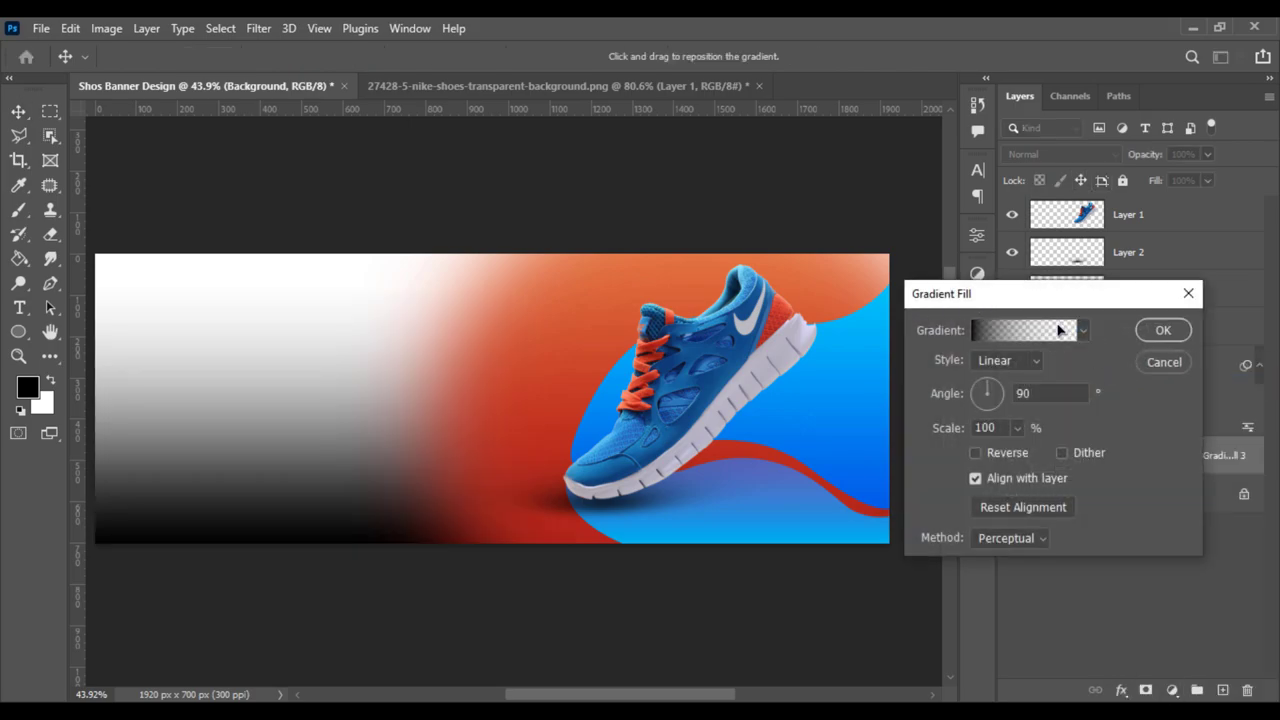
pyautogui.click(1083, 330)
pyautogui.scroll(-2, 1000, 423)
pyautogui.click(1066, 440)
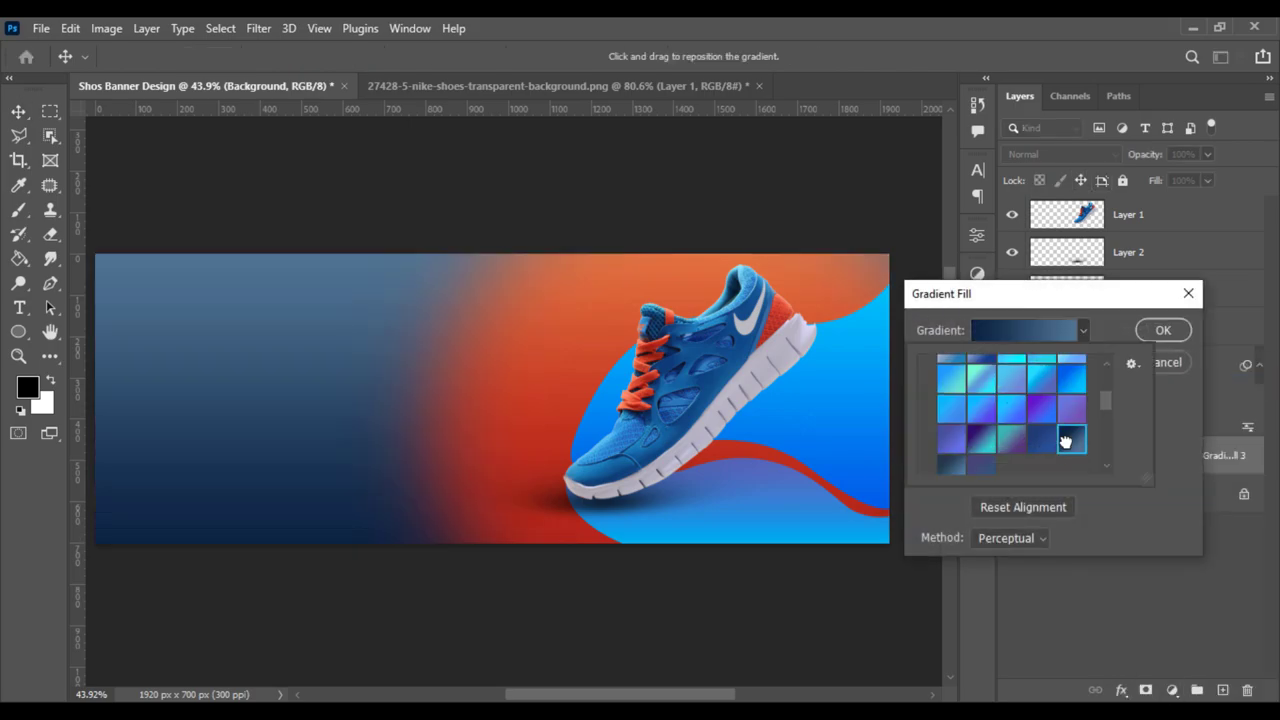
pyautogui.click(981, 440)
pyautogui.click(959, 467)
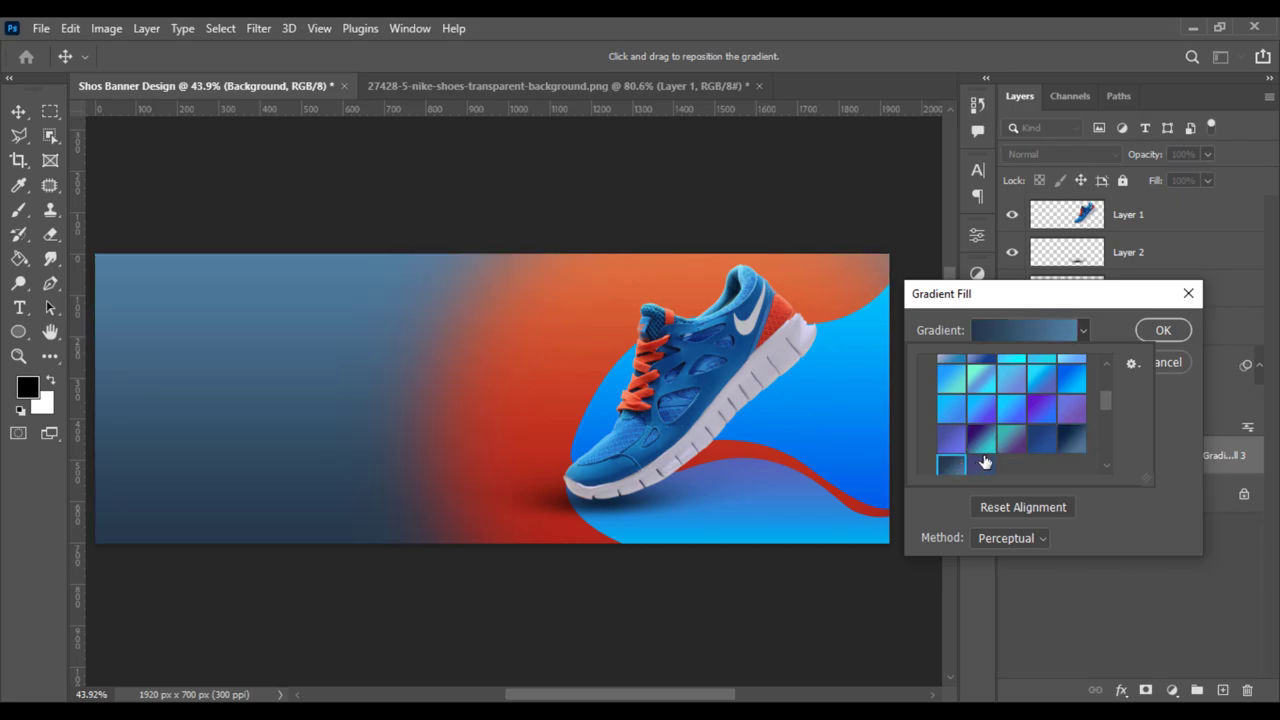
pyautogui.scroll(-1, 990, 452)
pyautogui.scroll(-1, 1010, 430)
pyautogui.scroll(-1, 1015, 425)
pyautogui.scroll(-3, 995, 435)
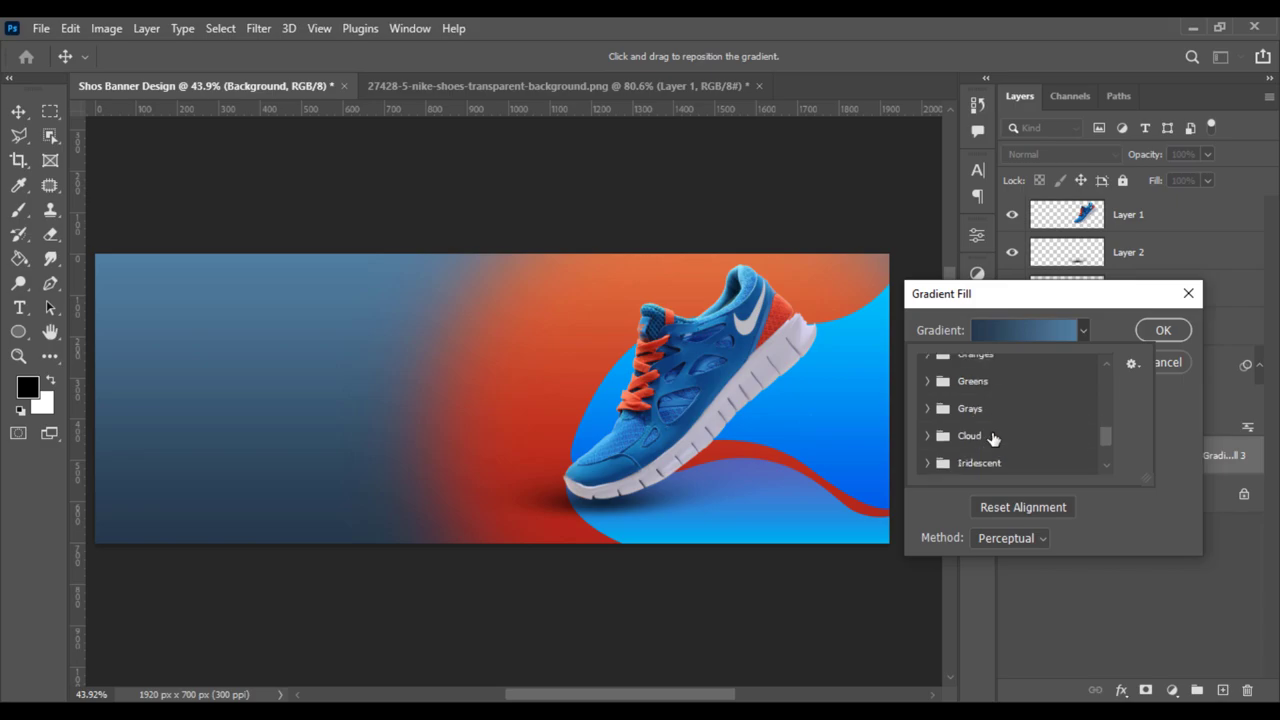
pyautogui.scroll(-2, 965, 445)
pyautogui.click(960, 459)
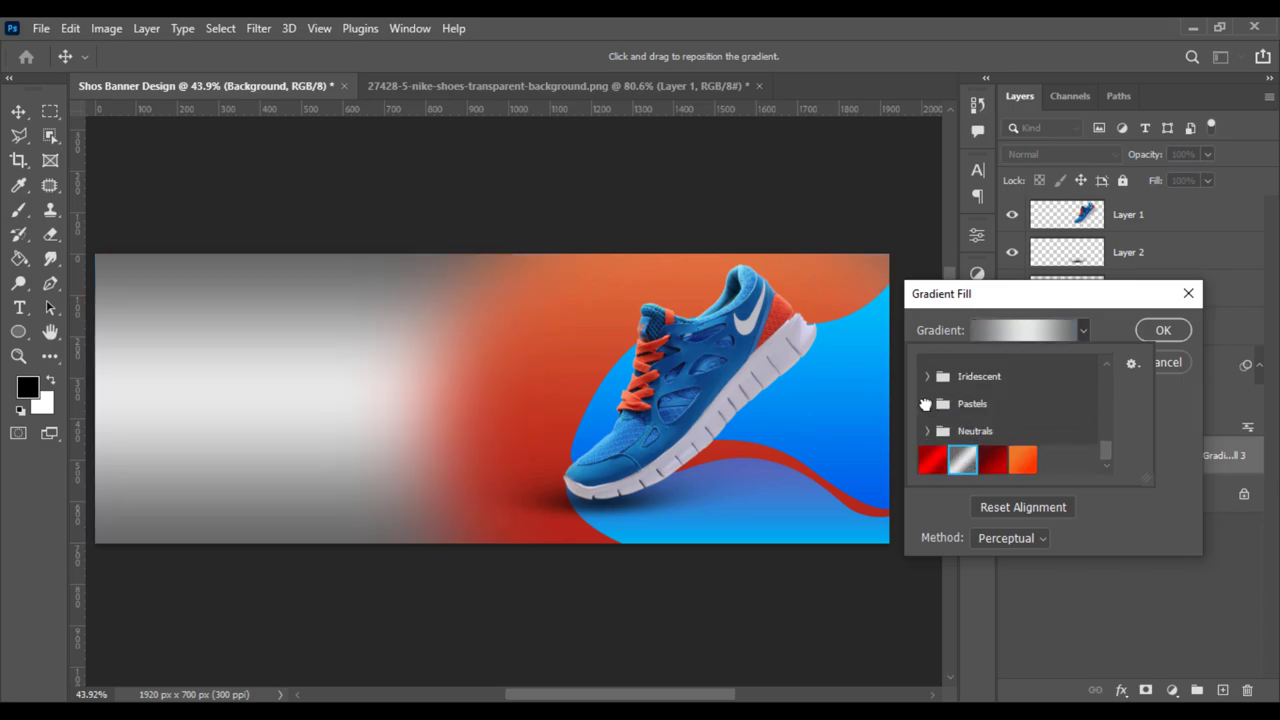
pyautogui.click(925, 403)
pyautogui.scroll(1, 924, 401)
pyautogui.scroll(1, 922, 398)
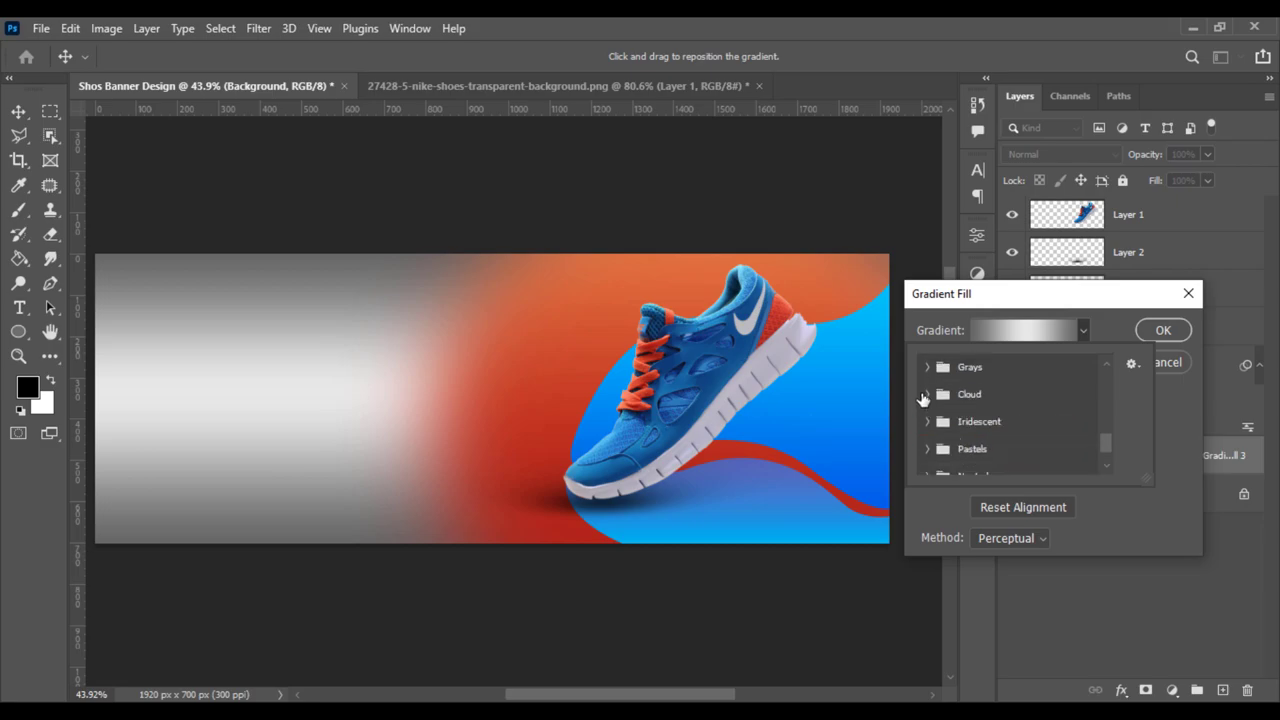
pyautogui.click(926, 369)
pyautogui.click(1041, 455)
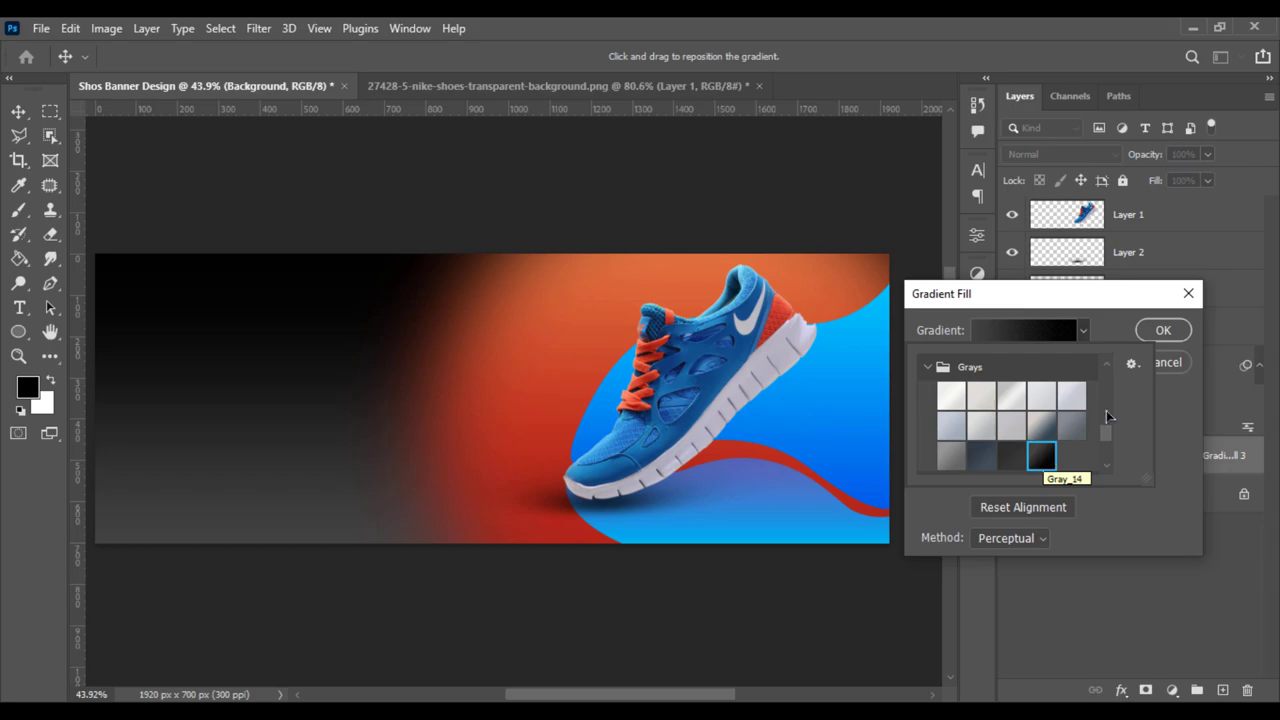
# Step: Reverse the gradient, set its angle to 30°, and shift the dark area left
pyautogui.click(1108, 313)
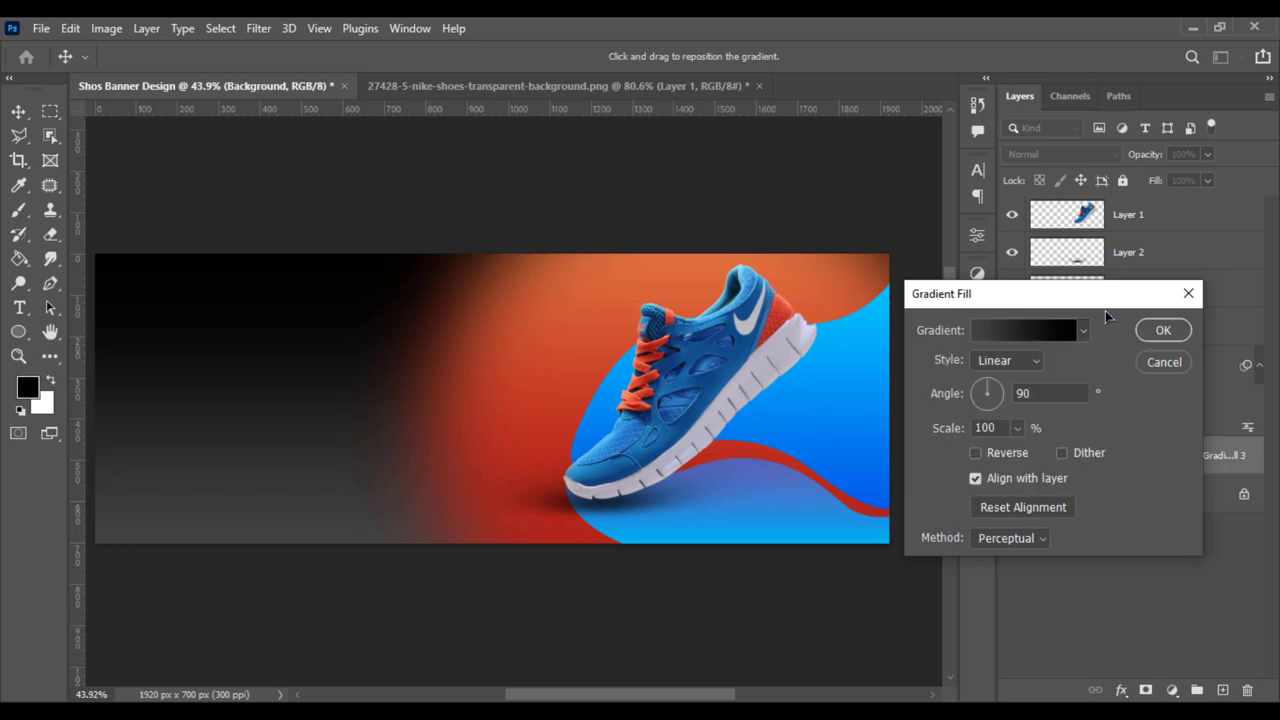
pyautogui.click(1022, 455)
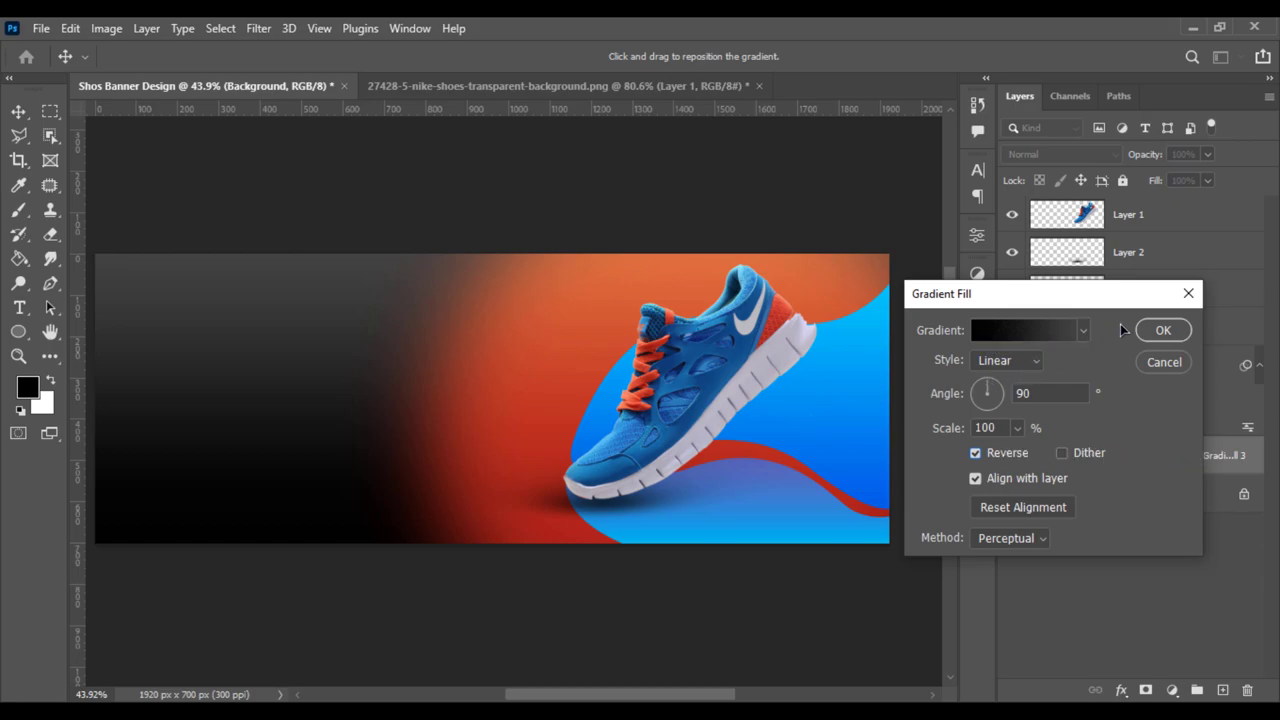
pyautogui.moveTo(998, 398); pyautogui.dragTo(1069, 353)
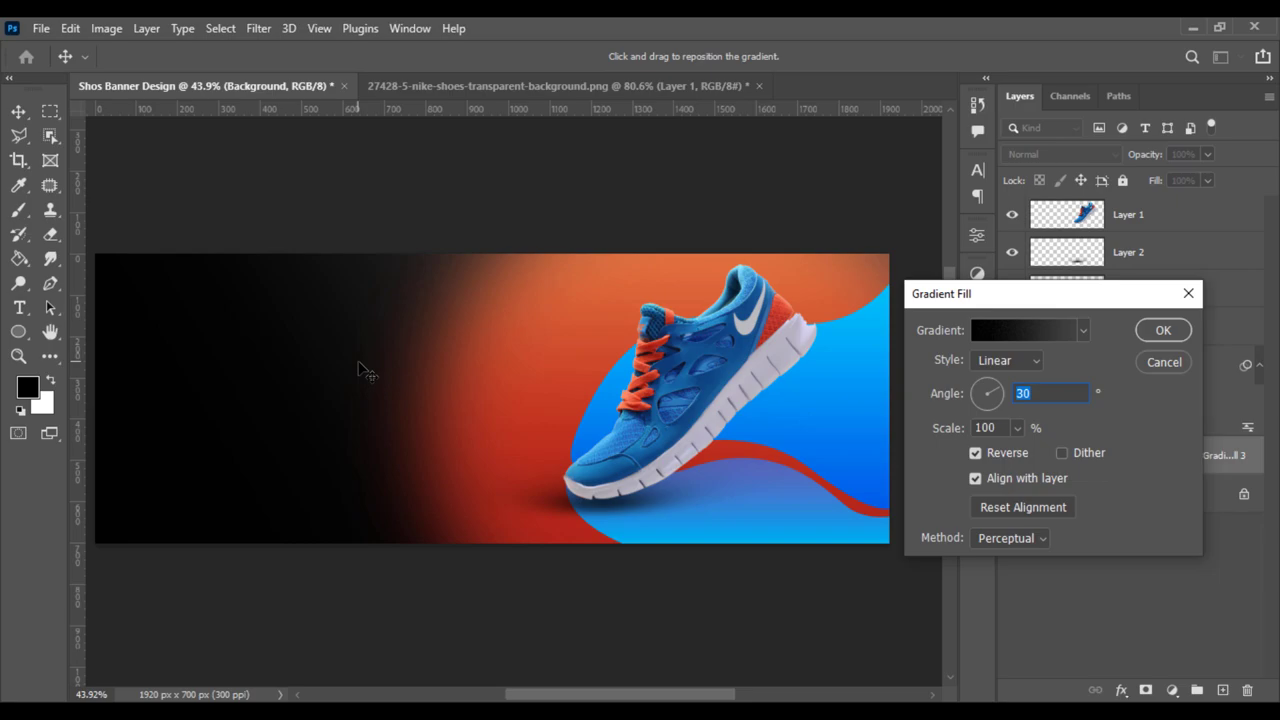
pyautogui.moveTo(365, 372); pyautogui.dragTo(120, 410)
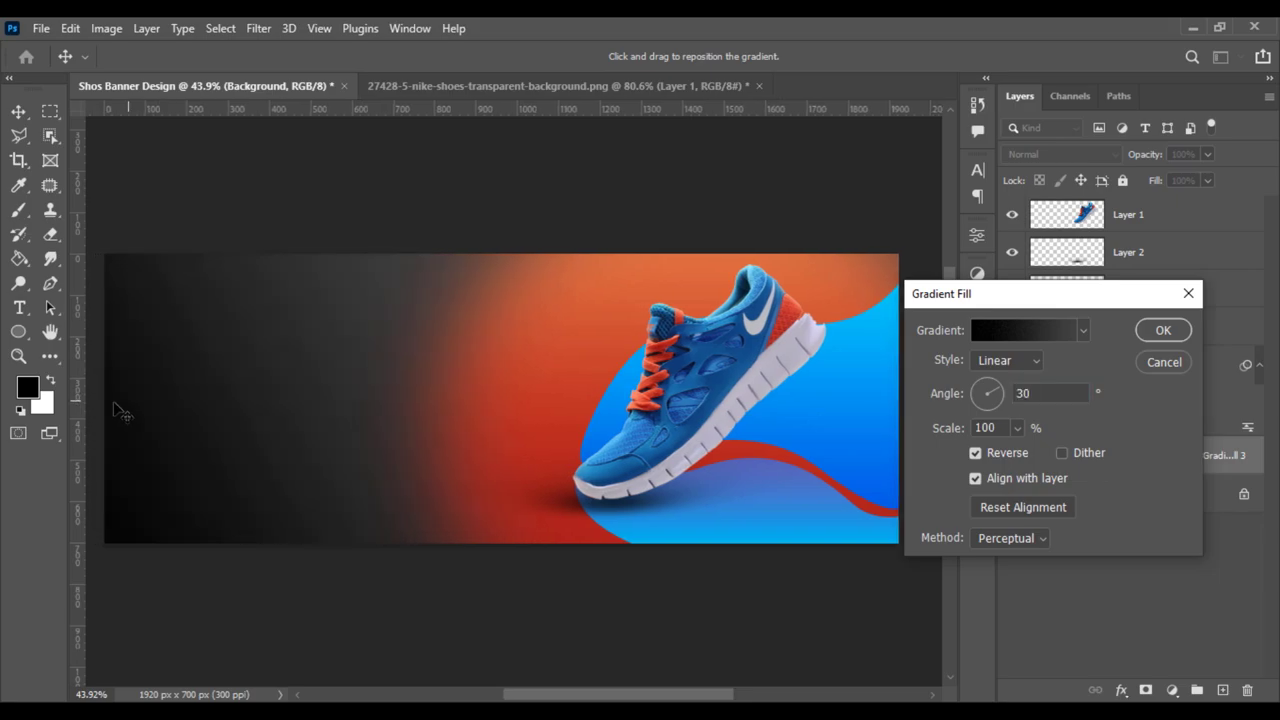
# Step: Set the gradient's left colour stop to an orange sampled from the banner
pyautogui.click(1028, 330)
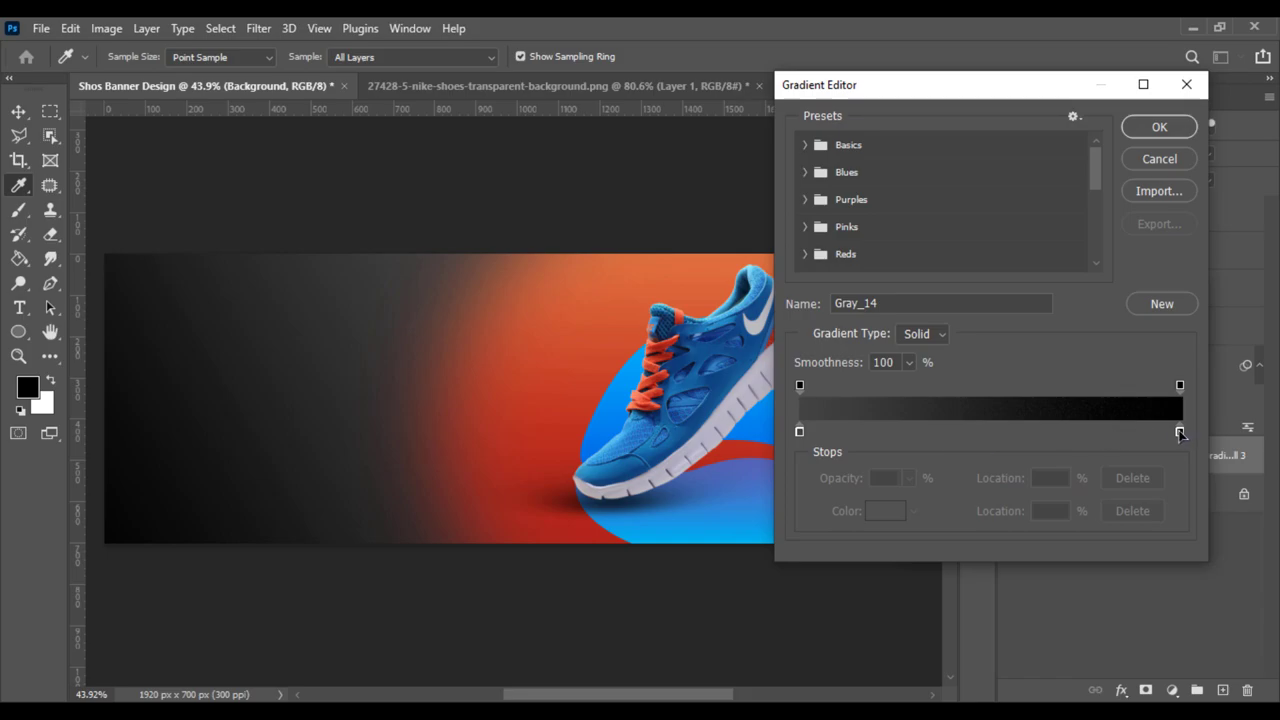
pyautogui.doubleClick(801, 432)
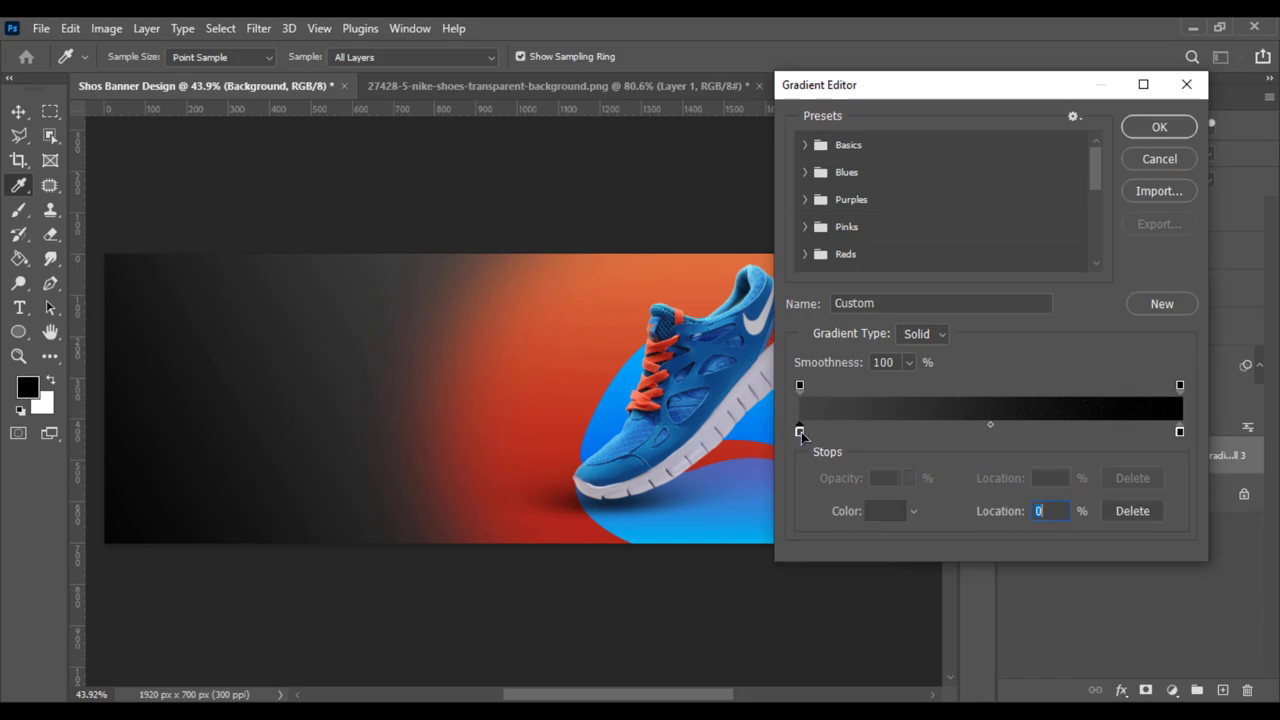
pyautogui.click(616, 328)
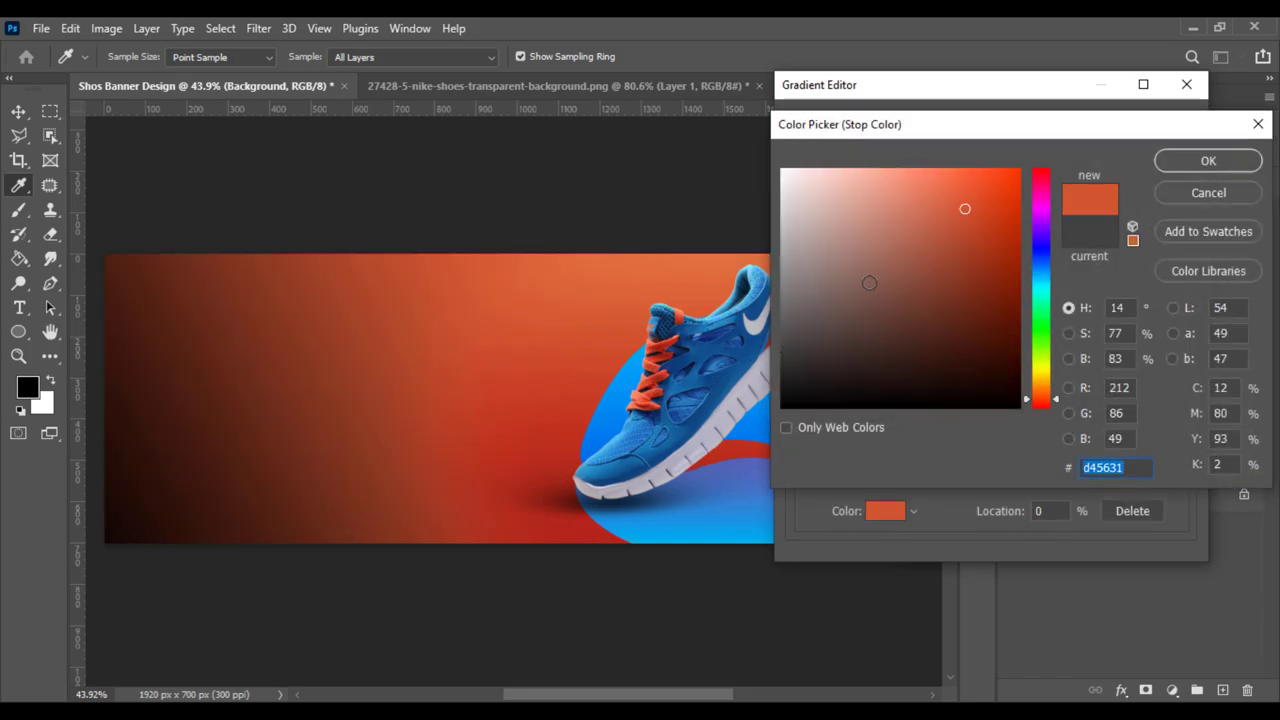
pyautogui.click(1208, 160)
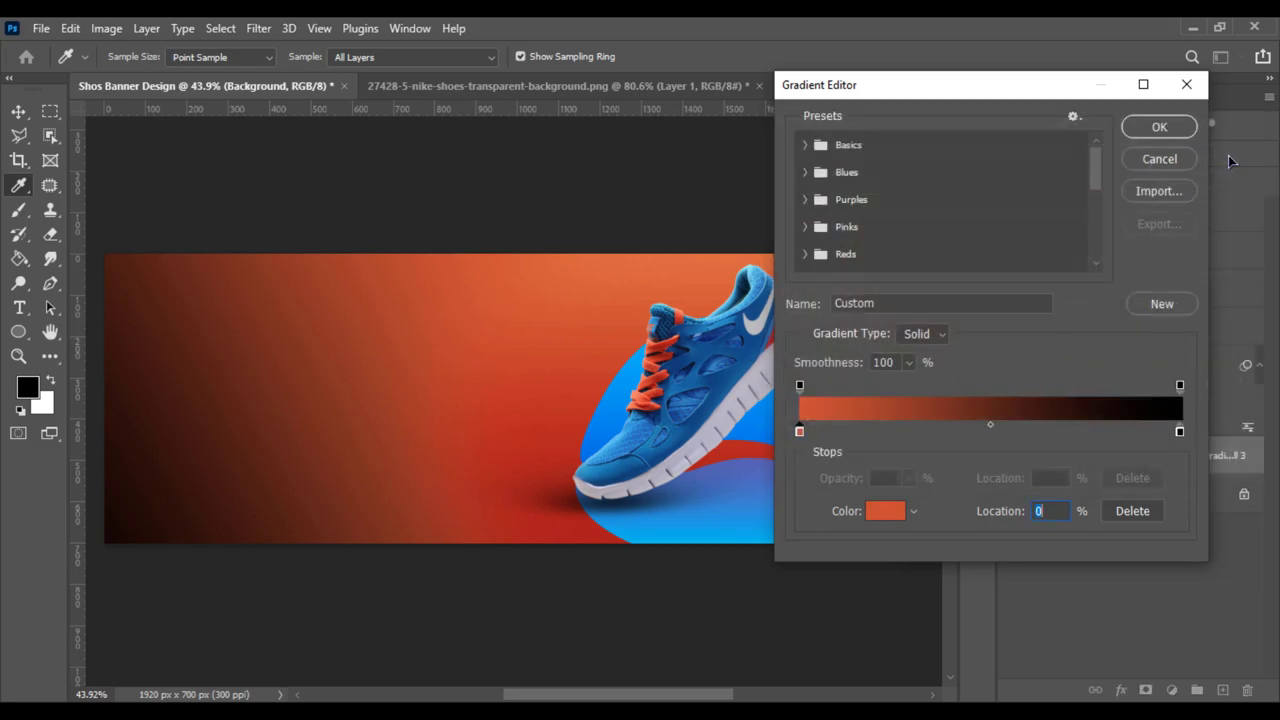
# Step: Set the right stop to a deep reddish brown and apply the gradient fill
pyautogui.doubleClick(1180, 432)
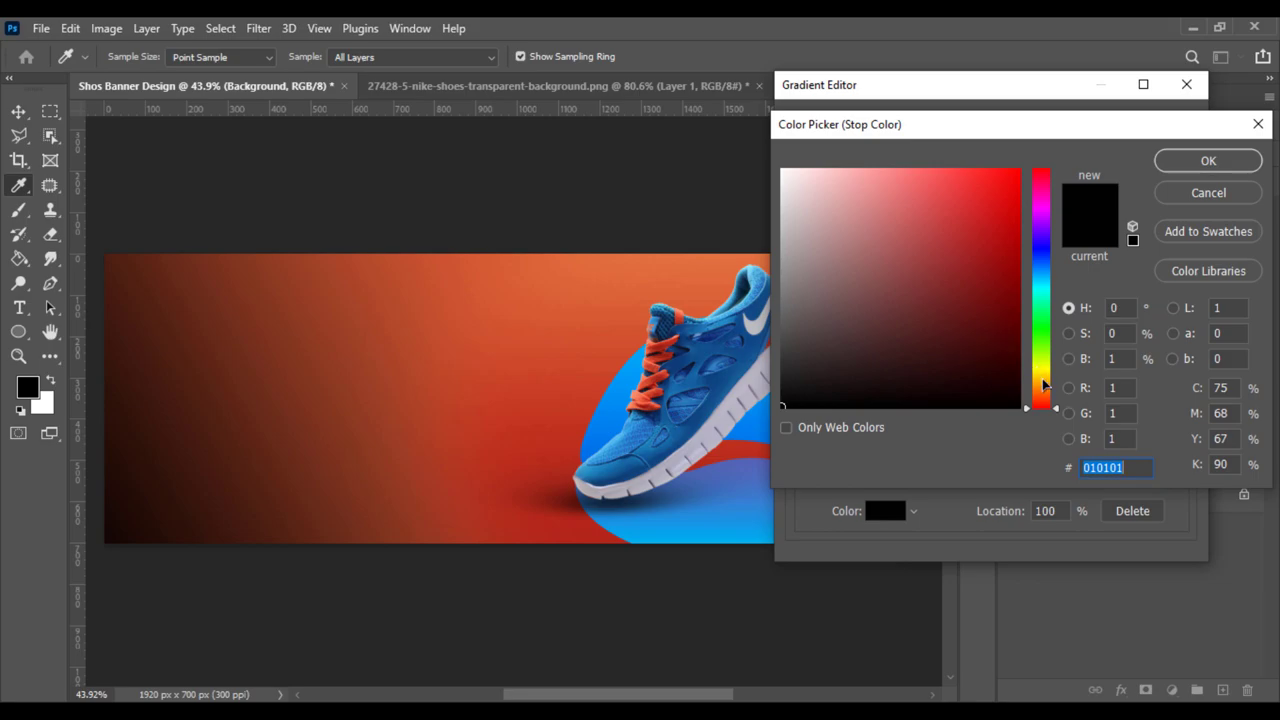
pyautogui.click(1043, 388)
pyautogui.click(1019, 355)
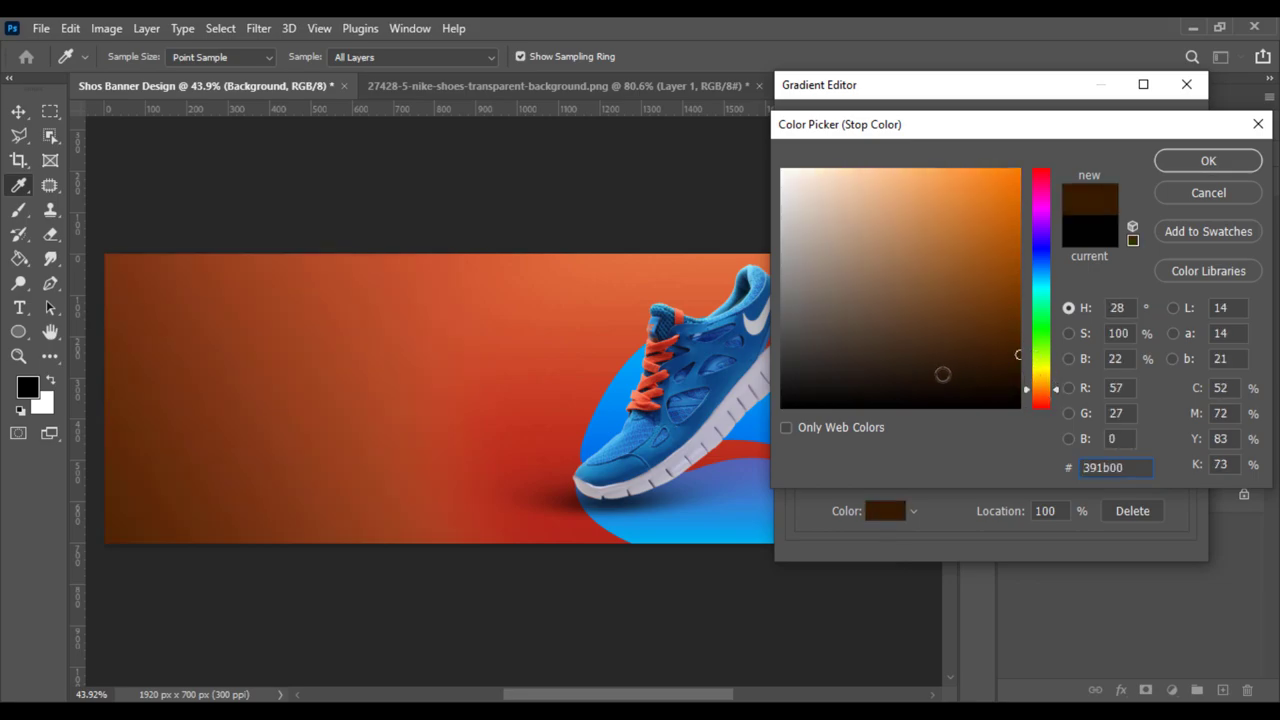
pyautogui.click(921, 396)
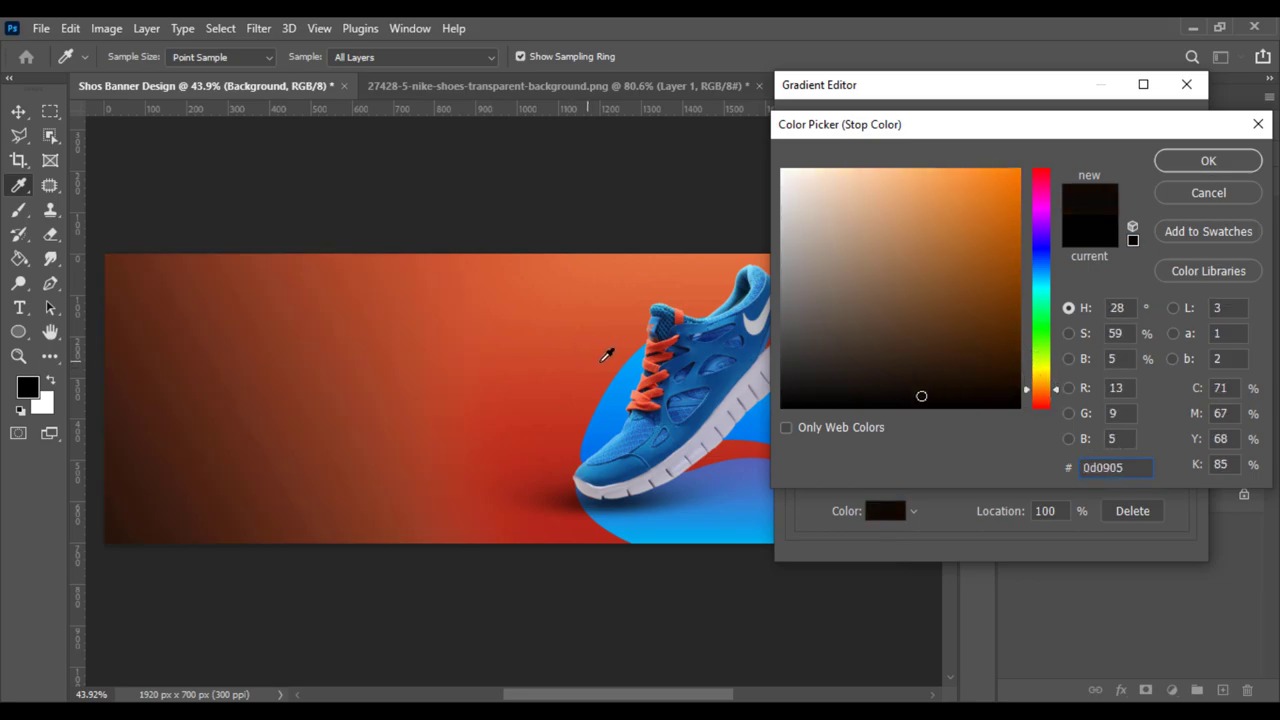
pyautogui.click(606, 355)
pyautogui.click(987, 350)
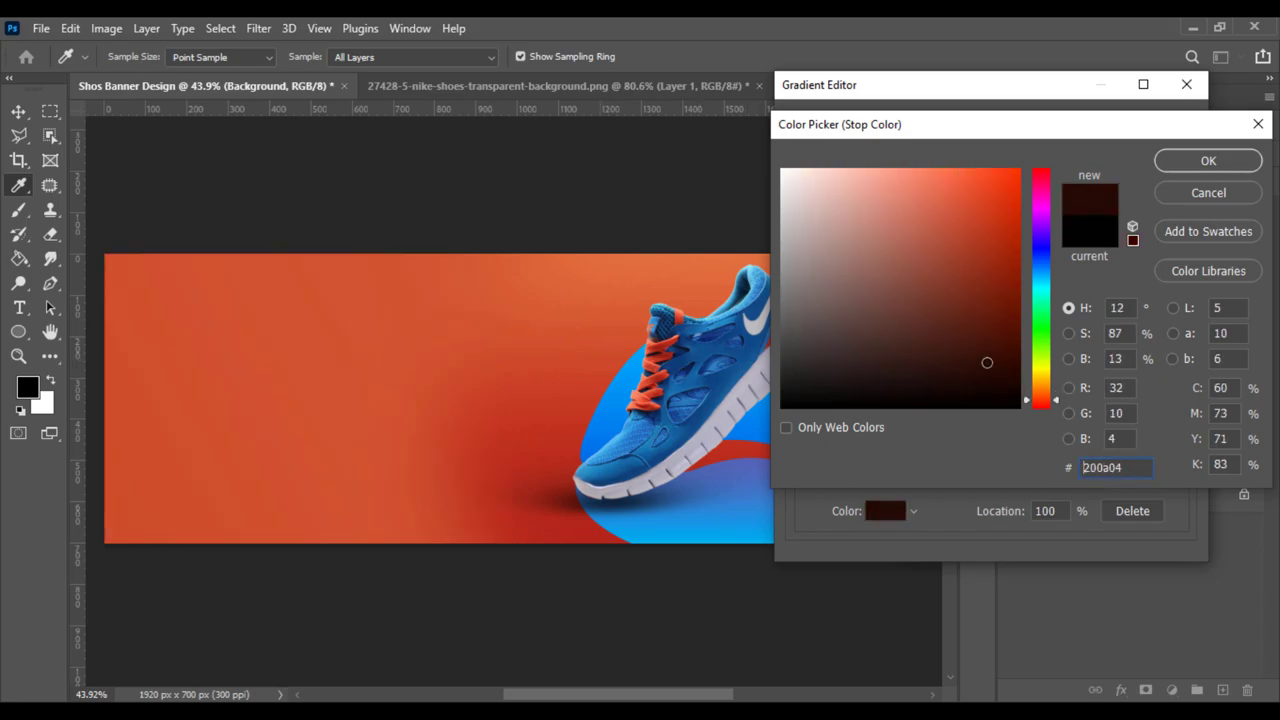
pyautogui.moveTo(987, 350); pyautogui.dragTo(1012, 357)
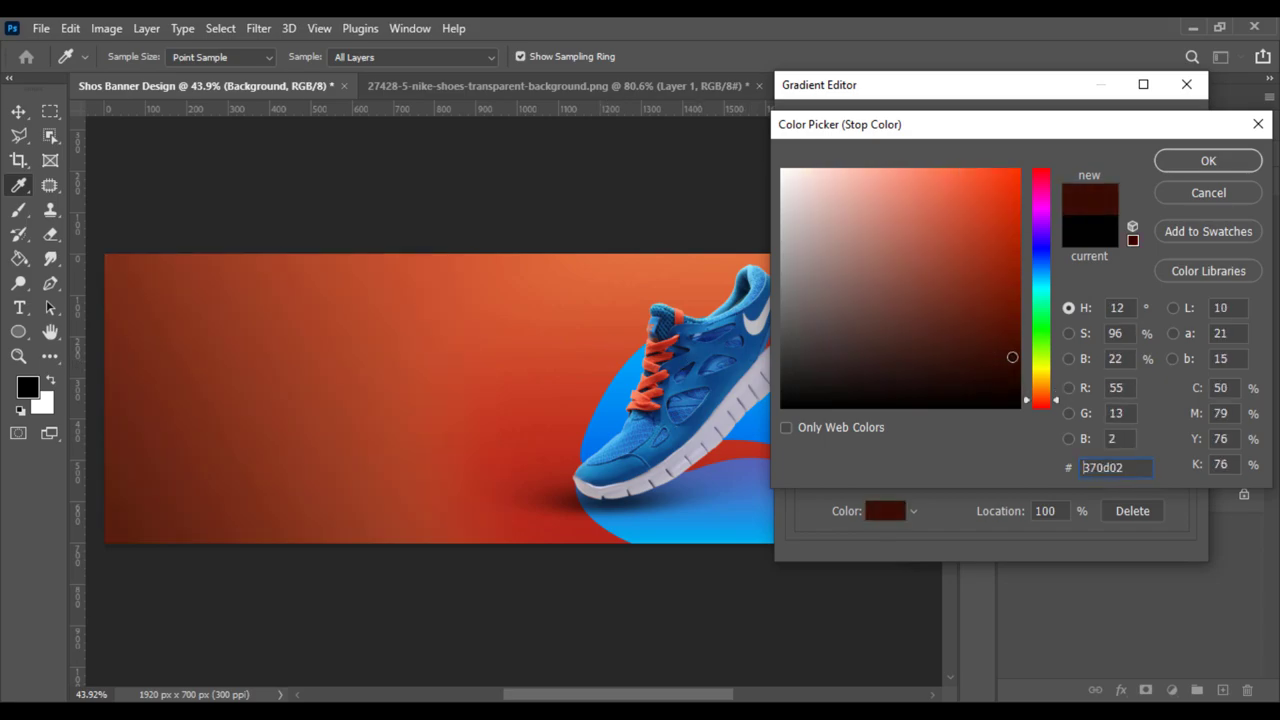
pyautogui.click(1228, 157)
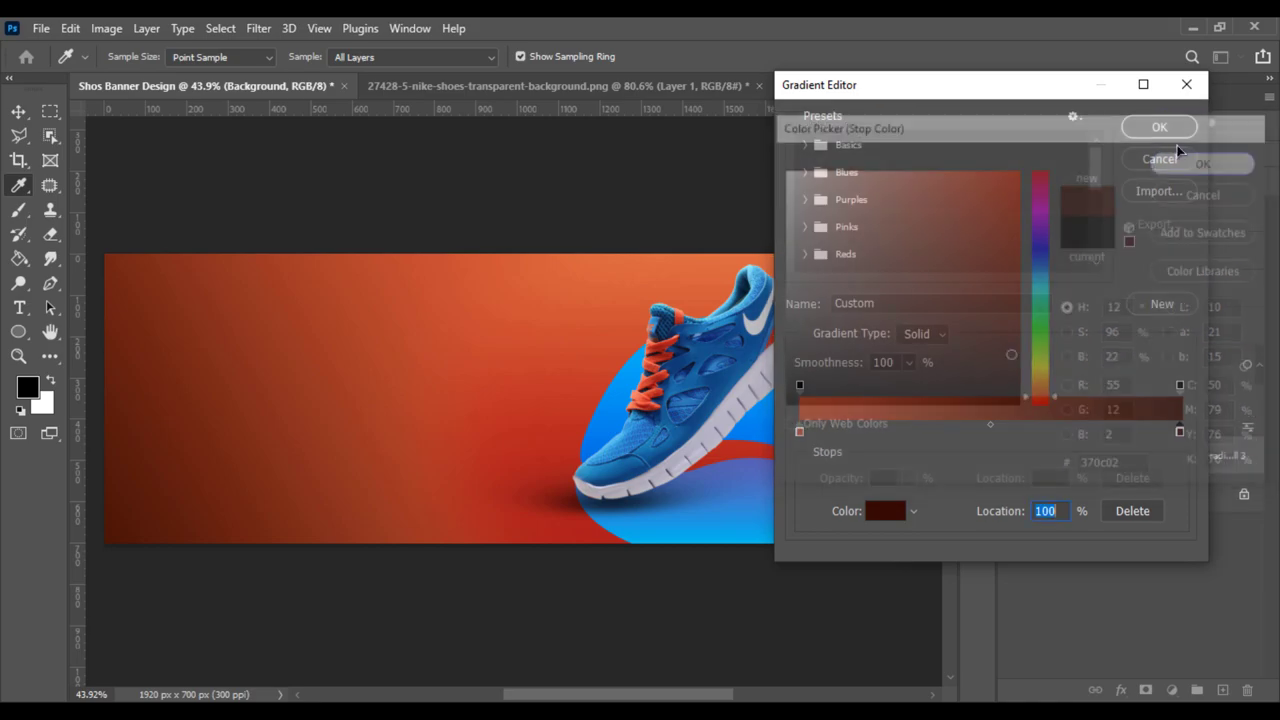
pyautogui.click(1160, 130)
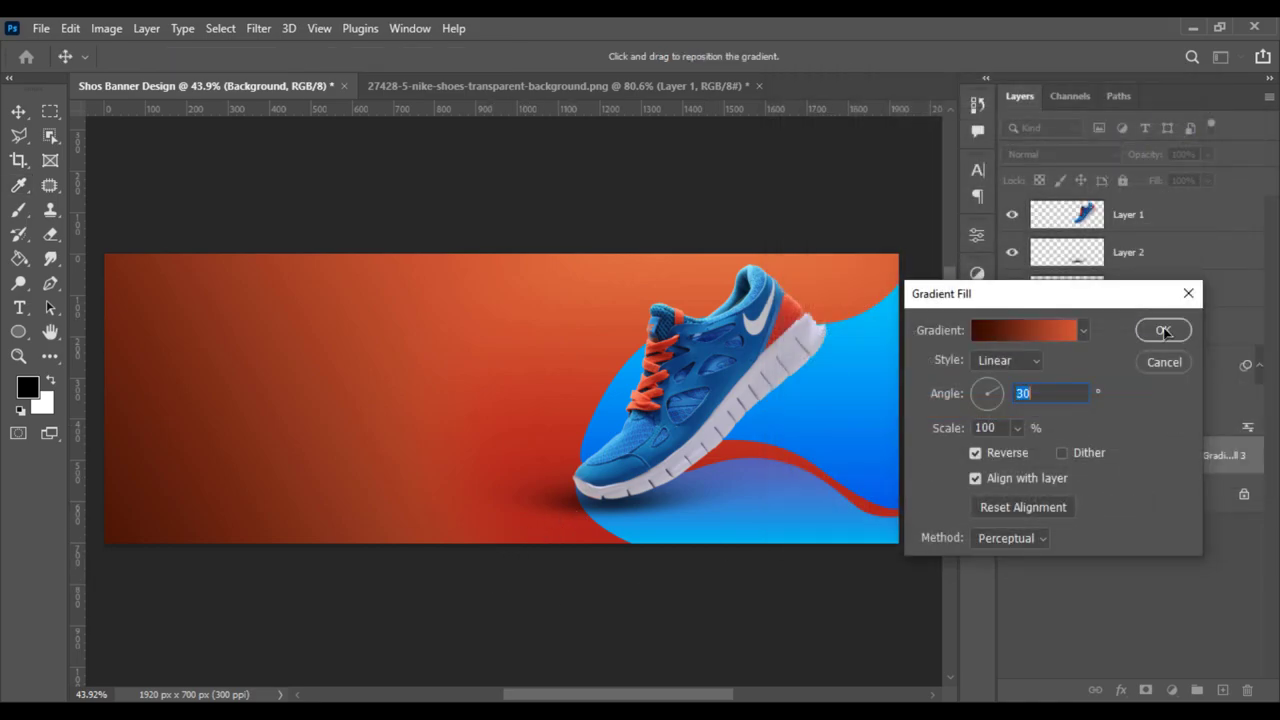
pyautogui.click(1164, 331)
pyautogui.click(620, 599)
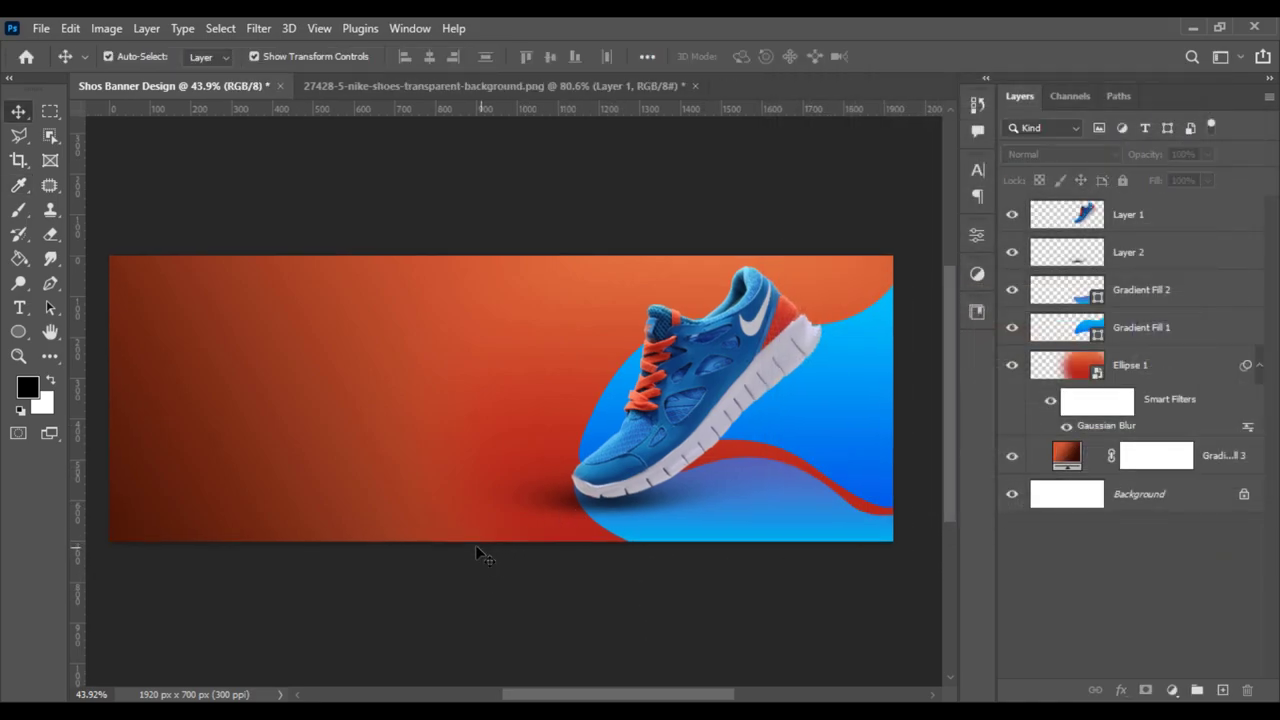
# Step: Try skewing the blue wave shape Gradient Fill 1, undo it, and commit the transform
pyautogui.scroll(-1, 440, 540)
pyautogui.scroll(1, 420, 535)
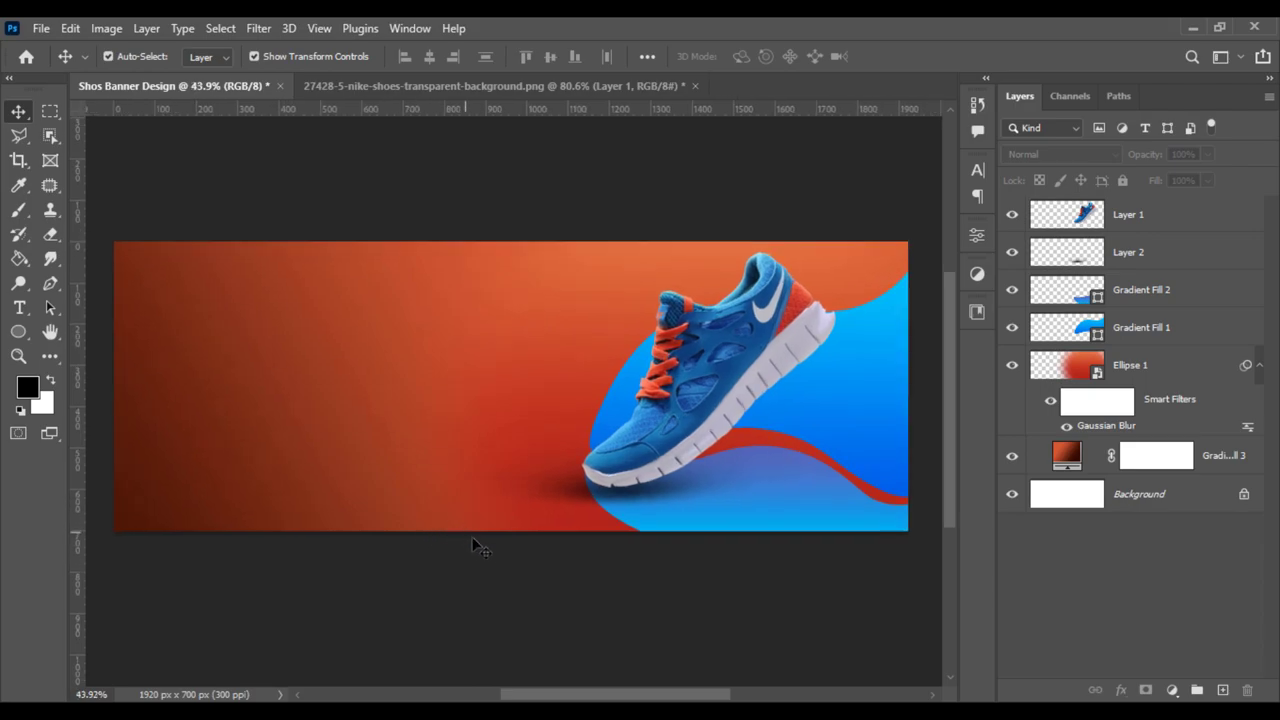
pyautogui.click(837, 410)
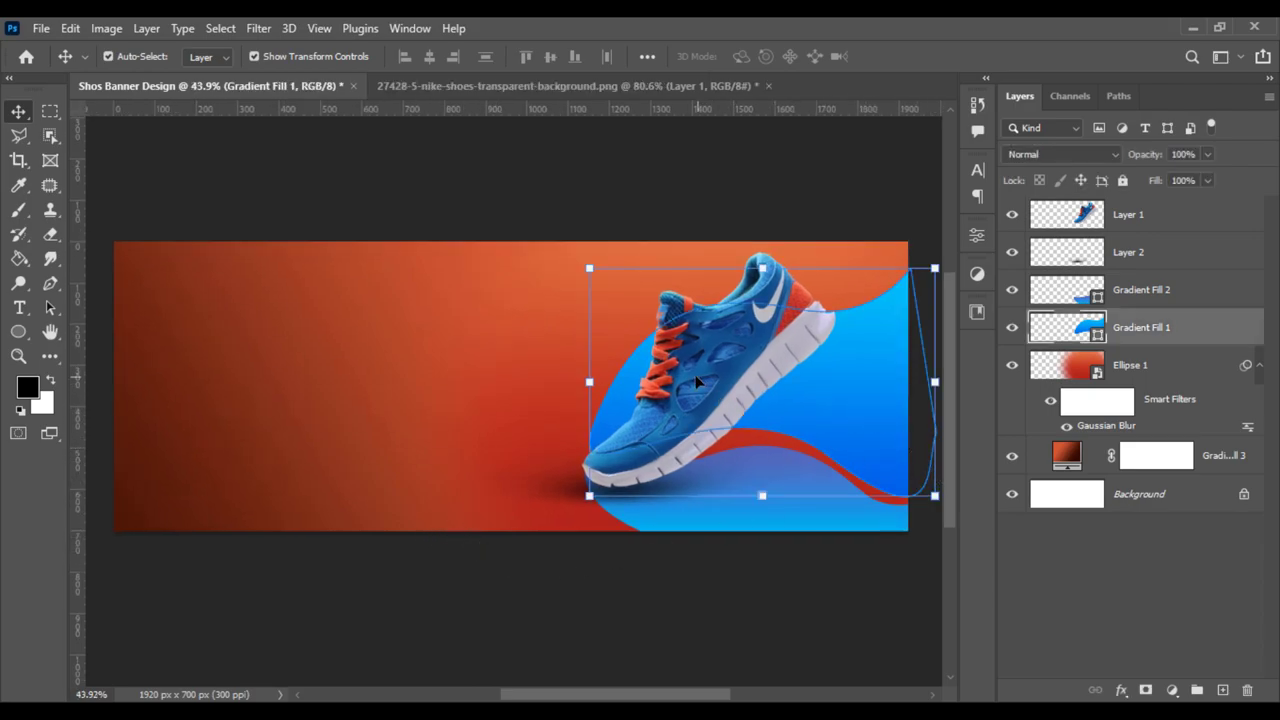
pyautogui.scroll(4, 697, 381)
pyautogui.scroll(4, 684, 372)
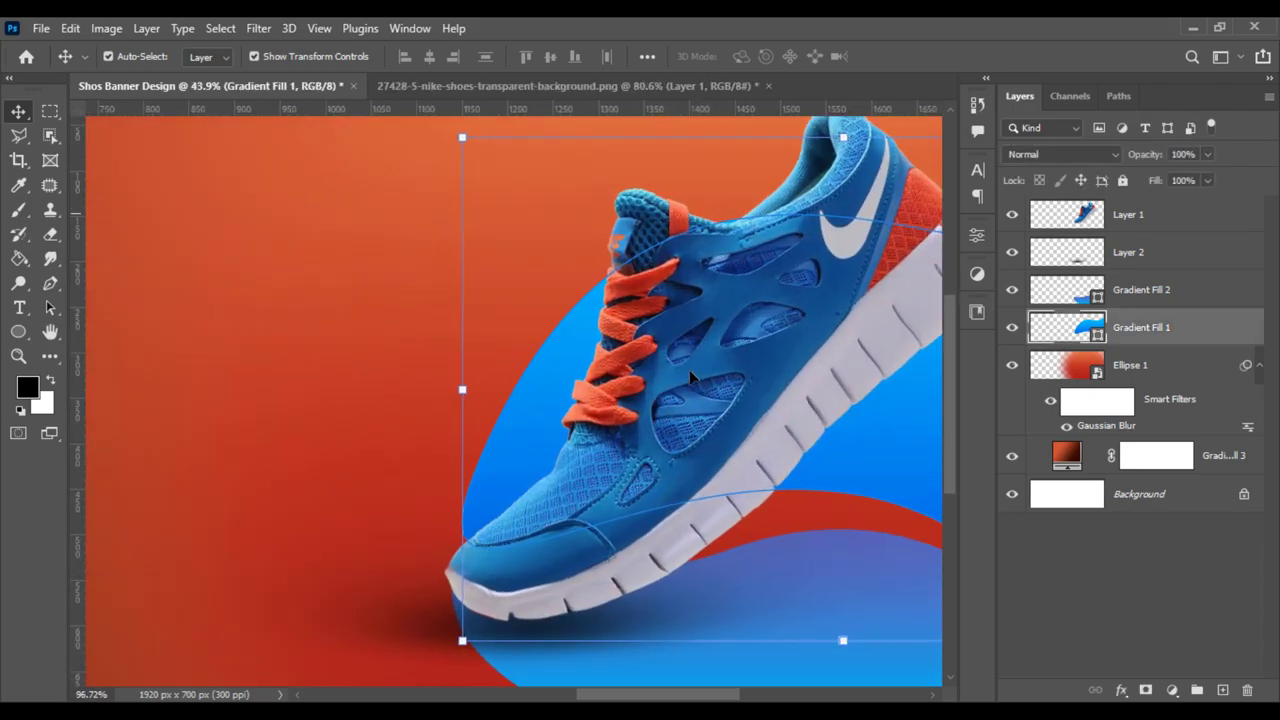
pyautogui.click(462, 392)
pyautogui.moveTo(446, 364); pyautogui.dragTo(496, 268)
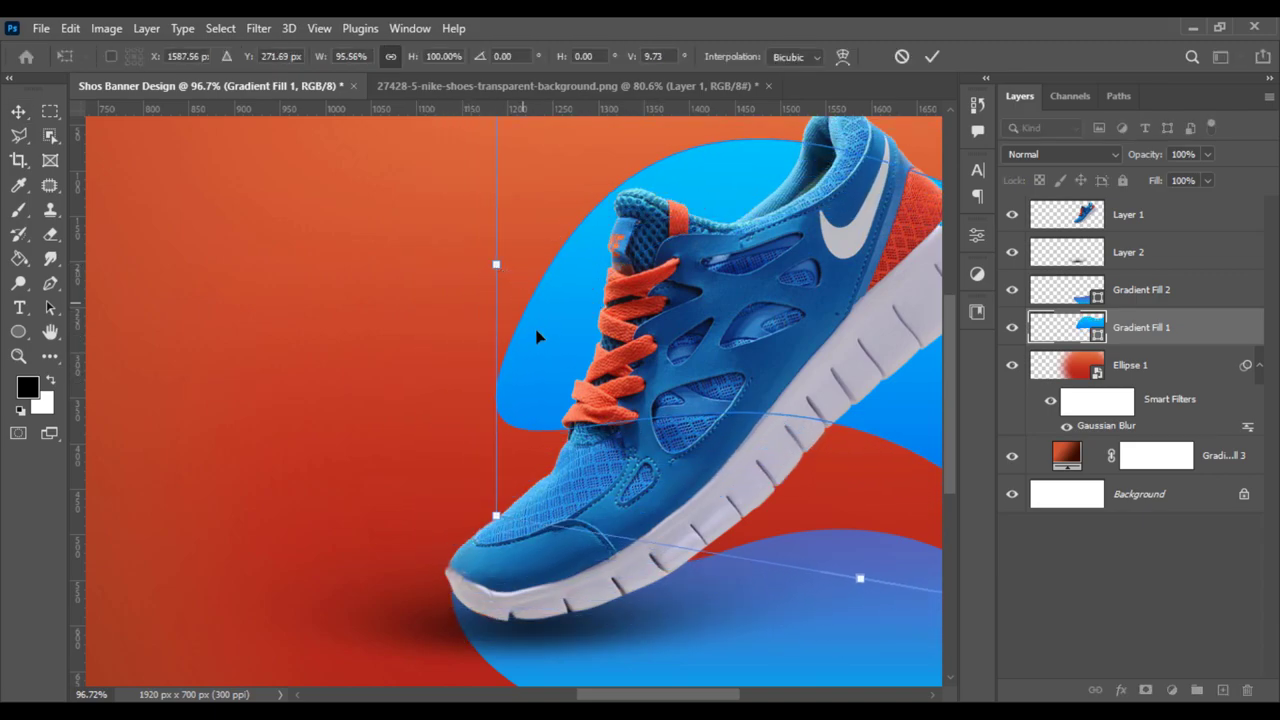
pyautogui.hotkey('ctrl', 'z')
pyautogui.press('Return')
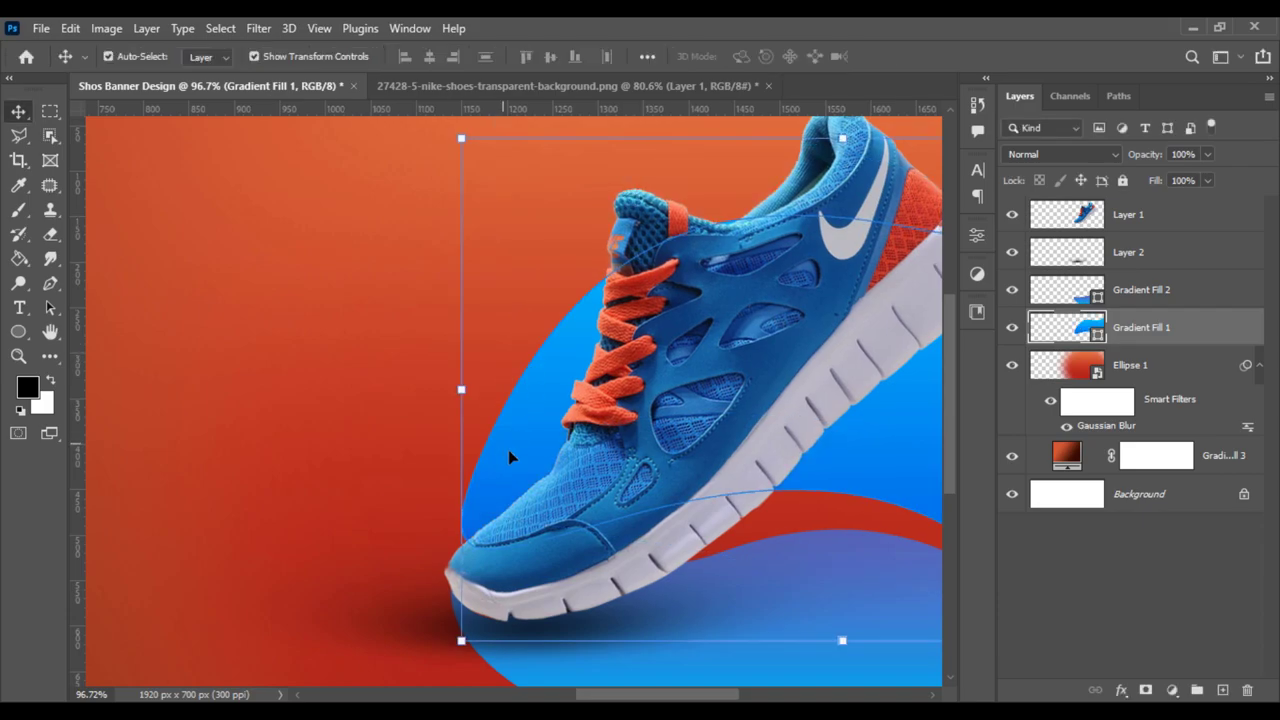
# Step: Deselect the blue wave layer and recentre the banner in the view
pyautogui.scroll(-2, 510, 451)
pyautogui.scroll(-3, 530, 520)
pyautogui.scroll(-1, 547, 600)
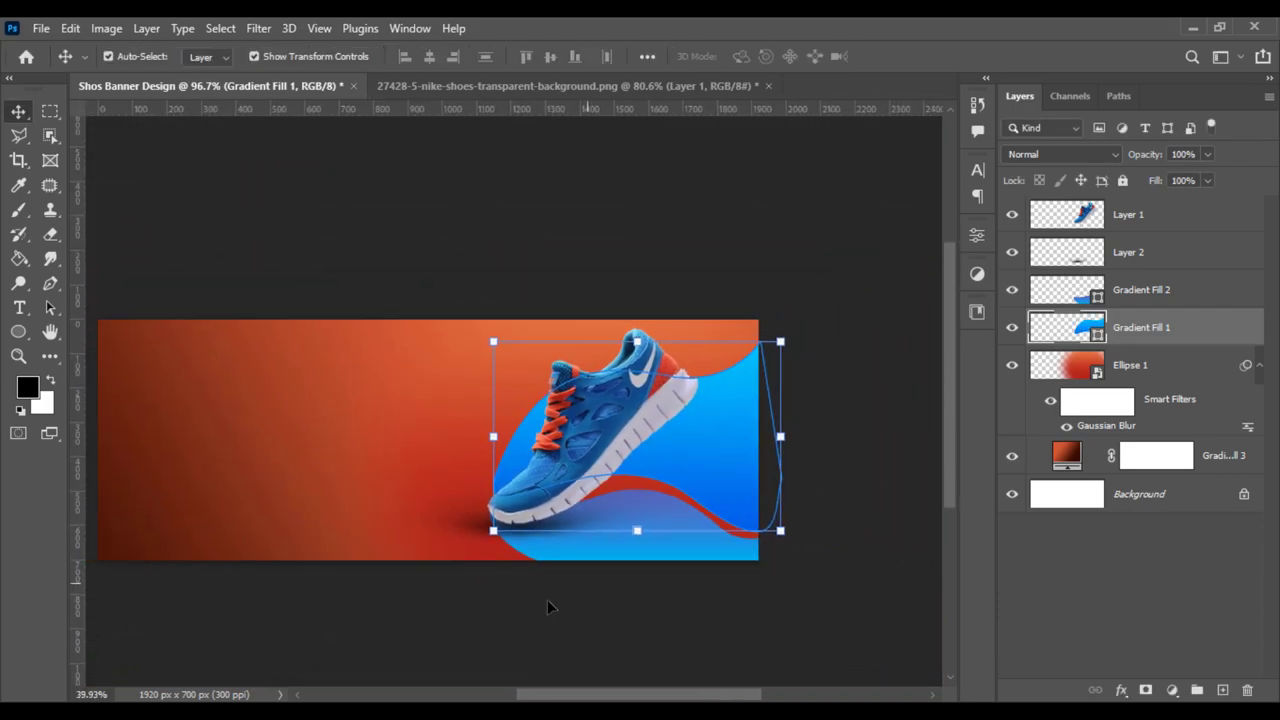
pyautogui.click(443, 586)
pyautogui.scroll(-1, 428, 586)
pyautogui.moveTo(349, 571); pyautogui.dragTo(430, 585)
pyautogui.scroll(1, 430, 585)
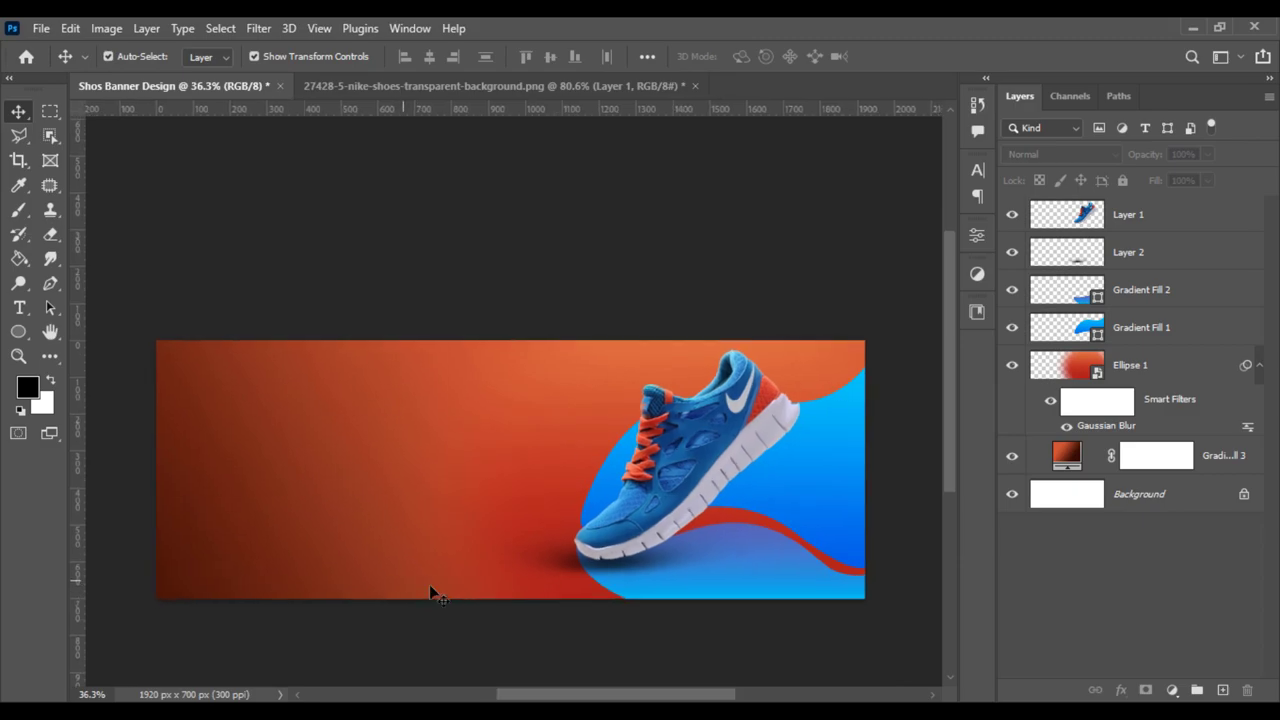
pyautogui.scroll(1, 430, 585)
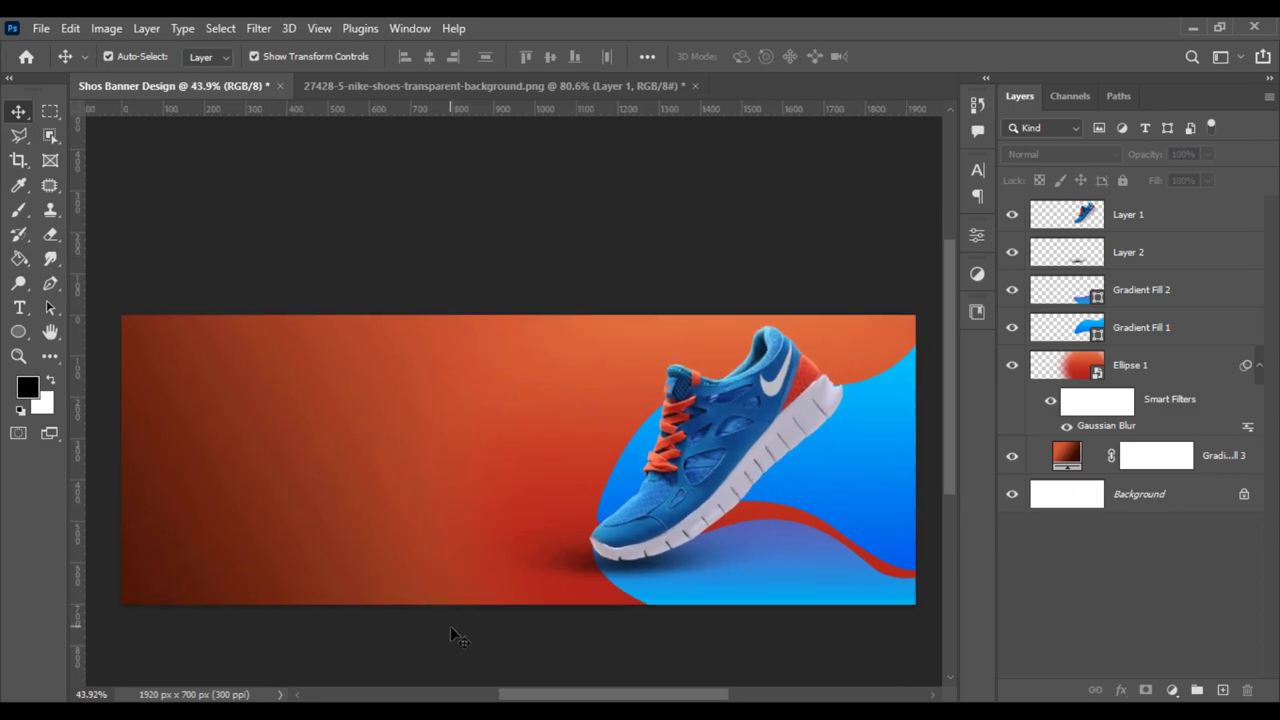
pyautogui.scroll(1, 450, 628)
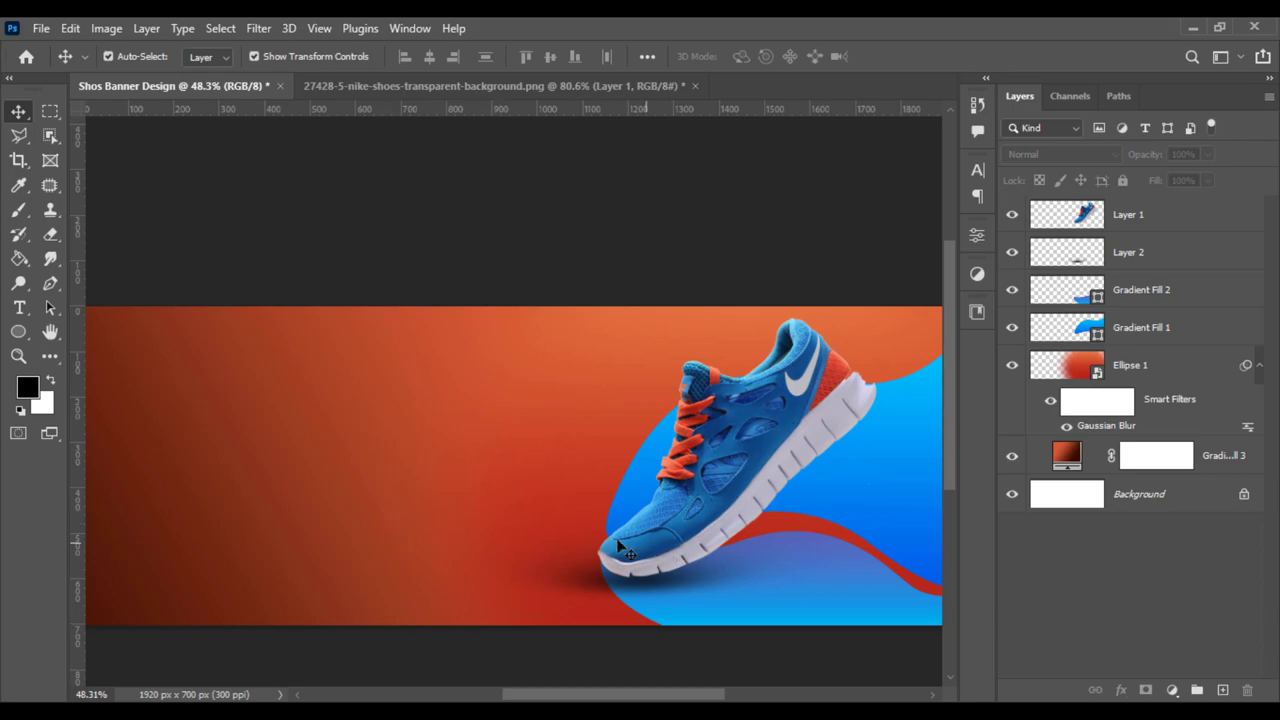
pyautogui.scroll(-1, 535, 530)
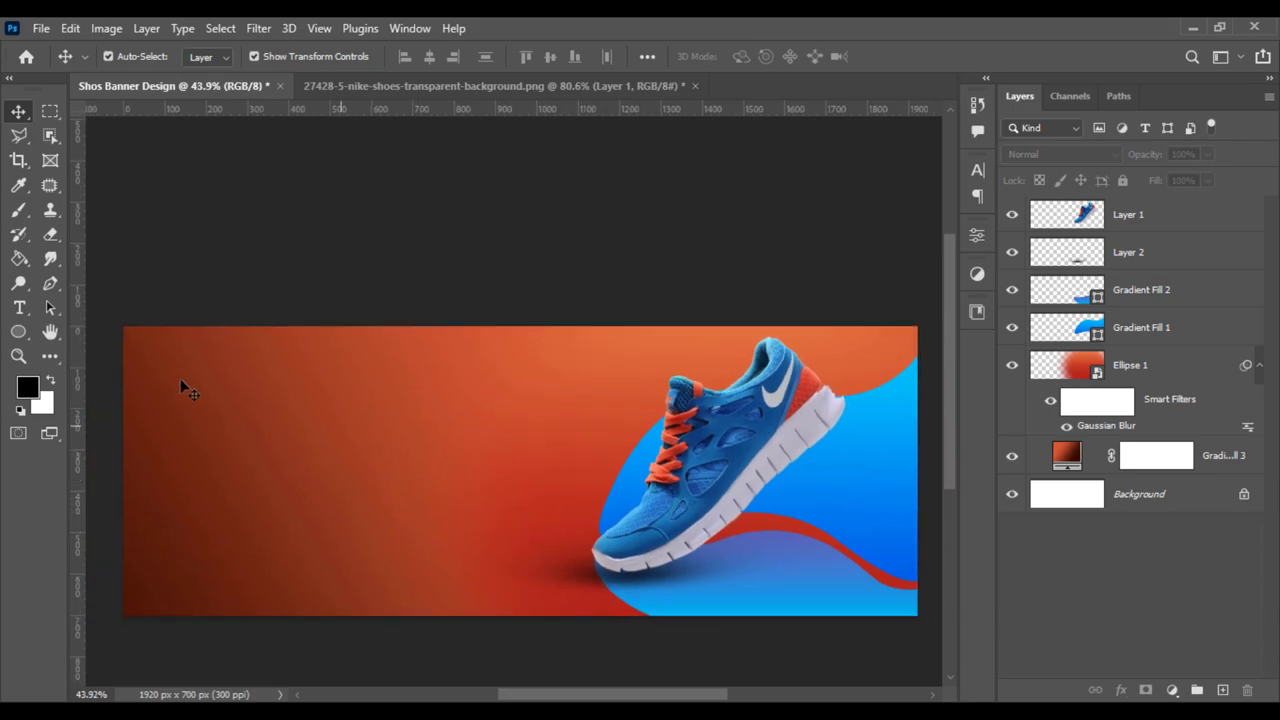
# Step: Draw a closed wavy outline along the banner's top edge with the Pen tool
pyautogui.click(50, 284)
pyautogui.click(312, 307)
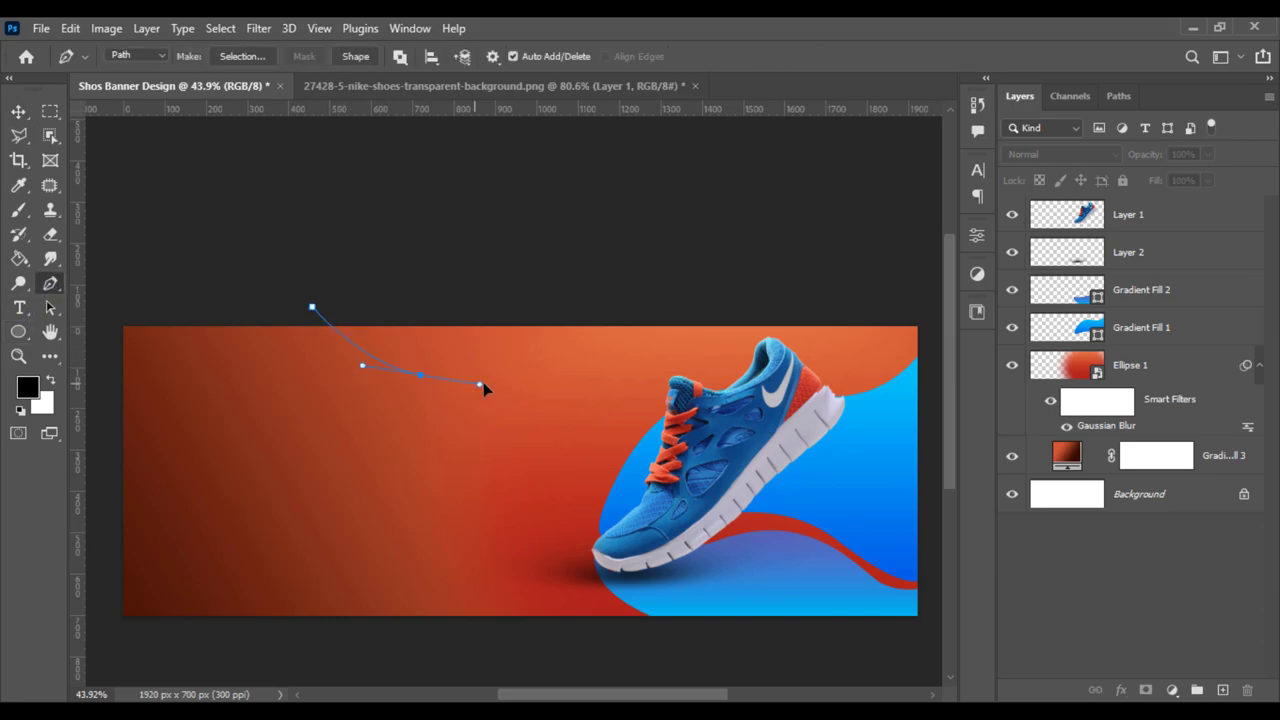
pyautogui.moveTo(712, 325); pyautogui.dragTo(756, 256)
pyautogui.keyDown('alt'); pyautogui.click(713, 327); pyautogui.keyUp('alt')
pyautogui.click(464, 271)
pyautogui.click(363, 283)
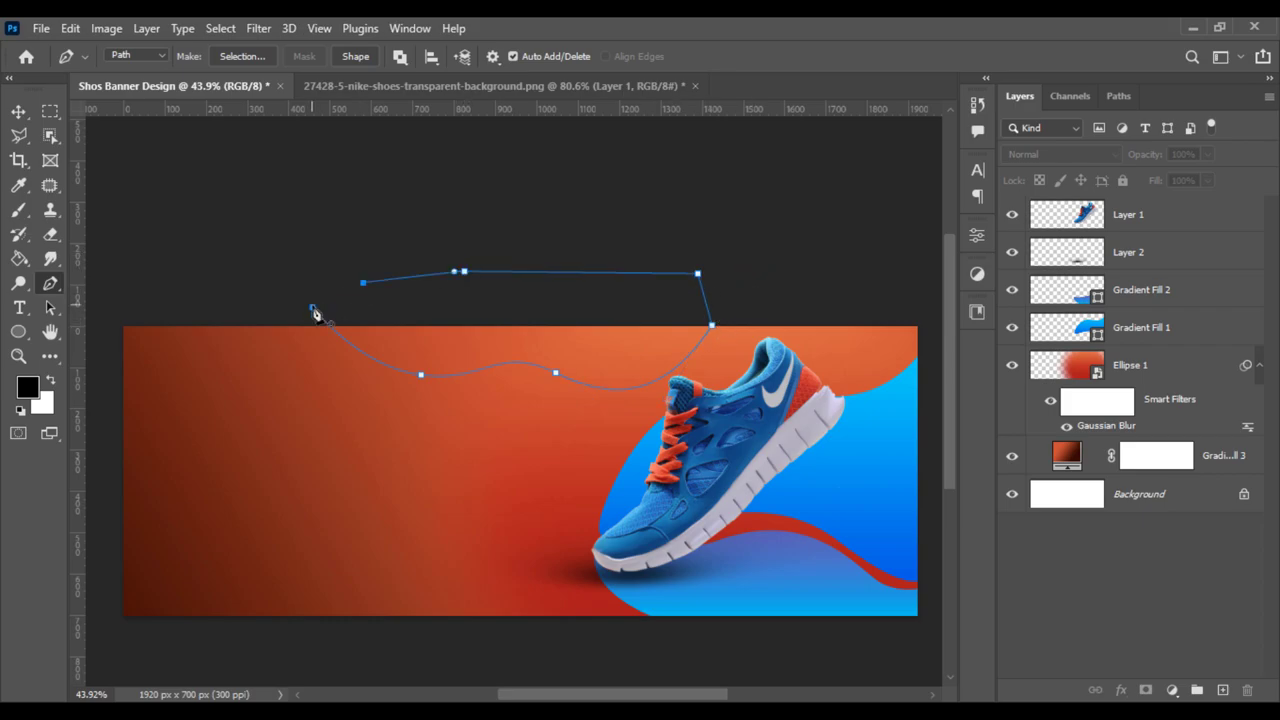
pyautogui.click(313, 308)
# Step: Fill the wave with a gradient whose left stop is white #ffffff fading to transparent
pyautogui.click(1172, 690)
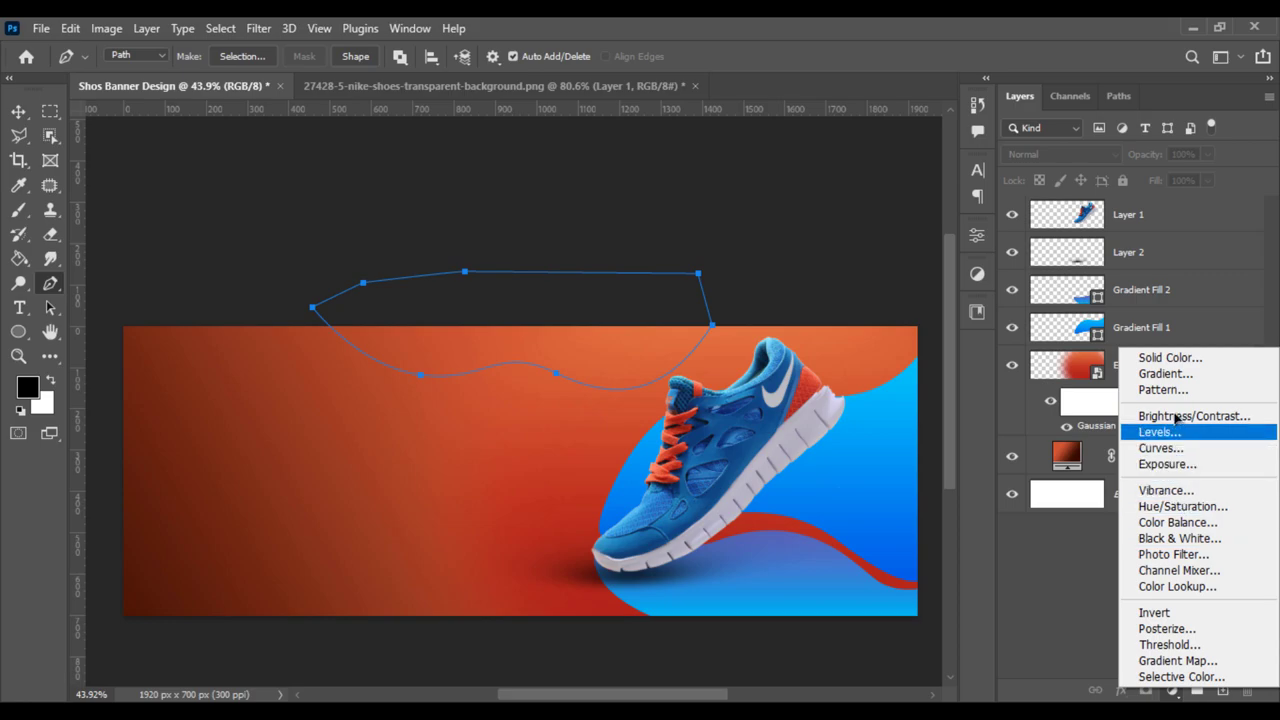
pyautogui.click(1157, 369)
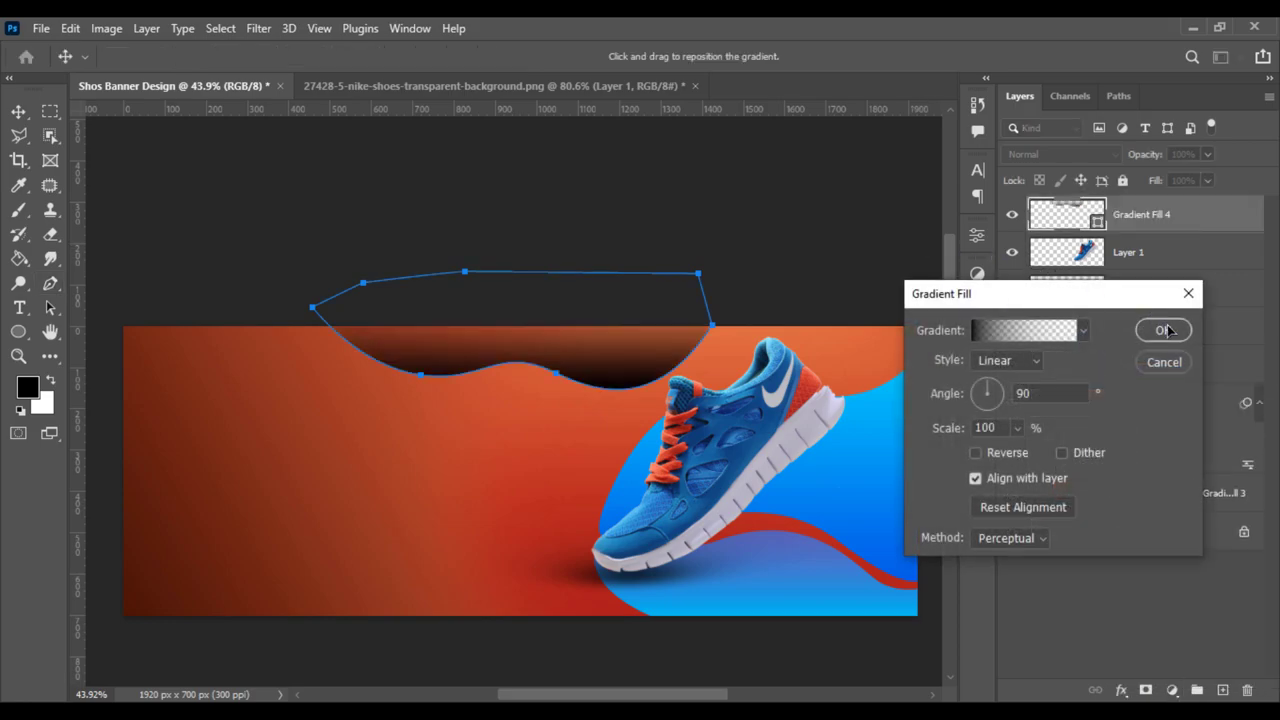
pyautogui.click(1030, 338)
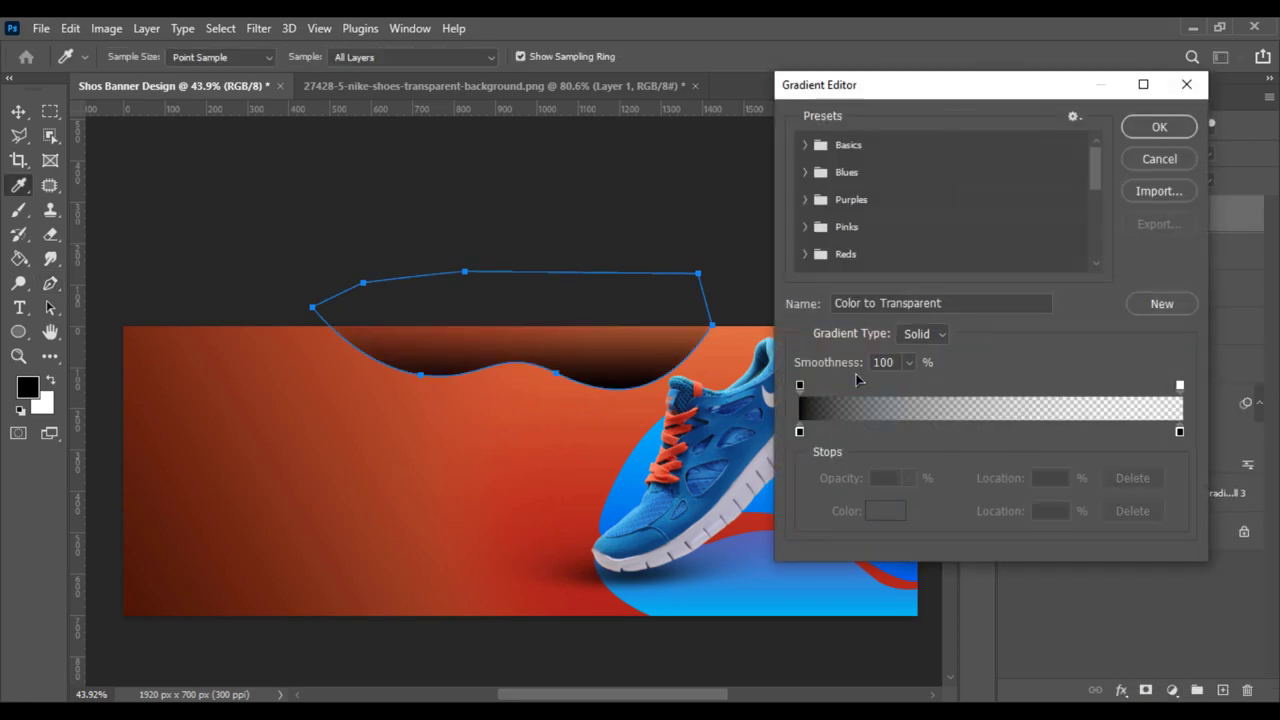
pyautogui.doubleClick(799, 431)
pyautogui.write('ffffff')
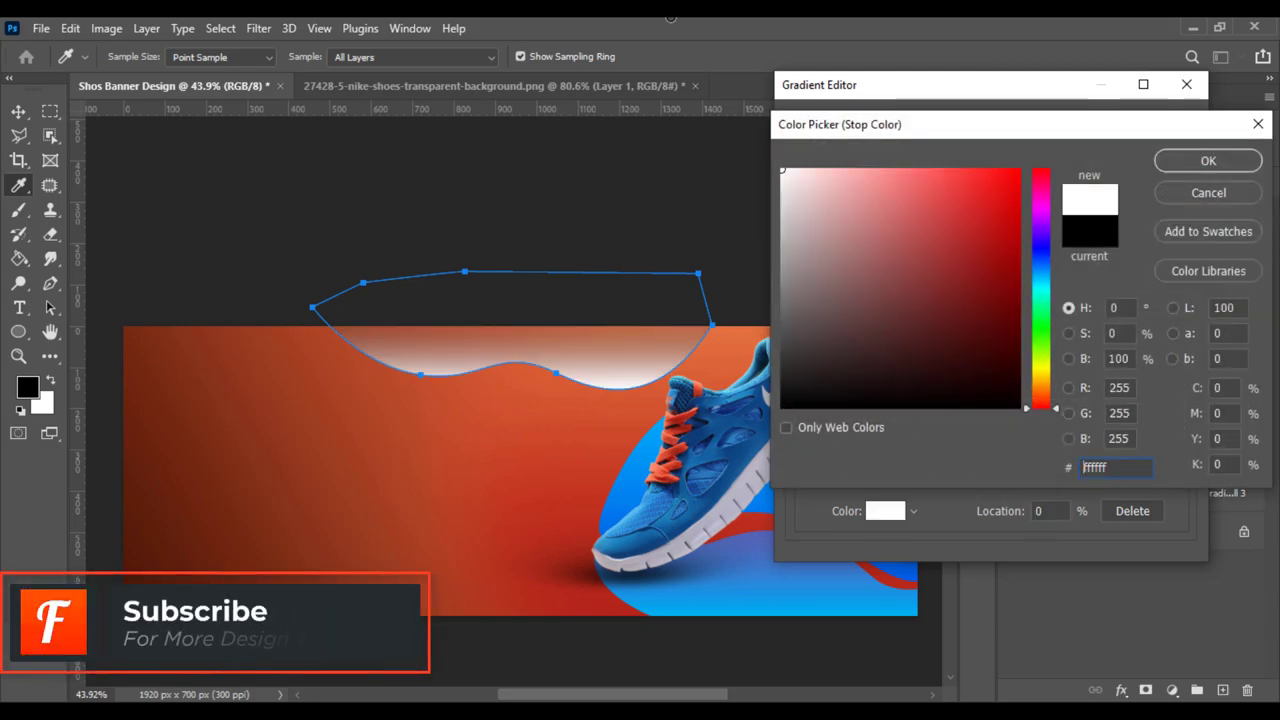
pyautogui.click(1208, 160)
pyautogui.click(1172, 126)
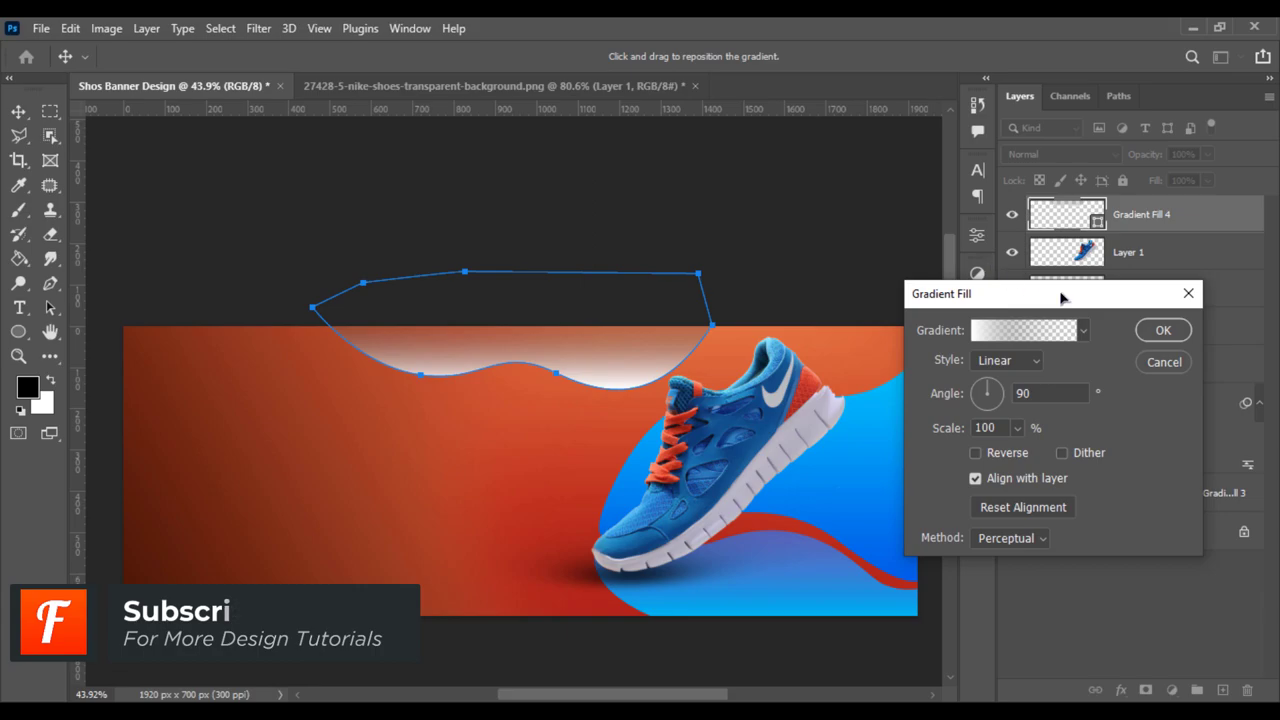
pyautogui.click(1163, 330)
# Step: Move the white wave shape to the right so it sits above the shoe
pyautogui.click(19, 111)
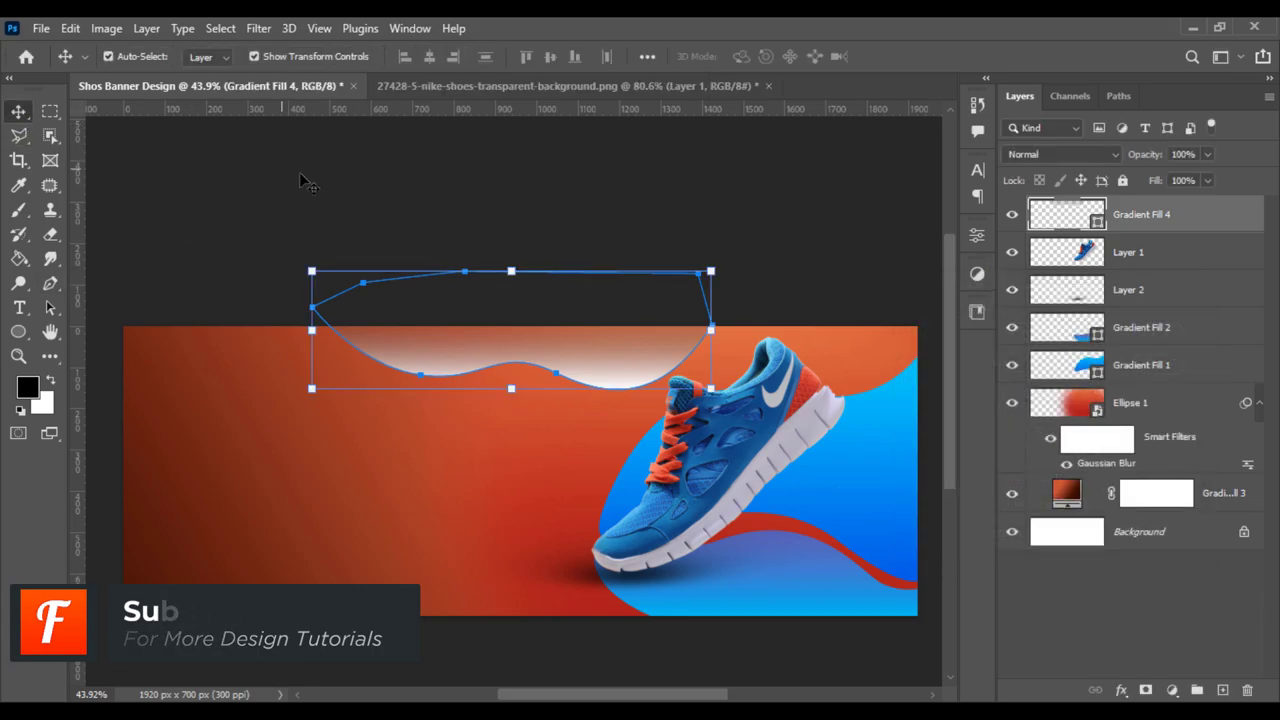
pyautogui.click(437, 220)
pyautogui.moveTo(622, 372); pyautogui.dragTo(823, 366)
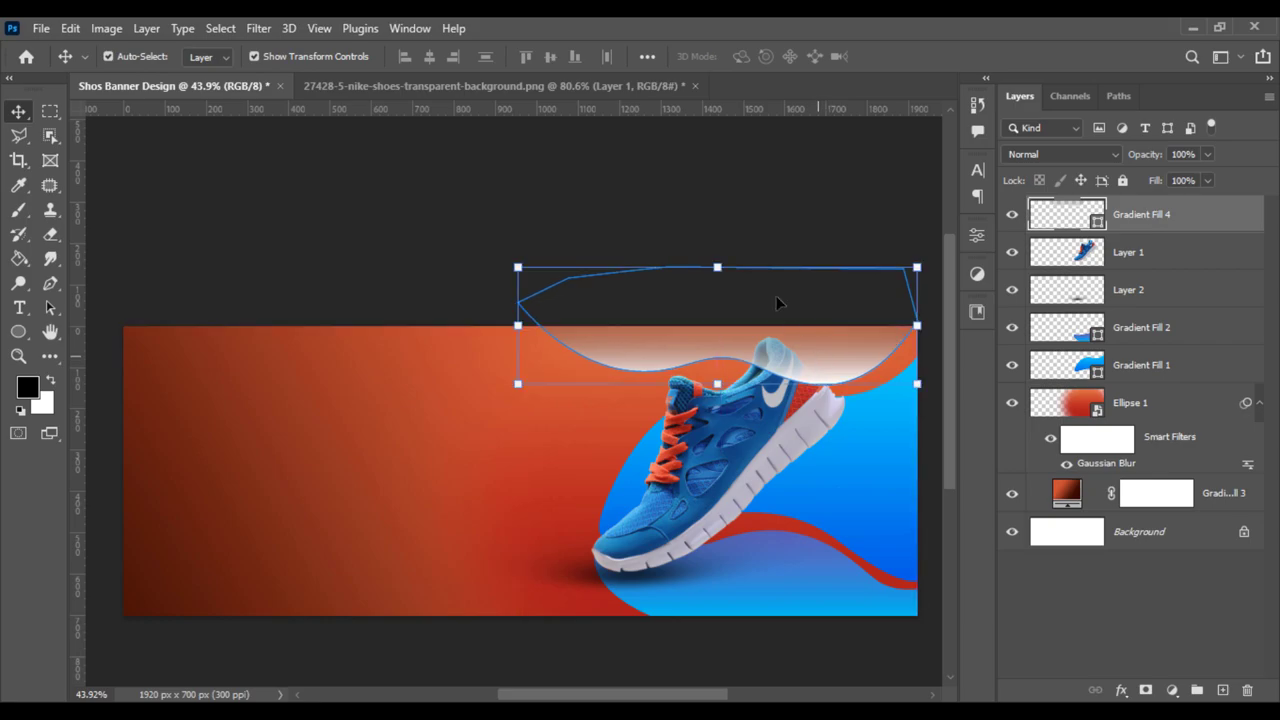
pyautogui.click(771, 239)
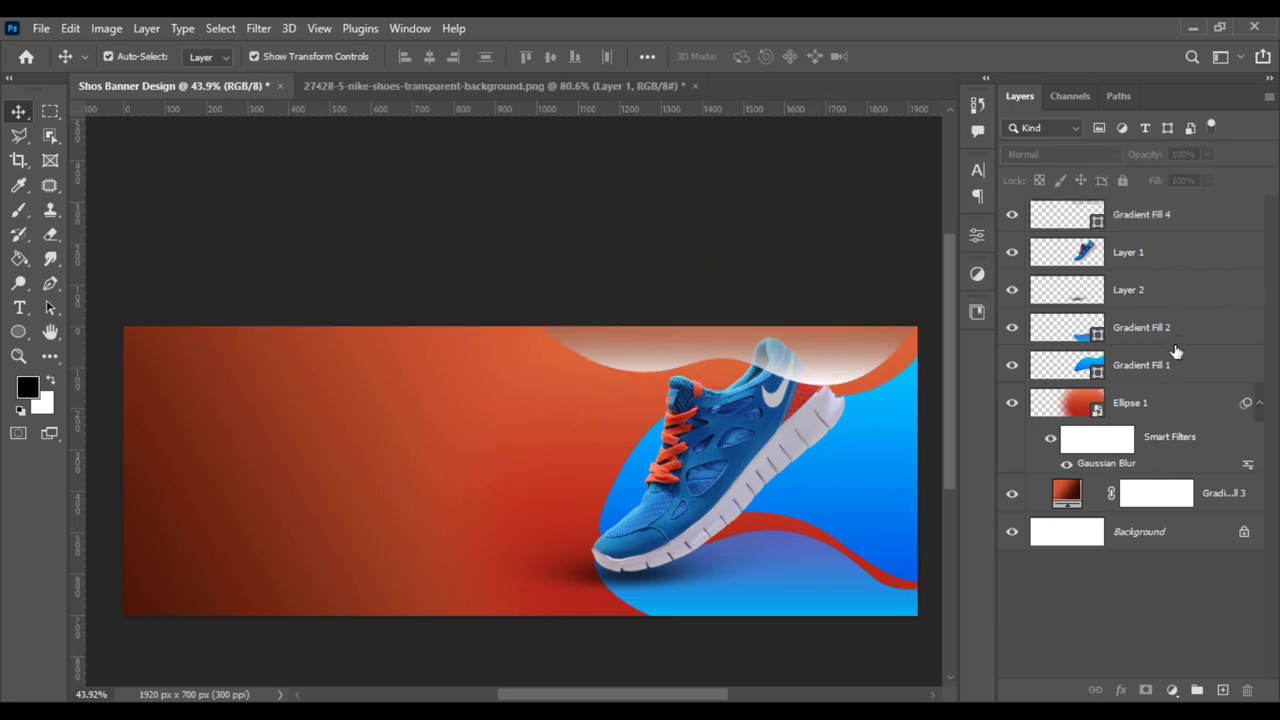
# Step: Place the white wave layer beneath the blue waves and lower its opacity to 23%
pyautogui.moveTo(1160, 225); pyautogui.dragTo(1208, 399)
pyautogui.click(1201, 621)
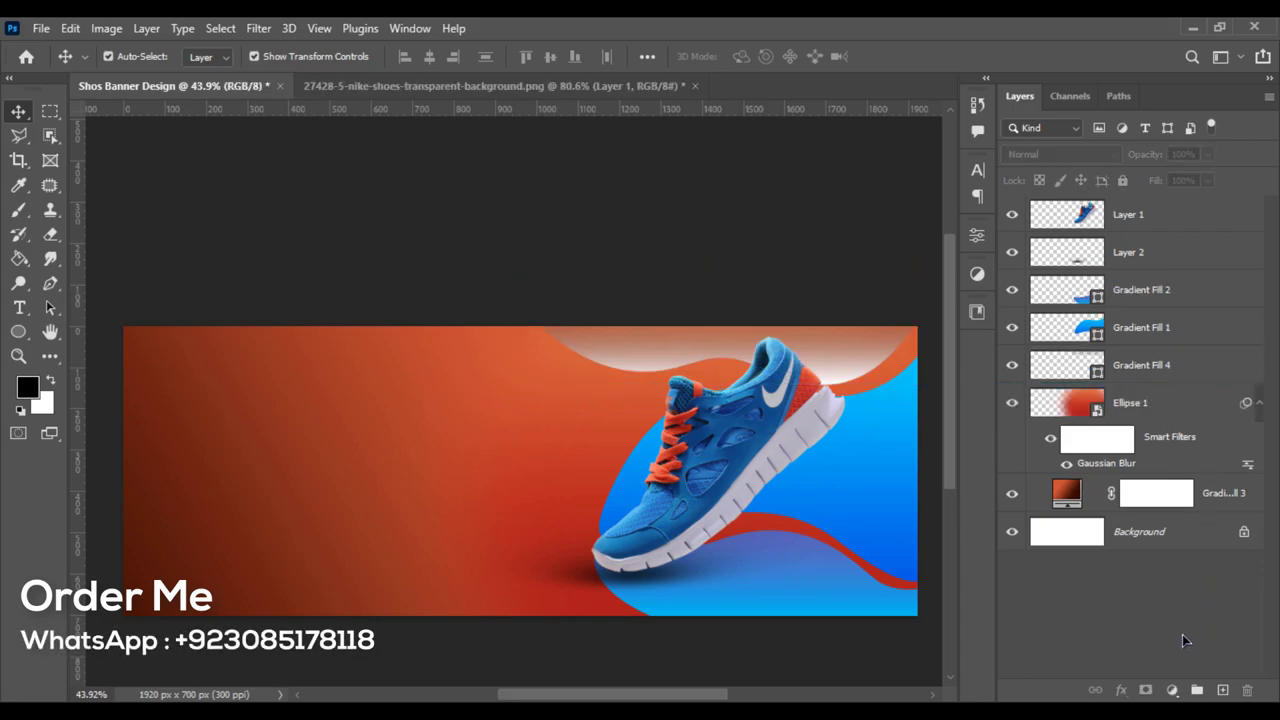
pyautogui.click(1173, 374)
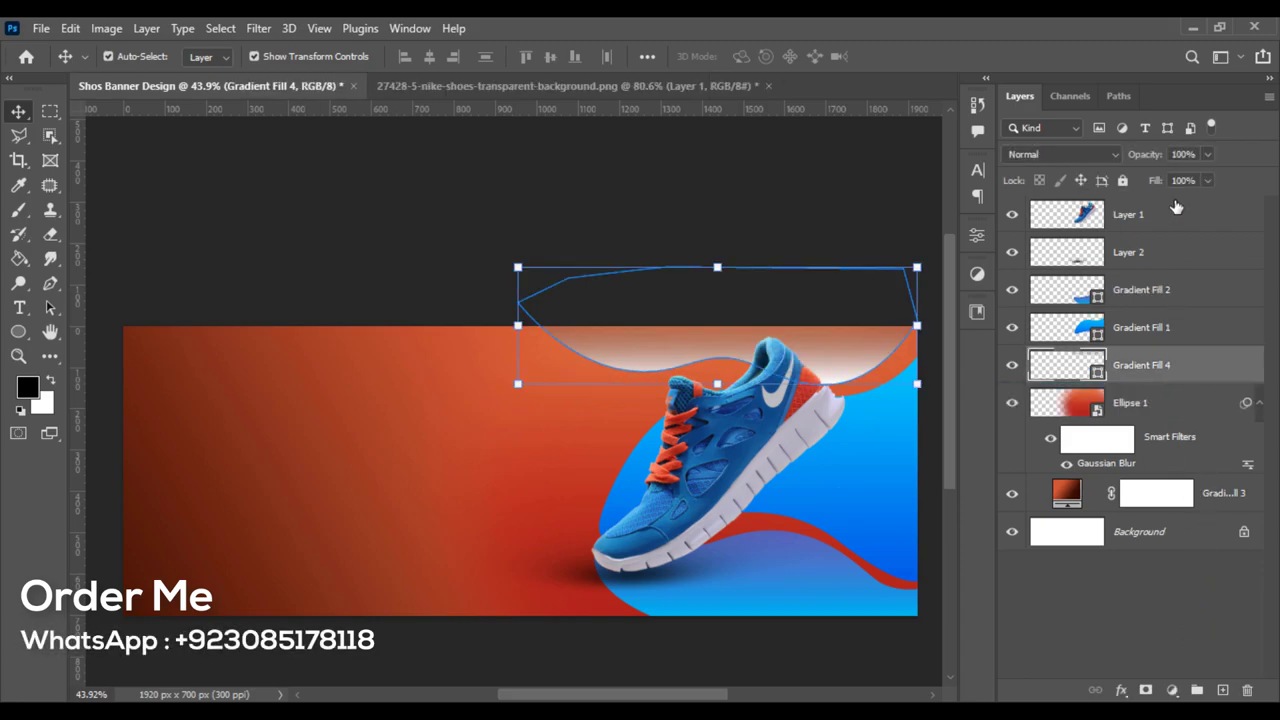
pyautogui.click(1207, 154)
pyautogui.moveTo(1141, 175); pyautogui.dragTo(1157, 177)
pyautogui.click(930, 186)
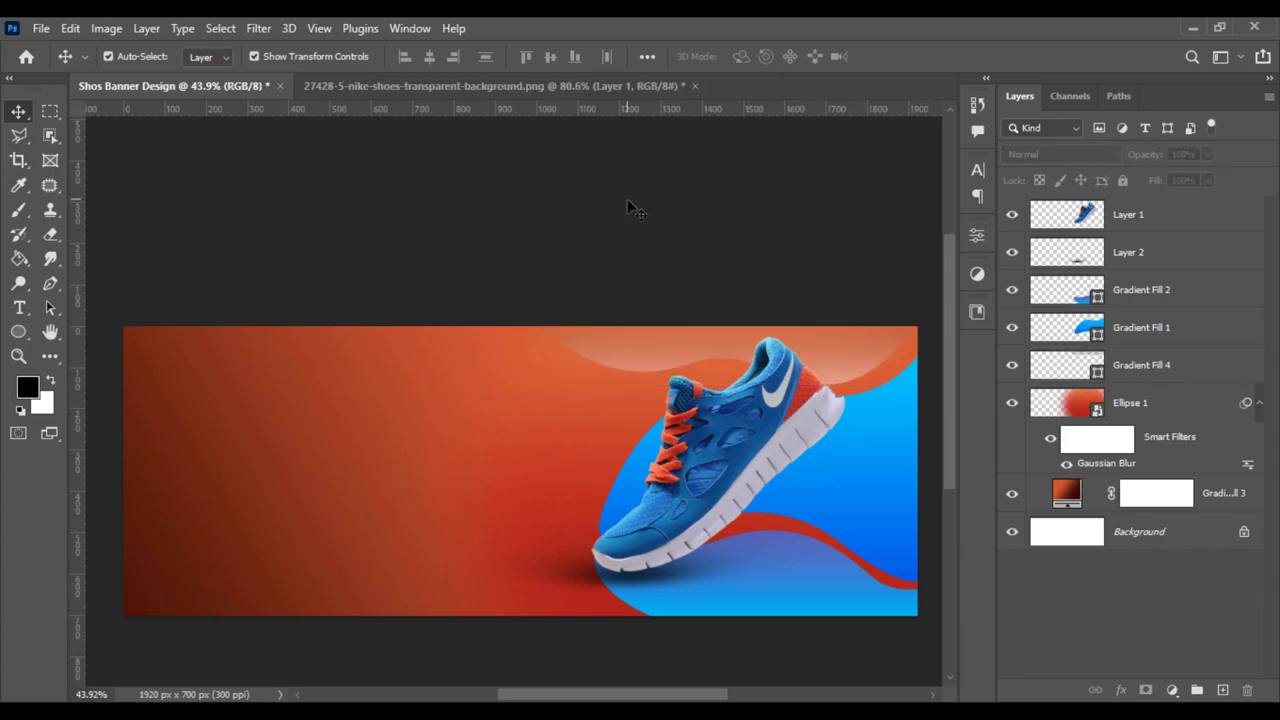
pyautogui.scroll(-1, 627, 198)
pyautogui.scroll(-2, 627, 198)
pyautogui.scroll(-2, 580, 220)
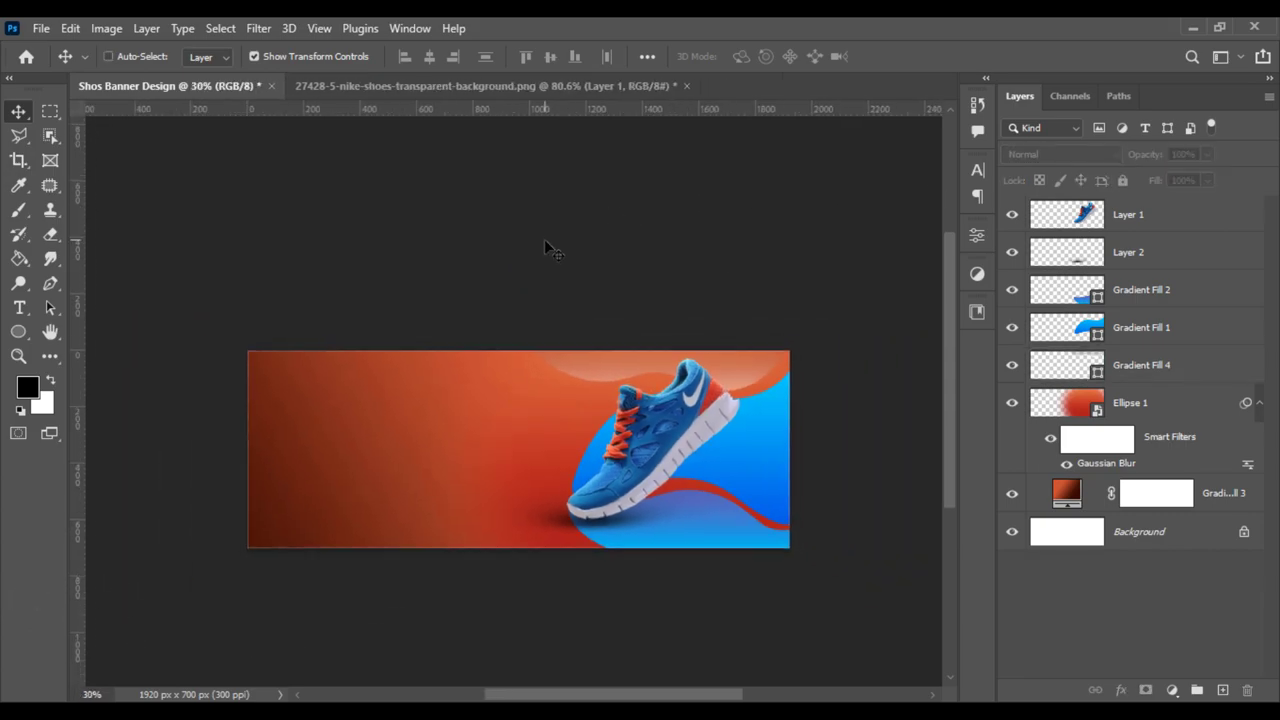
pyautogui.scroll(2, 545, 241)
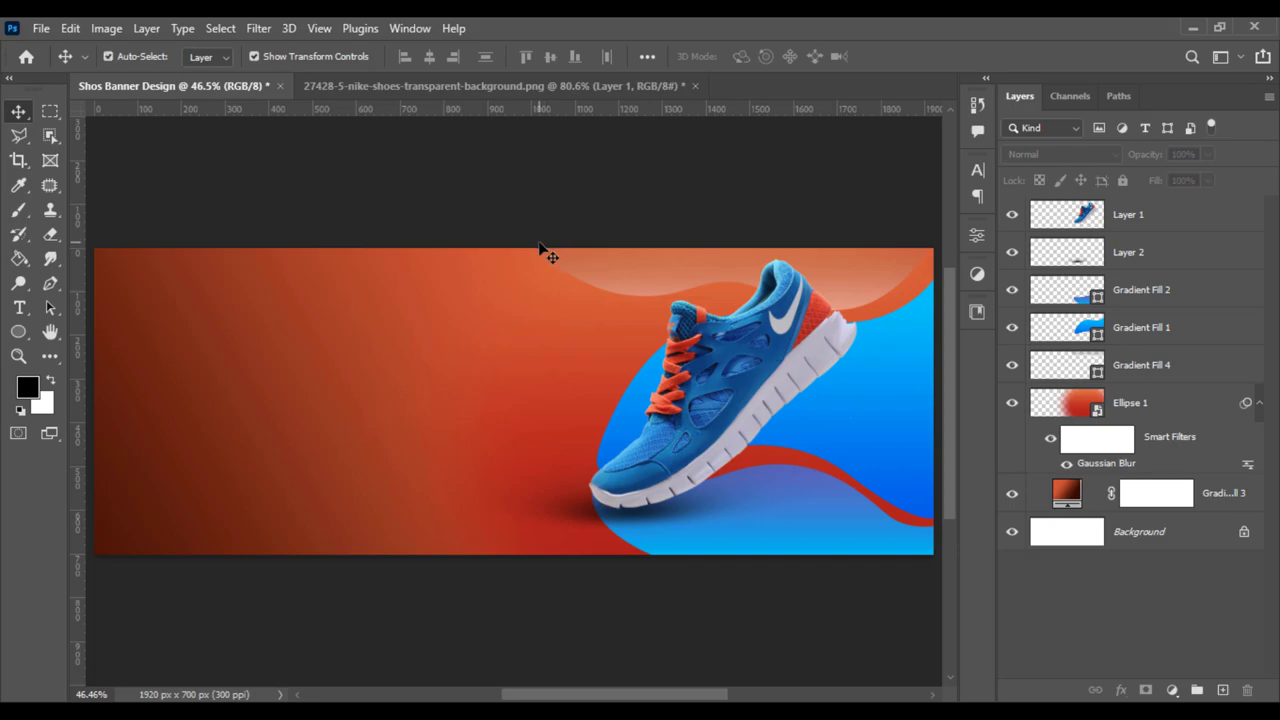
# Step: Type the headline EXCLUSIVE in a new text layer on the banner's upper left
pyautogui.click(19, 308)
pyautogui.click(191, 354)
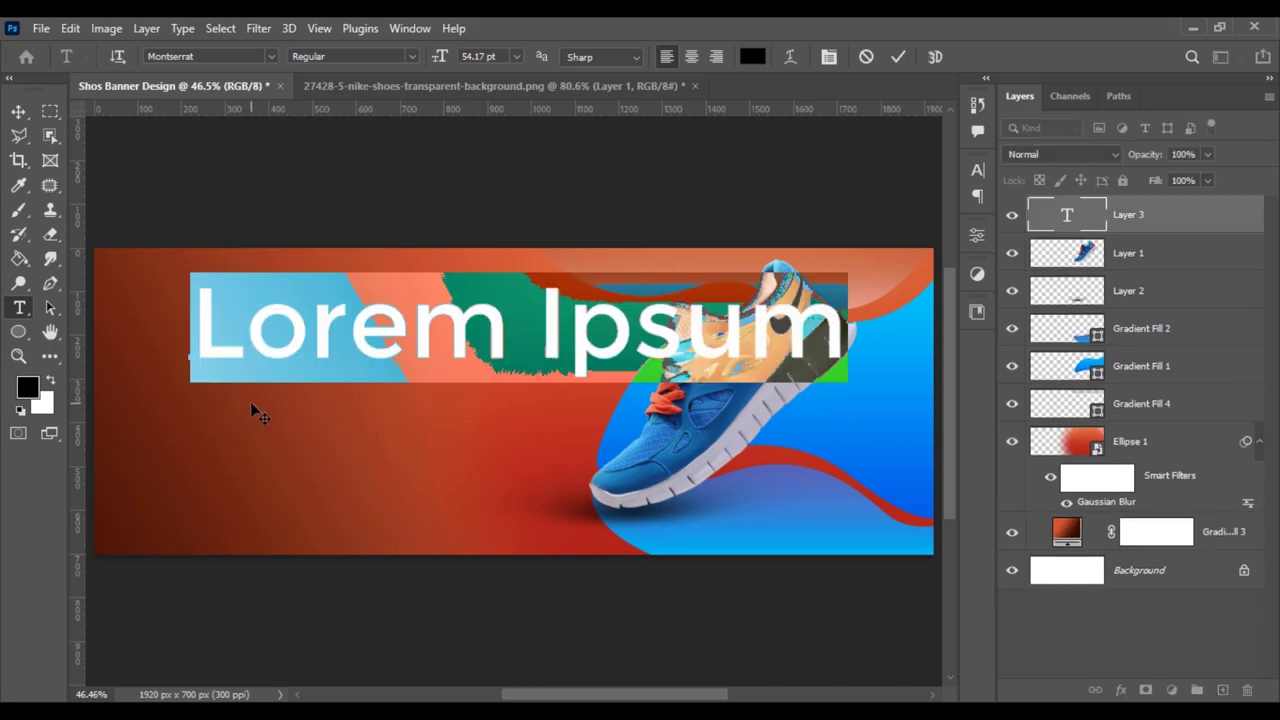
pyautogui.write('Ec')
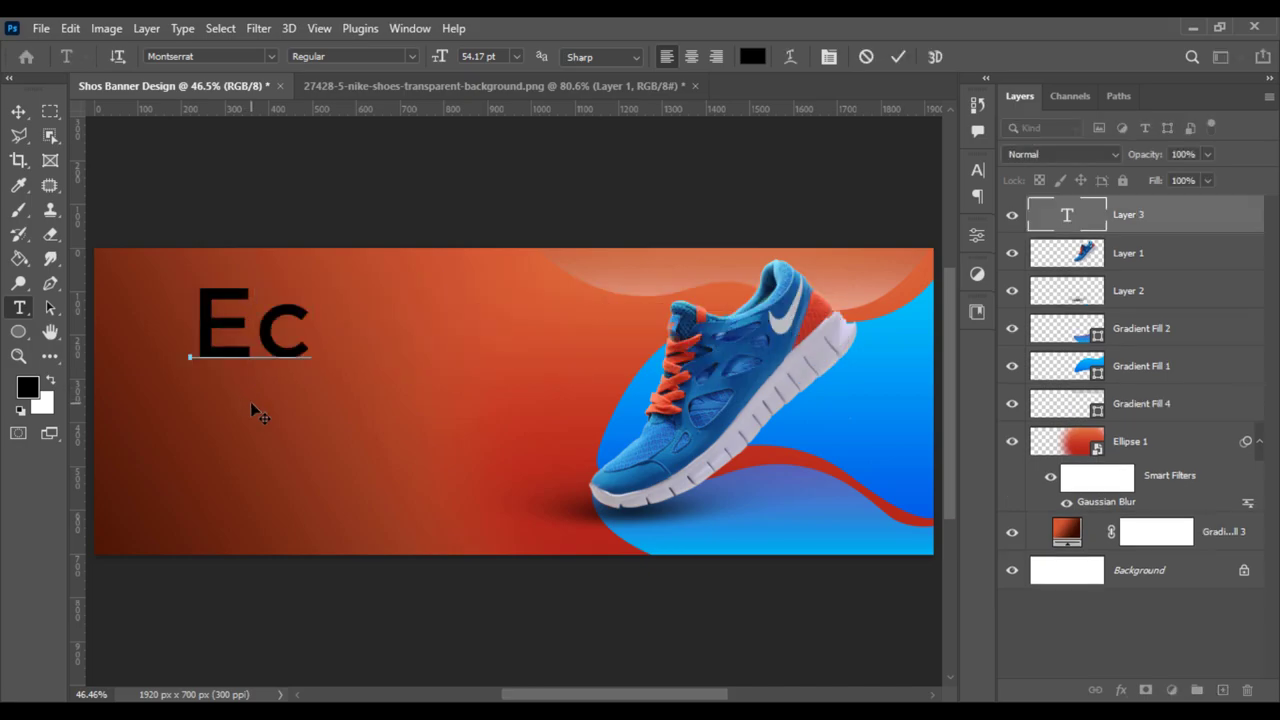
pyautogui.press('BackSpace')
pyautogui.write('C')
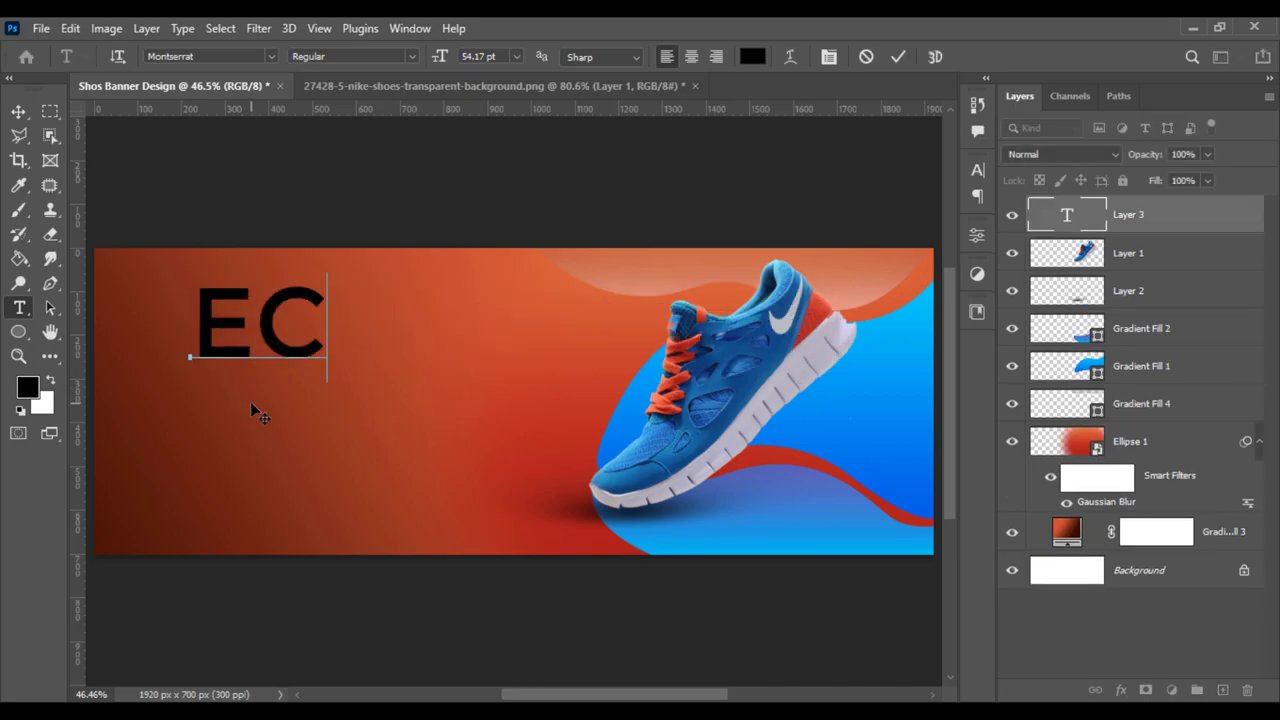
pyautogui.press('BackSpace')
pyautogui.write('X')
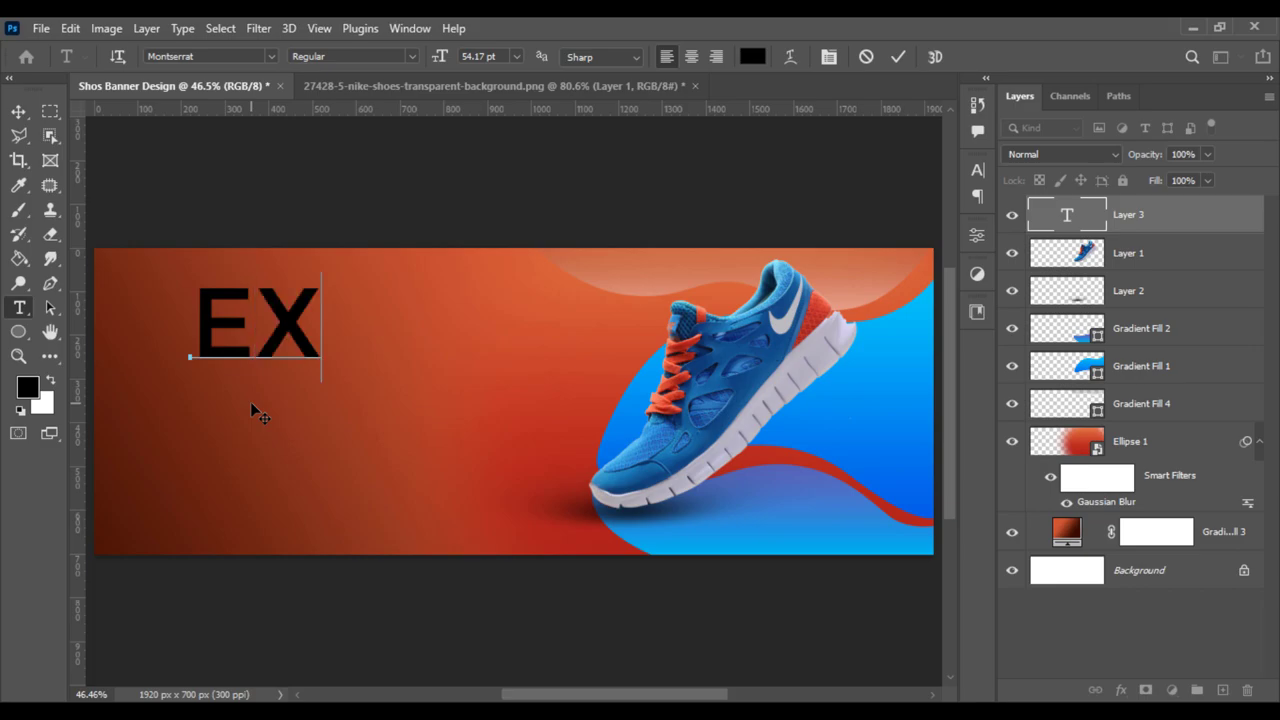
pyautogui.write('C')
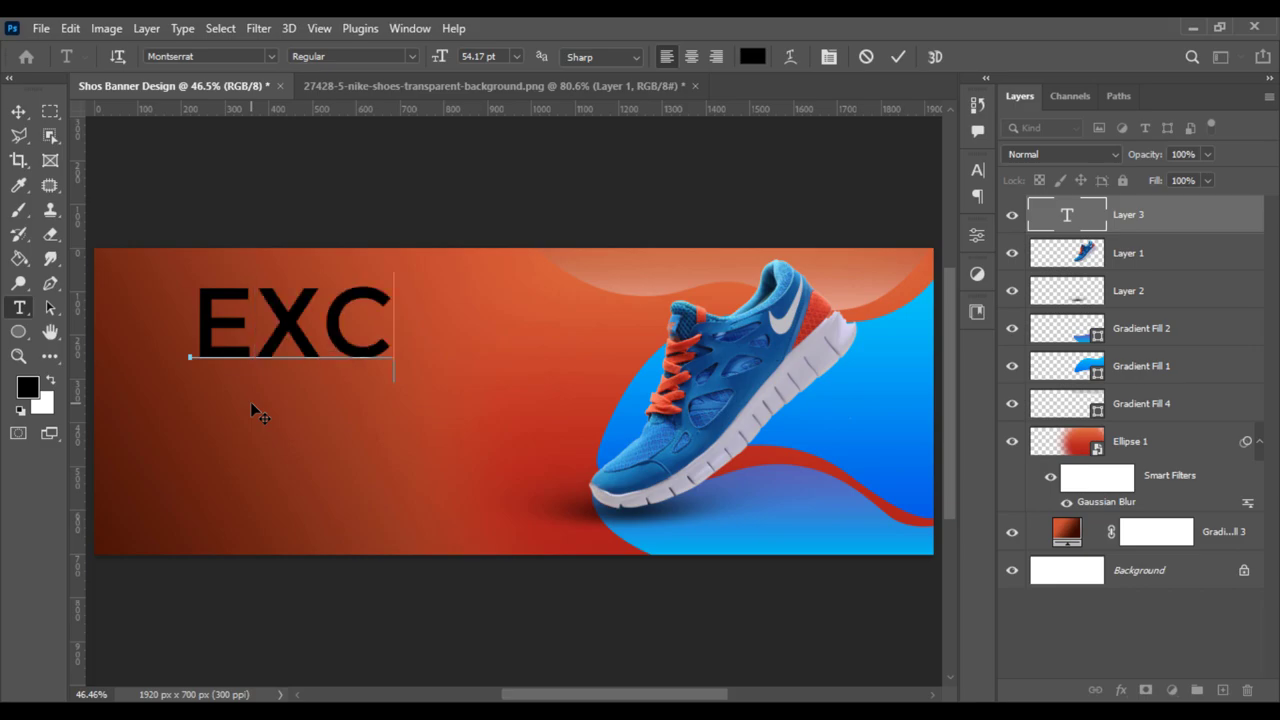
pyautogui.write('LU')
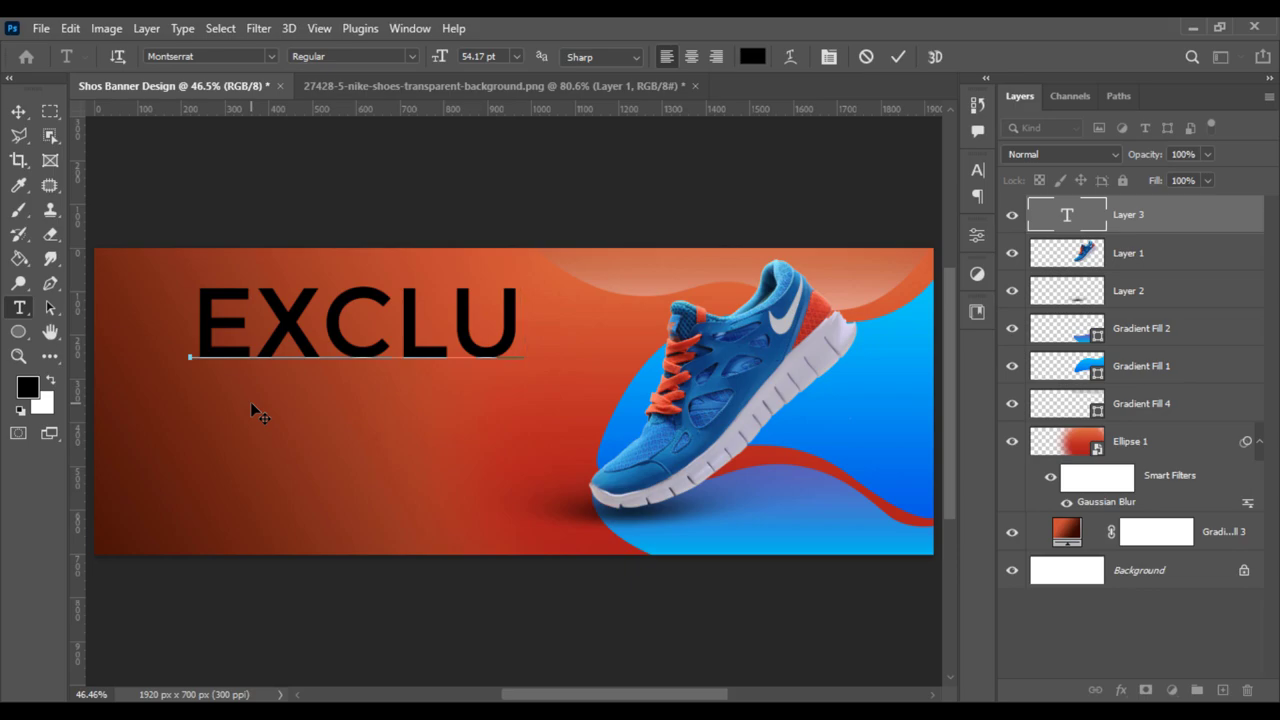
pyautogui.write('SI')
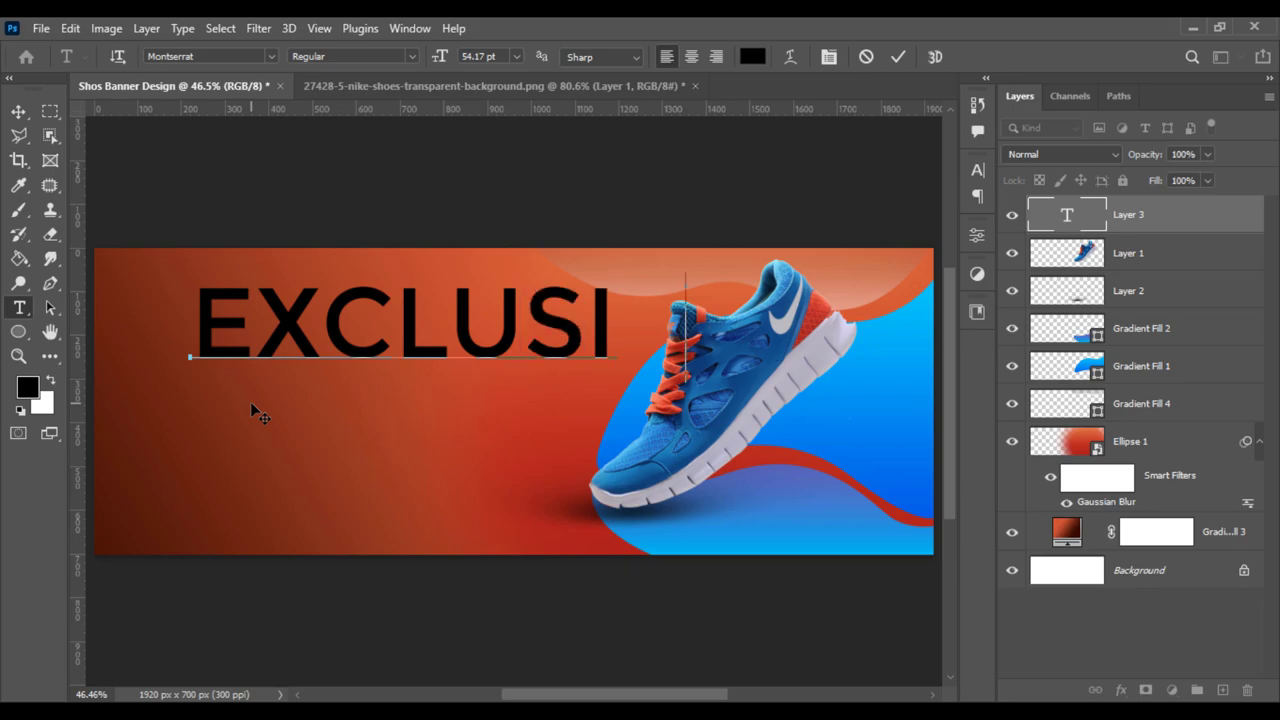
pyautogui.write('VE')
# Step: Select all the EXCLUSIVE text and browse the font family list
pyautogui.hotkey('ctrl', 'a')
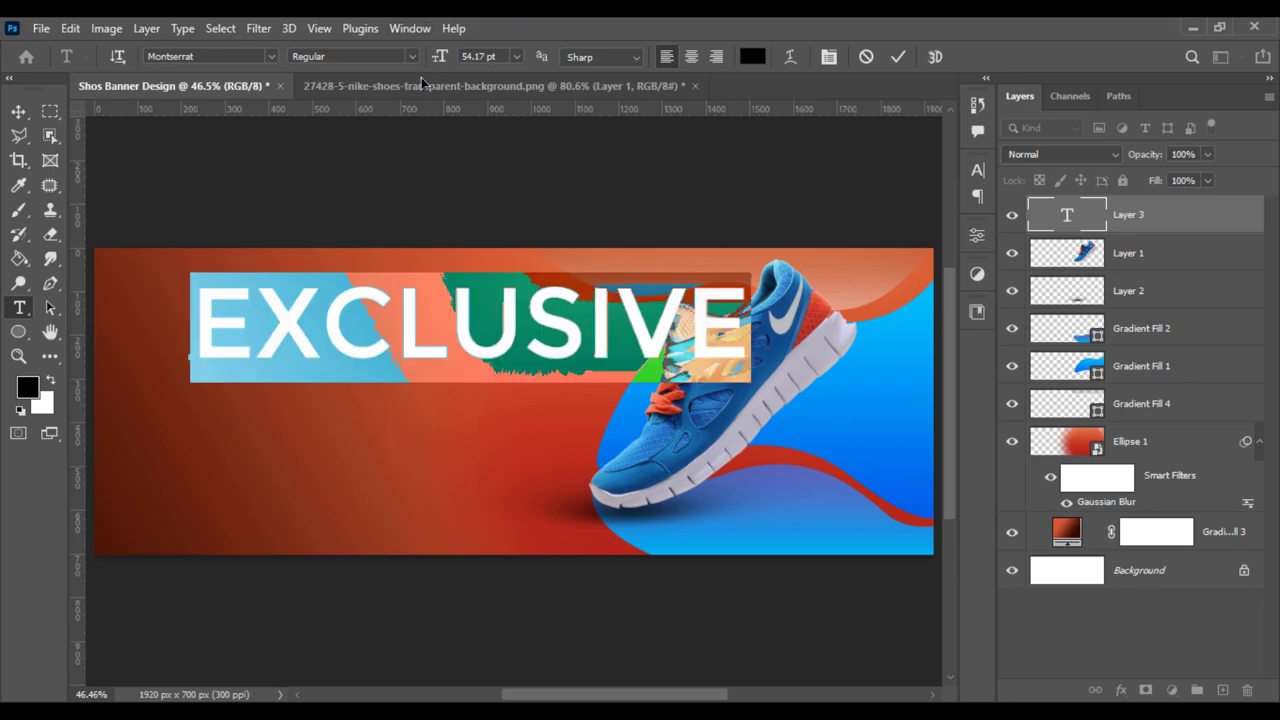
pyautogui.click(270, 56)
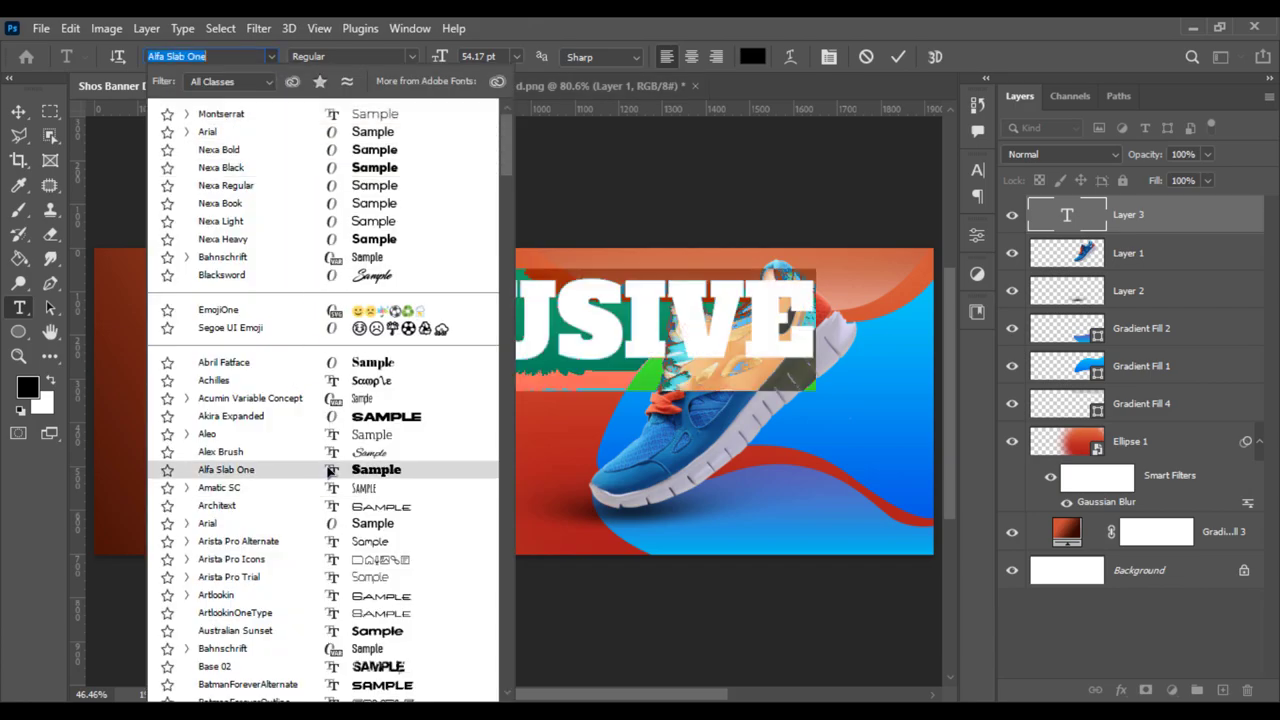
pyautogui.scroll(-3, 330, 472)
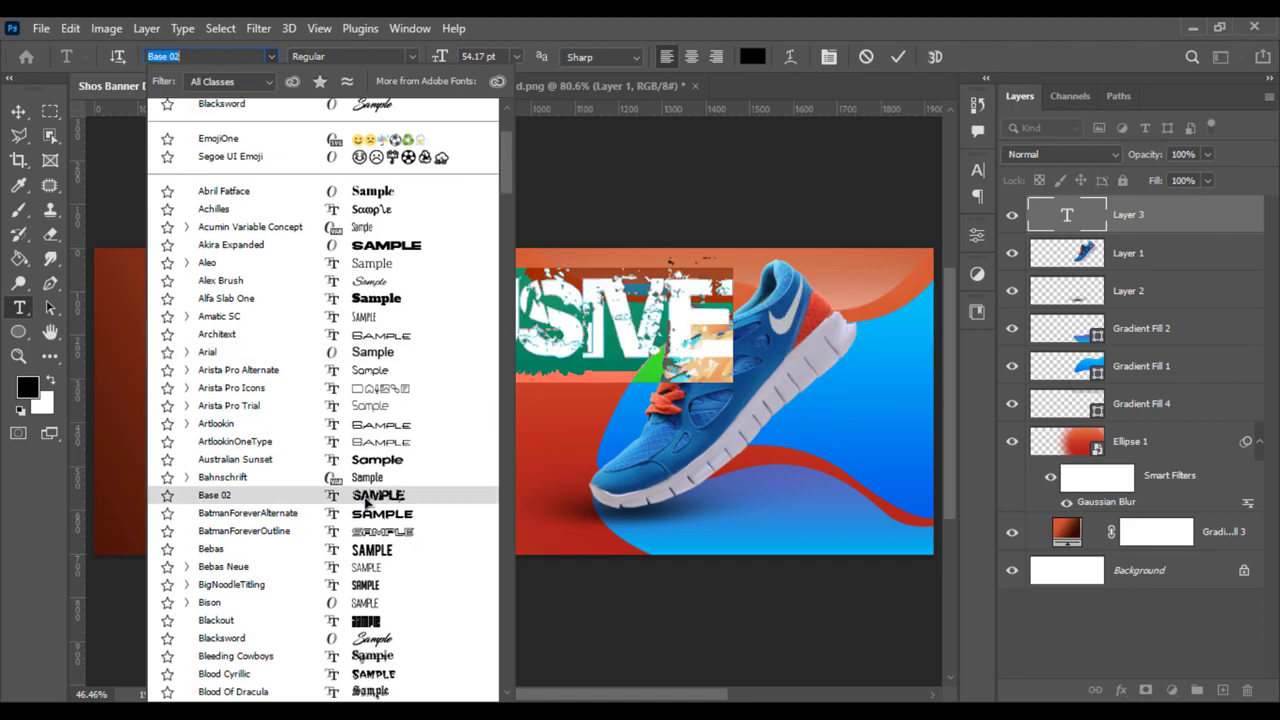
pyautogui.scroll(-1, 380, 533)
pyautogui.scroll(-3, 380, 535)
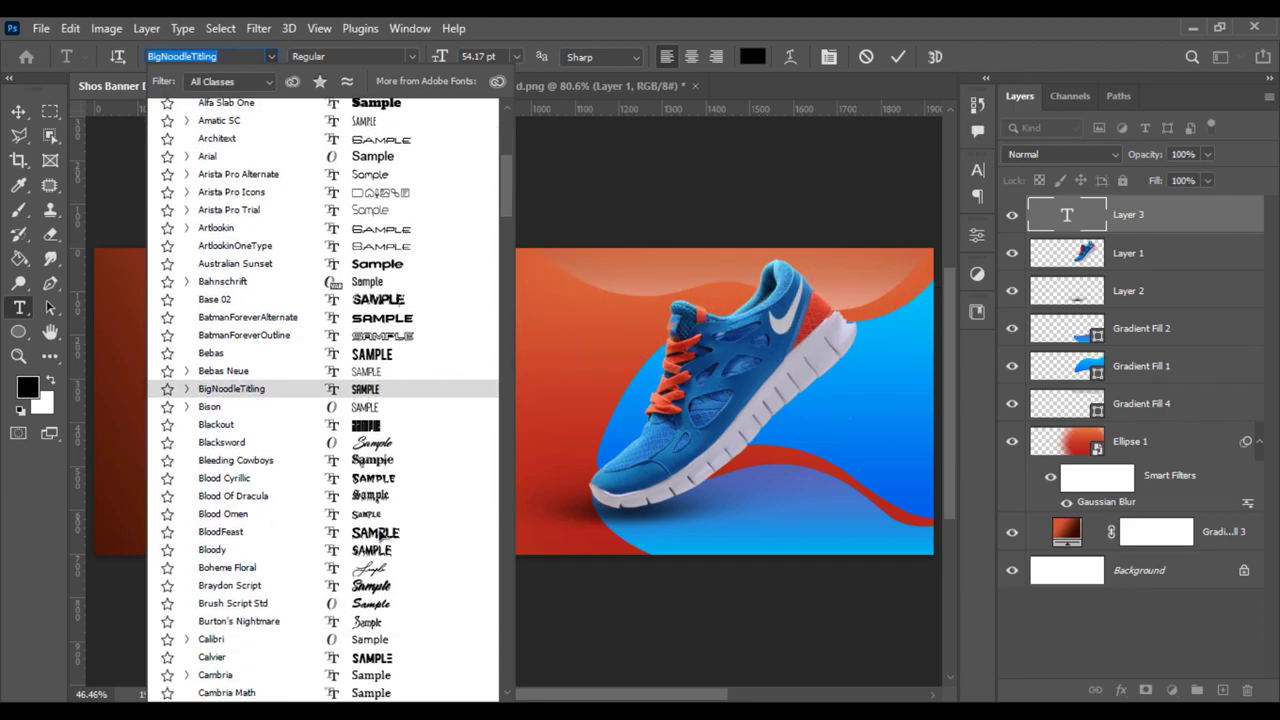
pyautogui.scroll(-2, 380, 537)
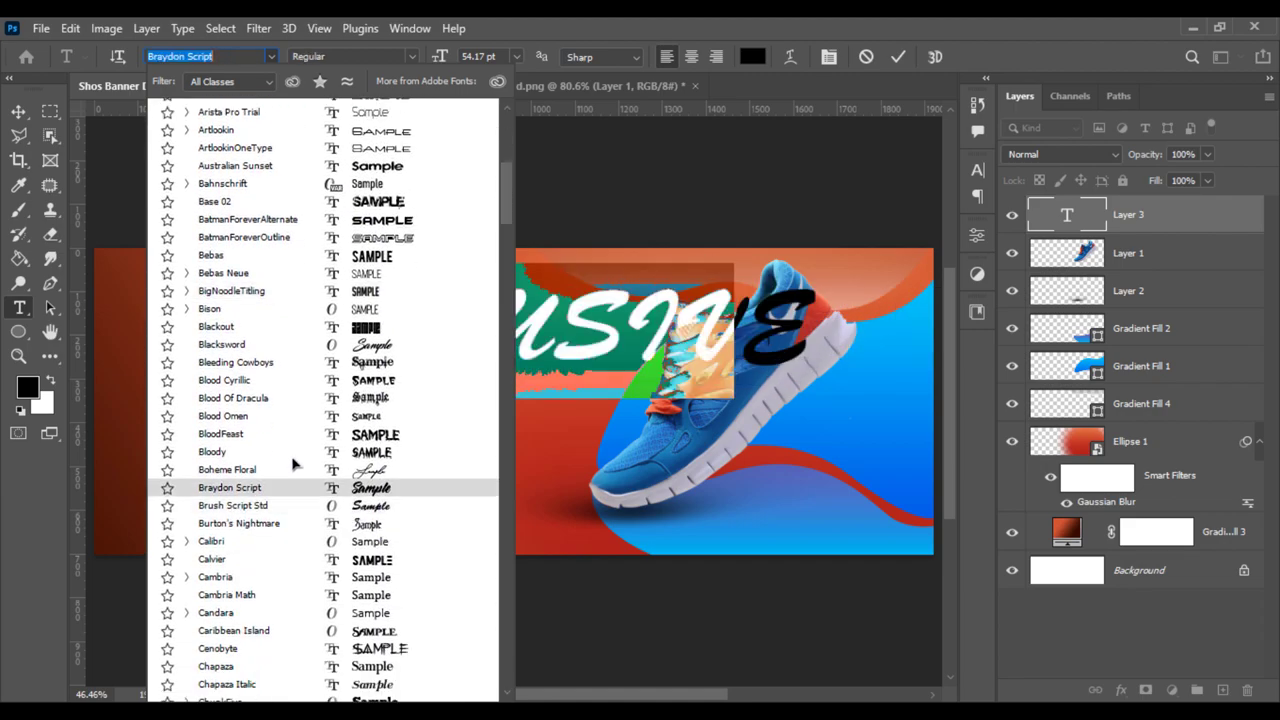
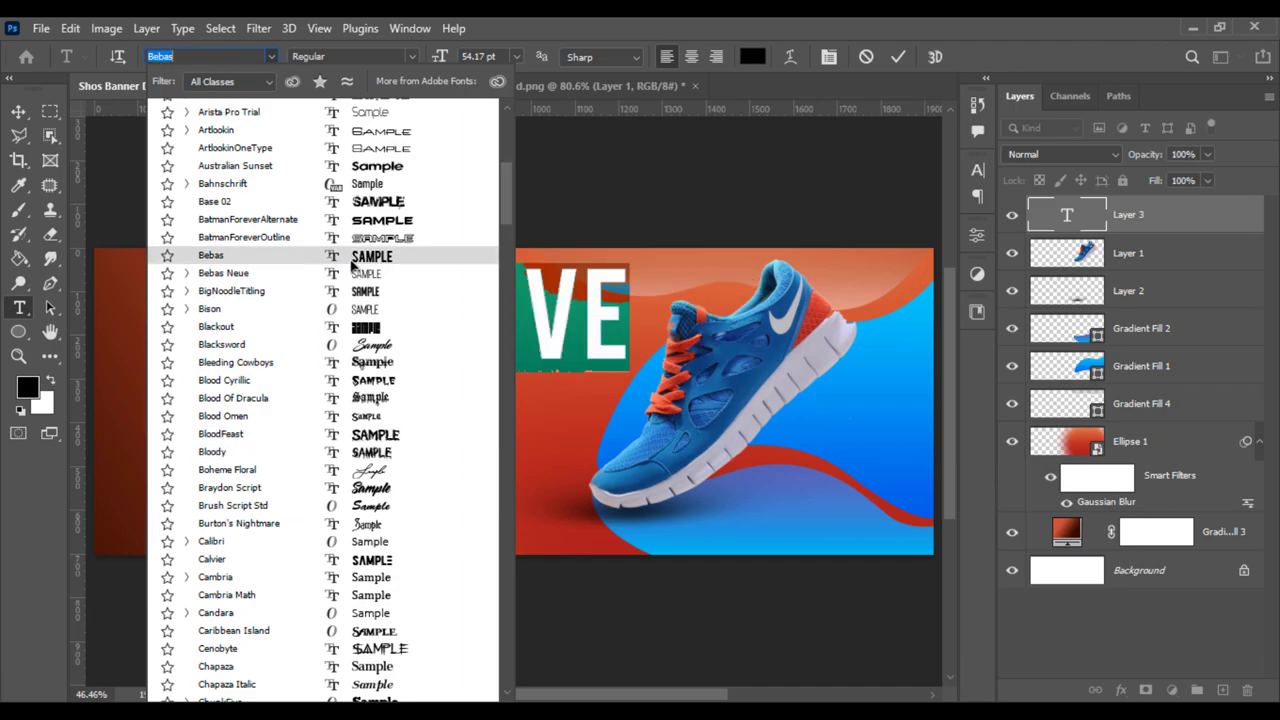
# Step: Set EXCLUSIVE in Bebas and scale it down into the banner's upper left
pyautogui.click(338, 258)
pyautogui.click(18, 111)
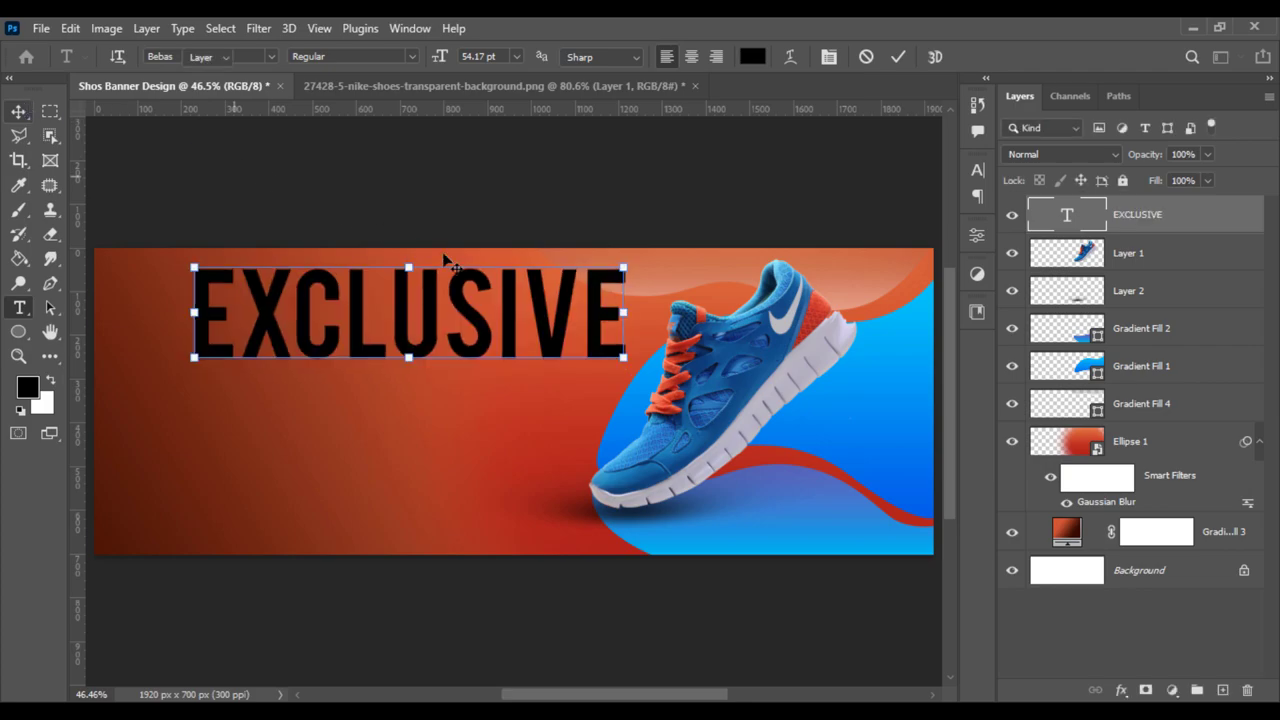
pyautogui.moveTo(621, 312)
pyautogui.mouseDown()
pyautogui.moveTo(275, 317)
pyautogui.moveTo(345, 363)
pyautogui.moveTo(343, 351)
pyautogui.mouseUp()
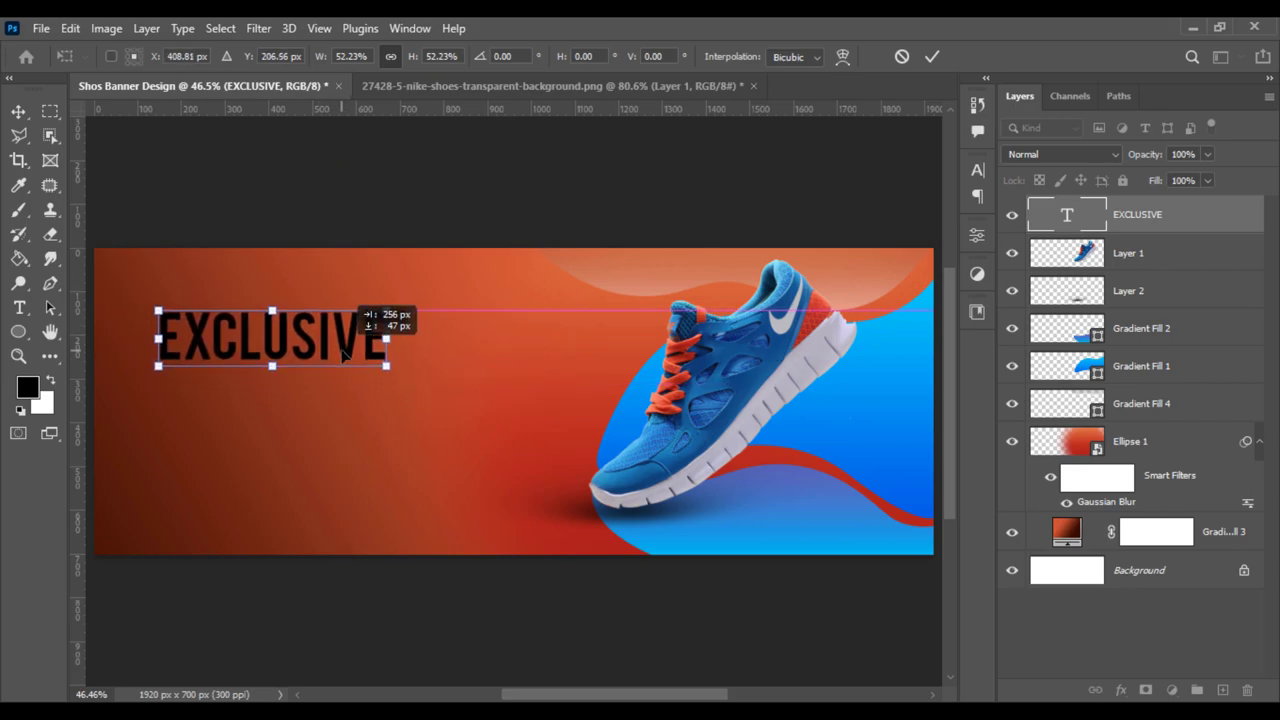
pyautogui.press('Return')
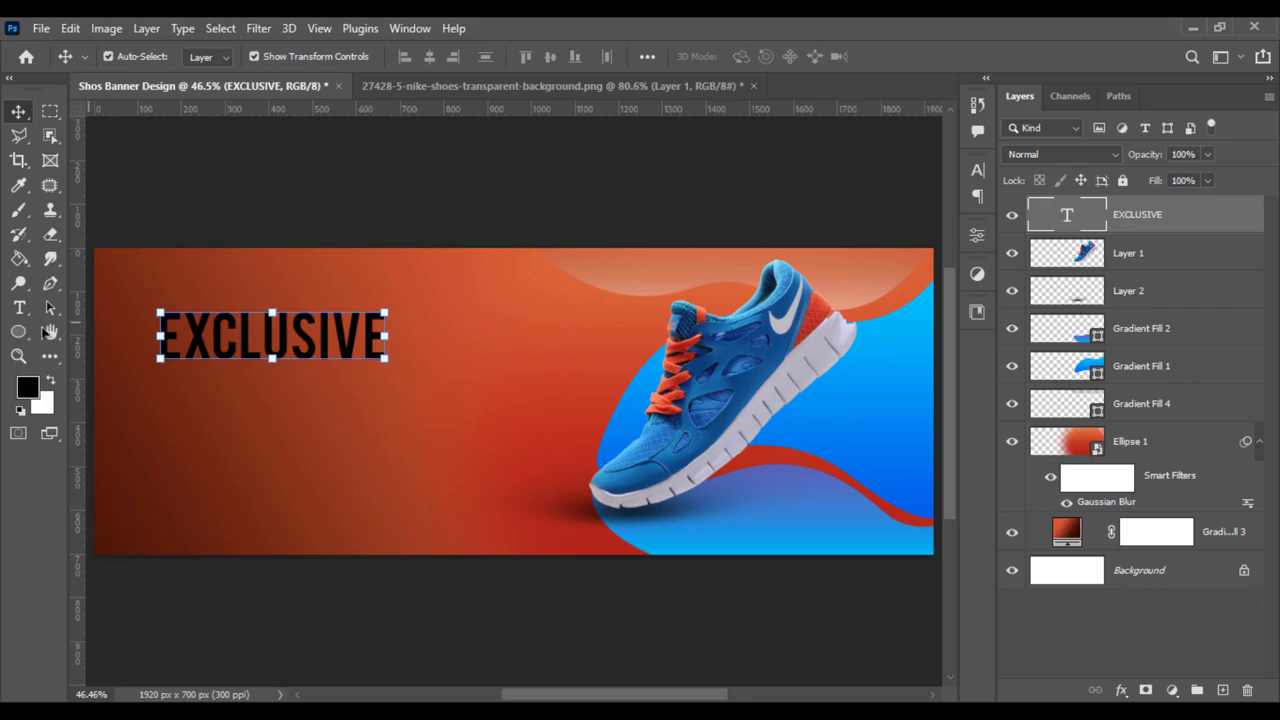
# Step: Recolour the EXCLUSIVE heading white (#ffffff)
pyautogui.click(19, 307)
pyautogui.click(755, 57)
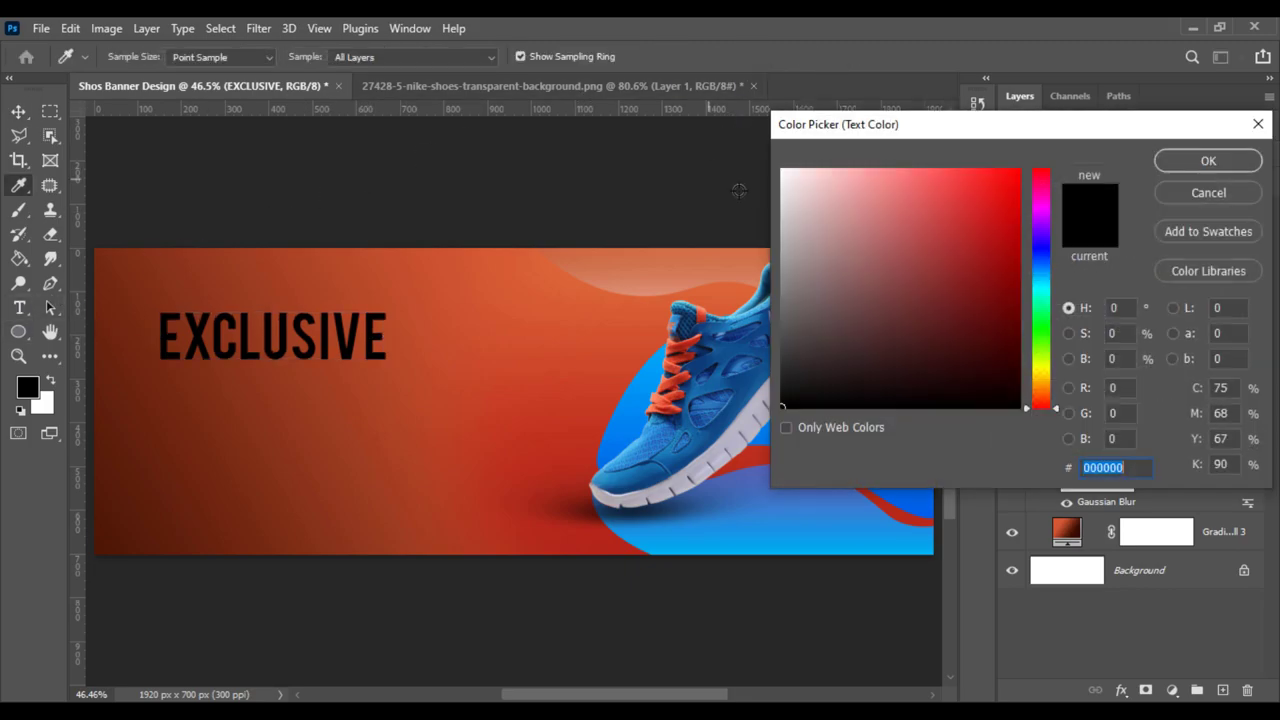
pyautogui.write('ffffff')
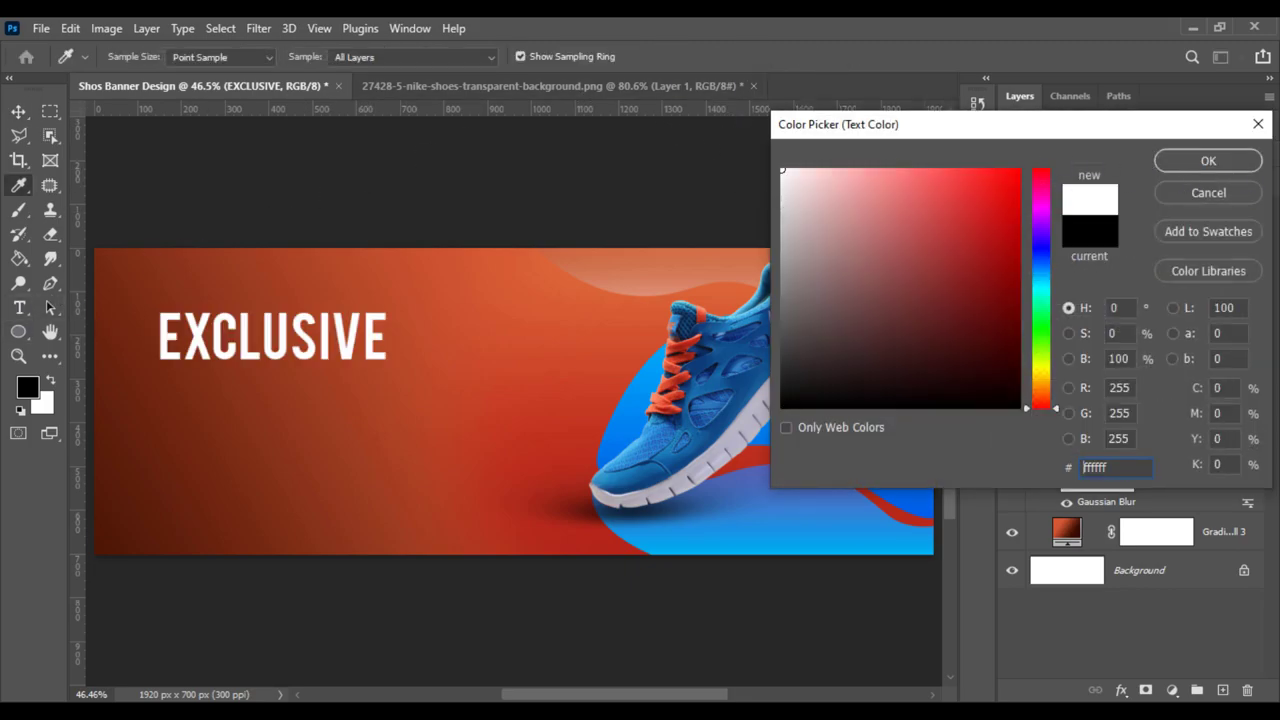
pyautogui.press('Return')
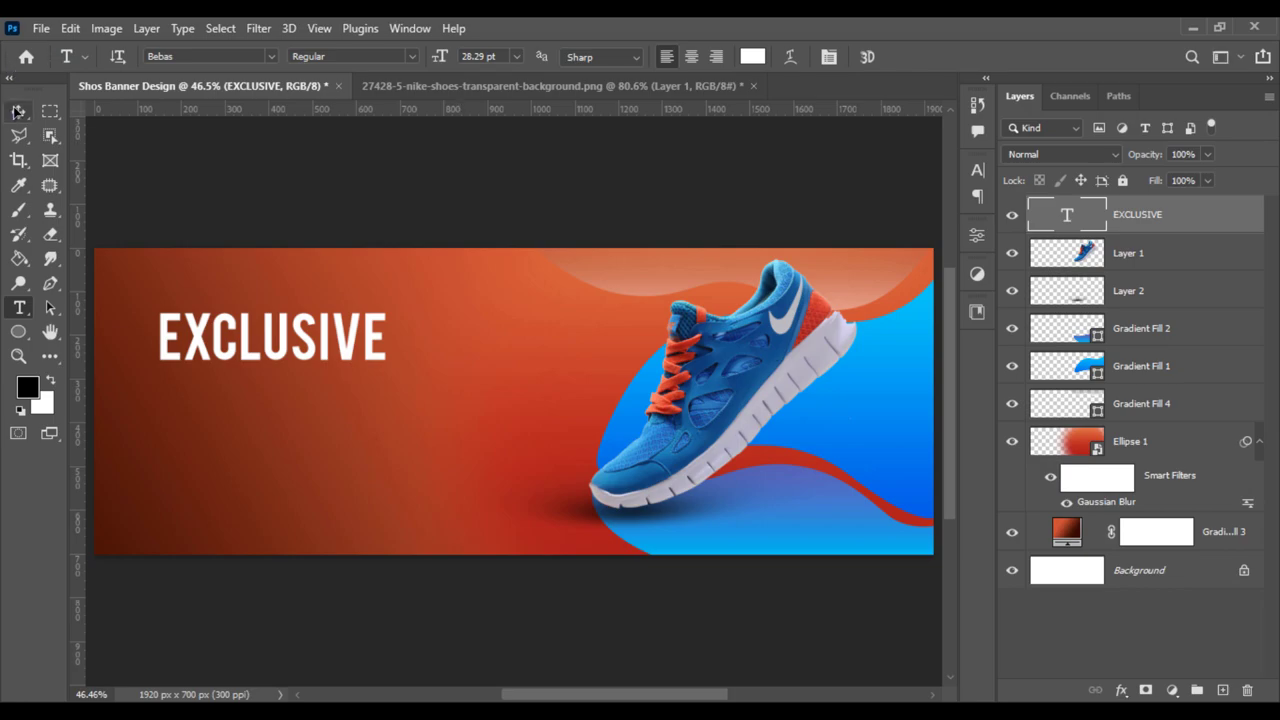
pyautogui.click(18, 111)
# Step: Type SPORTS SHOES as a new text line below EXCLUSIVE
pyautogui.scroll(2, 551, 391)
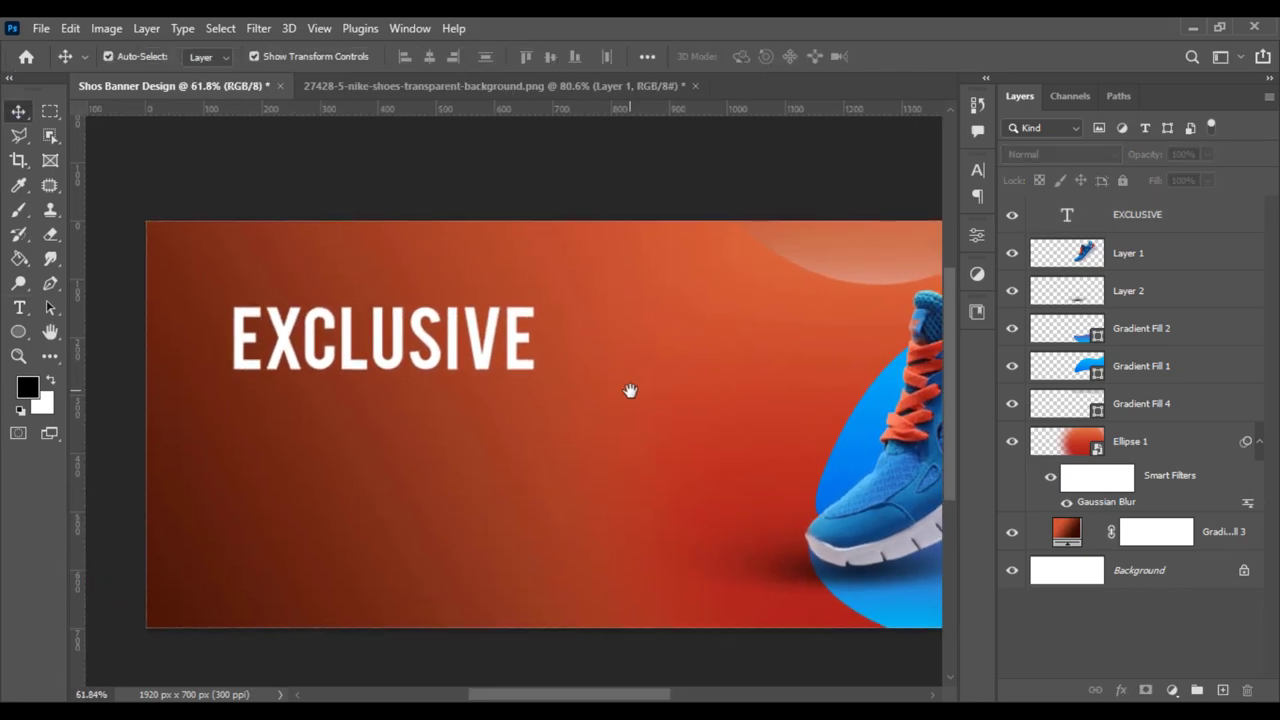
pyautogui.click(19, 307)
pyautogui.click(286, 495)
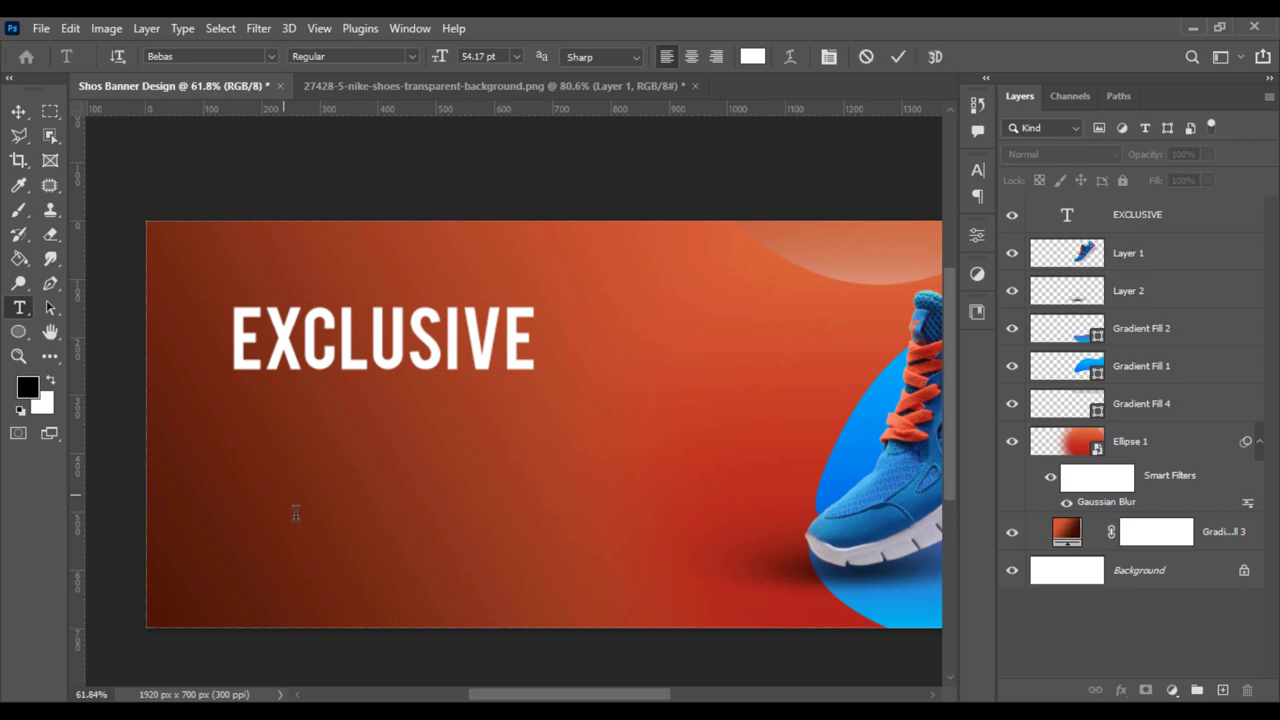
pyautogui.write('SPO')
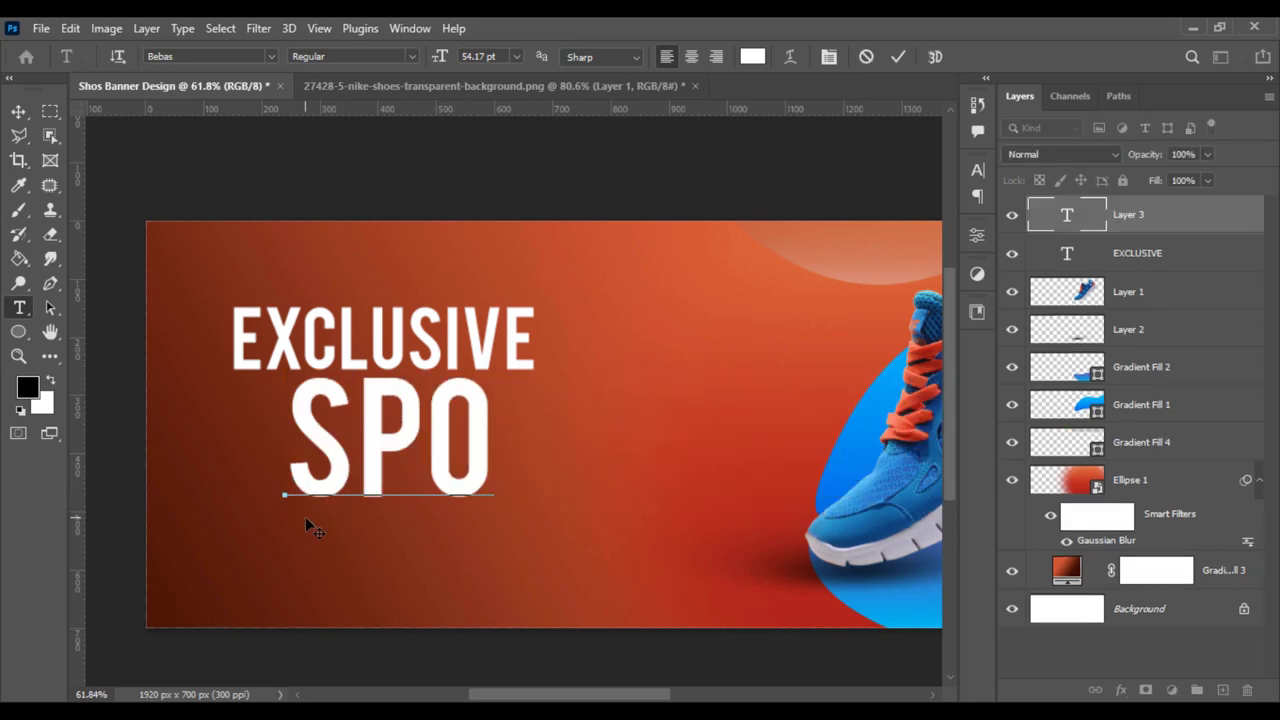
pyautogui.write('RTS S')
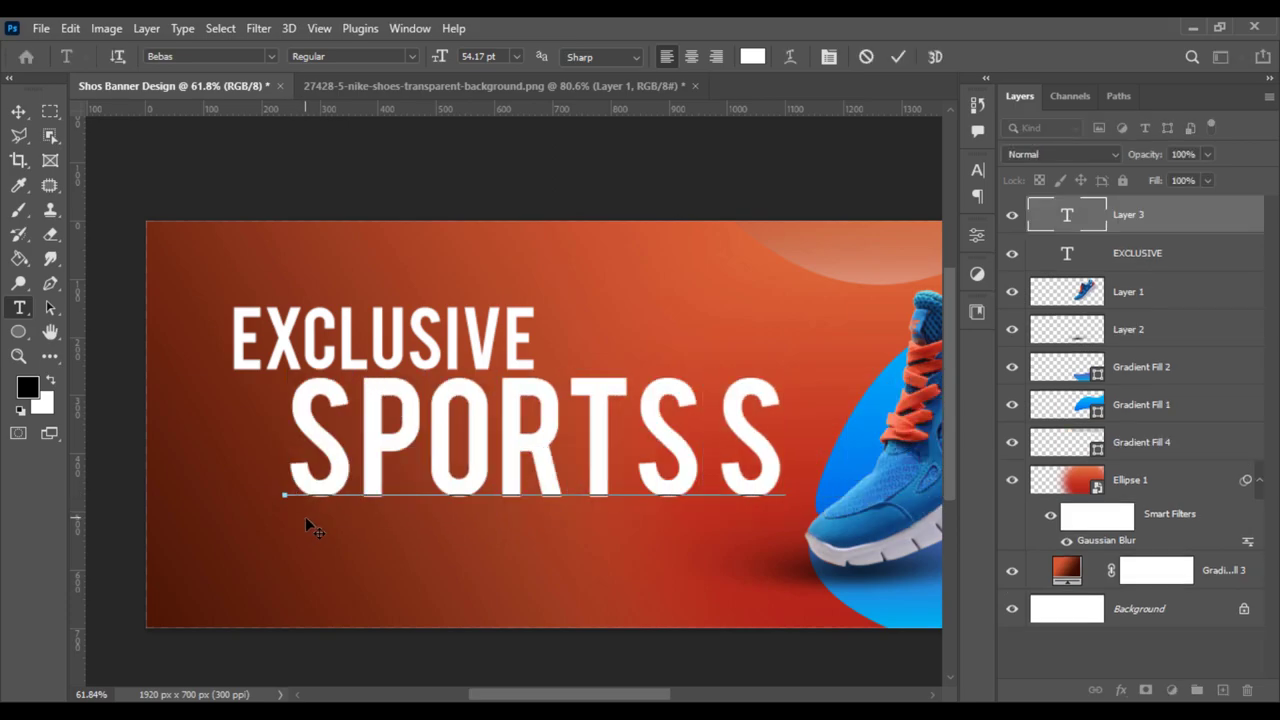
pyautogui.write('HO')
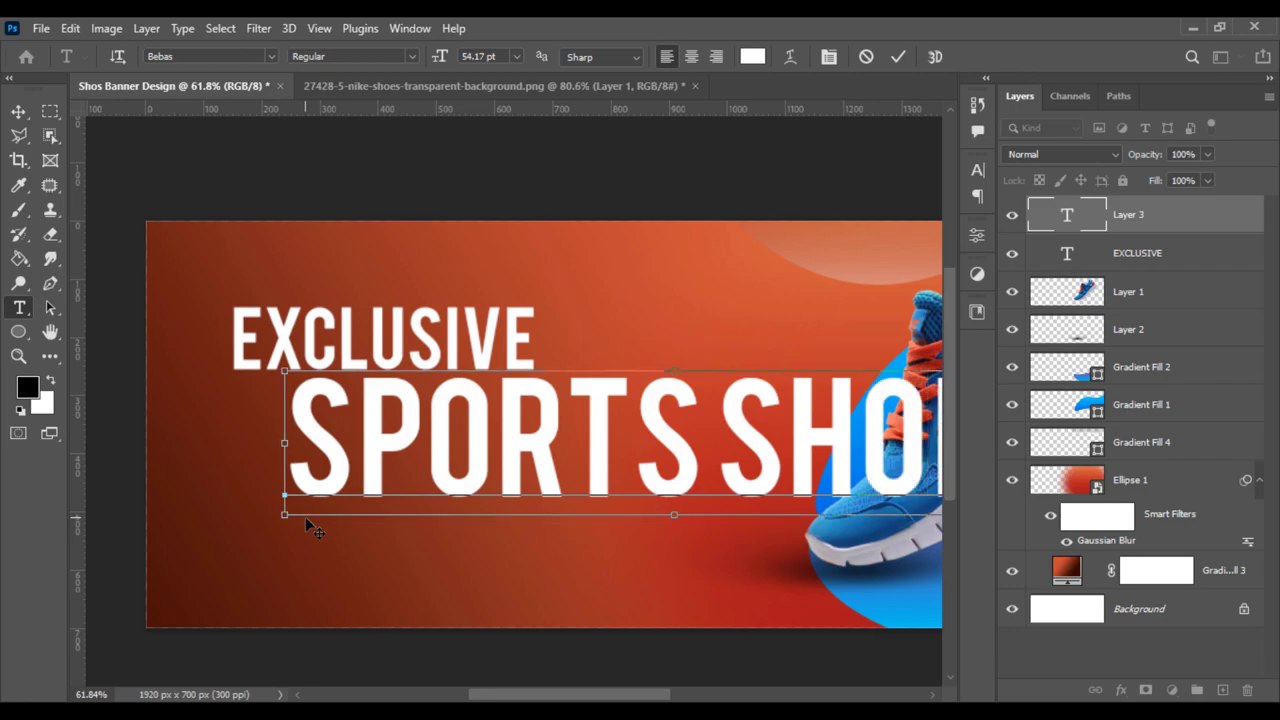
pyautogui.hotkey('ctrl', 'a')
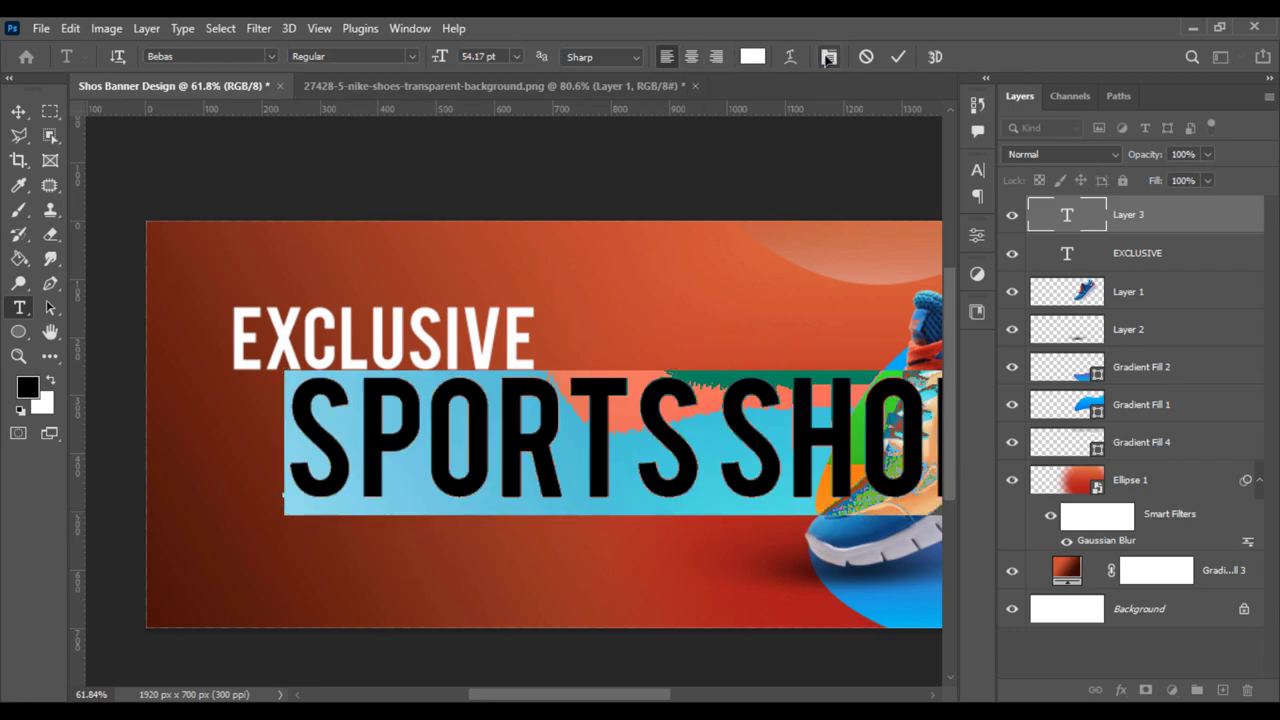
# Step: Set SPORTS SHOES to 20 pt, place it just under EXCLUSIVE, and enlarge it slightly
pyautogui.click(828, 58)
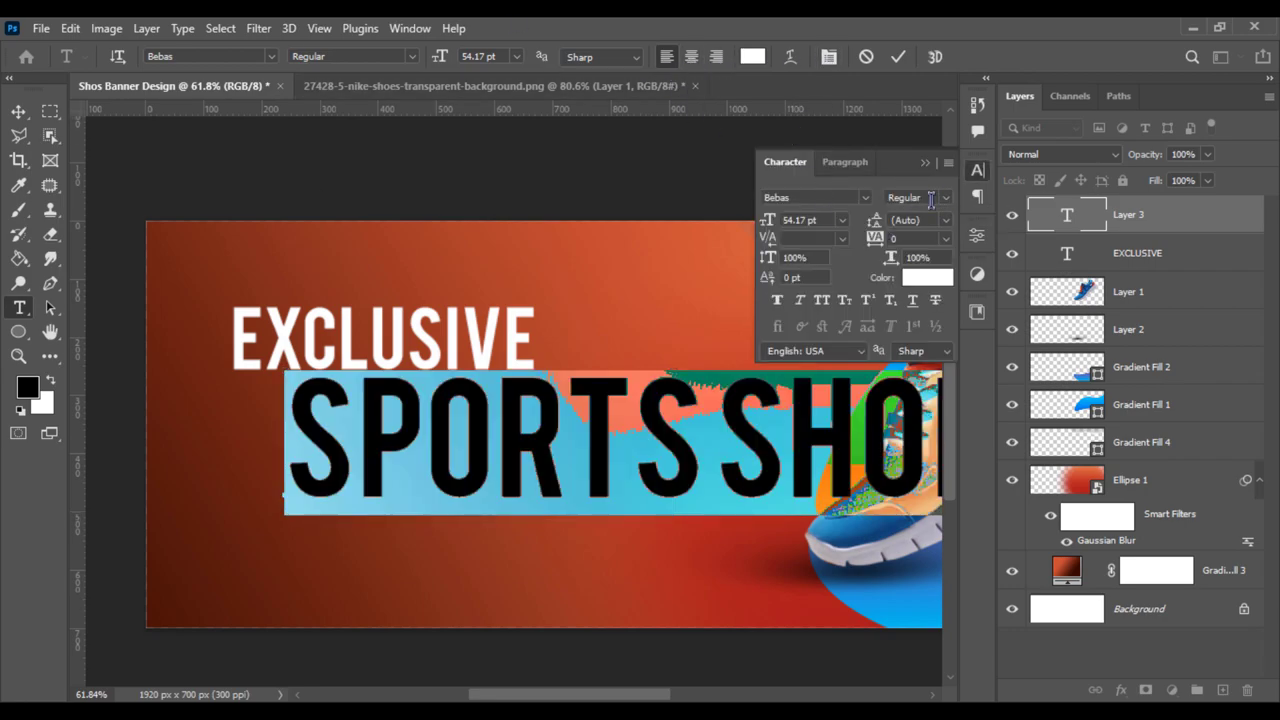
pyautogui.moveTo(770, 228); pyautogui.dragTo(739, 235)
pyautogui.click(19, 114)
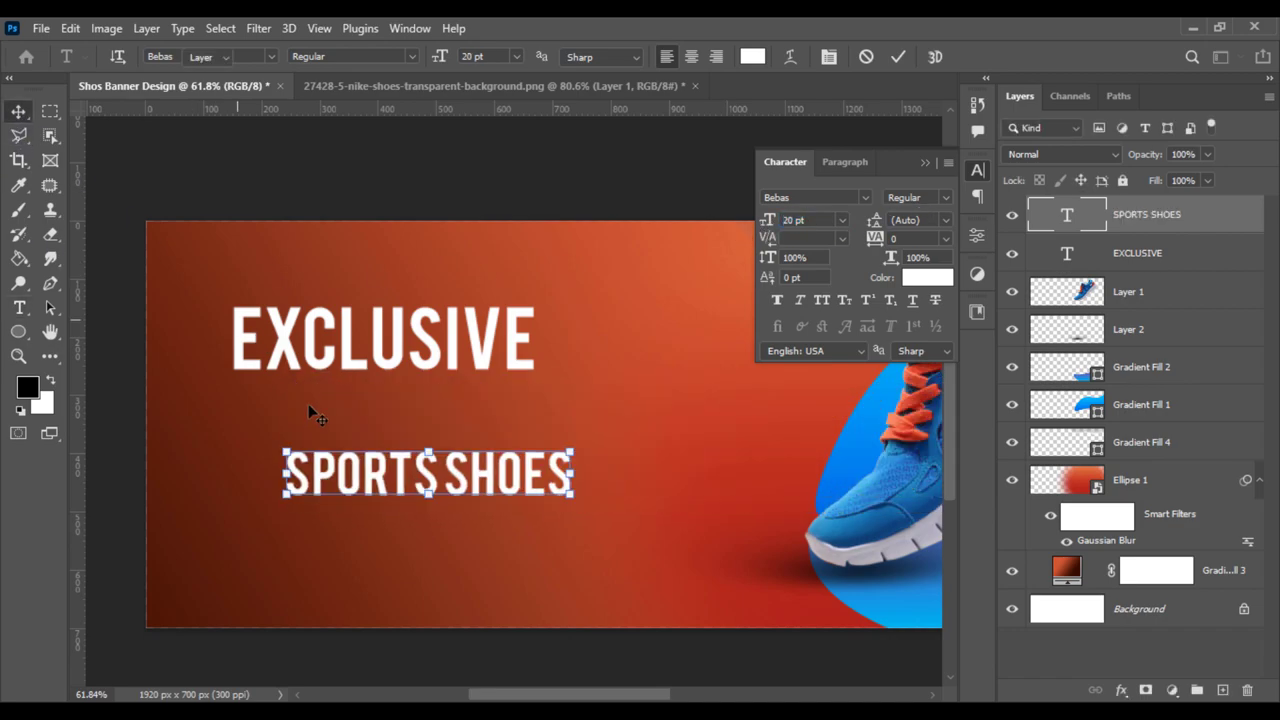
pyautogui.moveTo(347, 490); pyautogui.dragTo(290, 425)
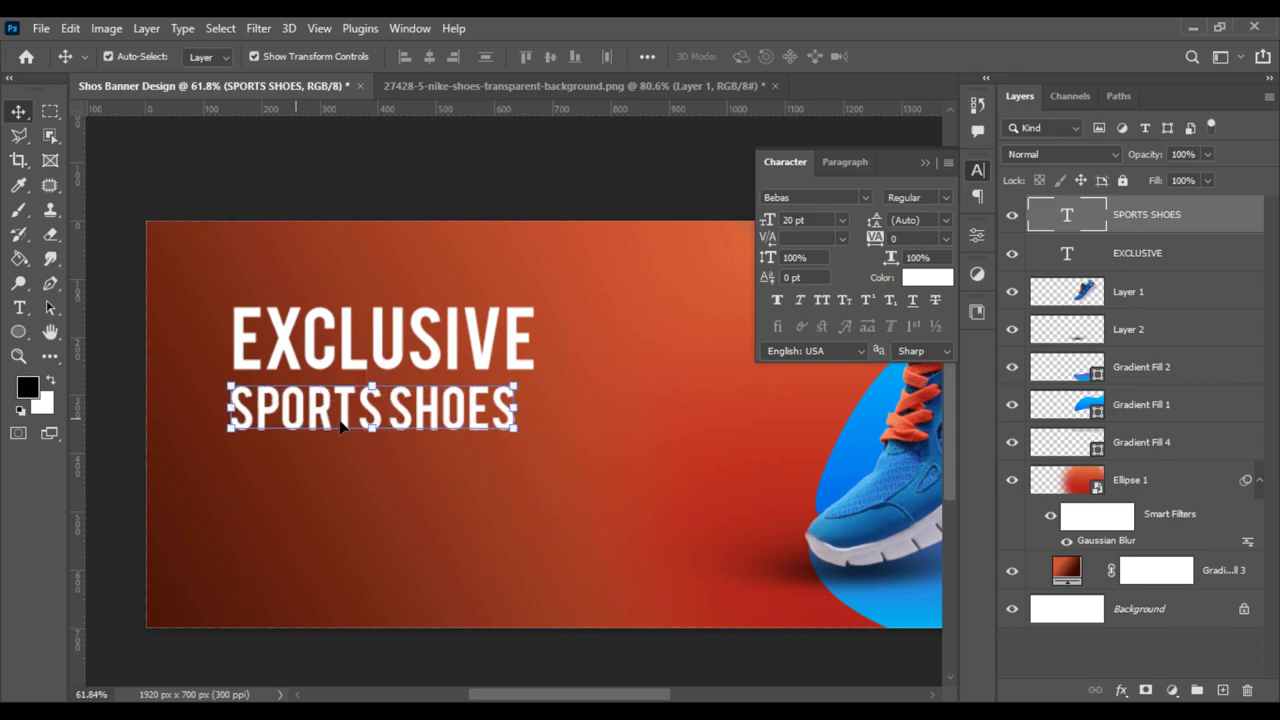
pyautogui.moveTo(516, 408); pyautogui.dragTo(534, 412)
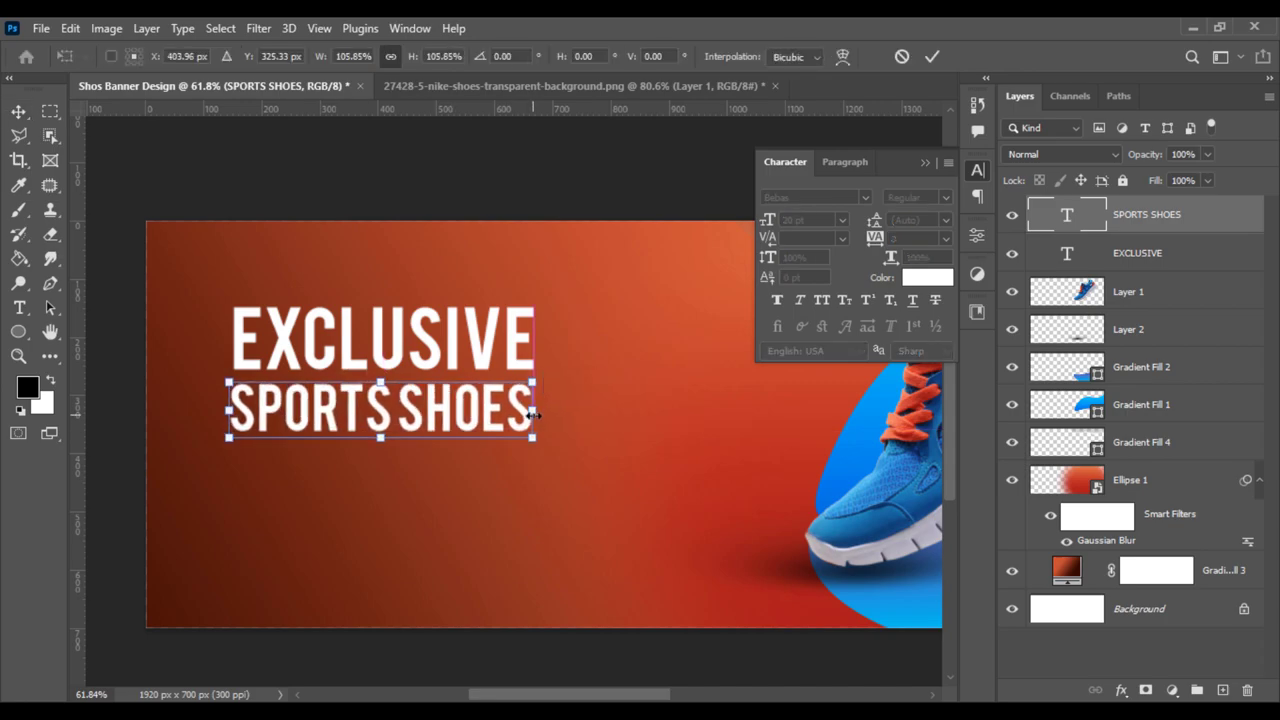
# Step: Restyle SPORTS SHOES in Bebas Neue, trying the Book and Bold weights
pyautogui.press('Return')
pyautogui.doubleClick(408, 421)
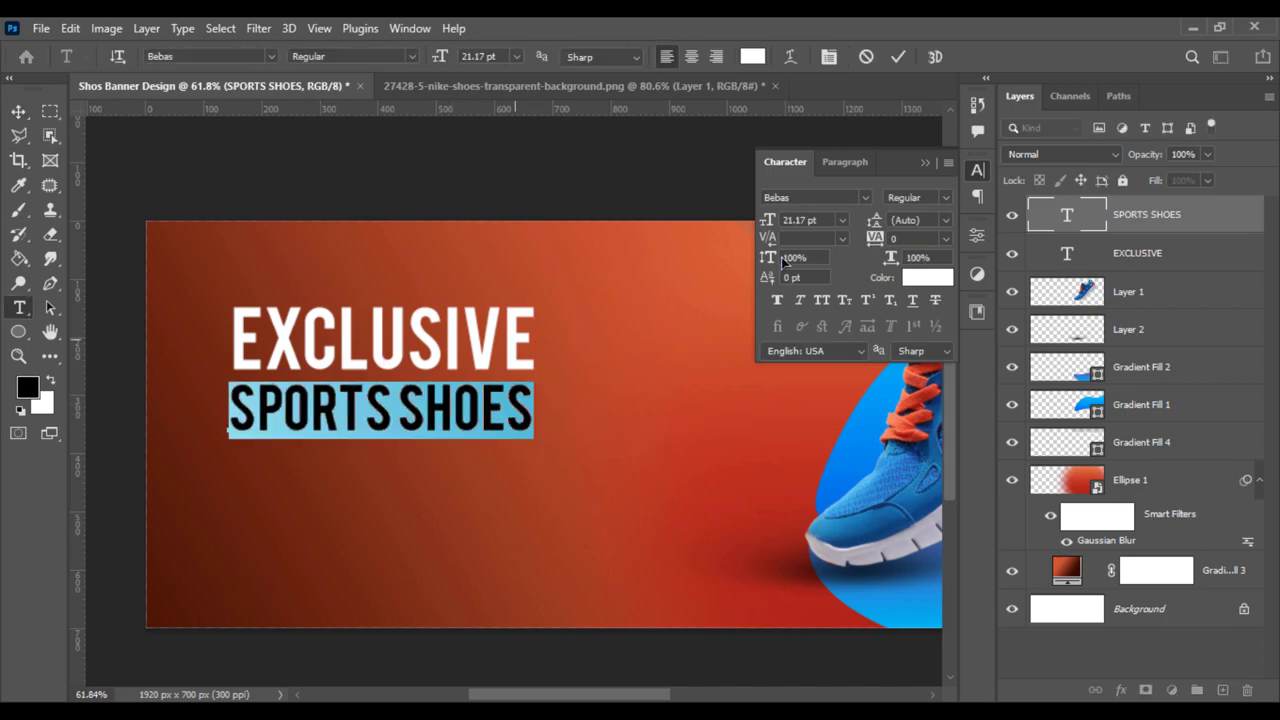
pyautogui.click(869, 197)
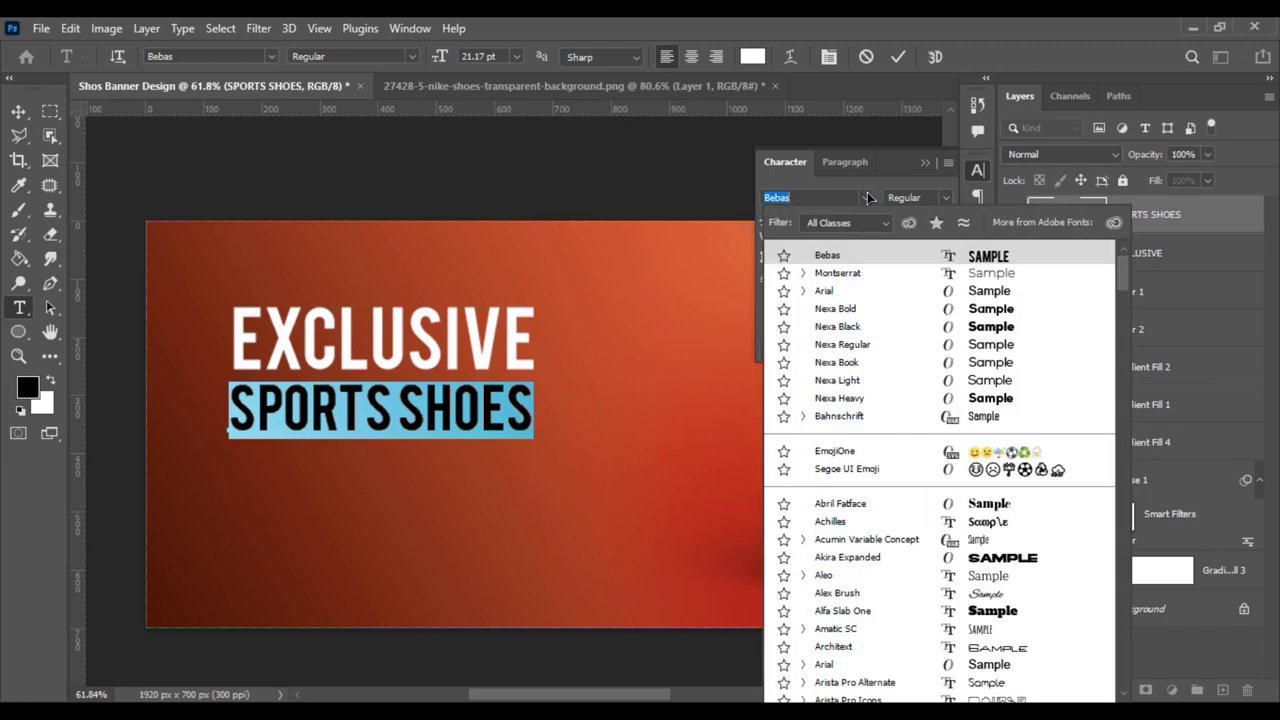
pyautogui.scroll(-3, 870, 570)
pyautogui.scroll(-3, 868, 580)
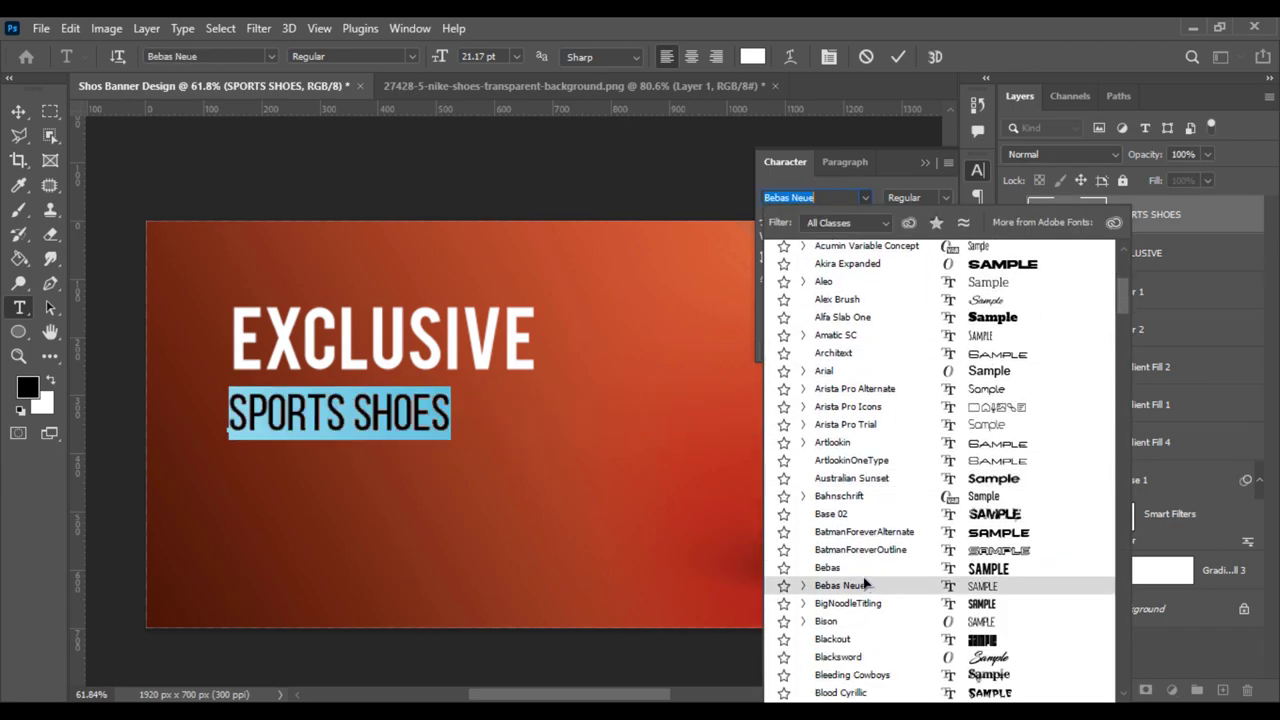
pyautogui.click(848, 587)
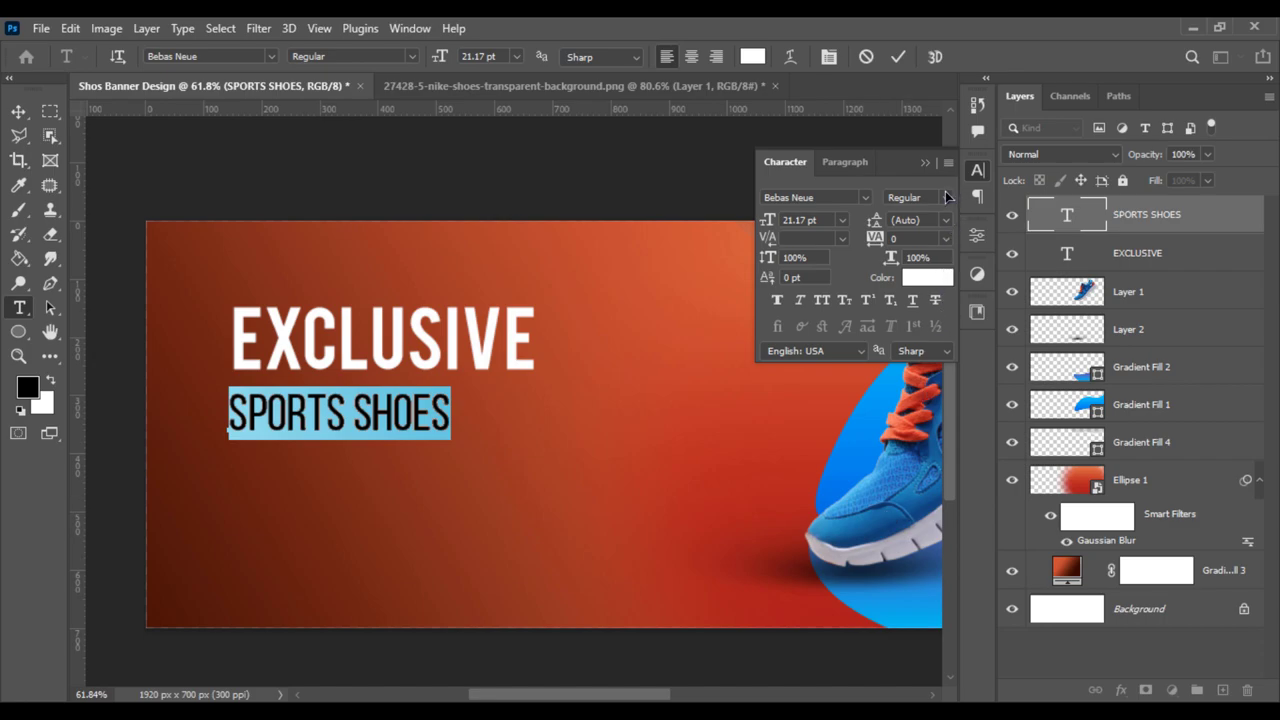
pyautogui.click(946, 197)
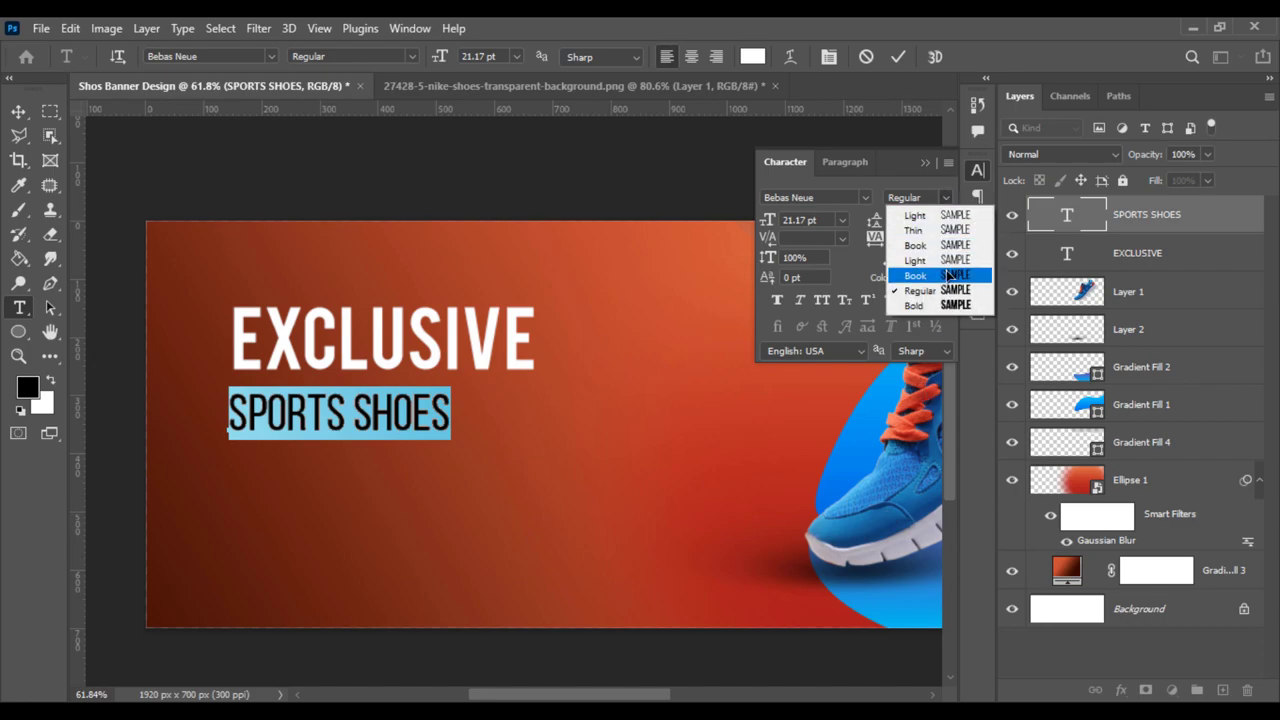
pyautogui.click(948, 276)
pyautogui.click(946, 197)
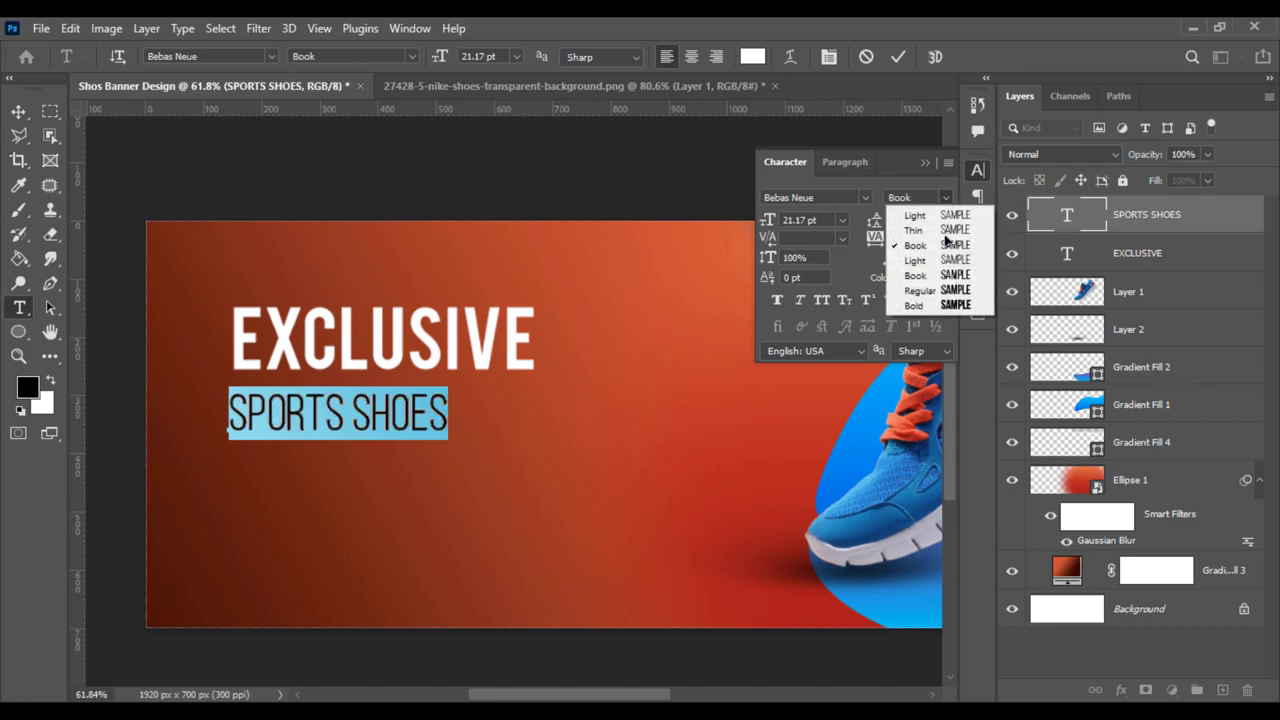
pyautogui.click(912, 302)
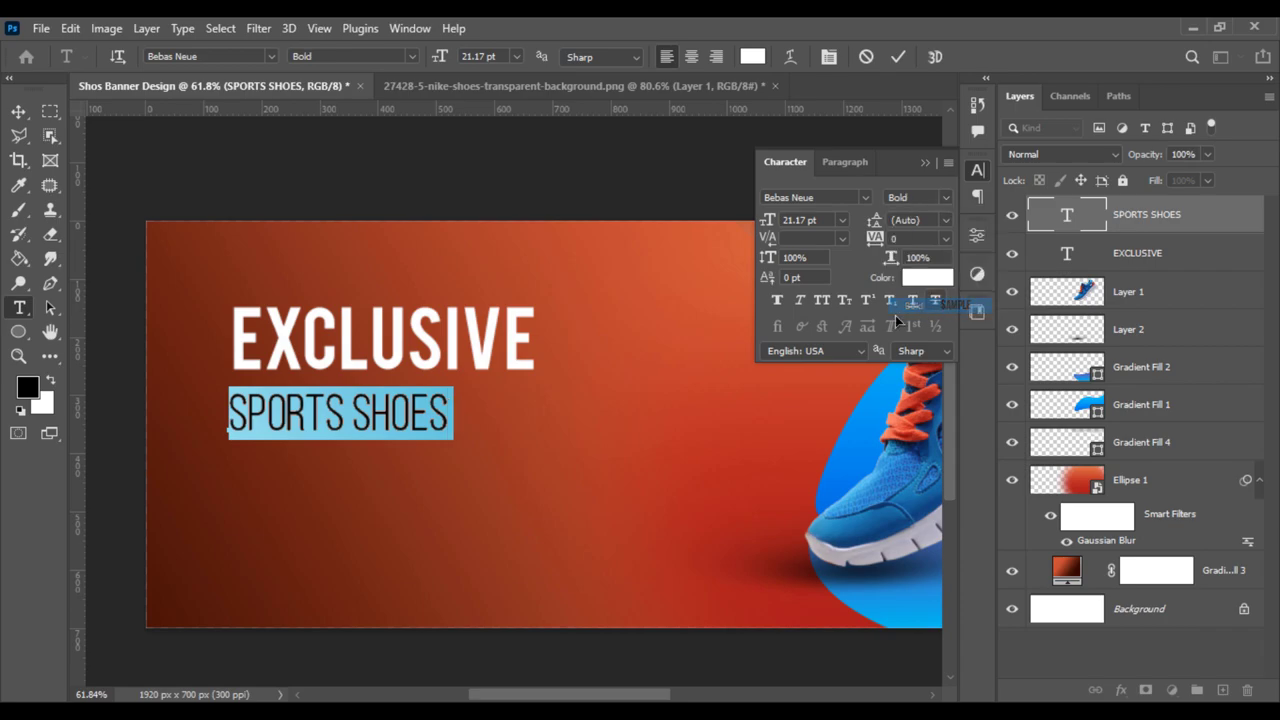
# Step: Switch SPORTS SHOES to Bebas Neue Light and stretch it to EXCLUSIVE's width
pyautogui.click(18, 111)
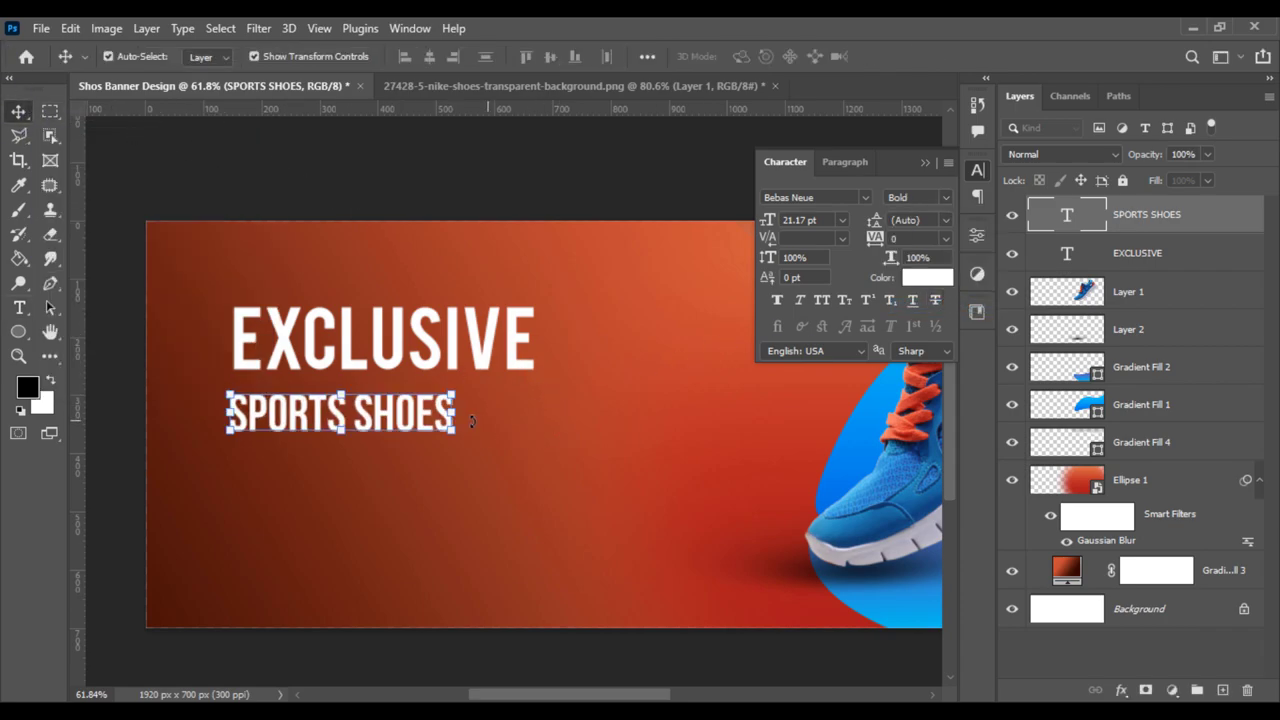
pyautogui.moveTo(455, 413); pyautogui.dragTo(532, 420)
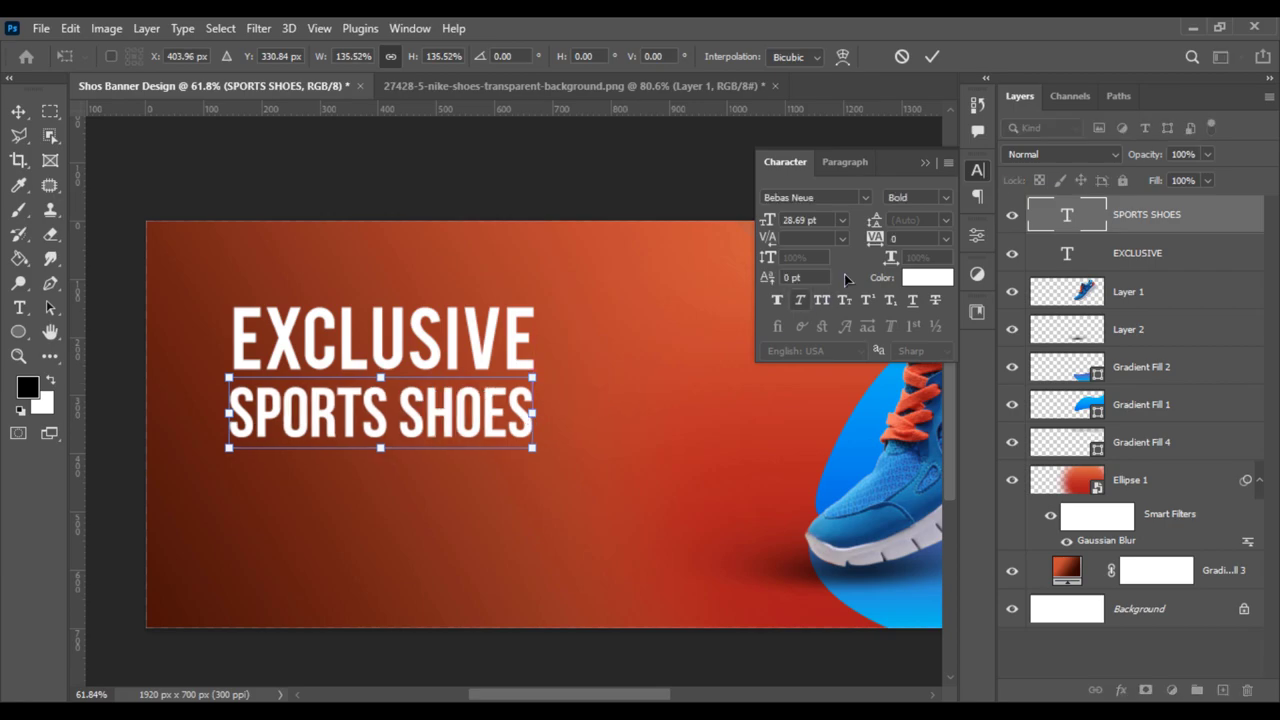
pyautogui.press('Return')
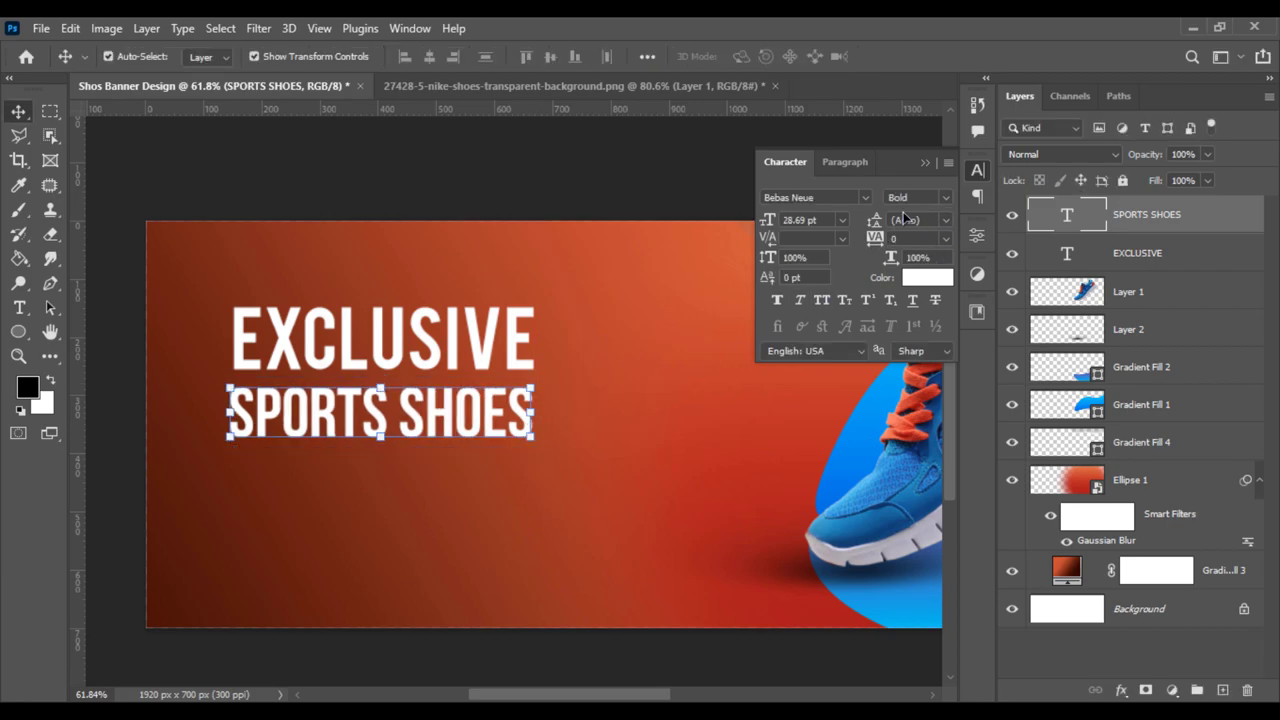
pyautogui.click(922, 207)
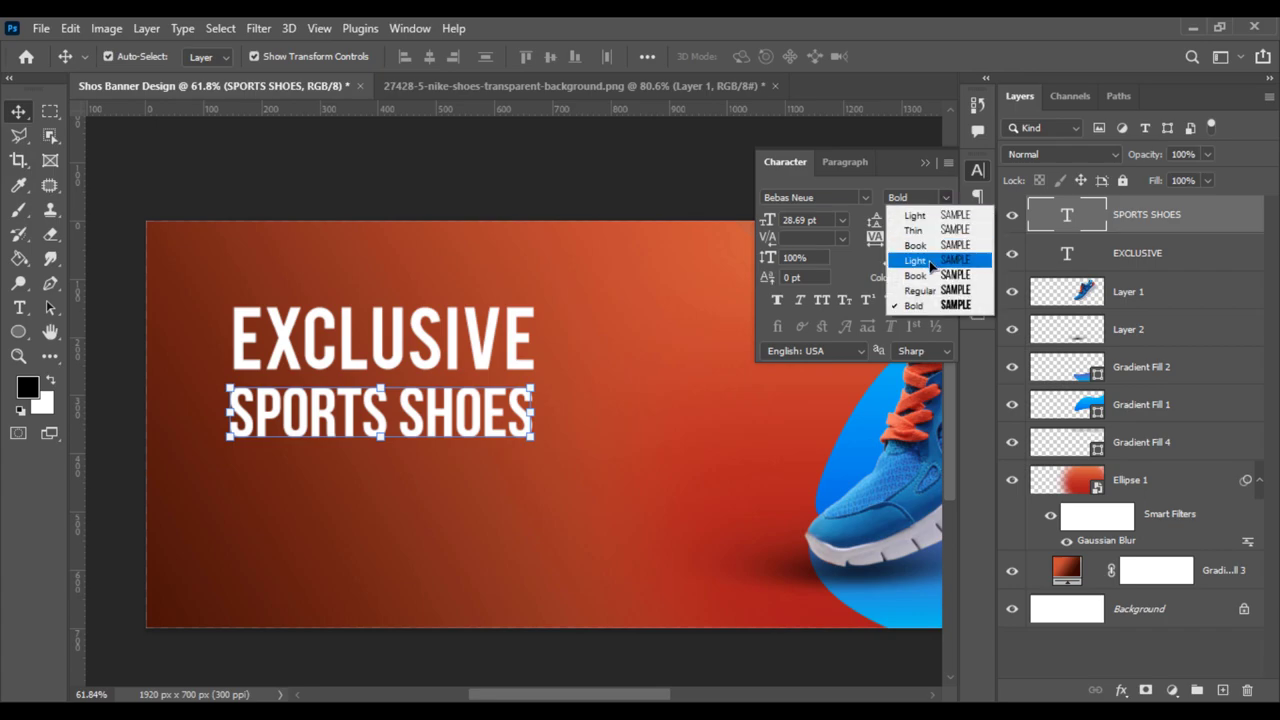
pyautogui.click(930, 262)
pyautogui.moveTo(517, 412); pyautogui.dragTo(535, 413)
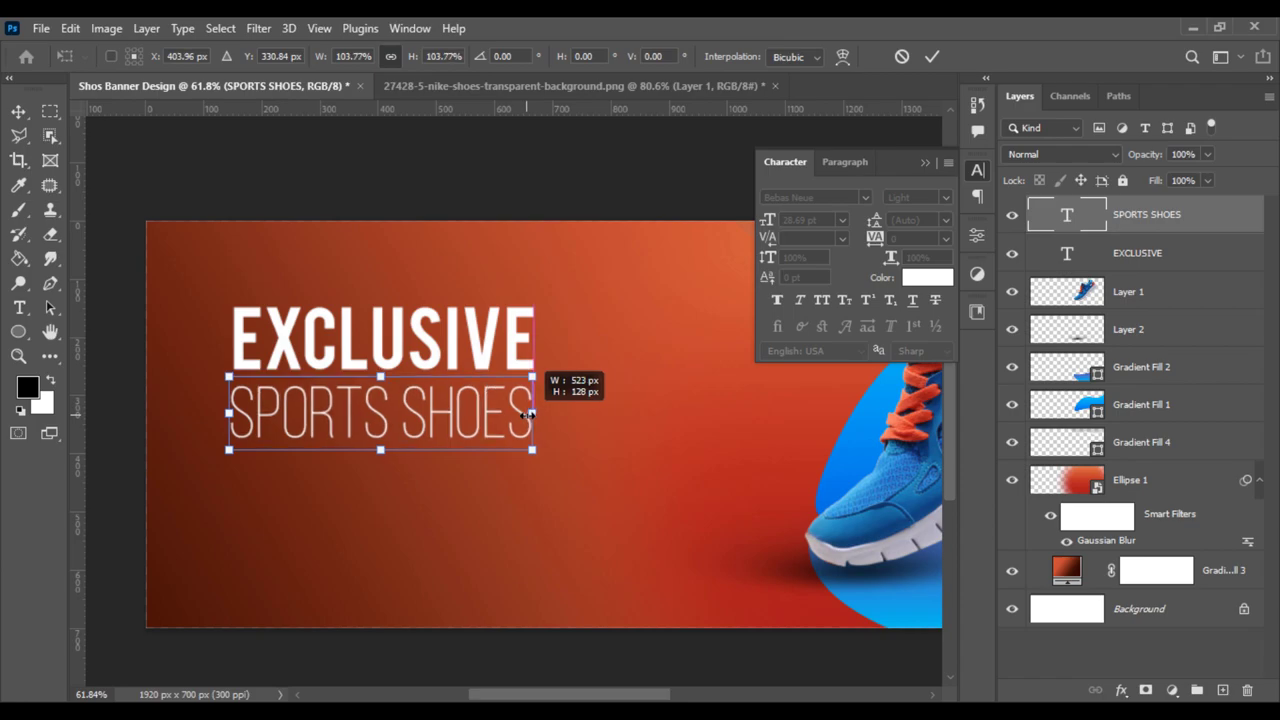
pyautogui.press('Return')
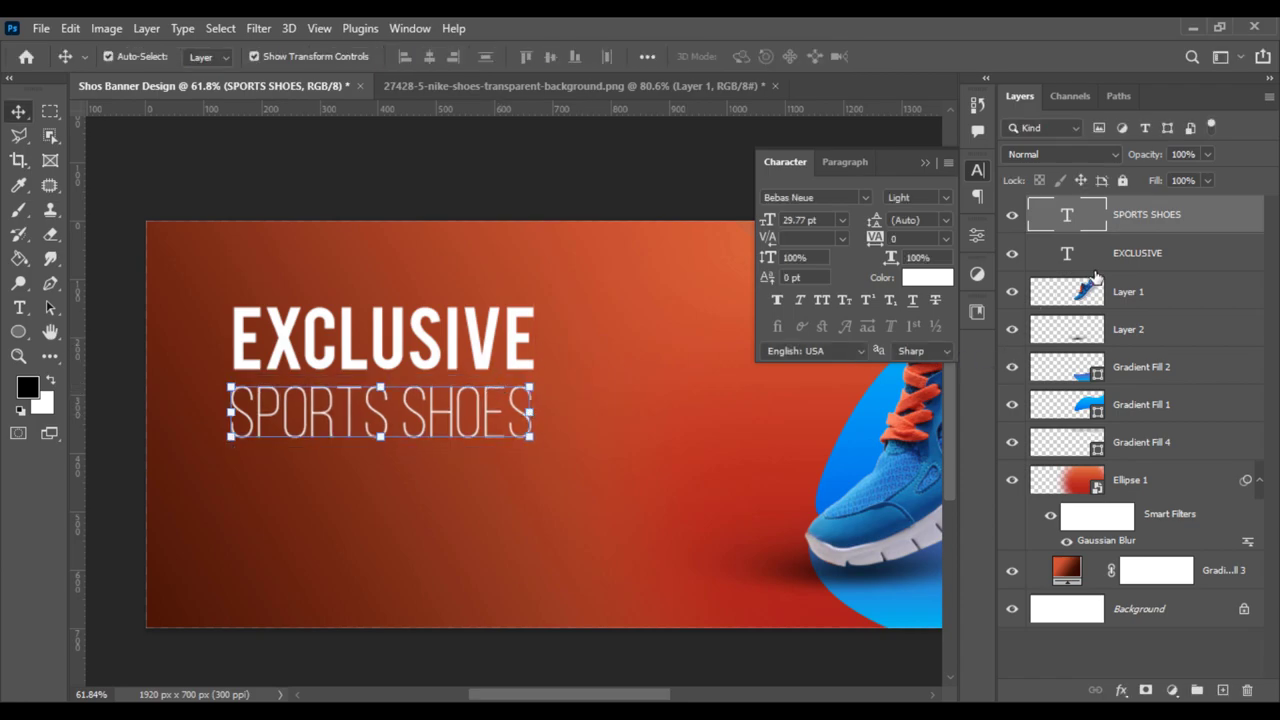
pyautogui.keyDown('shift'); pyautogui.click(1110, 257); pyautogui.keyUp('shift')
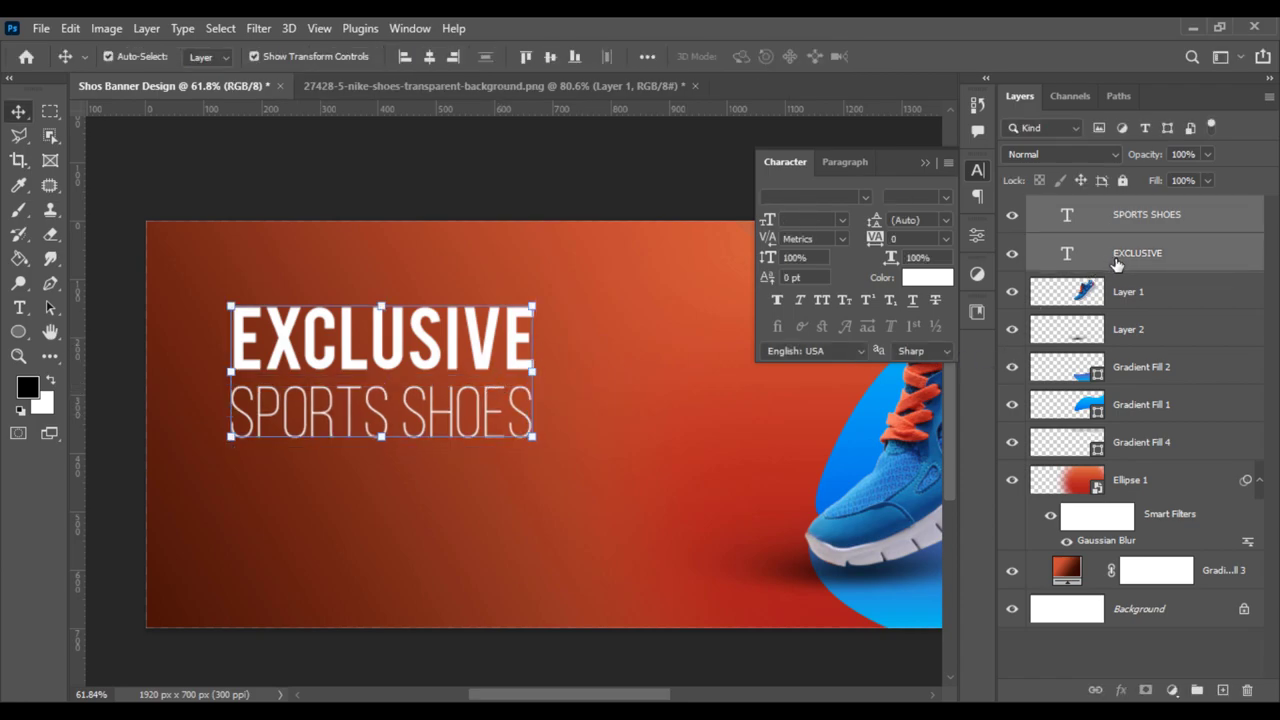
# Step: Shrink the blue logo and place it just above EXCLUSIVE
pyautogui.click(266, 162)
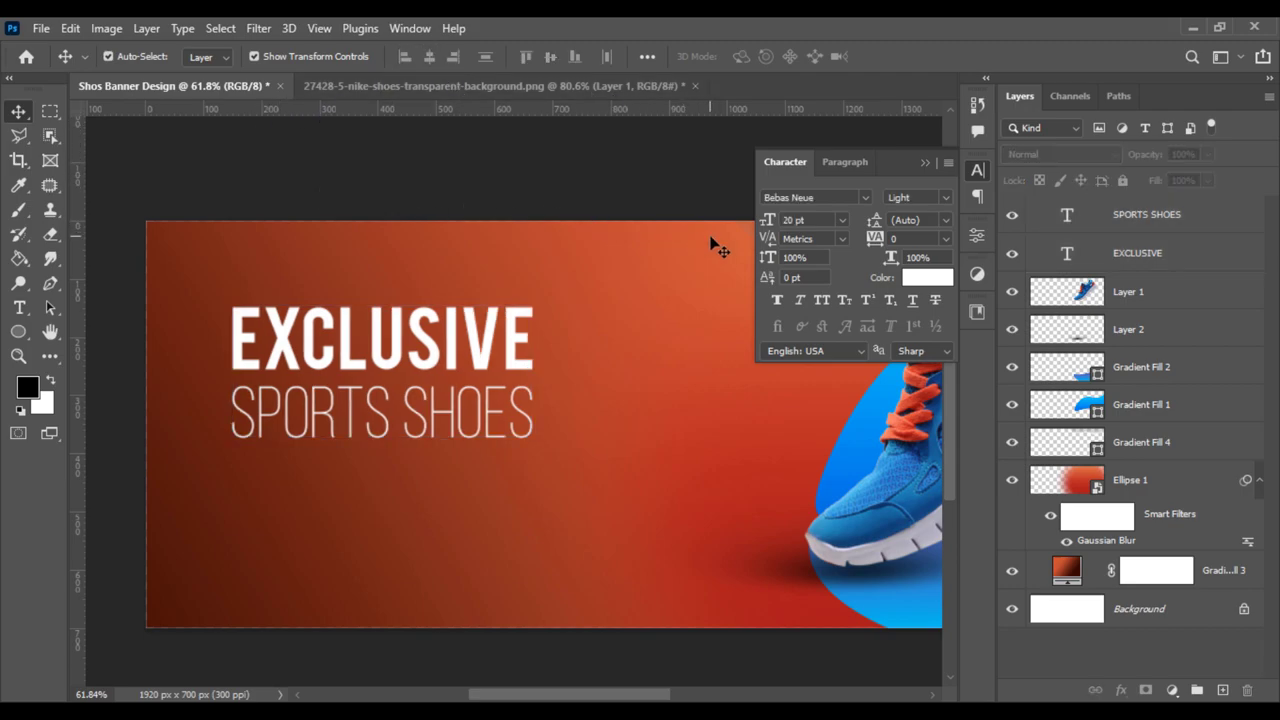
pyautogui.click(924, 163)
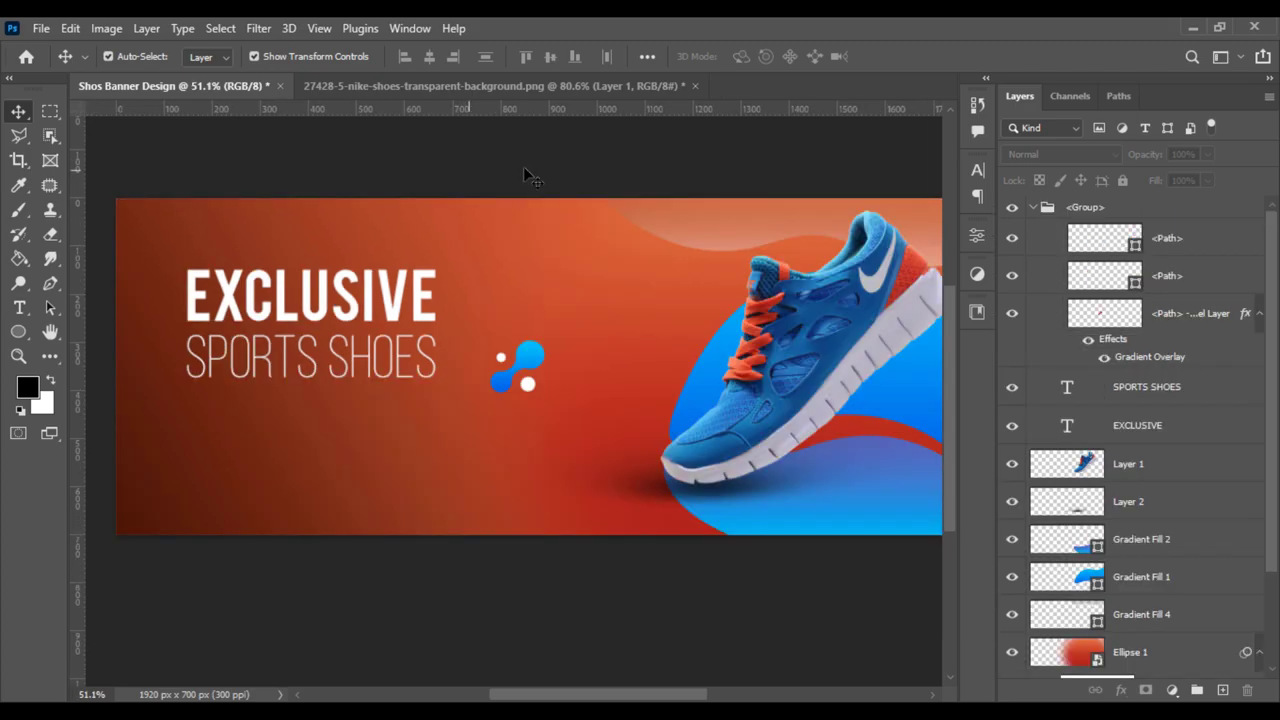
pyautogui.click(1031, 208)
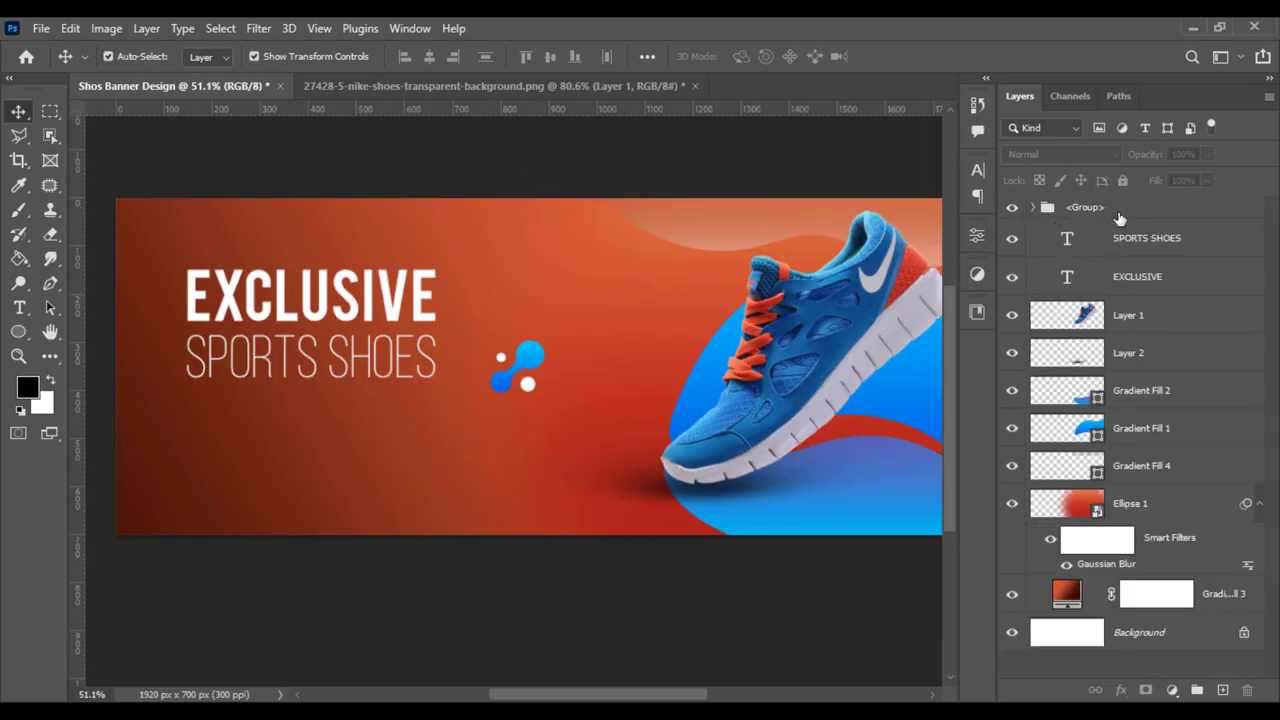
pyautogui.click(1119, 218)
pyautogui.moveTo(513, 365)
pyautogui.mouseDown()
pyautogui.moveTo(305, 265)
pyautogui.moveTo(215, 244)
pyautogui.mouseUp()
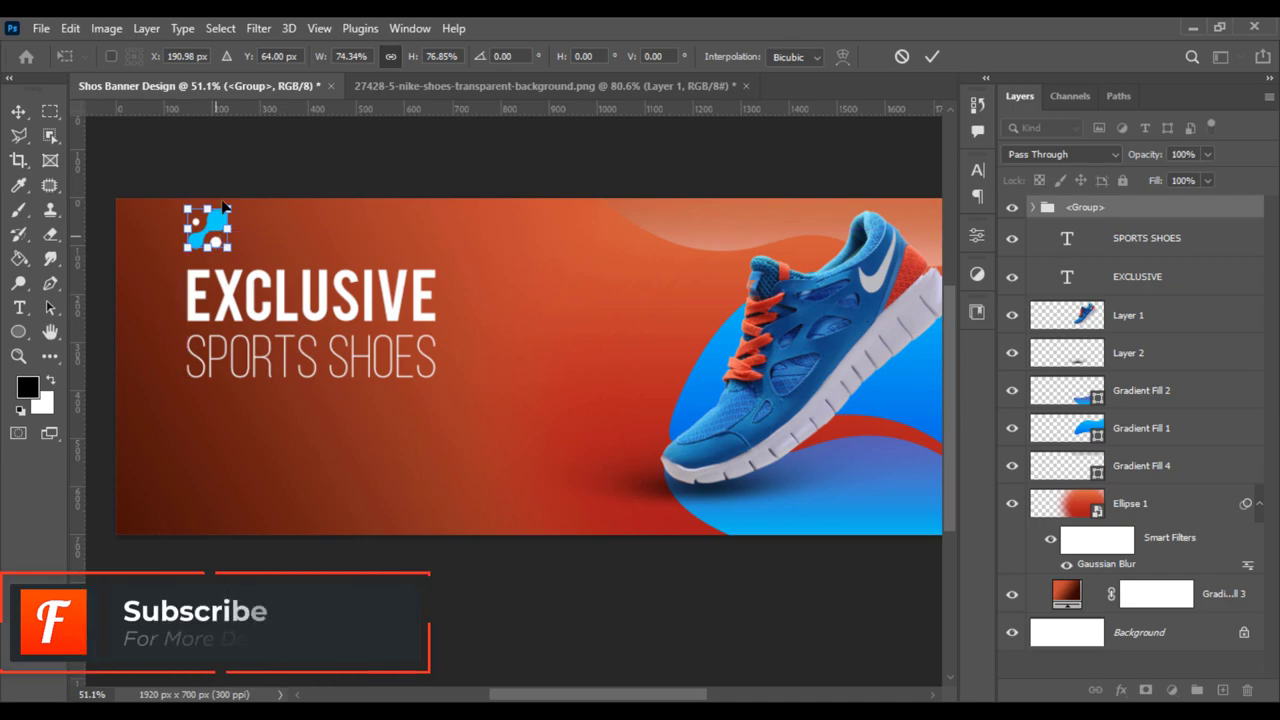
pyautogui.press('Return')
# Step: Move the logo and both title lines down together as one block
pyautogui.keyDown('shift'); pyautogui.click(1147, 278); pyautogui.keyUp('shift')
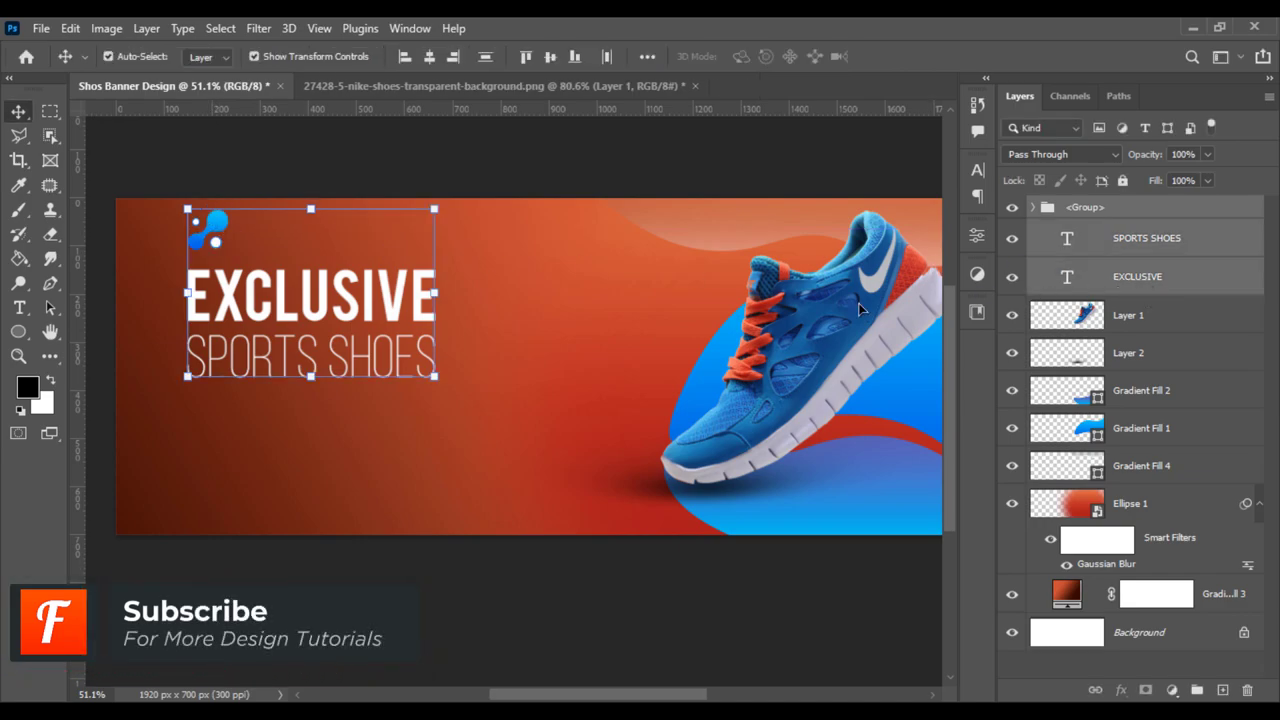
pyautogui.moveTo(365, 337); pyautogui.dragTo(365, 340)
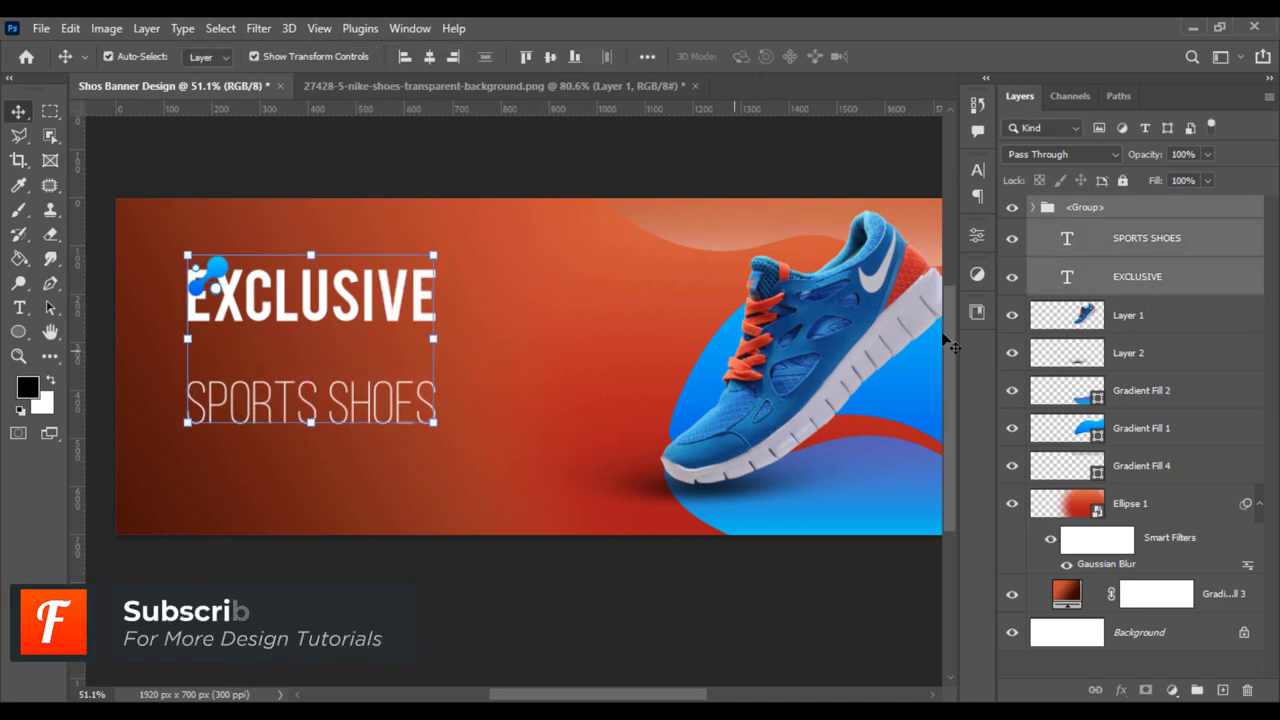
pyautogui.click(1038, 210)
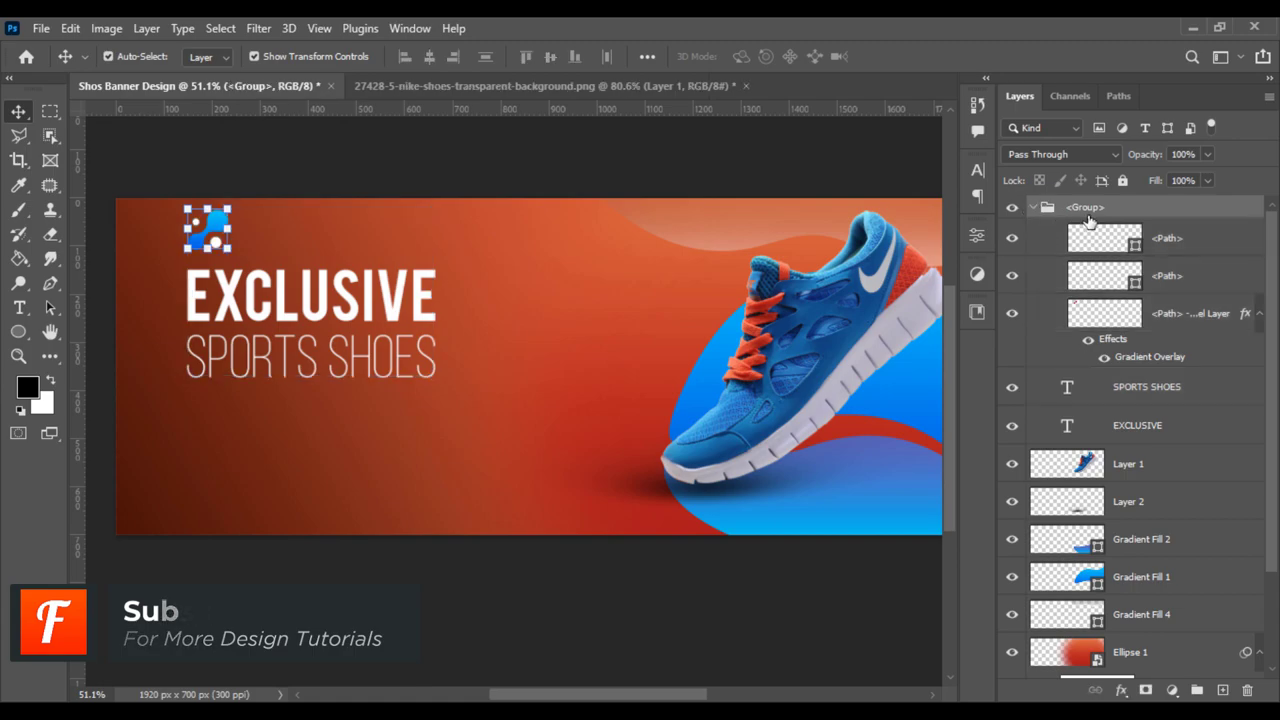
pyautogui.click(1033, 208)
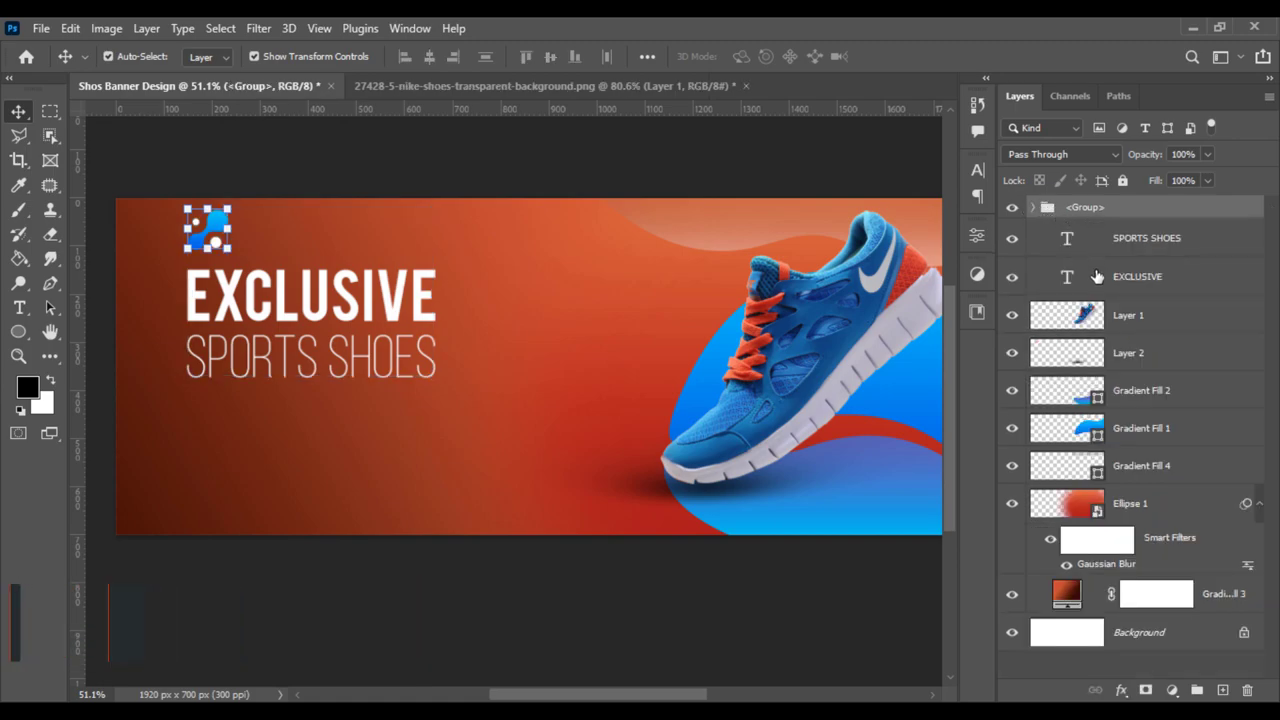
pyautogui.keyDown('shift'); pyautogui.click(1050, 280); pyautogui.keyUp('shift')
pyautogui.moveTo(346, 302); pyautogui.dragTo(341, 342)
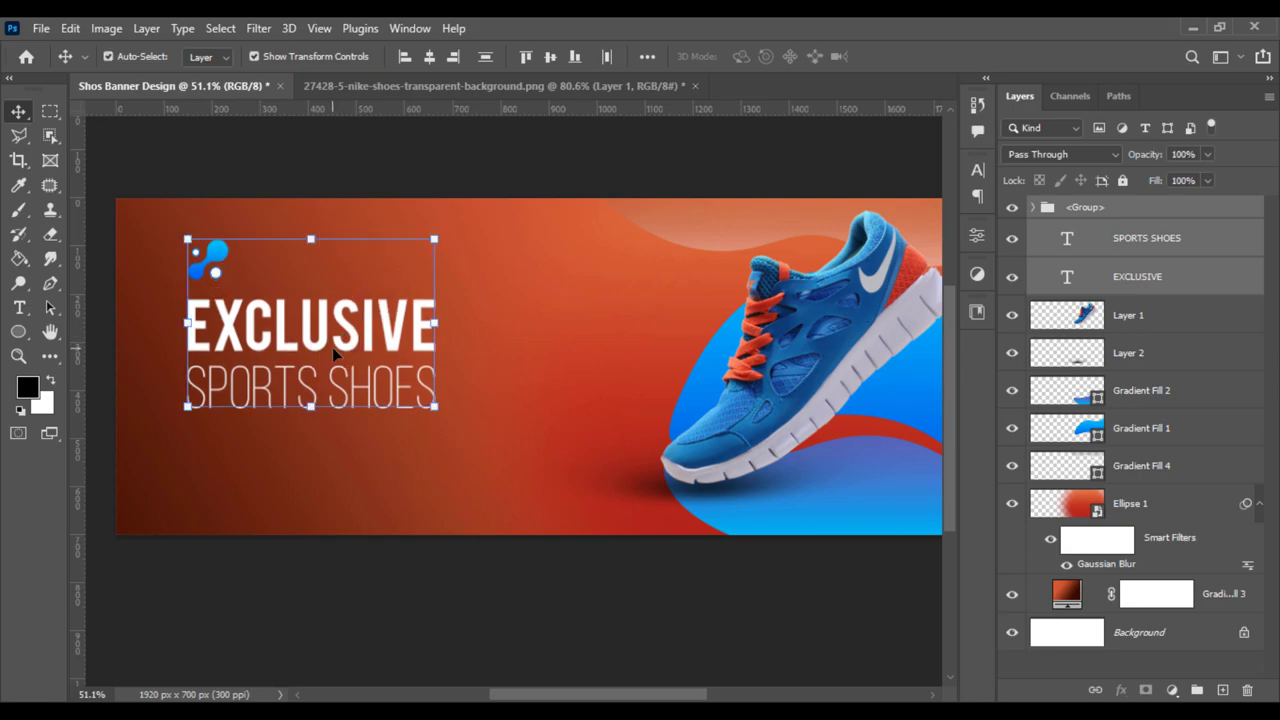
pyautogui.click(340, 668)
# Step: Nudge the logo slightly upward above the title
pyautogui.scroll(5, 366, 366)
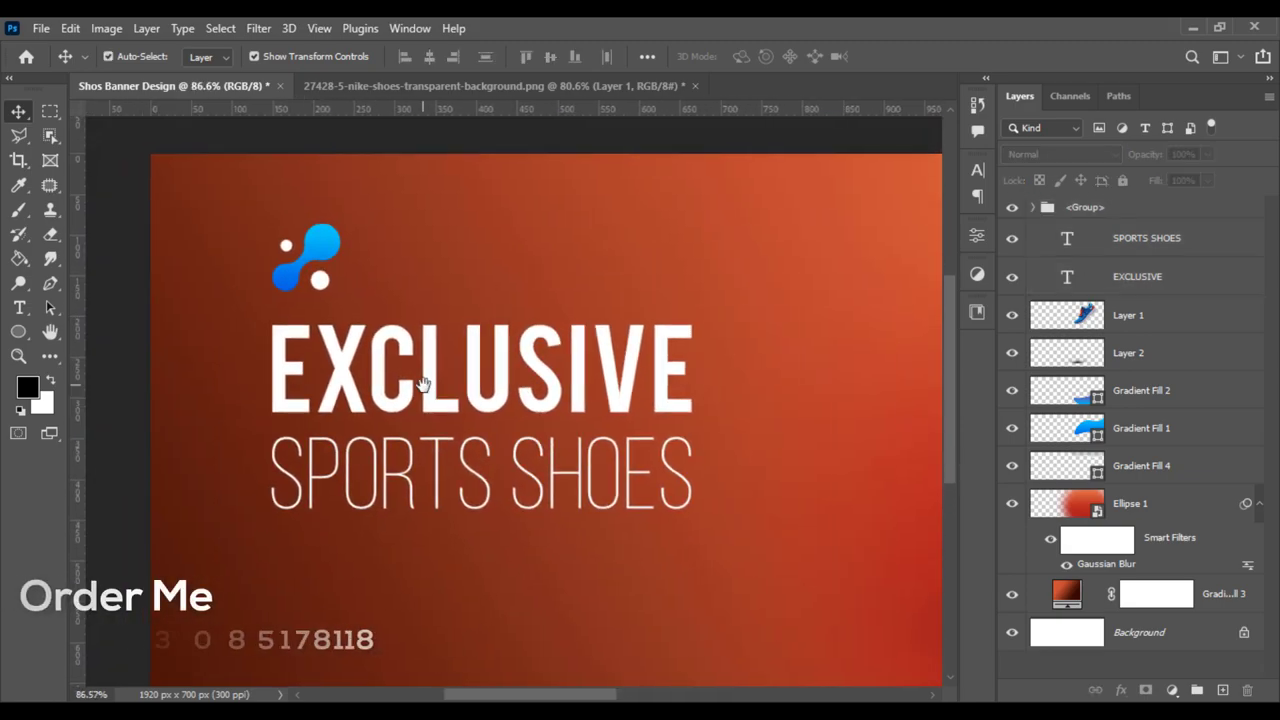
pyautogui.click(312, 250)
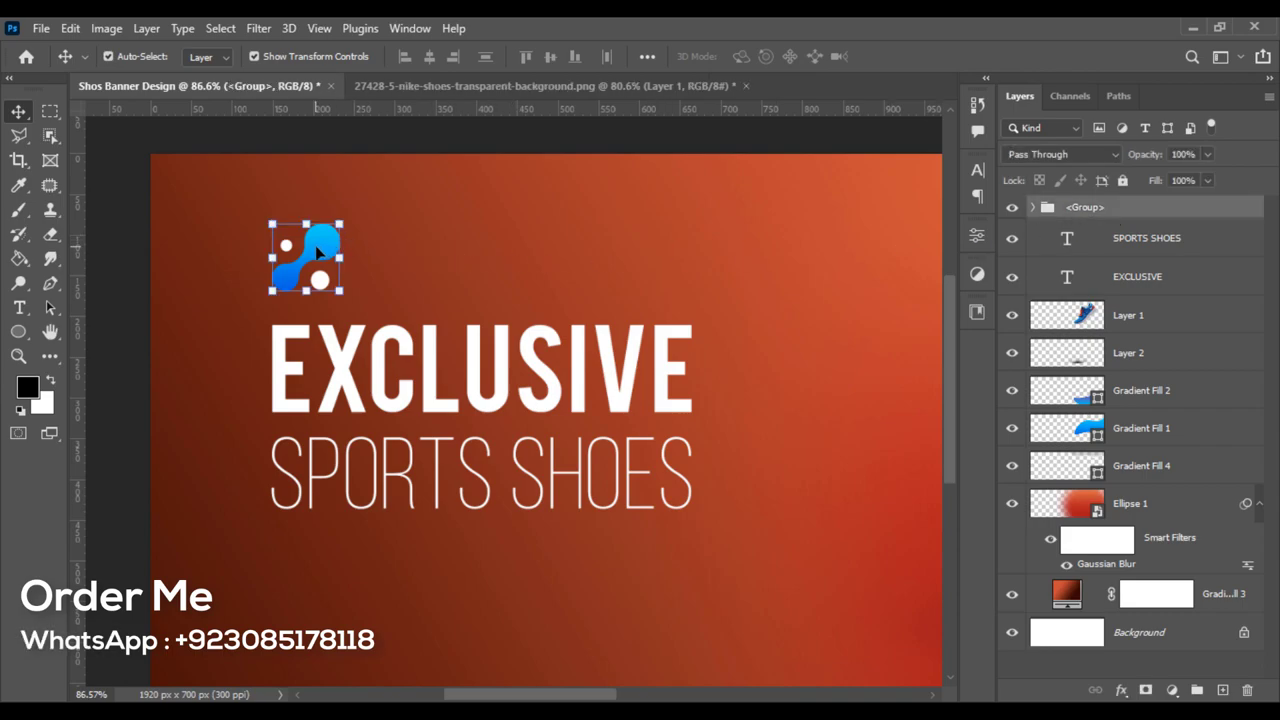
pyautogui.moveTo(316, 252); pyautogui.dragTo(316, 230)
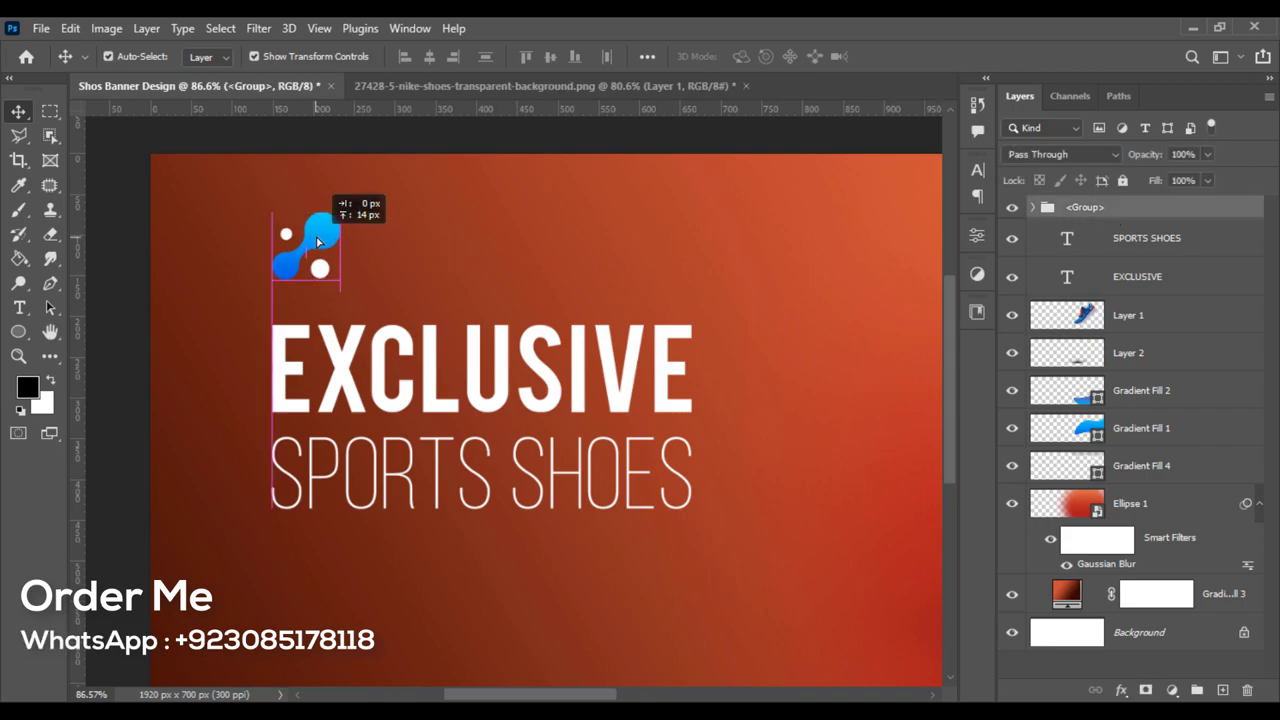
pyautogui.click(127, 272)
pyautogui.scroll(-2, 445, 405)
pyautogui.scroll(1, 376, 357)
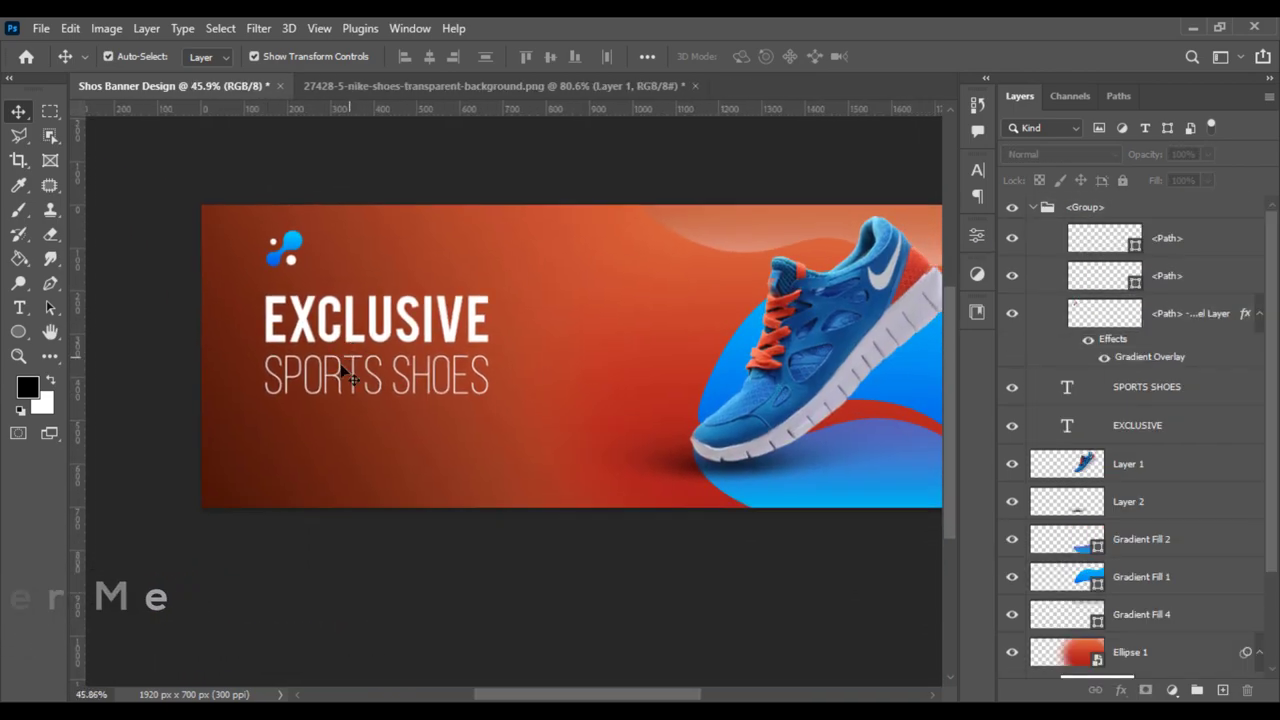
pyautogui.scroll(1, 372, 370)
pyautogui.scroll(1, 368, 385)
pyautogui.scroll(1, 362, 404)
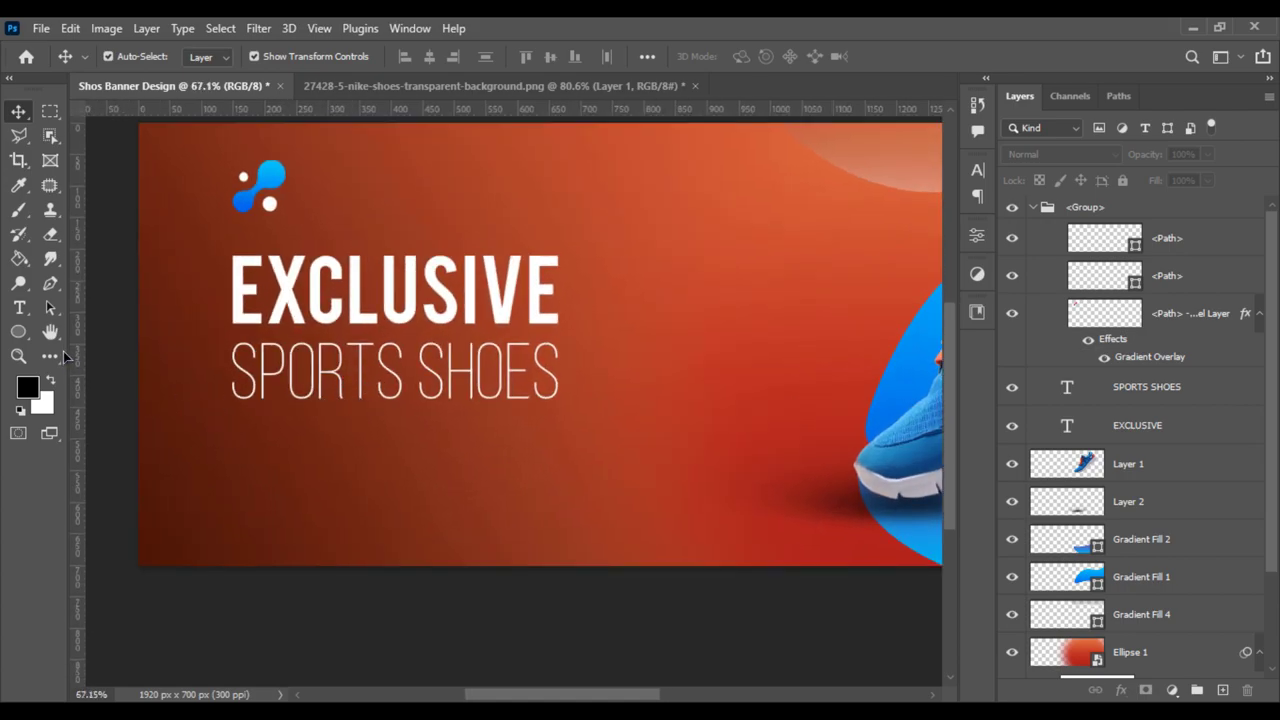
# Step: Draw a black rectangle just below SPORTS SHOES
pyautogui.click(22, 335)
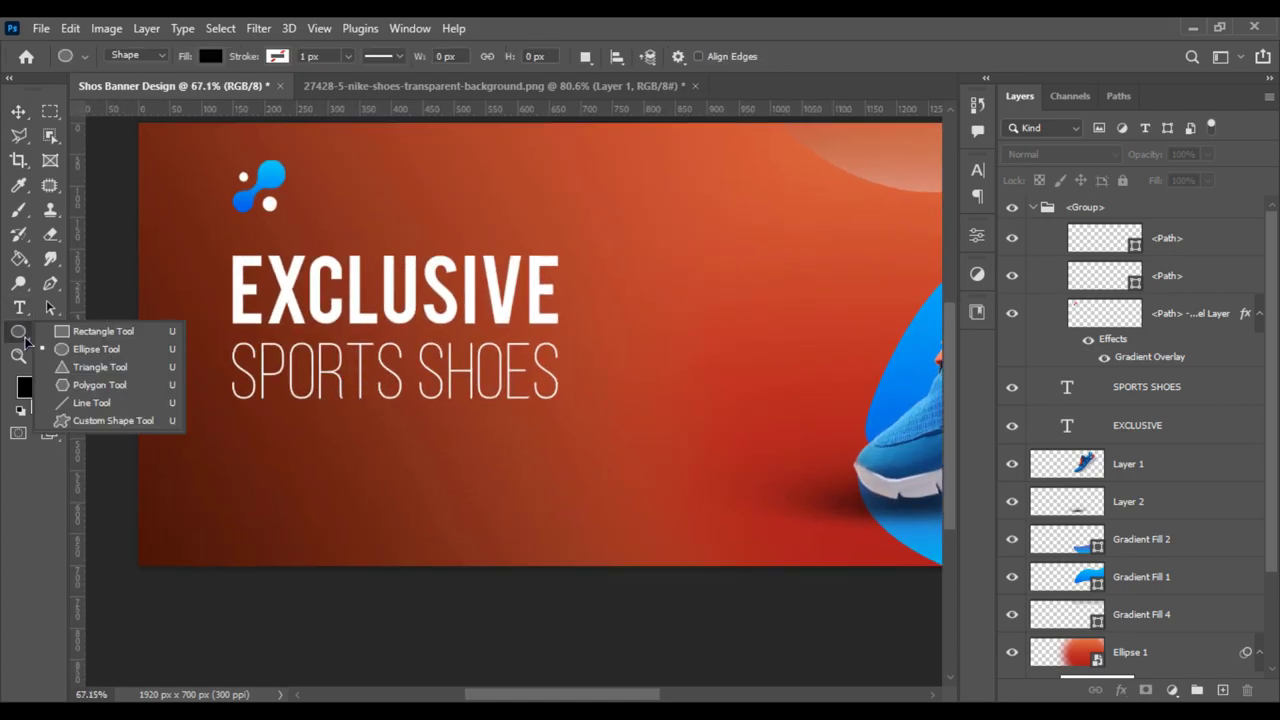
pyautogui.click(80, 333)
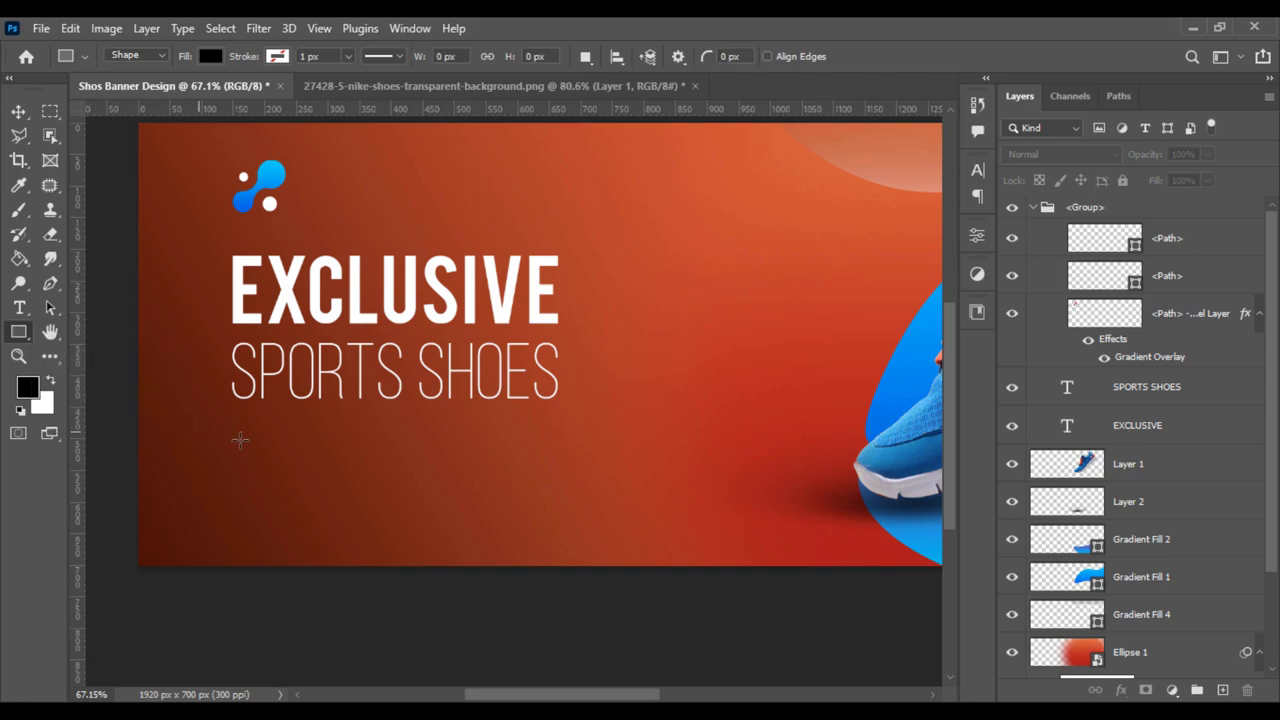
pyautogui.moveTo(255, 445); pyautogui.dragTo(417, 493)
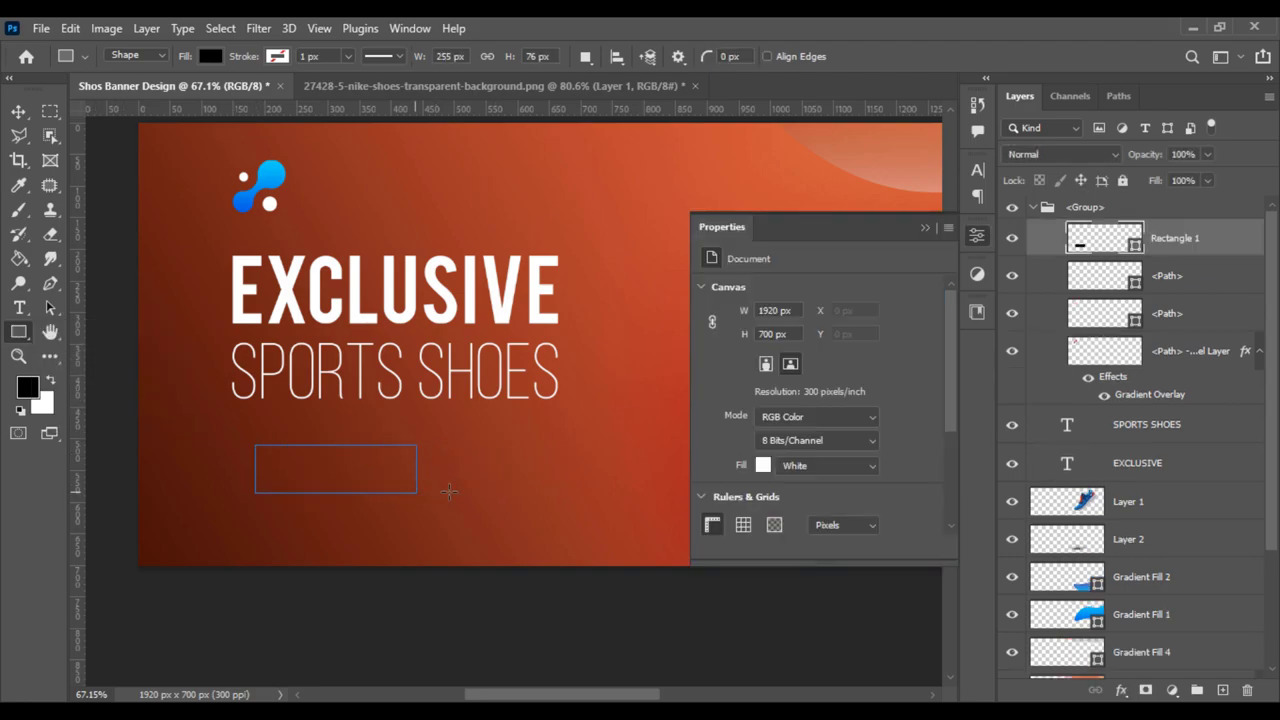
pyautogui.click(19, 111)
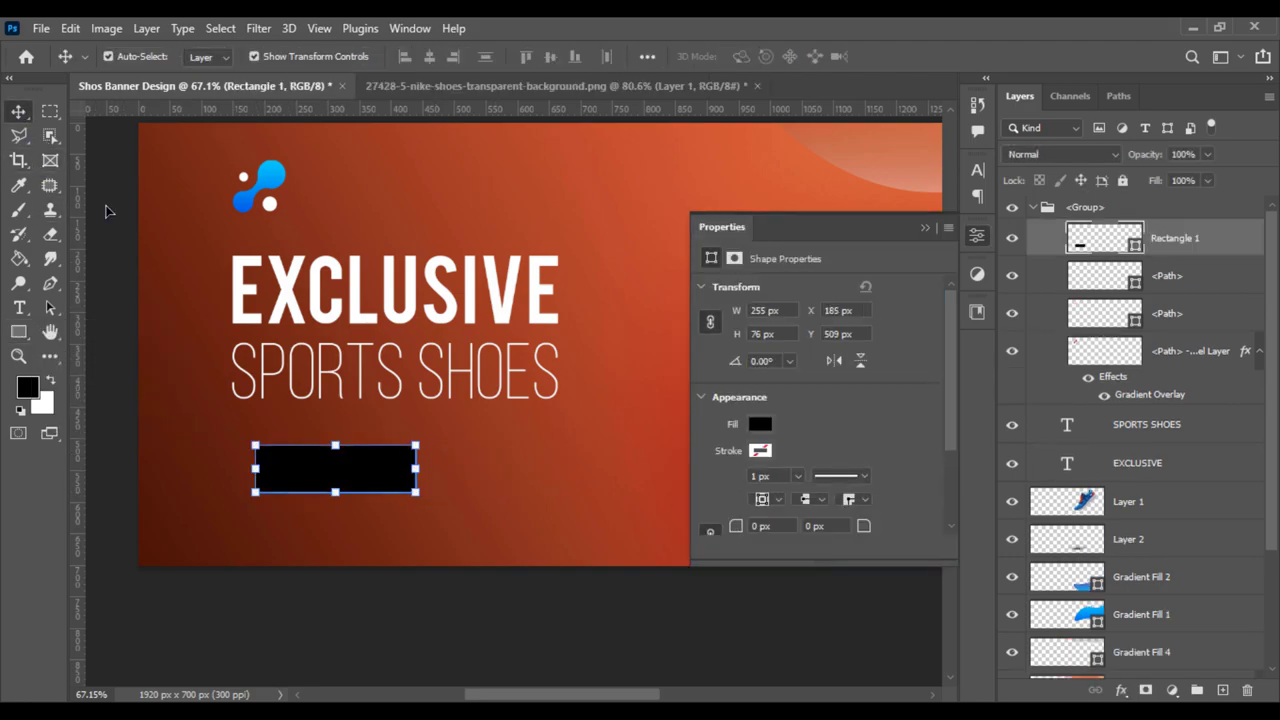
pyautogui.moveTo(323, 471); pyautogui.dragTo(297, 451)
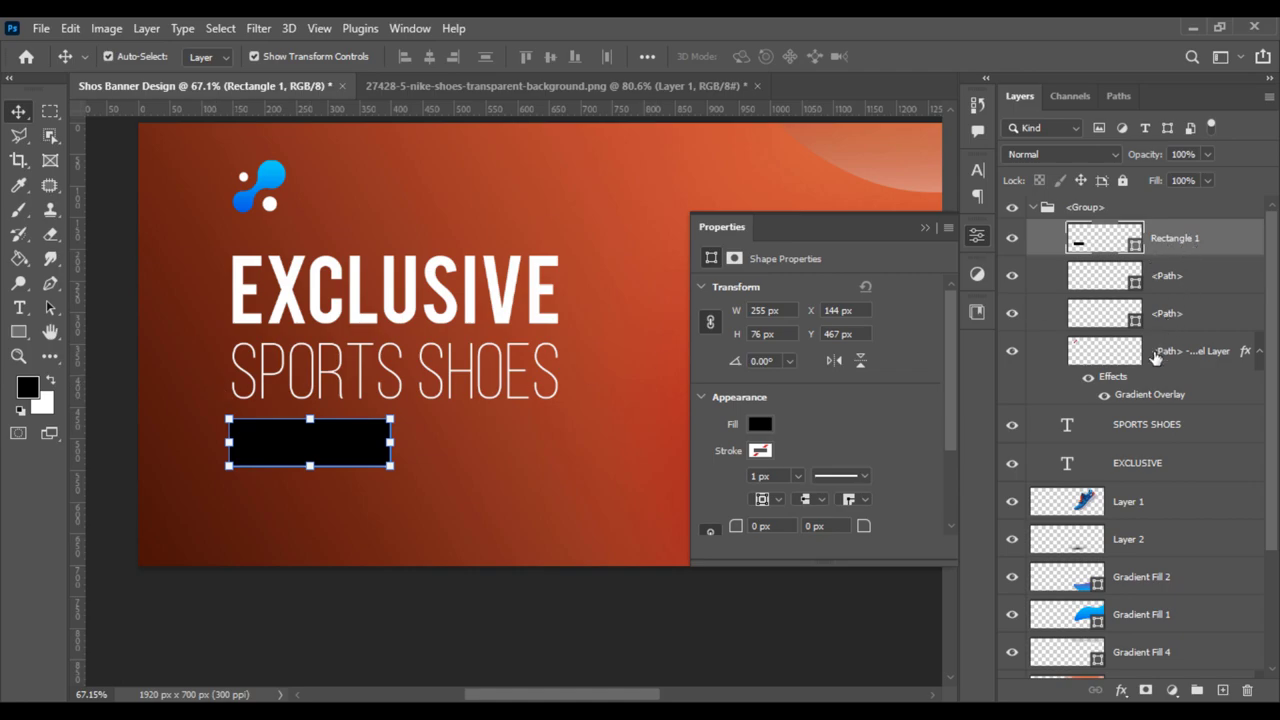
# Step: Move the rectangle layer above the logo group and left-align it with the logo and title
pyautogui.moveTo(1122, 228)
pyautogui.mouseDown()
pyautogui.moveTo(1160, 200)
pyautogui.moveTo(1037, 240)
pyautogui.mouseUp()
pyautogui.click(1033, 244)
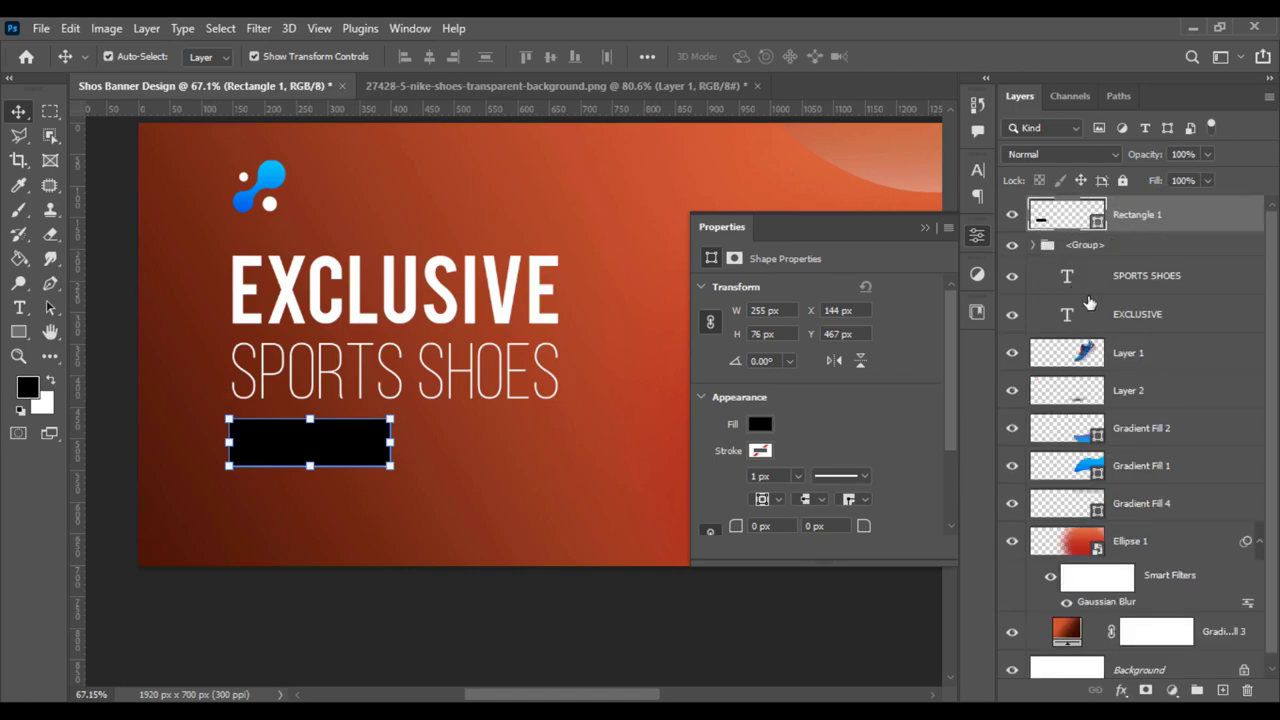
pyautogui.keyDown('shift'); pyautogui.click(1110, 314); pyautogui.keyUp('shift')
pyautogui.click(405, 57)
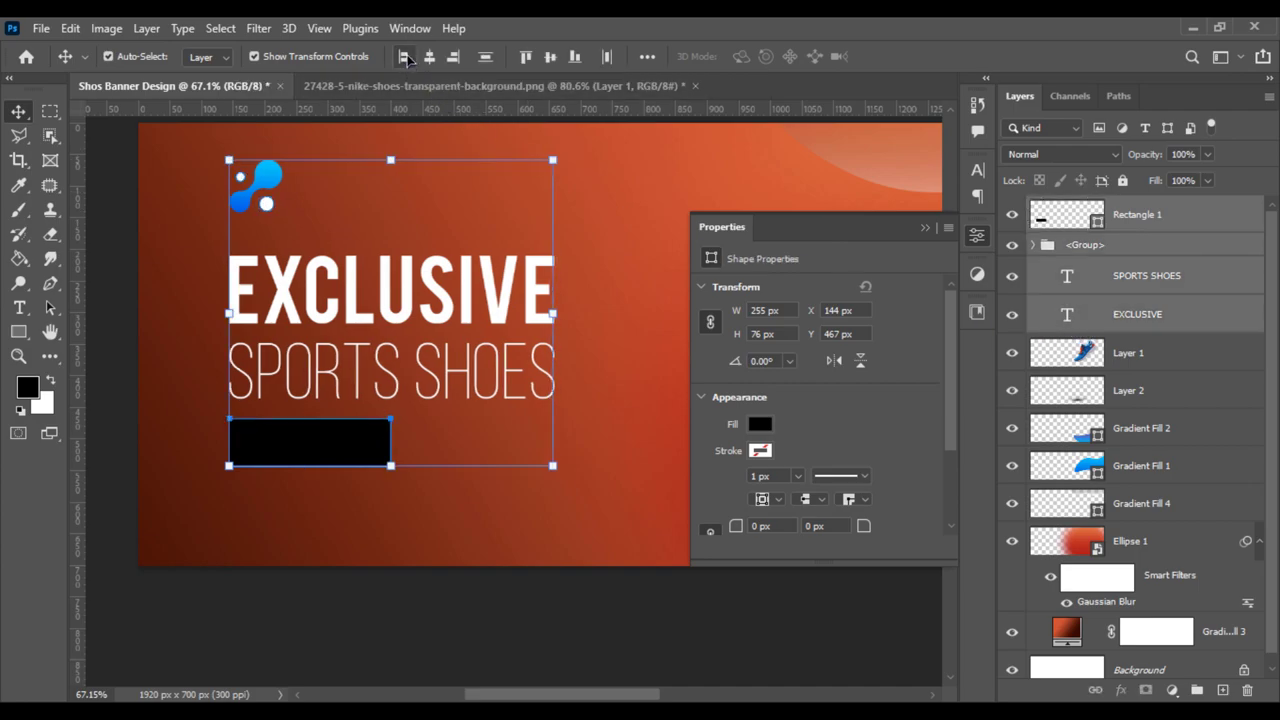
pyautogui.click(120, 238)
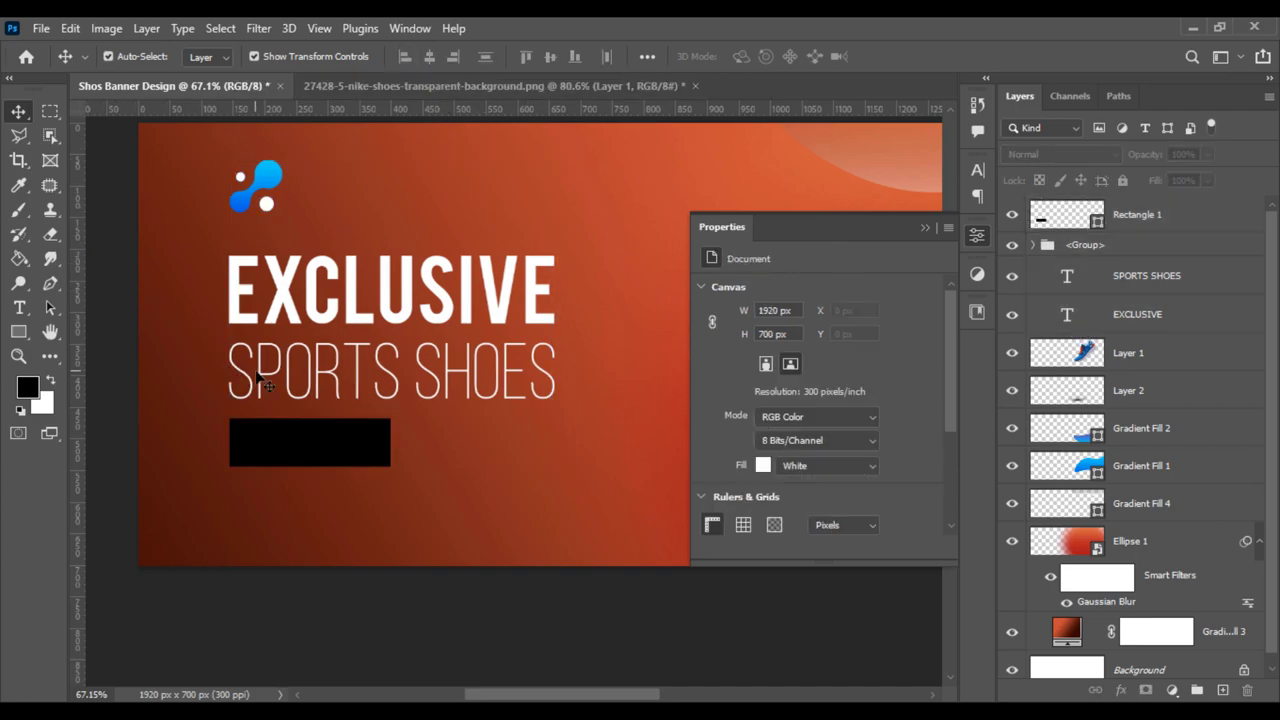
pyautogui.click(926, 229)
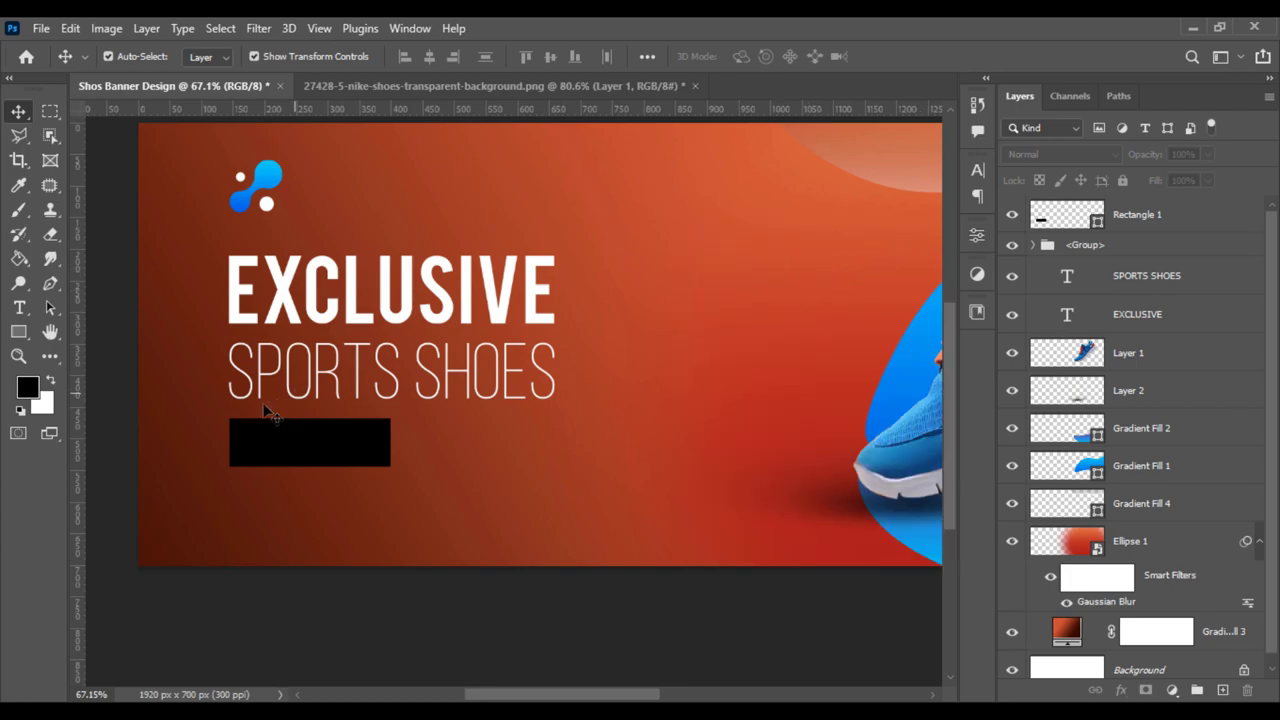
pyautogui.scroll(3, 268, 410)
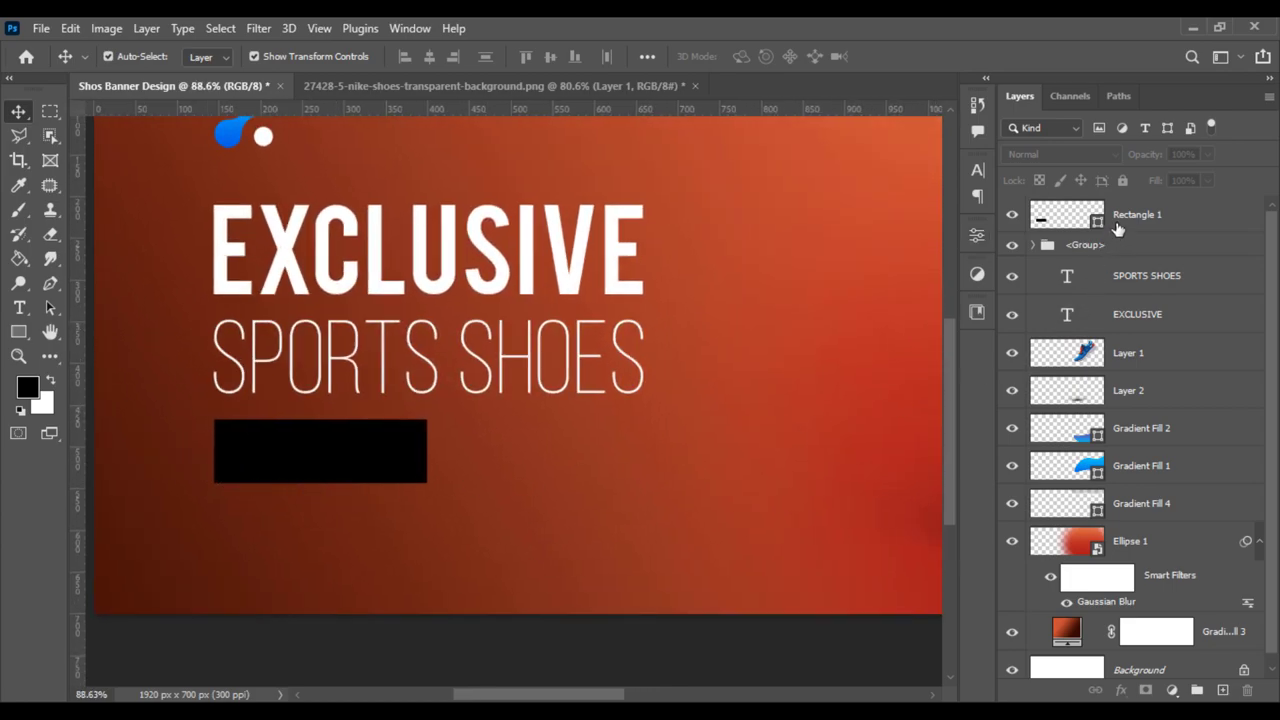
pyautogui.click(1063, 222)
# Step: Replace the rectangle's black fill with a blue gradient preset
pyautogui.click(18, 331)
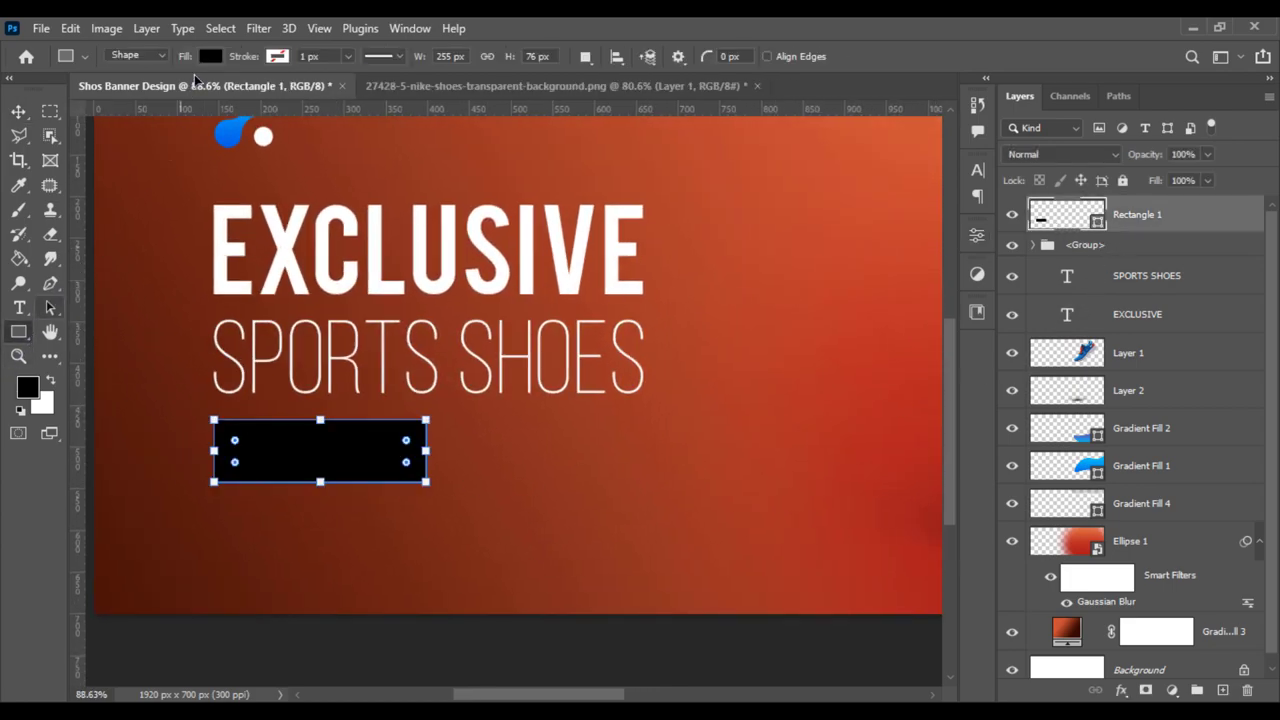
pyautogui.click(208, 56)
pyautogui.click(166, 92)
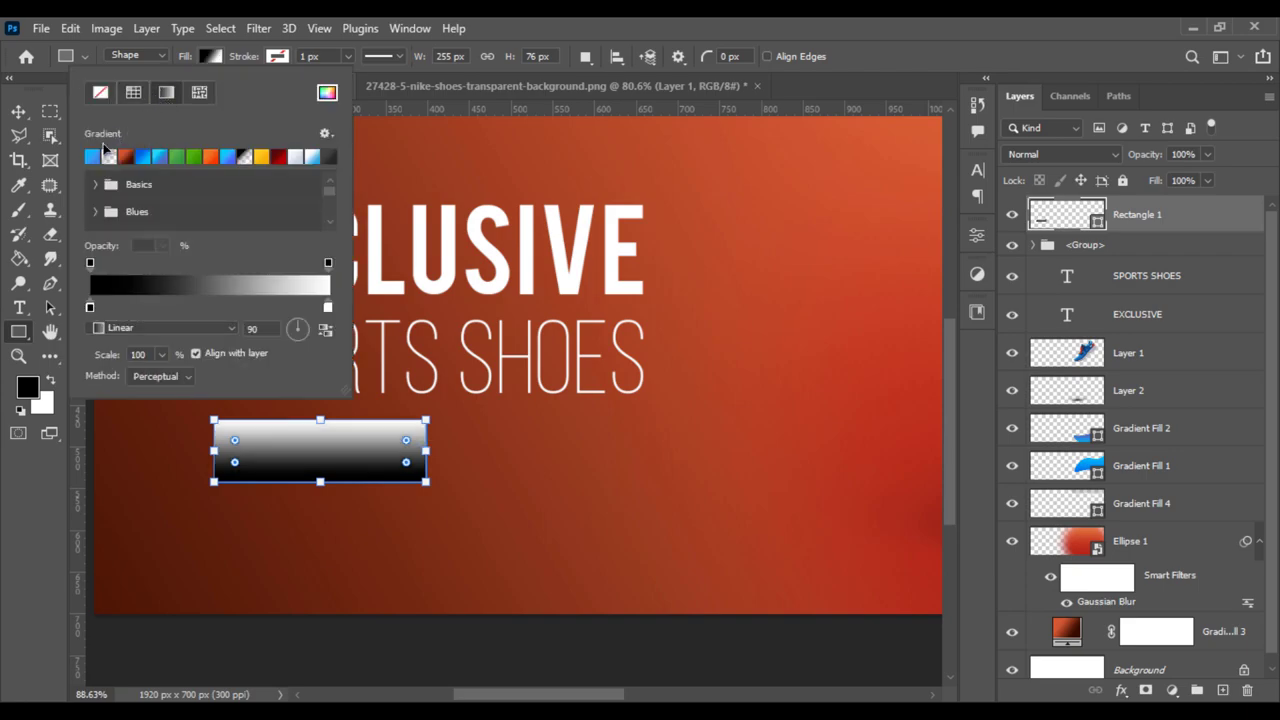
pyautogui.click(92, 156)
pyautogui.click(13, 119)
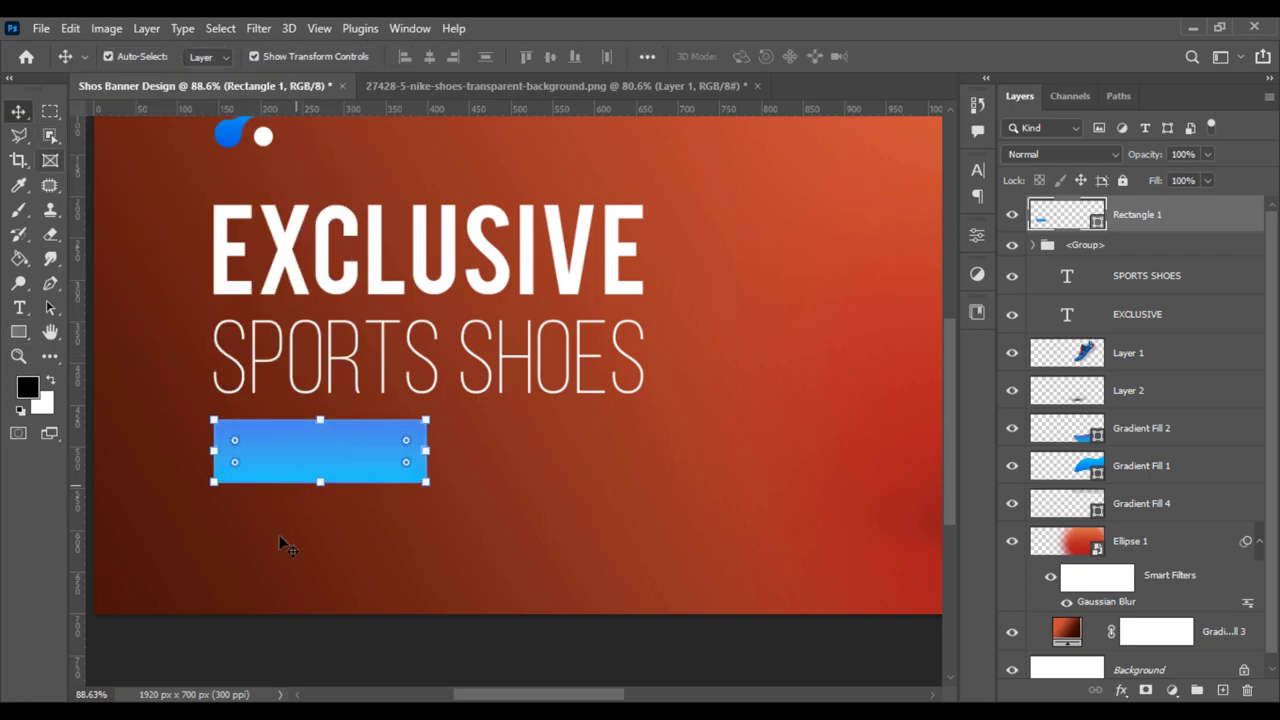
pyautogui.click(254, 624)
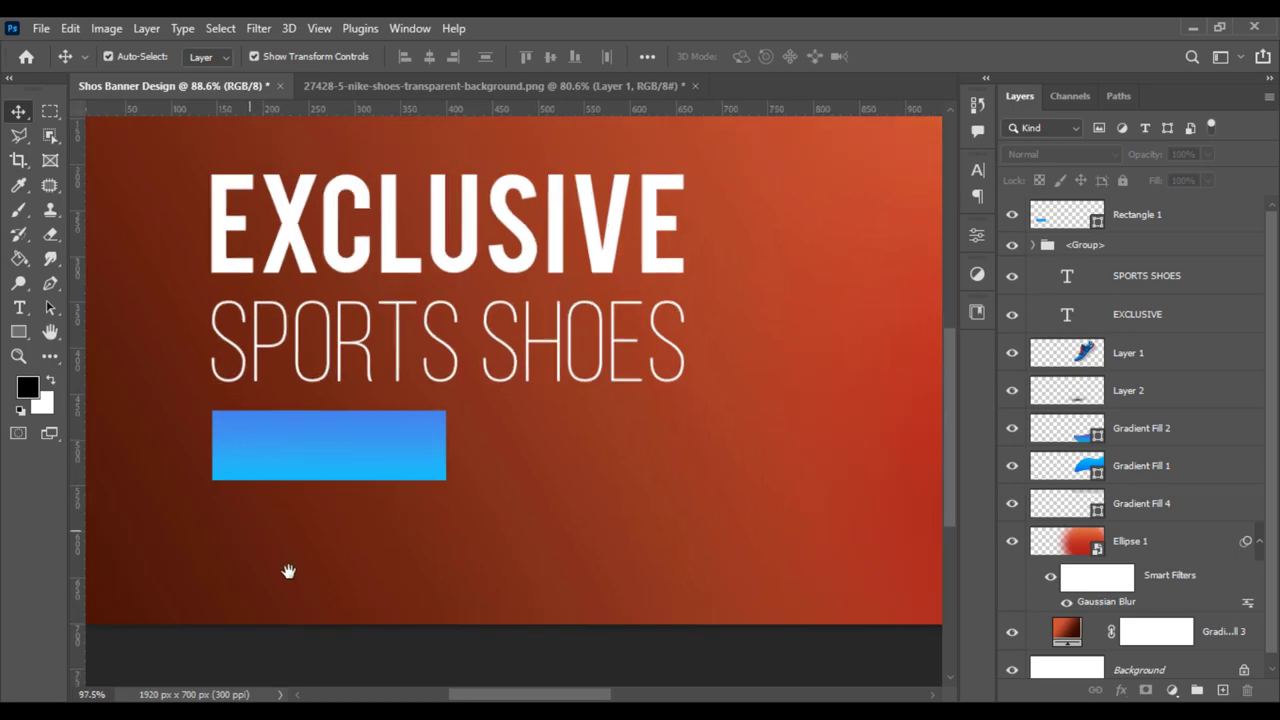
pyautogui.scroll(2, 354, 614)
# Step: Add bold SHOP NOW text below the rectangle
pyautogui.click(19, 308)
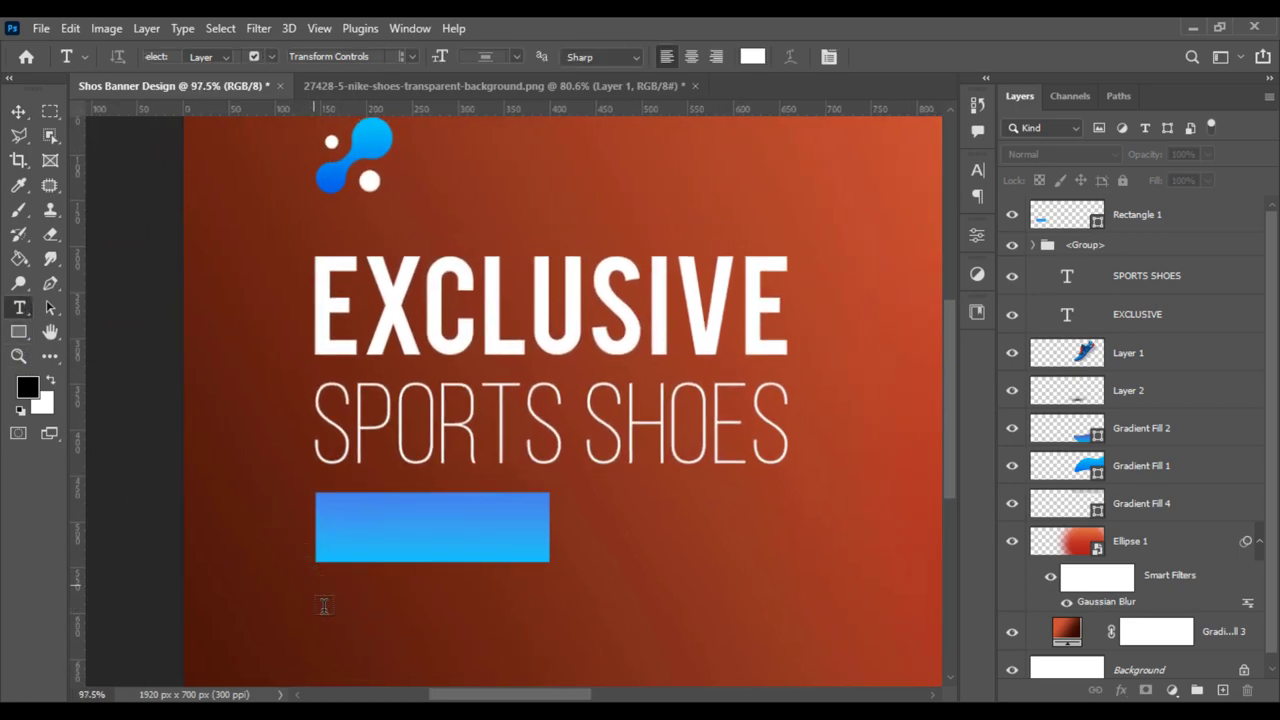
pyautogui.click(335, 619)
pyautogui.write('SH')
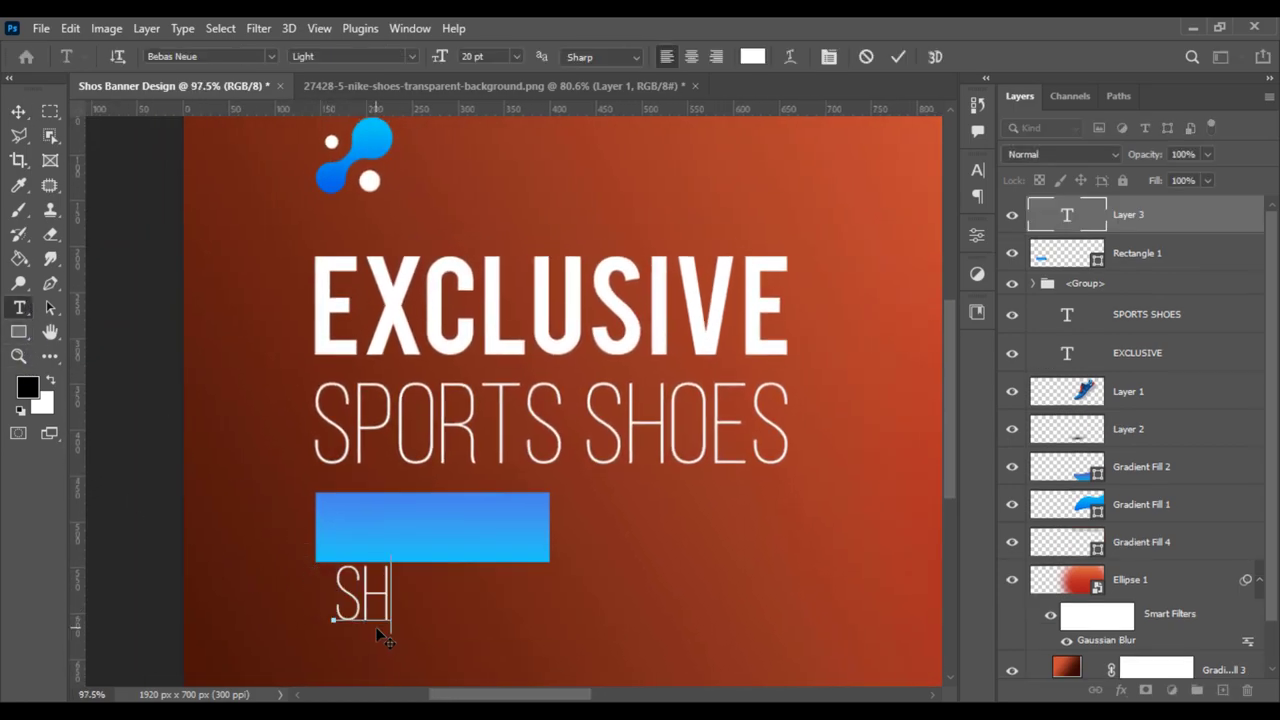
pyautogui.write('OP N')
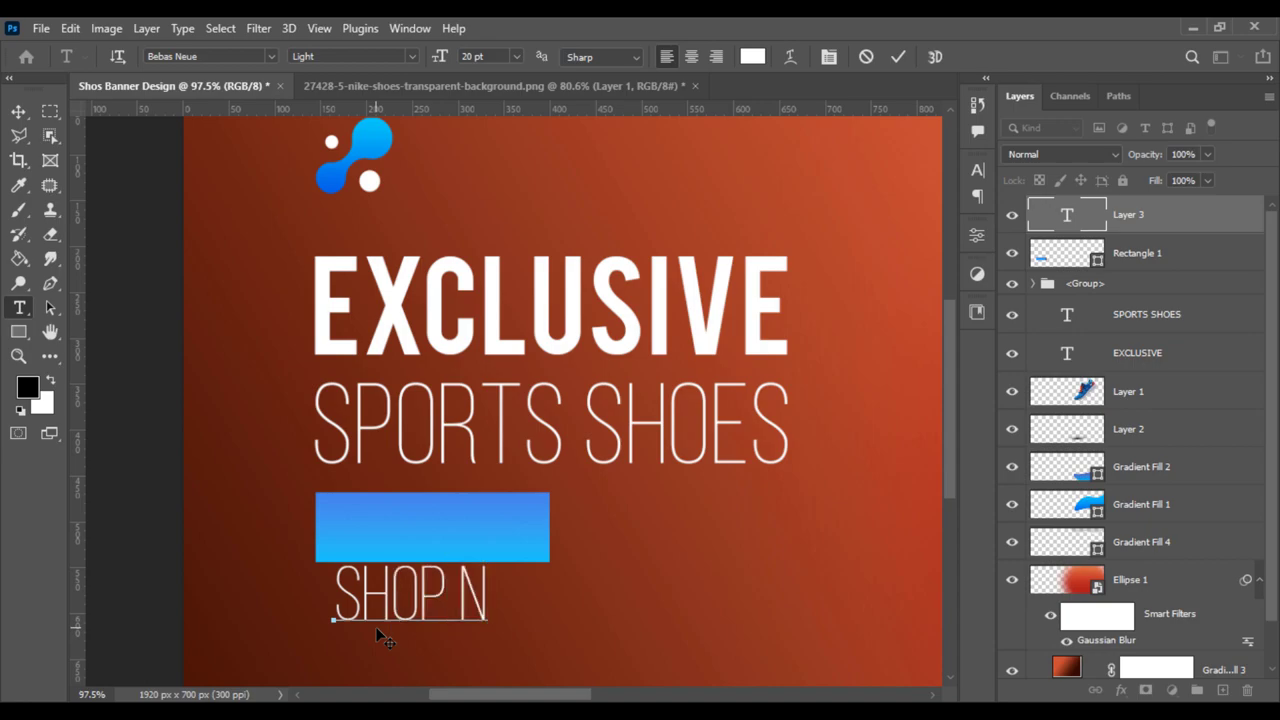
pyautogui.write('OW')
pyautogui.hotkey('ctrl', 'a')
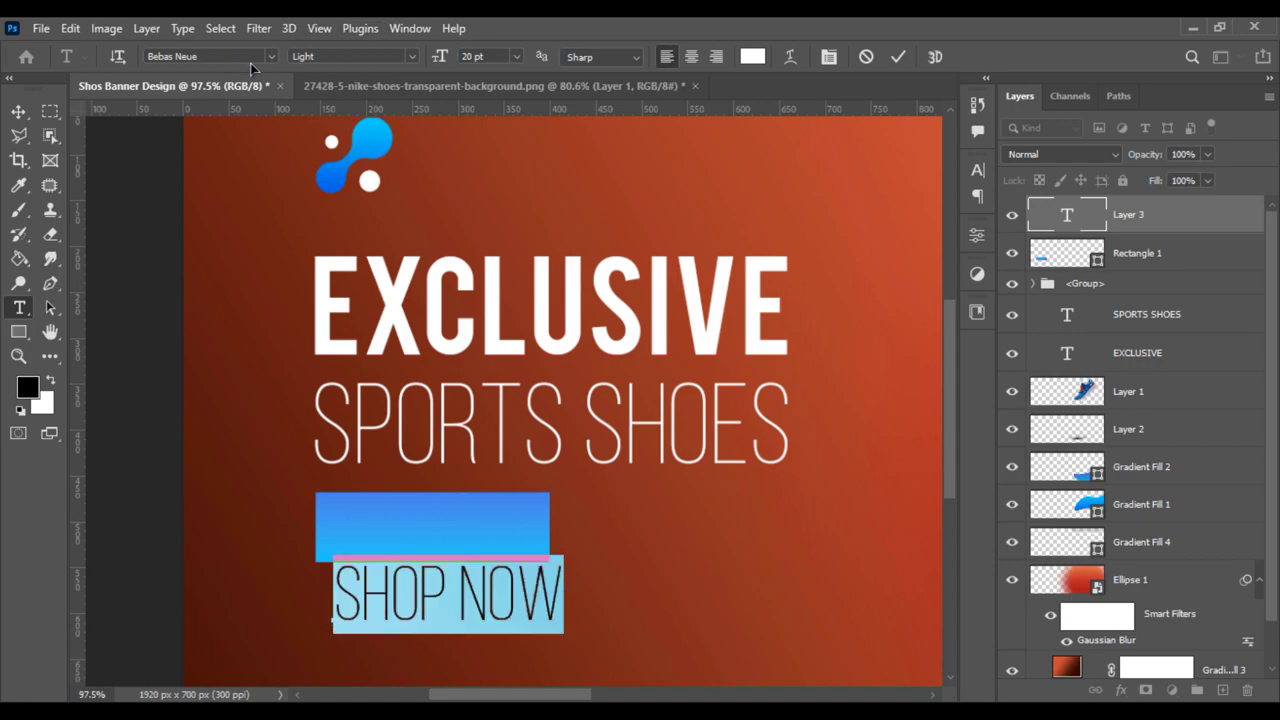
pyautogui.click(414, 58)
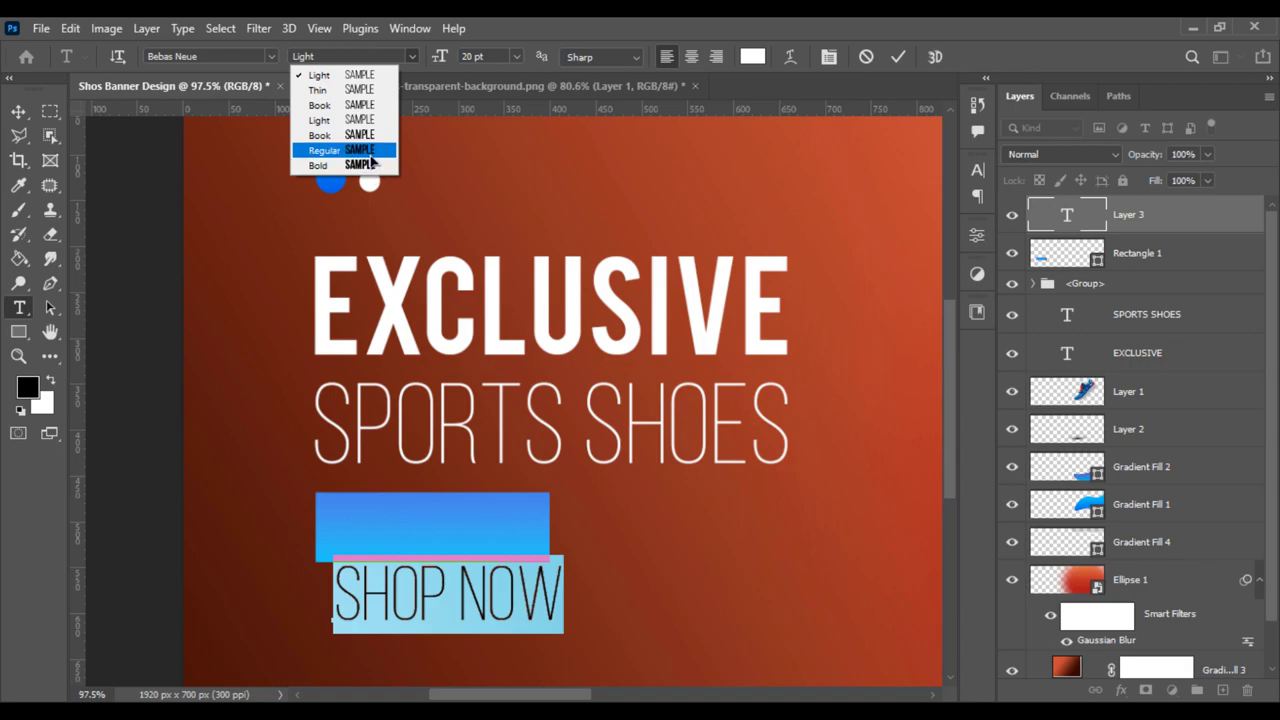
pyautogui.click(365, 168)
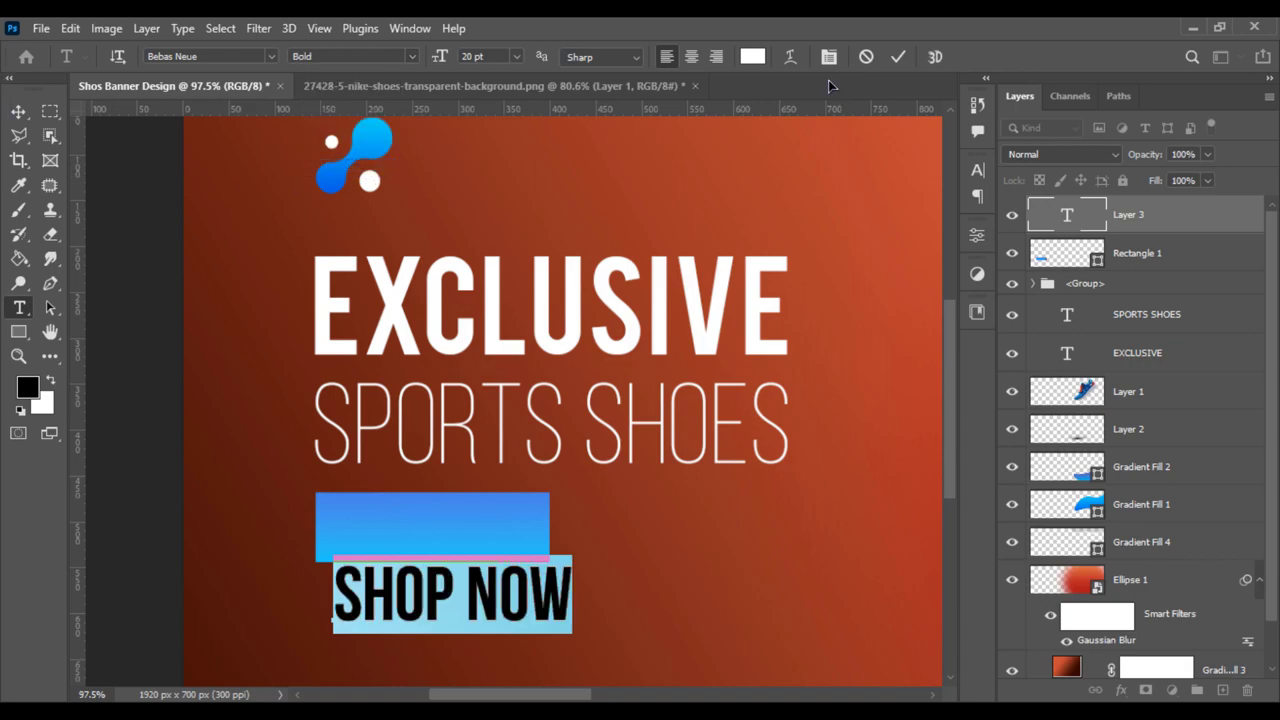
pyautogui.click(12, 108)
# Step: Scale SHOP NOW down and centre it horizontally on the blue button
pyautogui.hotkey('ctrl', 't')
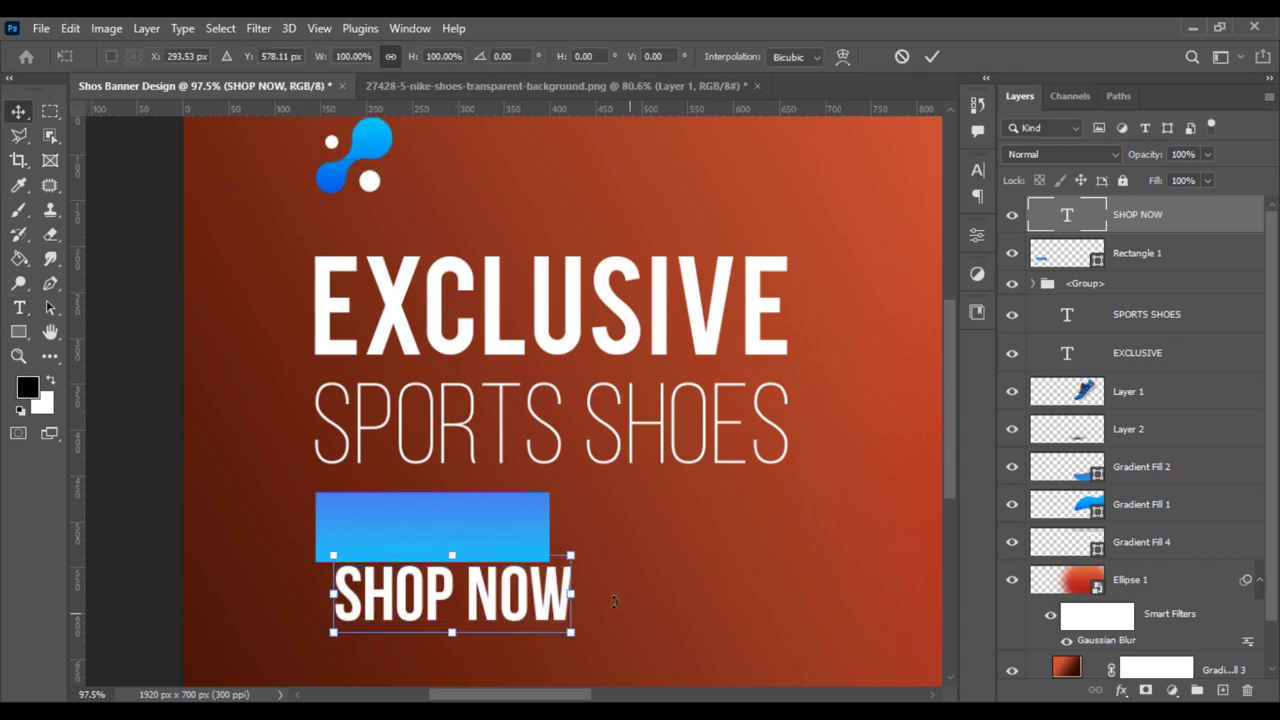
pyautogui.moveTo(571, 556)
pyautogui.mouseDown()
pyautogui.moveTo(521, 582)
pyautogui.moveTo(456, 536)
pyautogui.mouseUp()
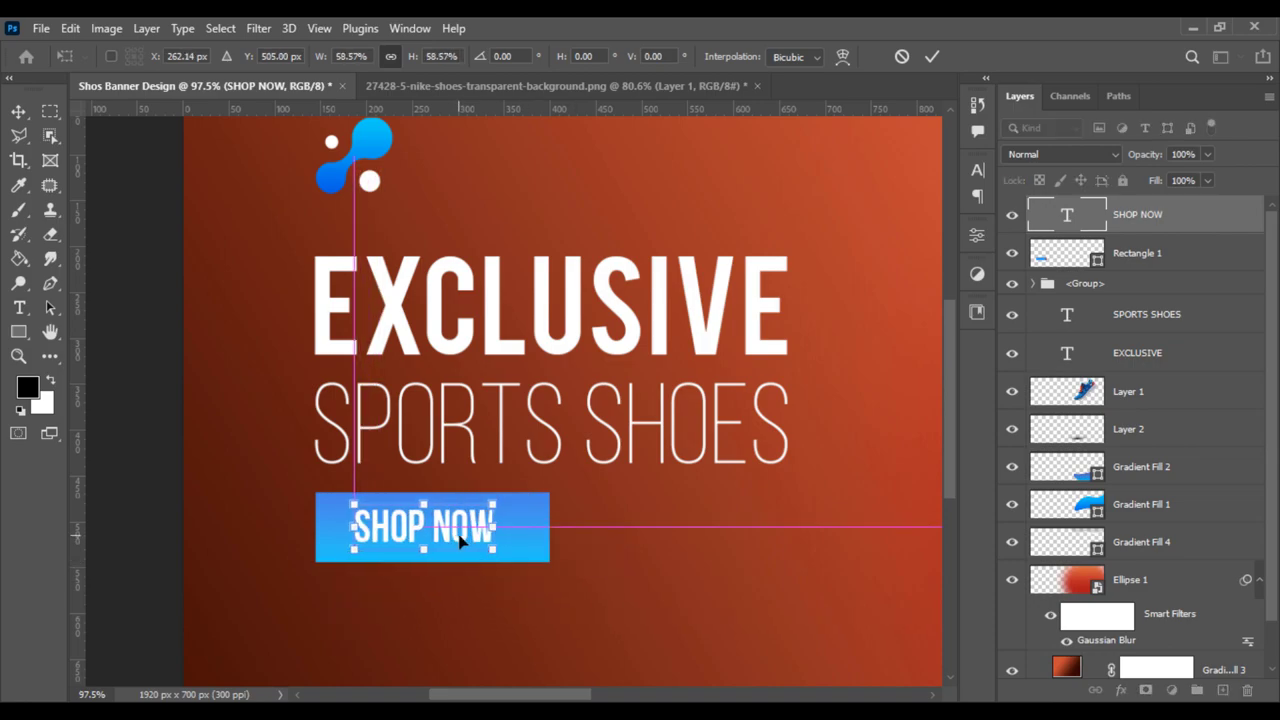
pyautogui.press('Return')
pyautogui.keyDown('shift'); pyautogui.click(1145, 256); pyautogui.keyUp('shift')
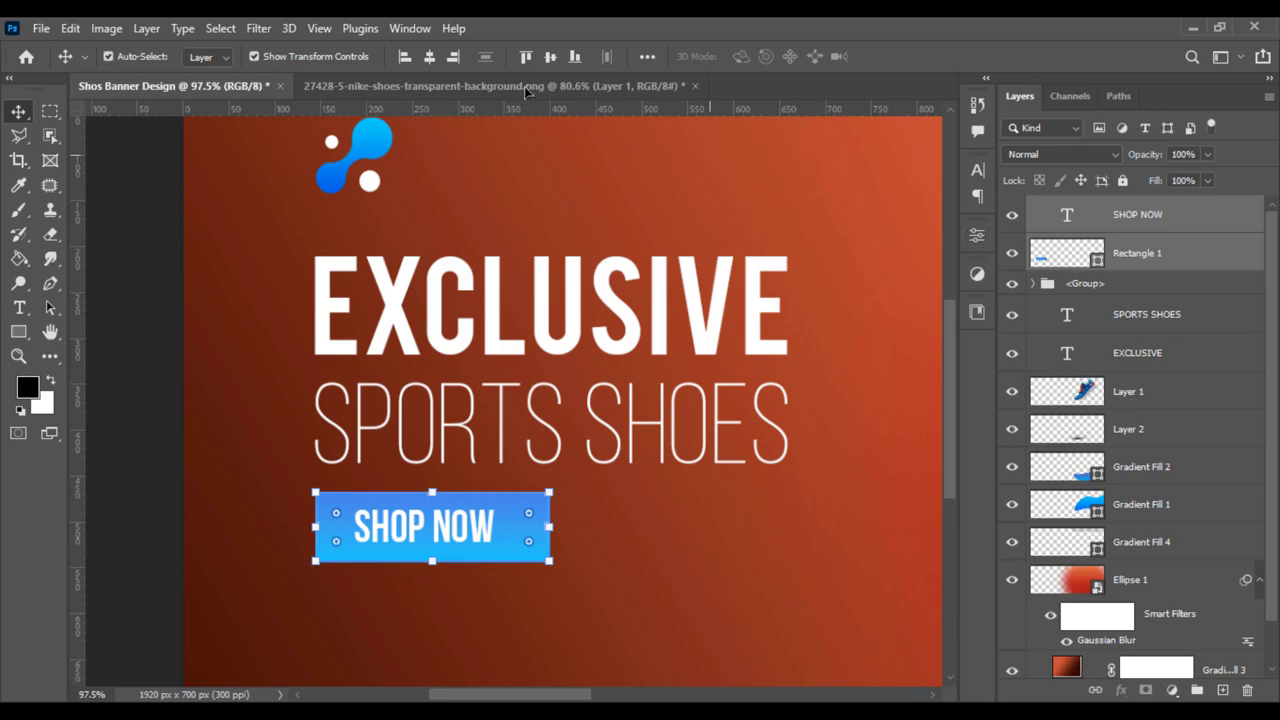
pyautogui.click(429, 56)
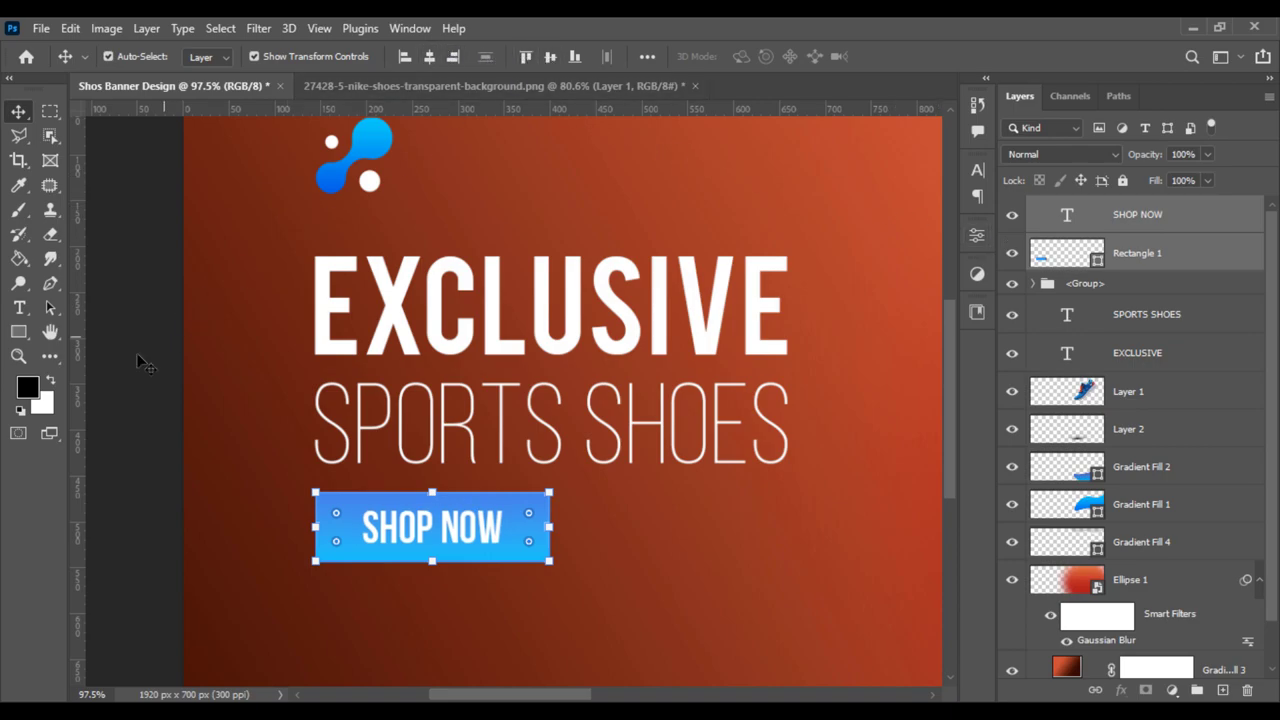
pyautogui.click(138, 380)
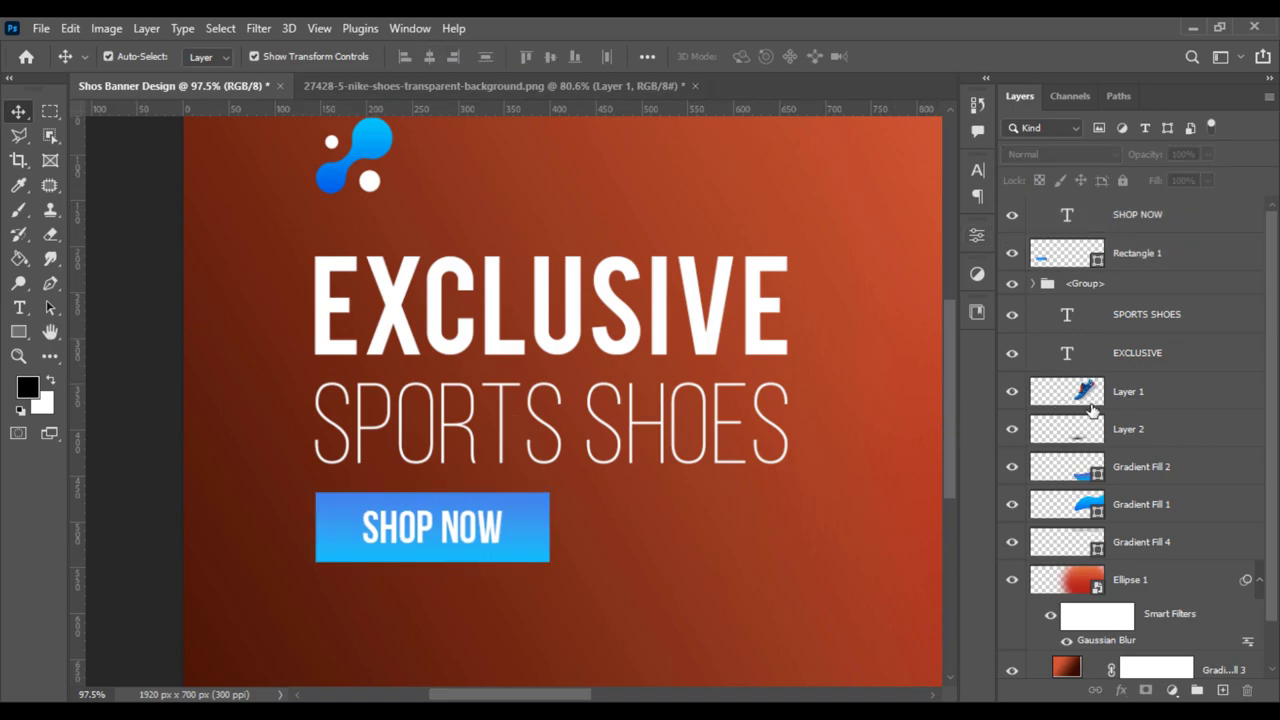
# Step: Give the SHOP NOW button rectangle a deeper blue gradient preset fill
pyautogui.click(1070, 244)
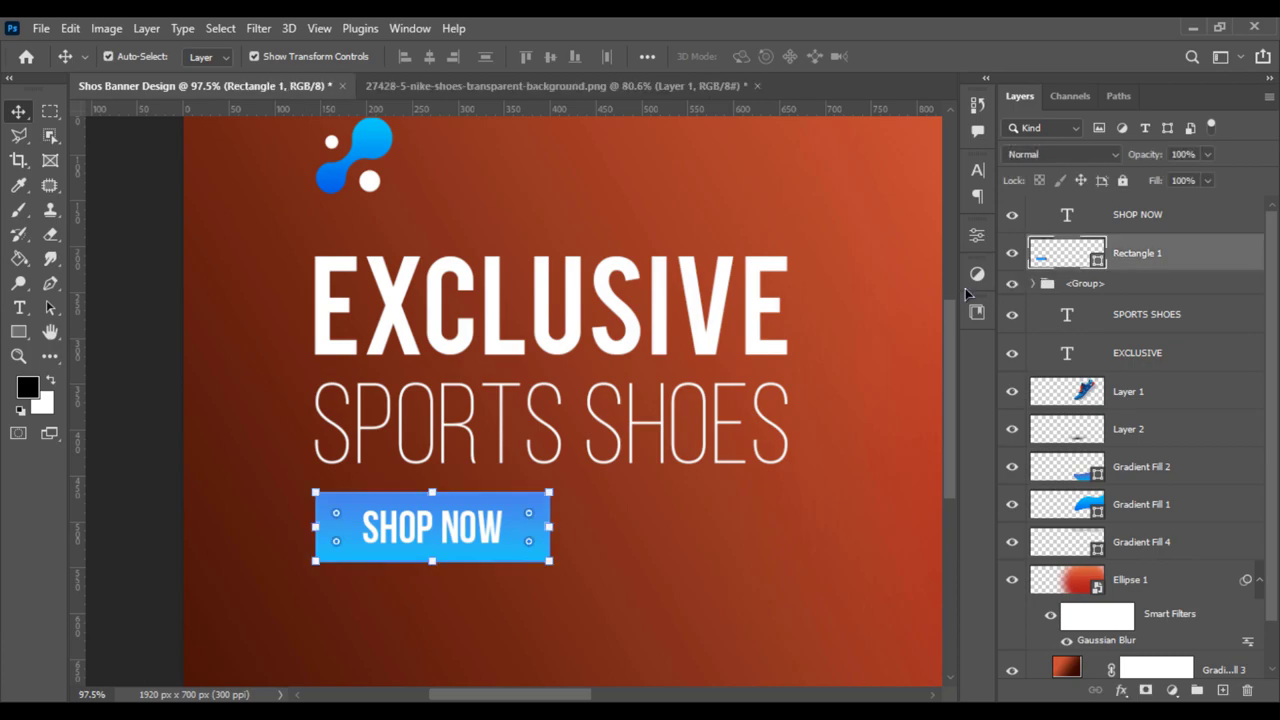
pyautogui.click(20, 331)
pyautogui.click(212, 54)
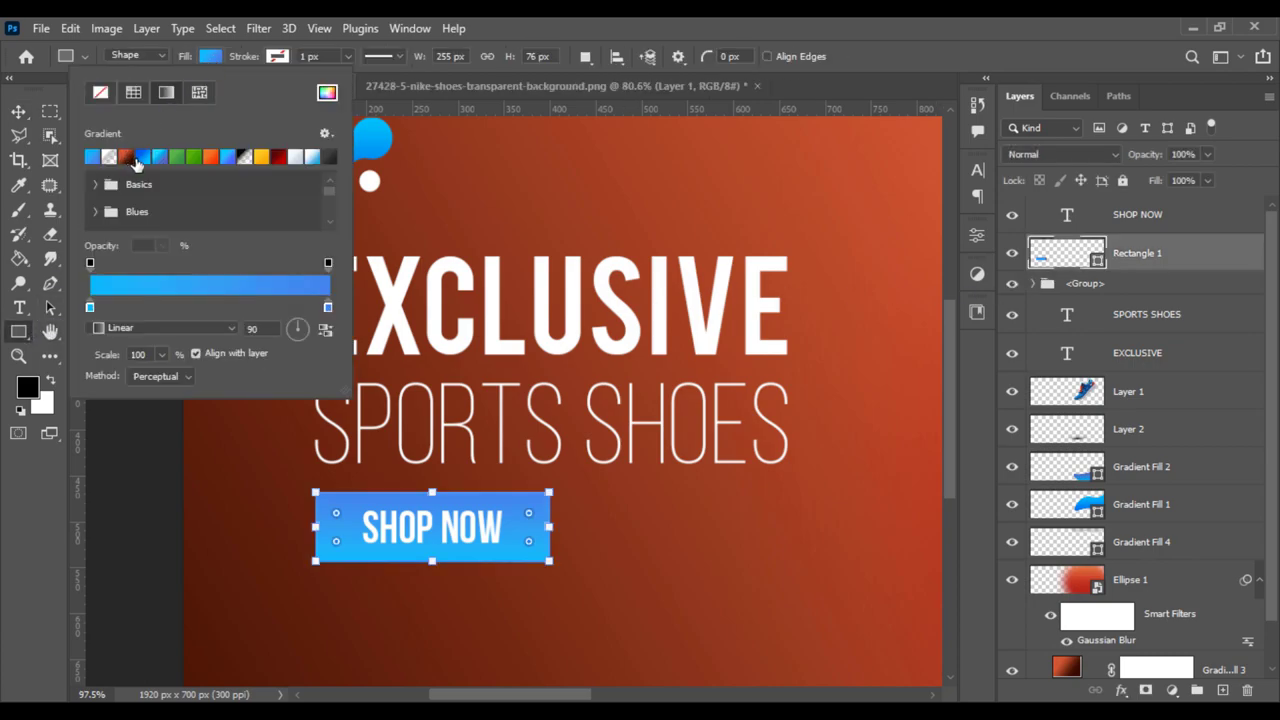
pyautogui.click(142, 160)
pyautogui.click(152, 422)
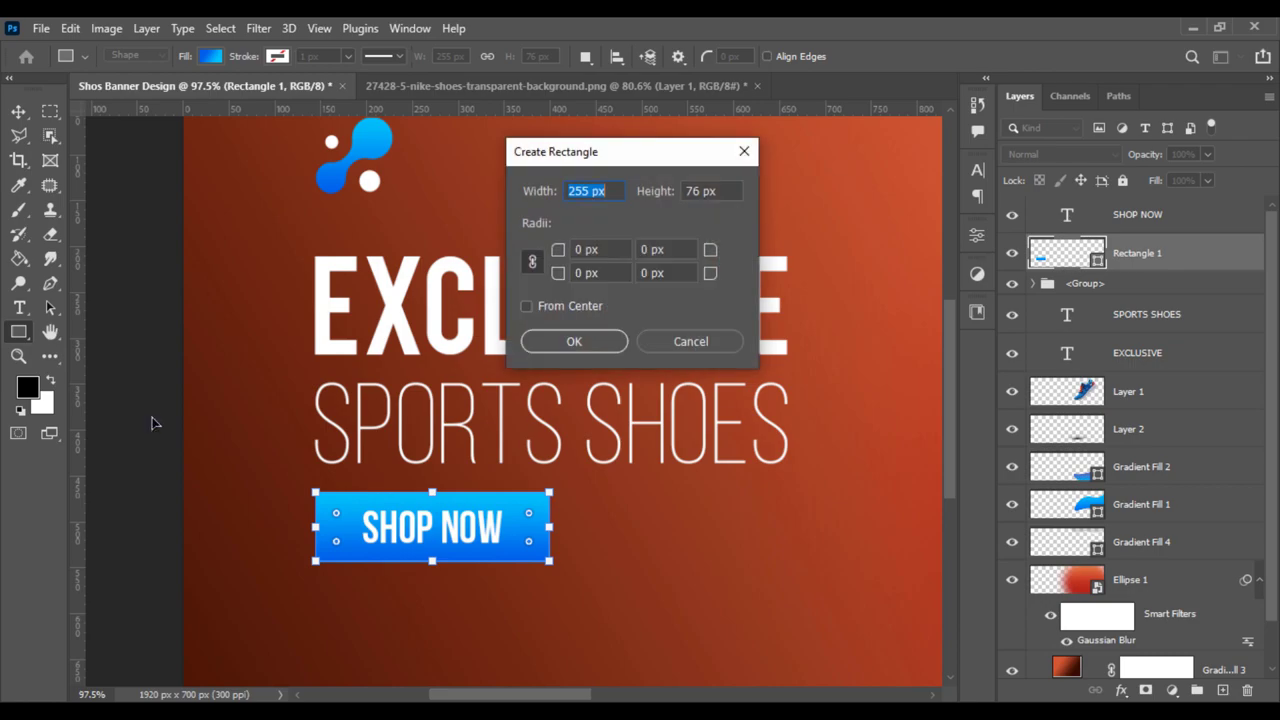
pyautogui.click(716, 346)
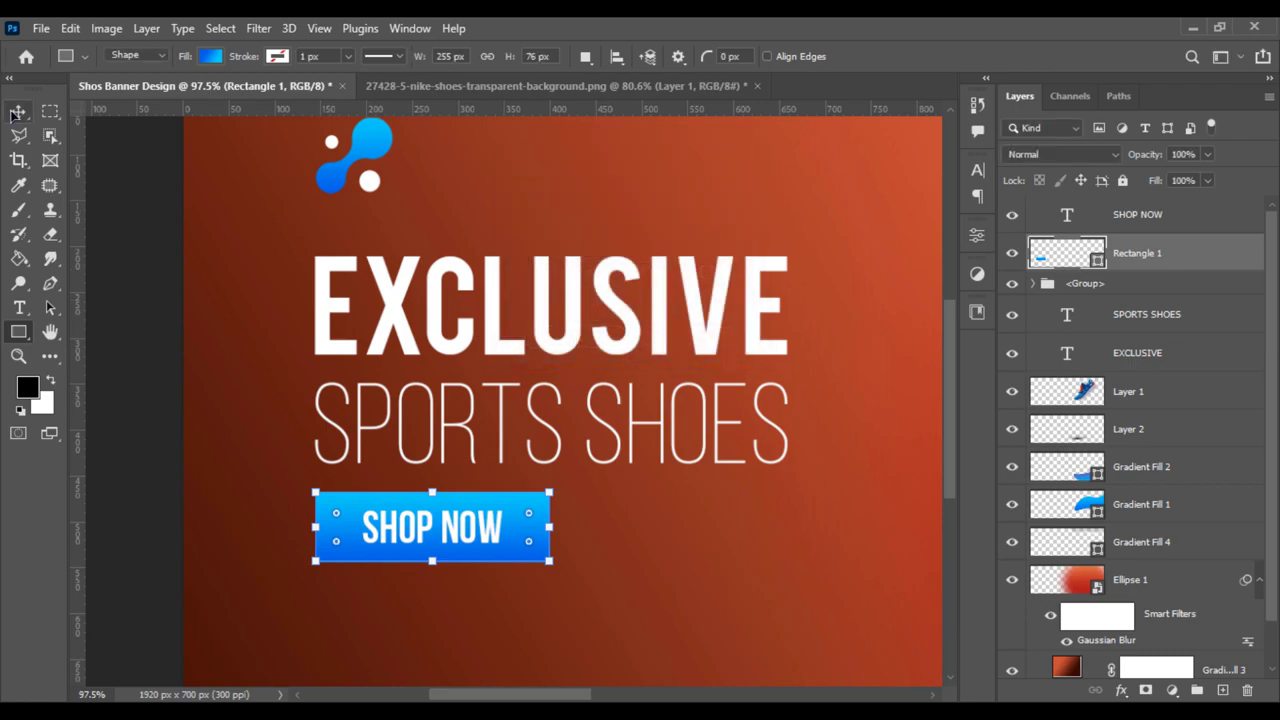
pyautogui.click(18, 111)
pyautogui.click(125, 212)
pyautogui.hotkey('ctrl', '0')
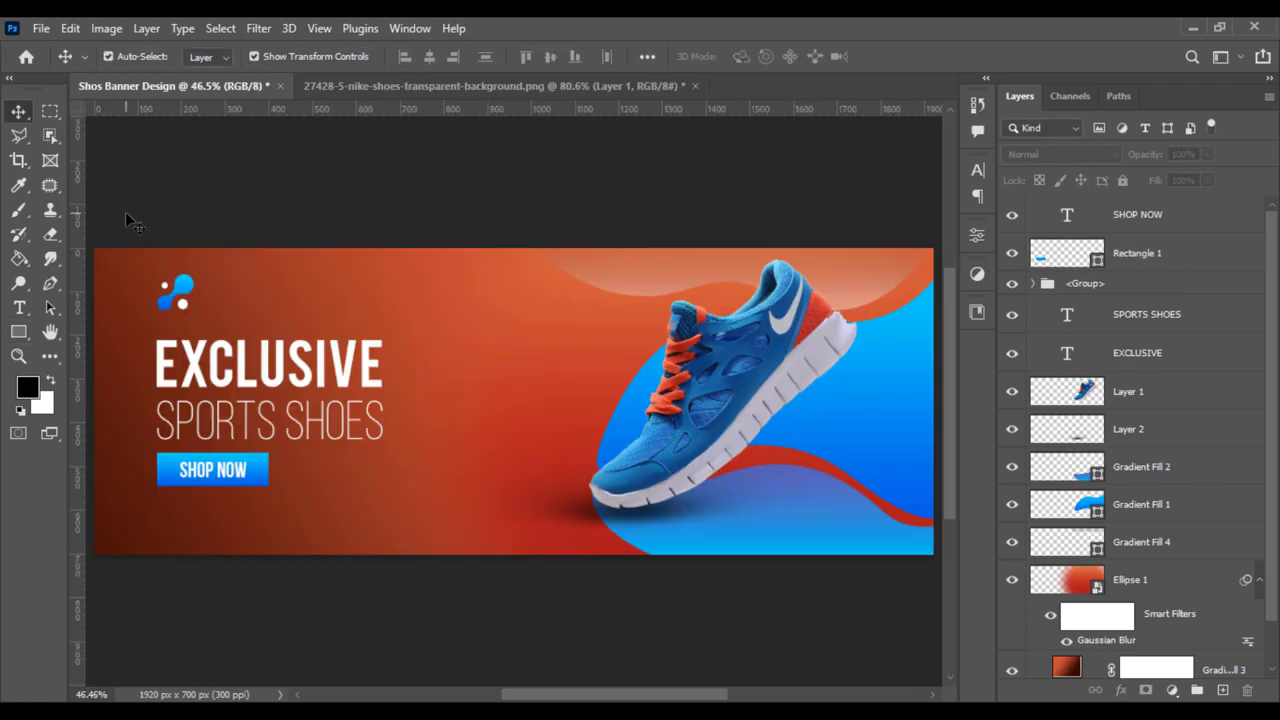
pyautogui.scroll(2, 281, 602)
pyautogui.hscroll(-2, 281, 602)
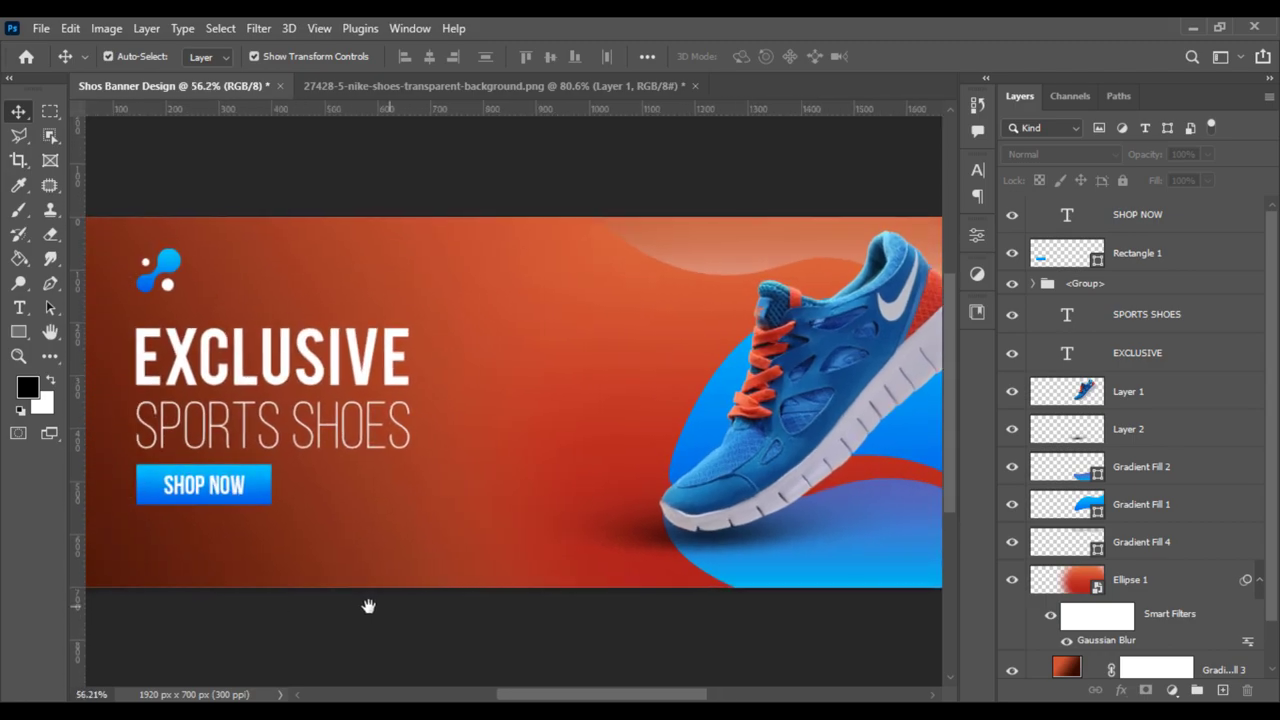
pyautogui.scroll(1, 367, 607)
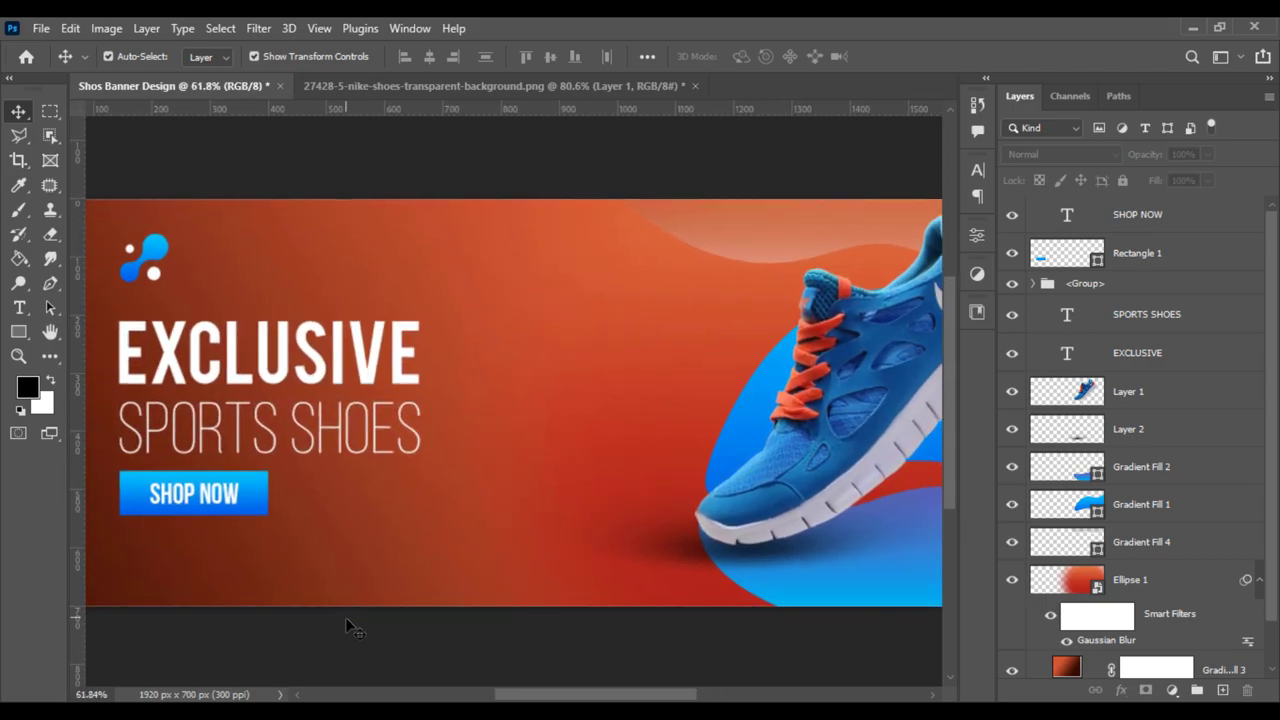
pyautogui.scroll(-1, 352, 624)
pyautogui.scroll(-1, 340, 610)
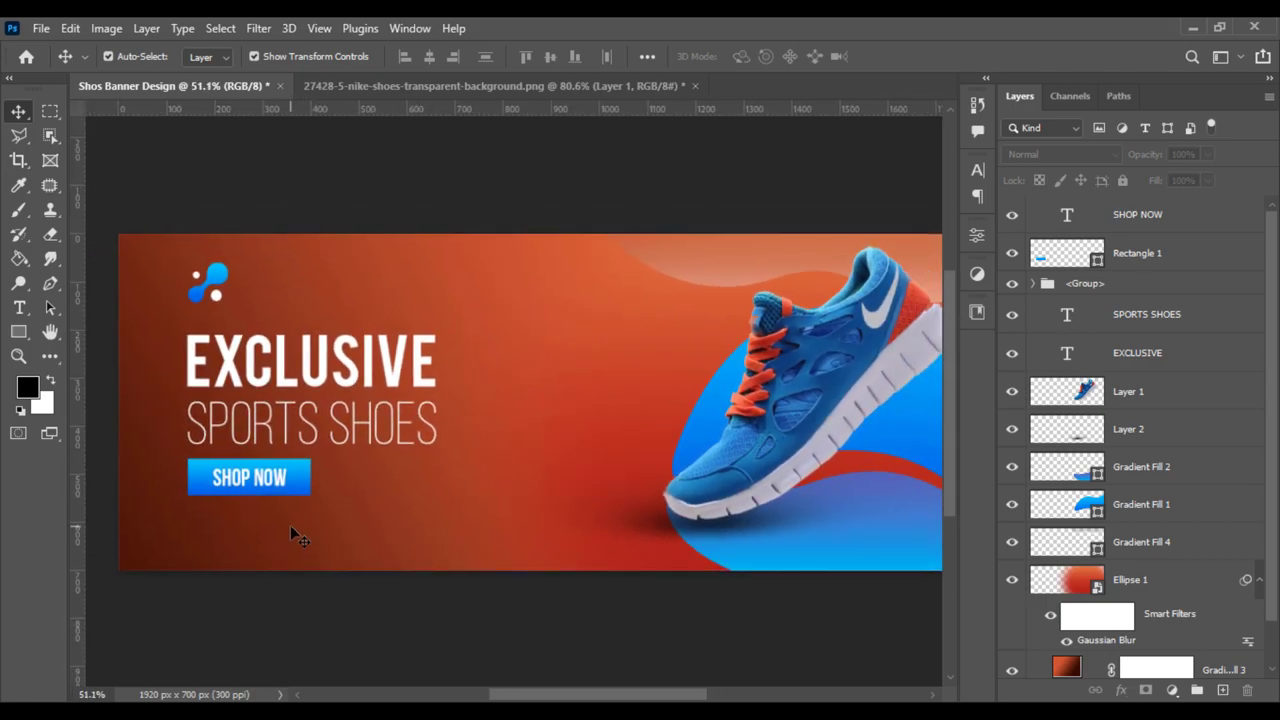
# Step: Shrink the SHOP NOW button to about 69% and align it under the title's left edge
pyautogui.click(1131, 228)
pyautogui.keyDown('shift'); pyautogui.click(1138, 255); pyautogui.keyUp('shift')
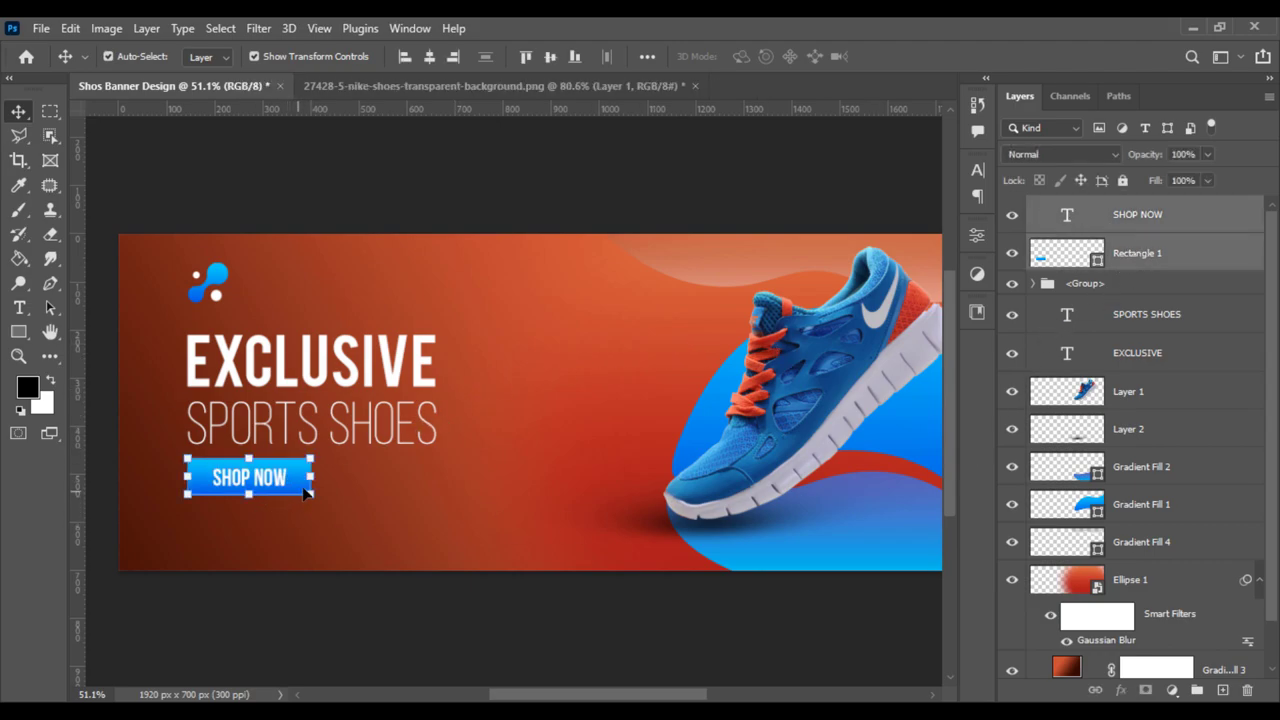
pyautogui.moveTo(313, 485); pyautogui.dragTo(289, 479)
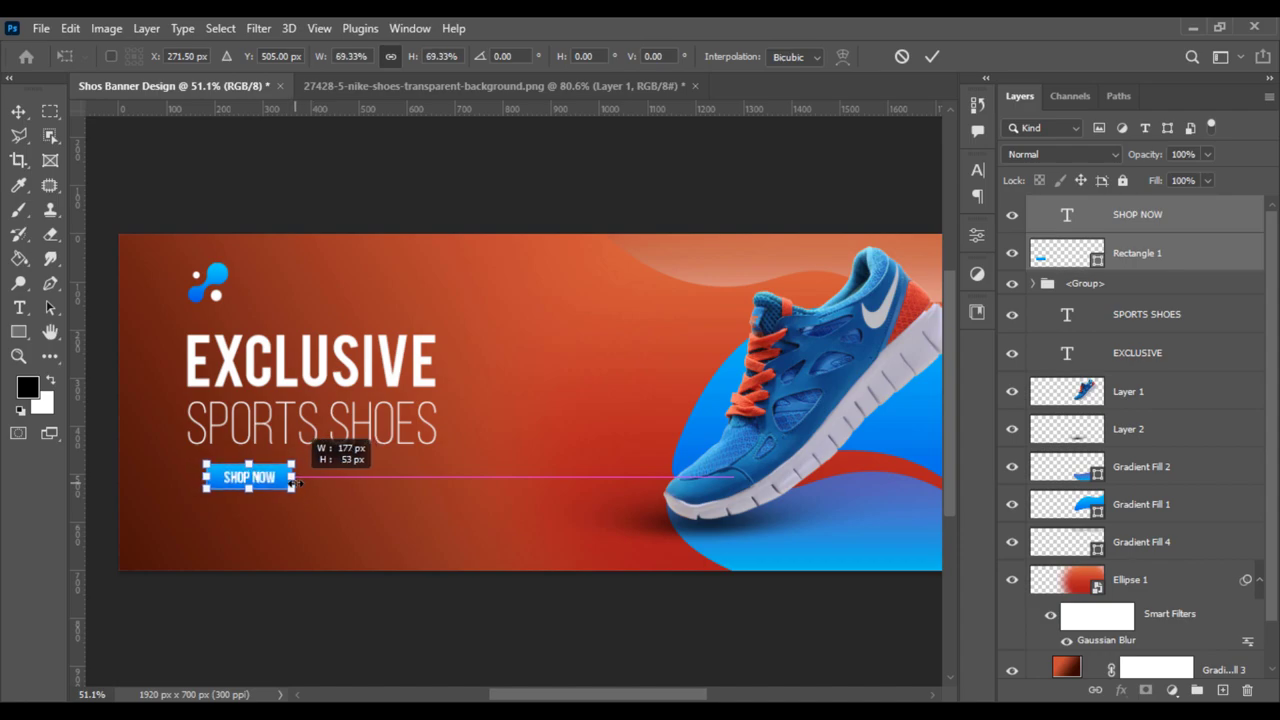
pyautogui.press('Return')
pyautogui.moveTo(278, 482); pyautogui.dragTo(261, 484)
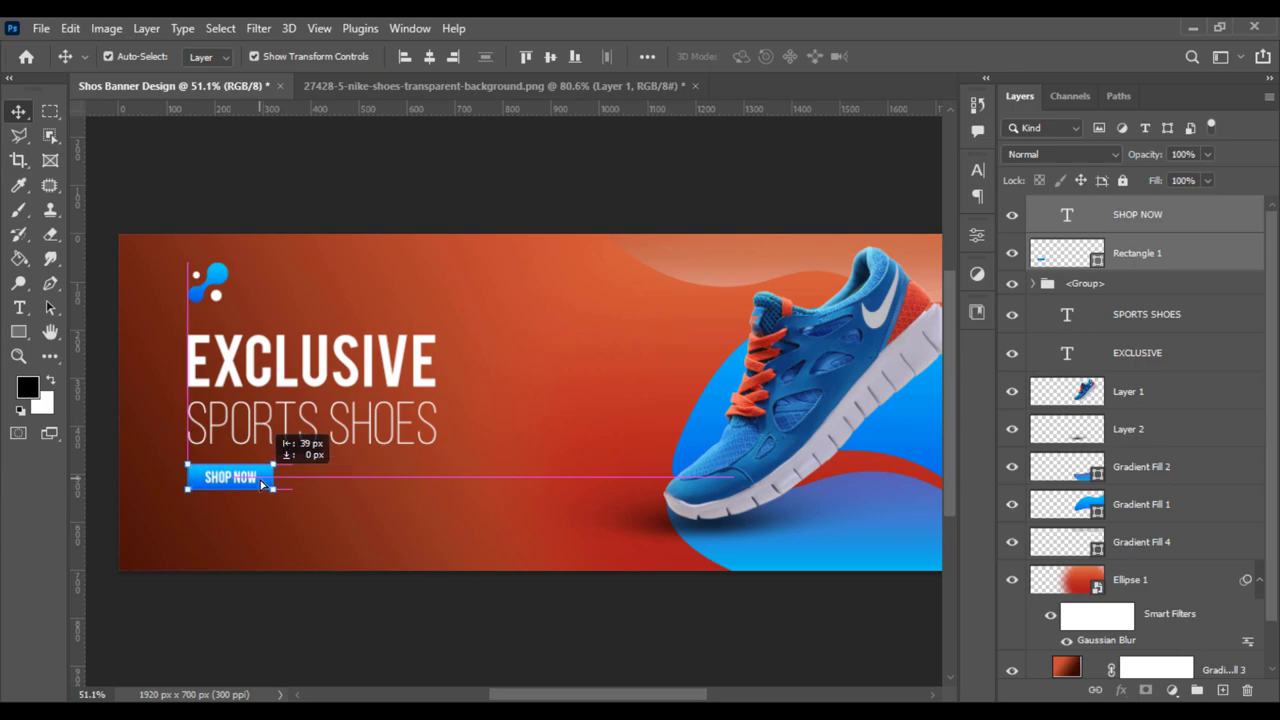
pyautogui.click(272, 638)
pyautogui.scroll(3, 239, 542)
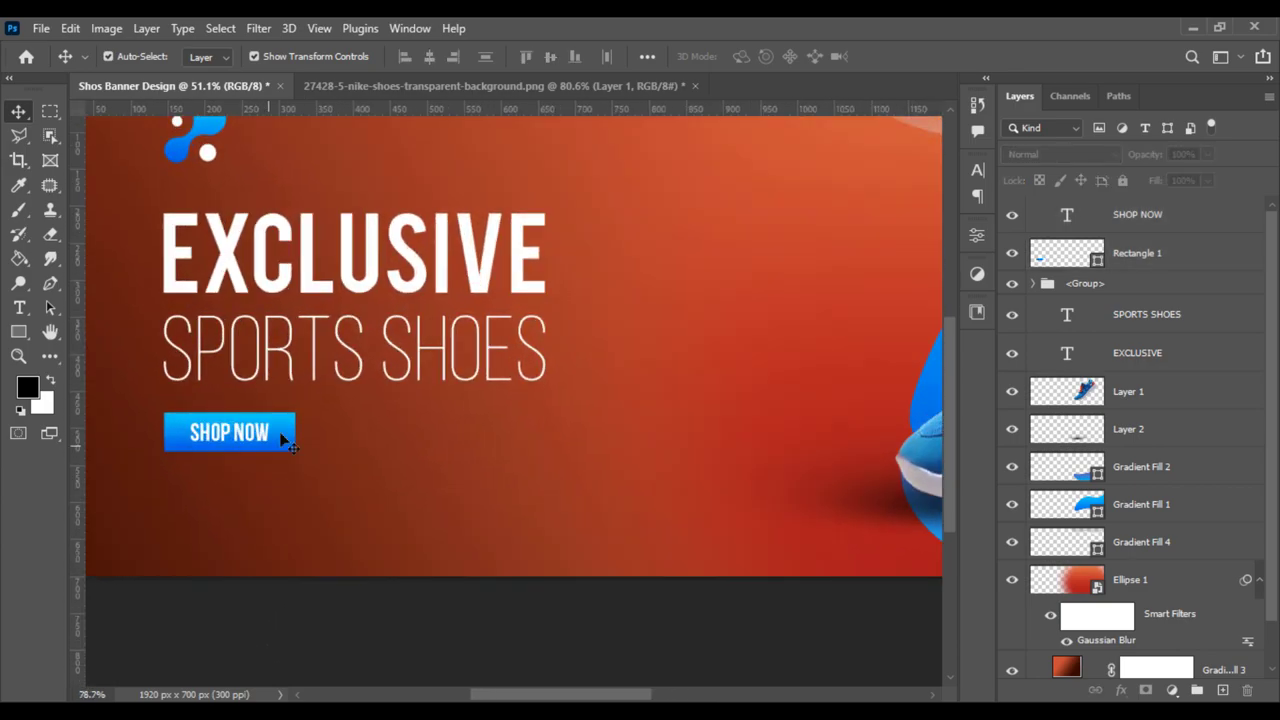
# Step: Round the button rectangle's corners into a pill shape
pyautogui.click(283, 440)
pyautogui.click(19, 331)
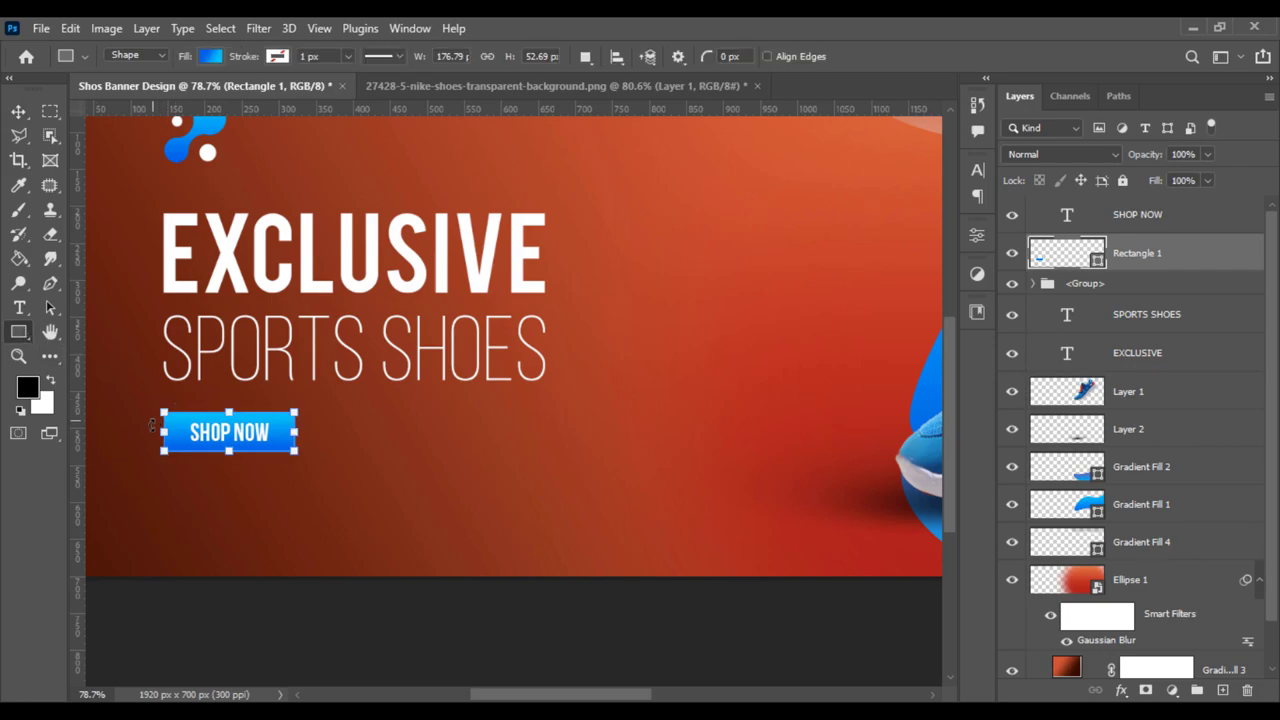
pyautogui.scroll(1, 152, 425)
pyautogui.scroll(2, 158, 410)
pyautogui.scroll(3, 165, 395)
pyautogui.scroll(2, 177, 366)
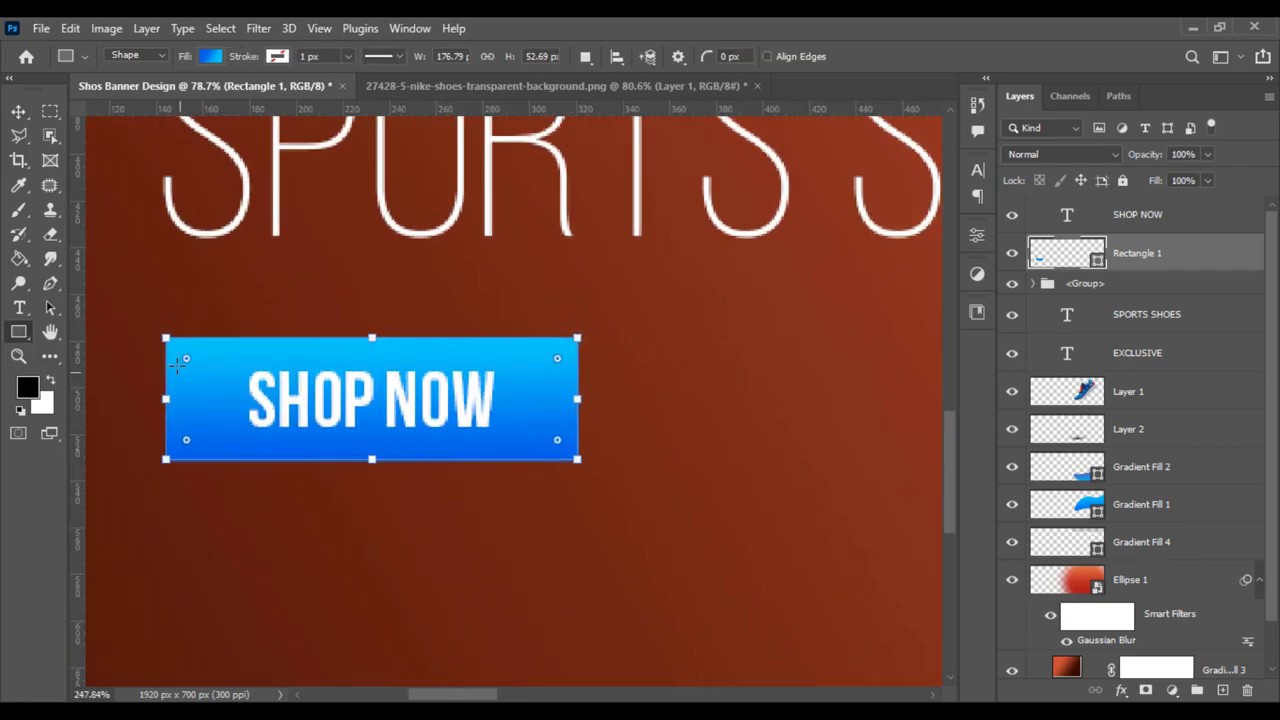
pyautogui.moveTo(185, 359); pyautogui.dragTo(330, 435)
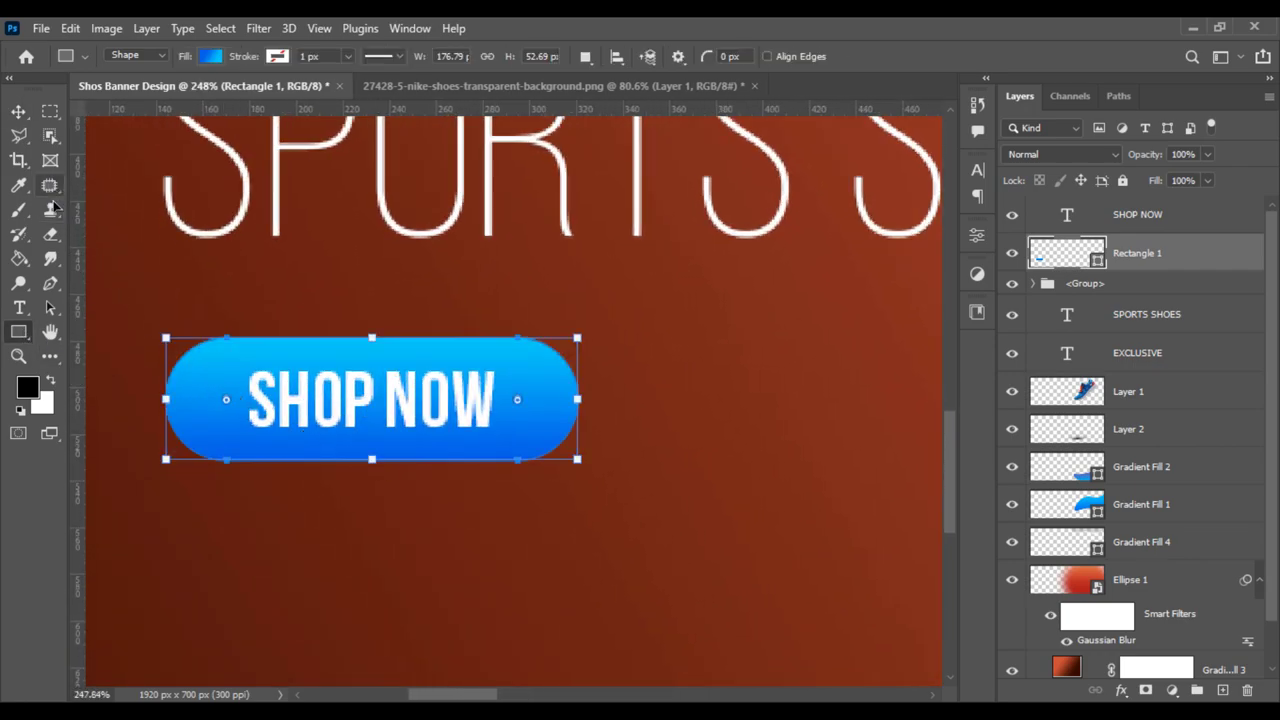
pyautogui.click(19, 111)
pyautogui.scroll(-1, 282, 482)
pyautogui.scroll(-2, 300, 514)
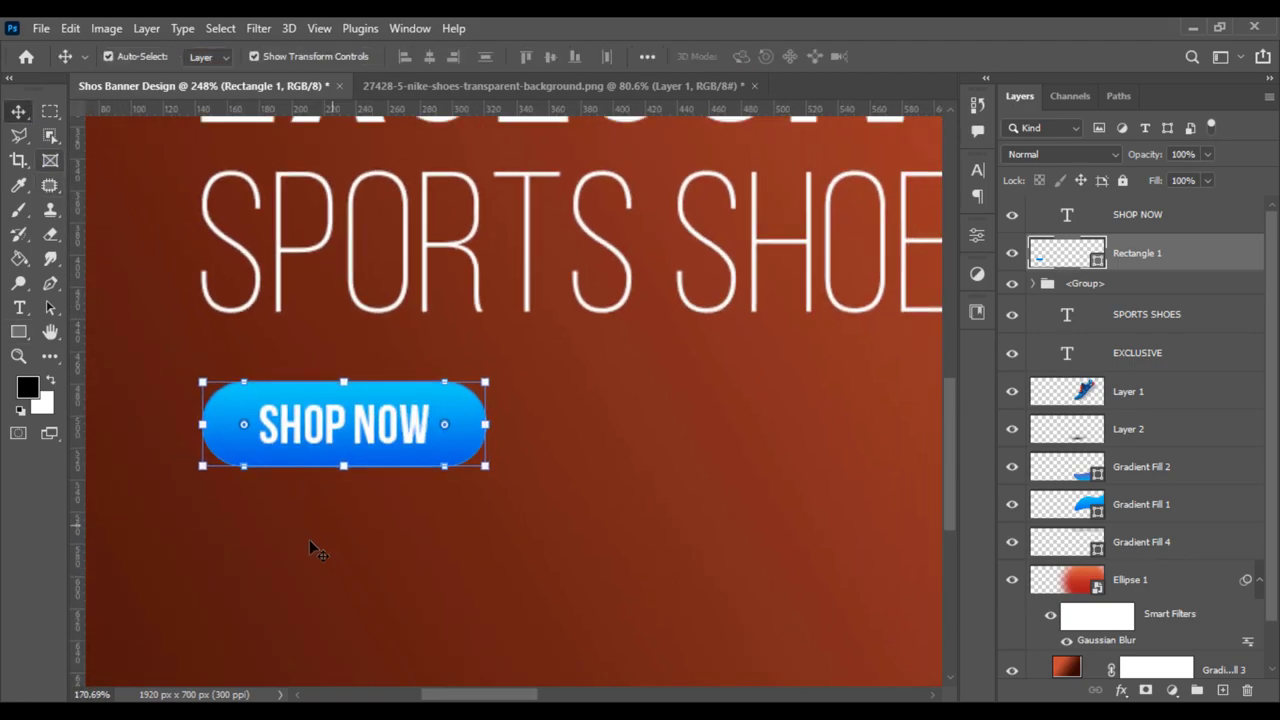
pyautogui.scroll(-3, 318, 572)
pyautogui.scroll(-2, 332, 630)
pyautogui.click(338, 657)
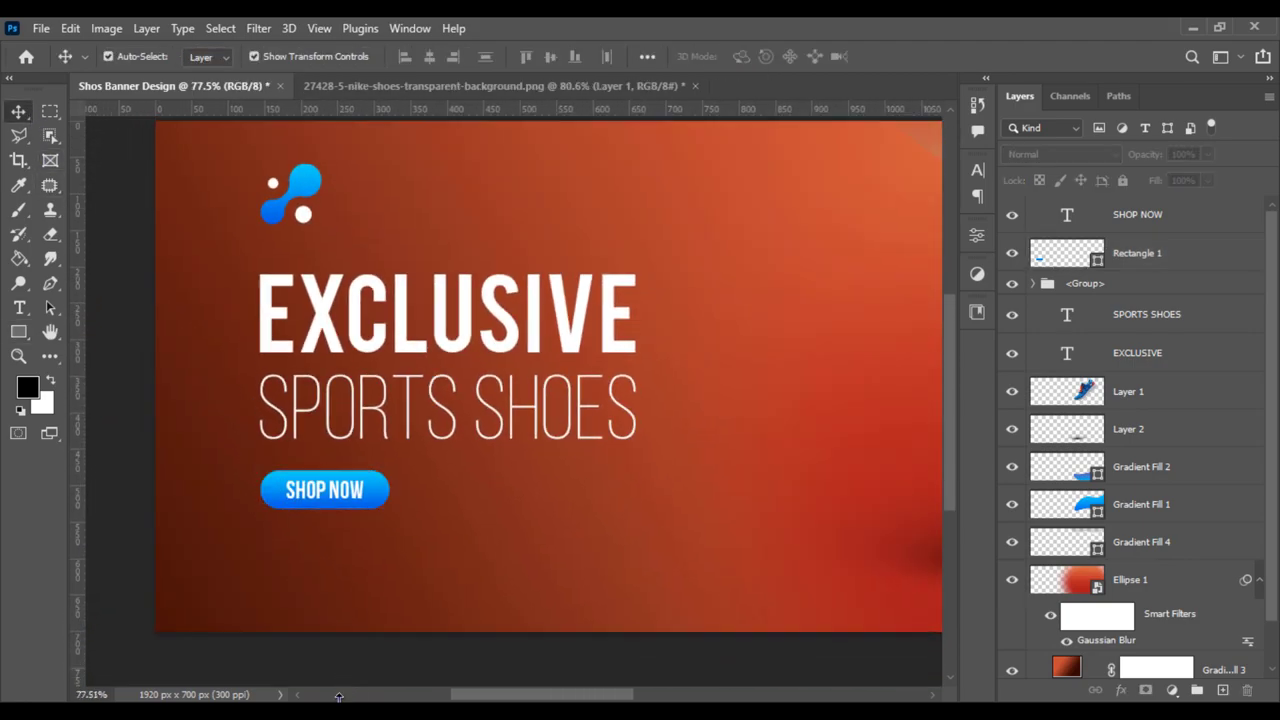
# Step: Group the logo, title and SHOP NOW layers and centre the group vertically
pyautogui.scroll(-4, 339, 697)
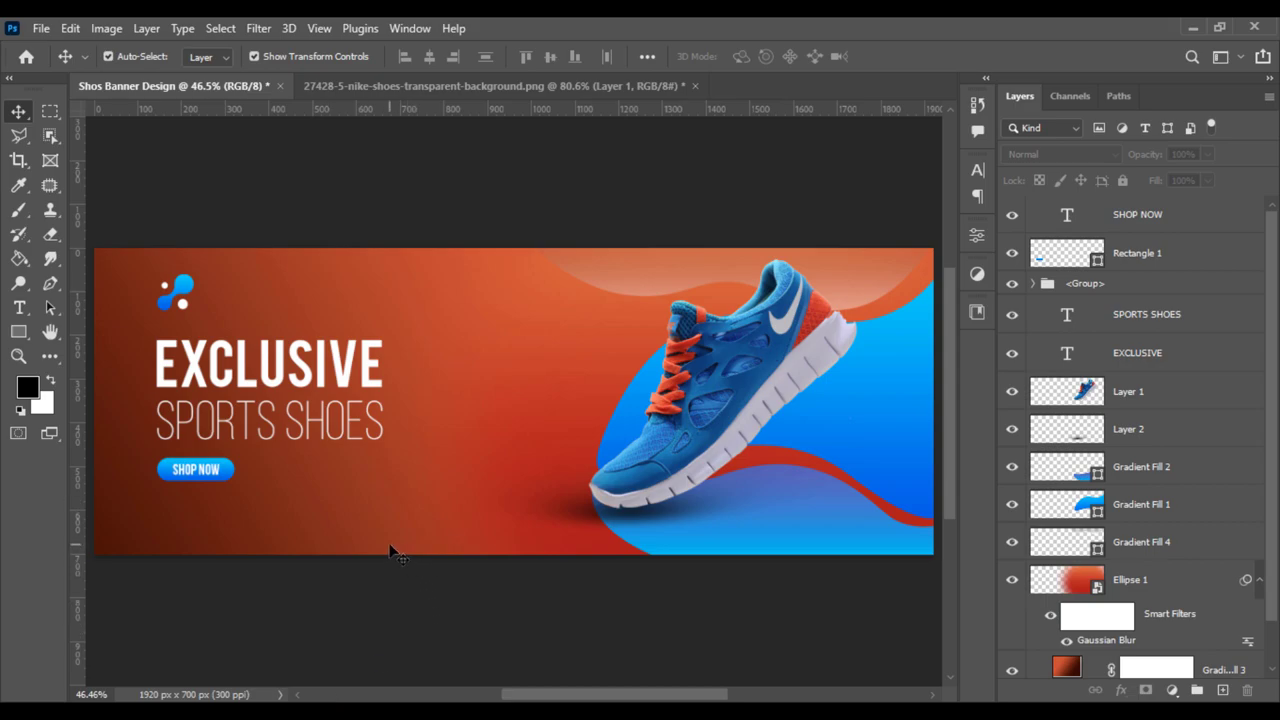
pyautogui.click(1155, 228)
pyautogui.keyDown('shift'); pyautogui.click(1150, 353); pyautogui.keyUp('shift')
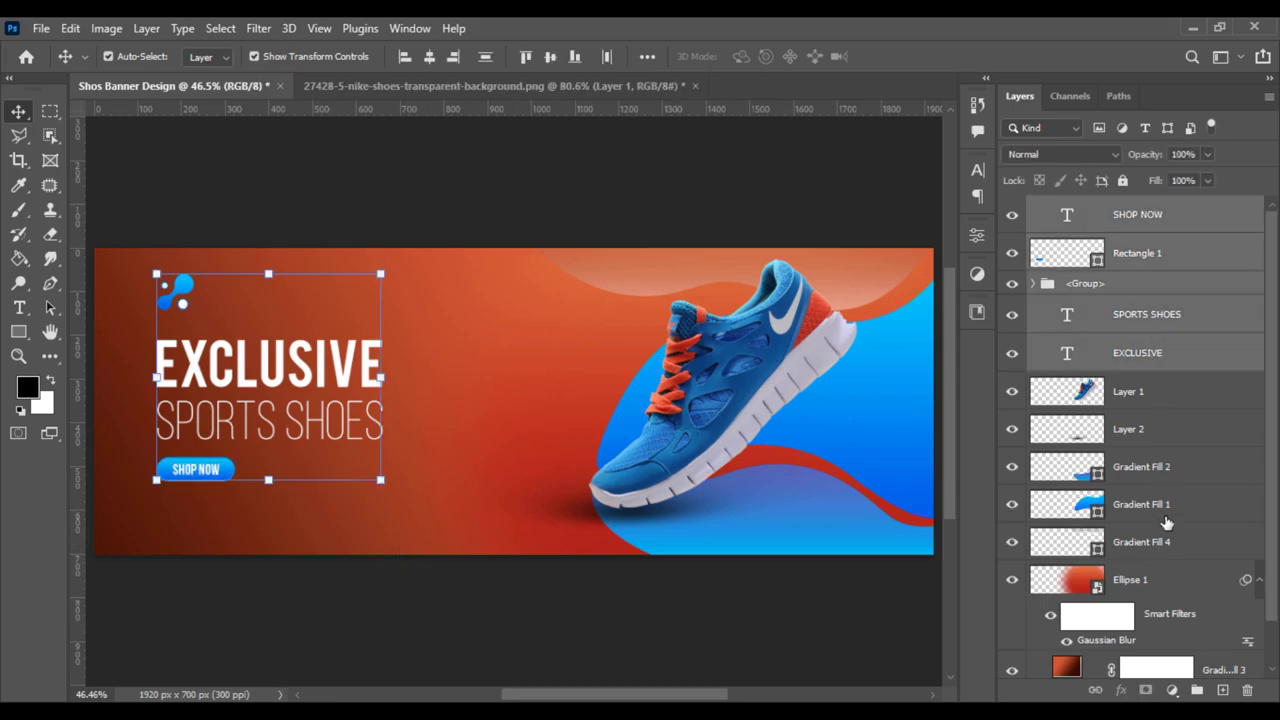
pyautogui.click(1197, 690)
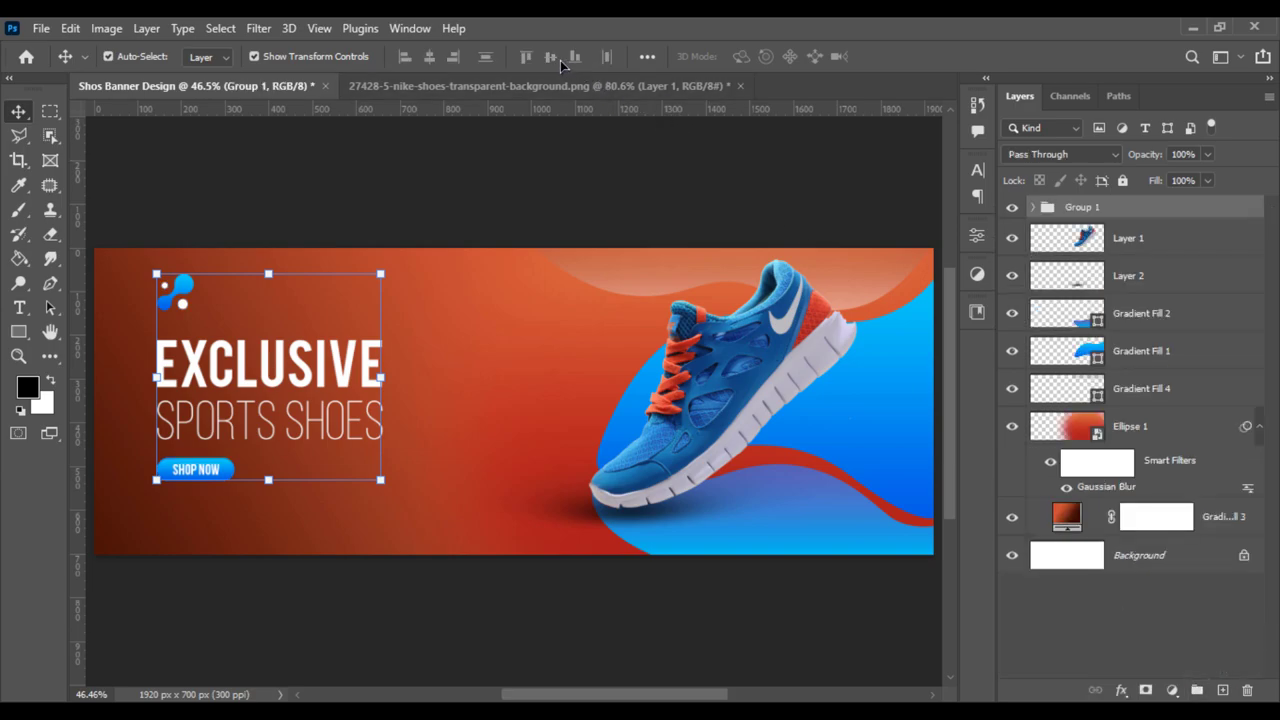
pyautogui.click(109, 56)
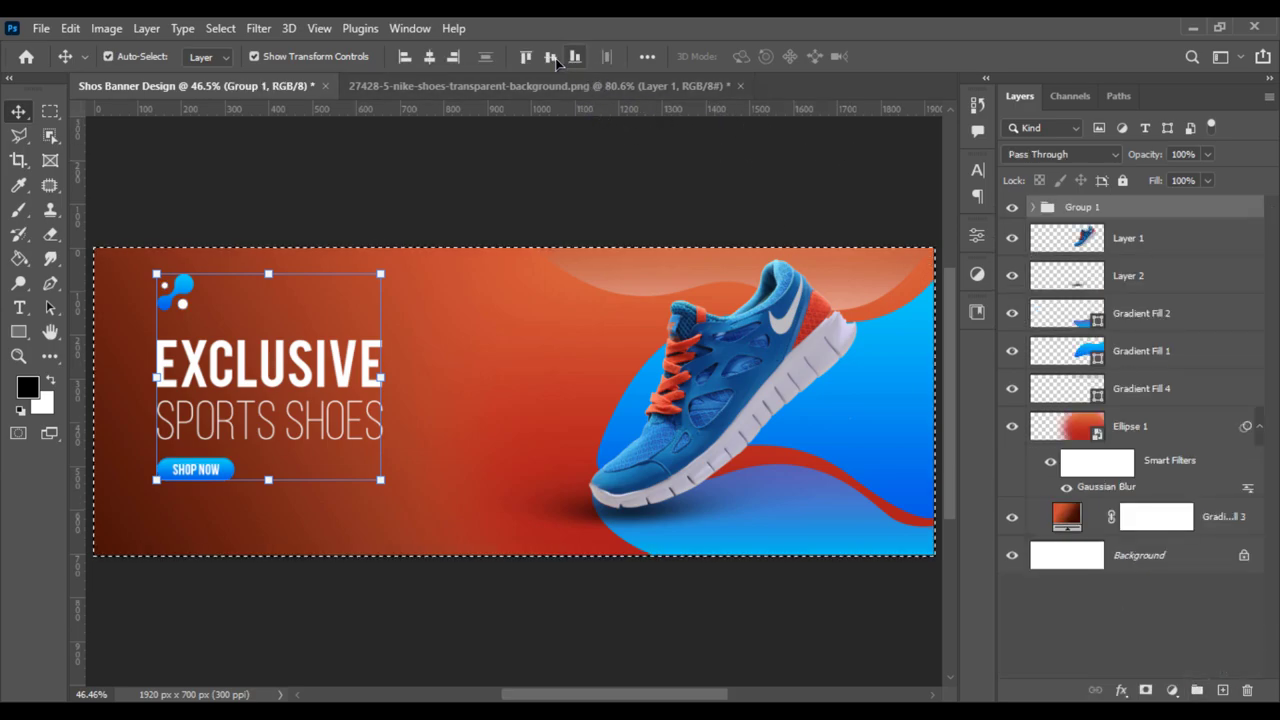
pyautogui.hotkey('shift', 'Down')
pyautogui.hotkey('shift', 'Down')
pyautogui.hotkey('shift', 'Down')
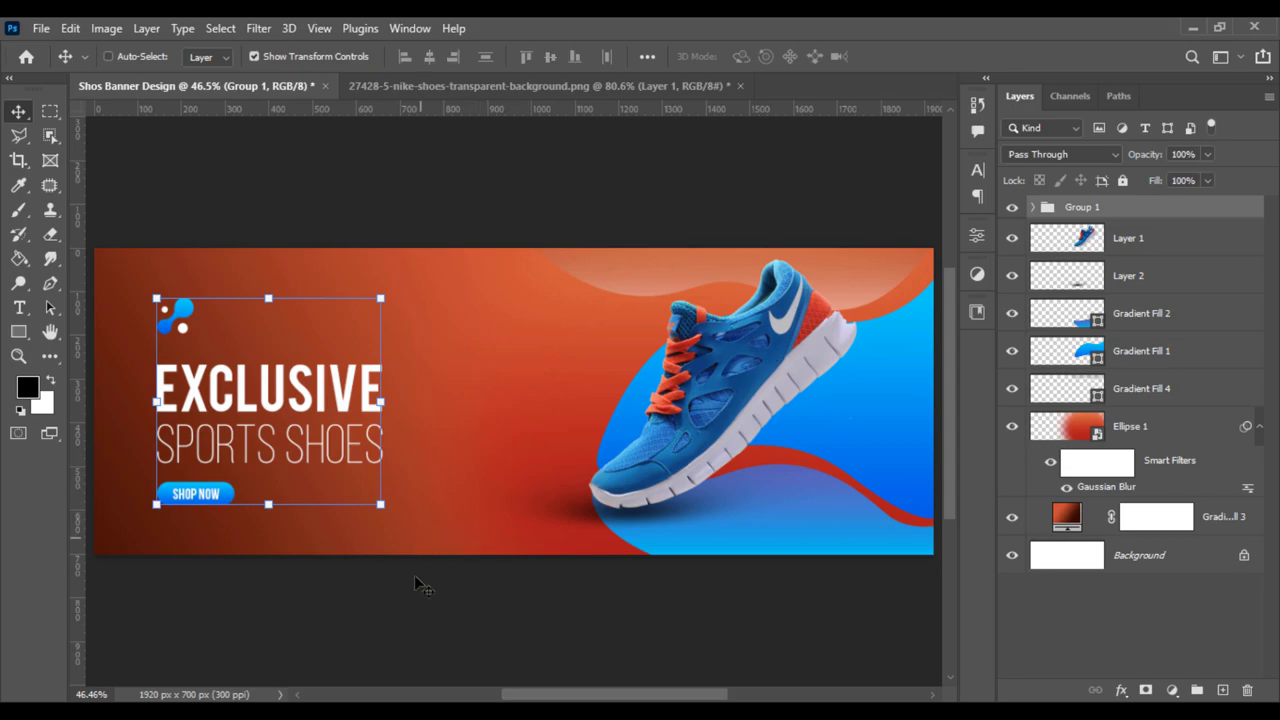
pyautogui.keyDown('ctrl'); pyautogui.click(414, 575); pyautogui.keyUp('ctrl')
# Step: Raise the headline group slightly and clear the canvas selection
pyautogui.scroll(1, 449, 519)
pyautogui.moveTo(496, 505); pyautogui.dragTo(625, 533)
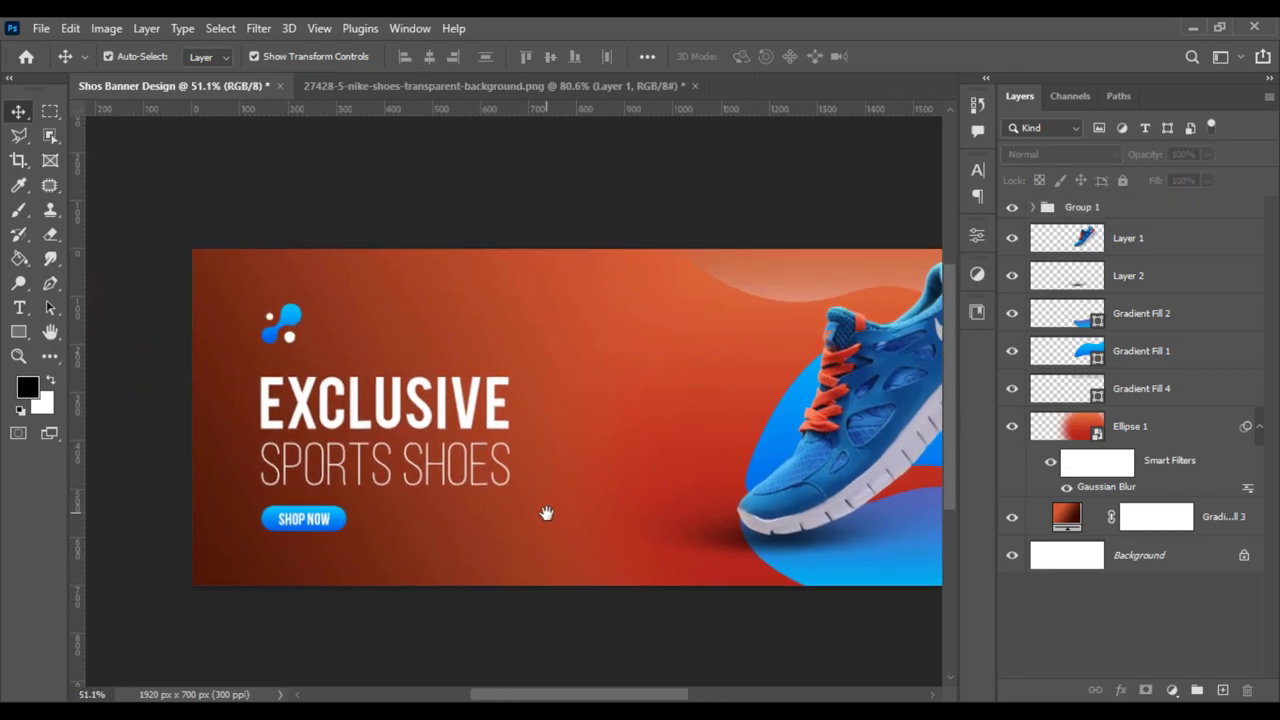
pyautogui.click(1032, 209)
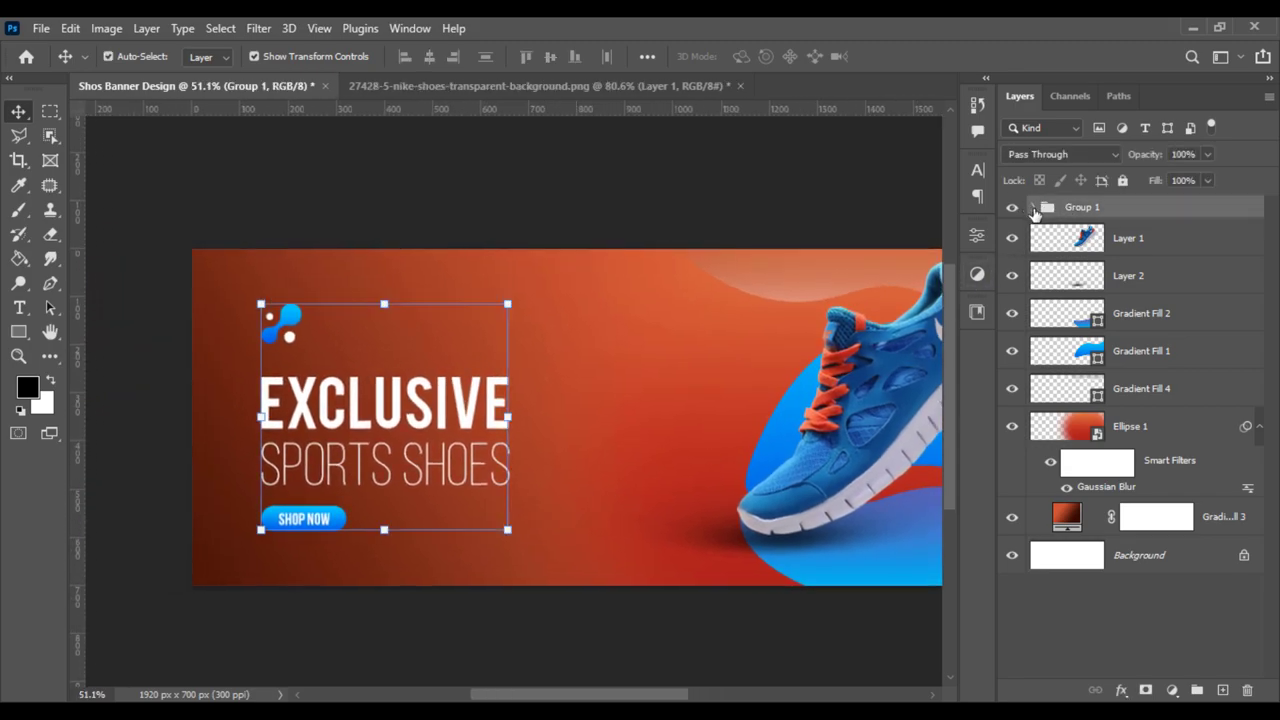
pyautogui.hotkey('ctrl', 'a')
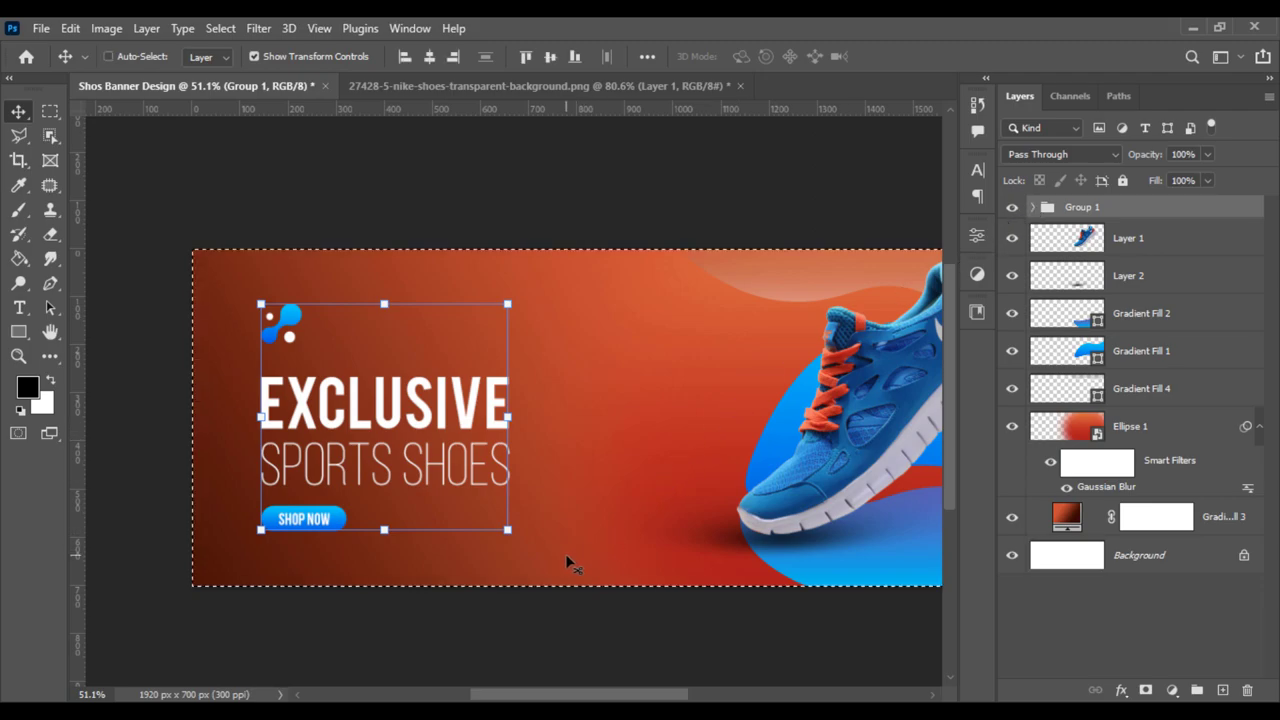
pyautogui.moveTo(566, 574); pyautogui.dragTo(566, 547)
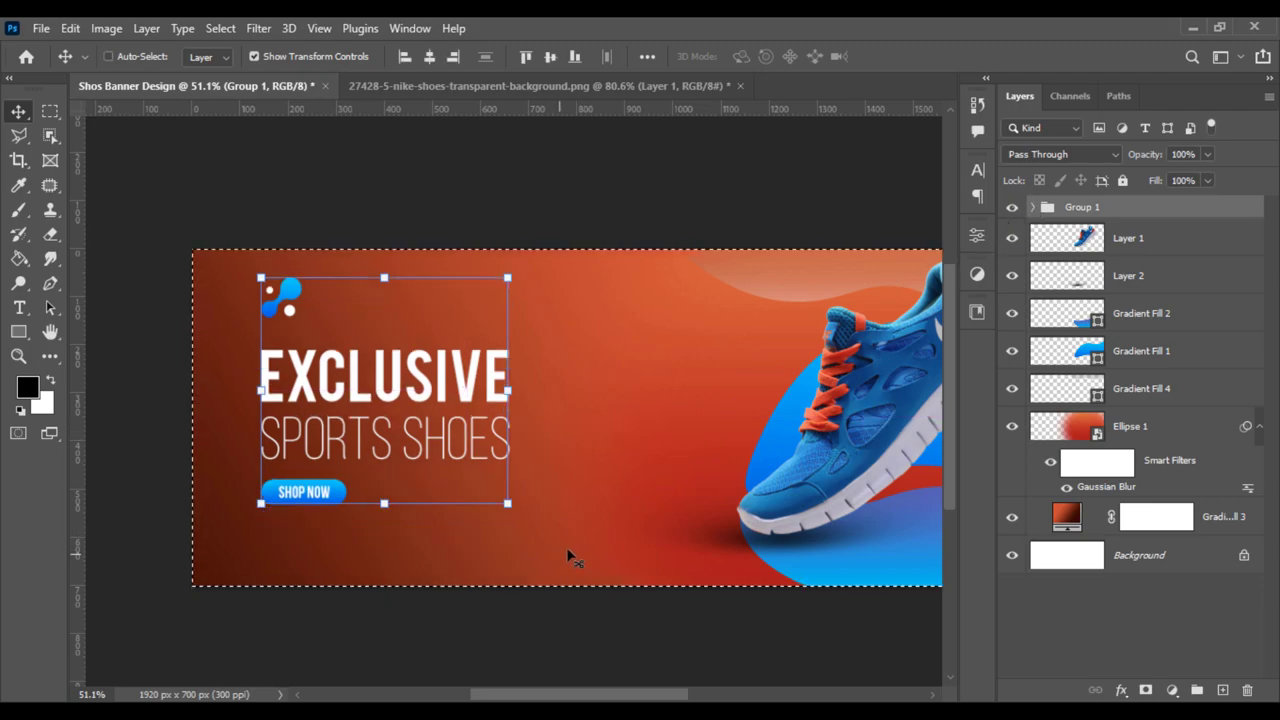
pyautogui.click(475, 620)
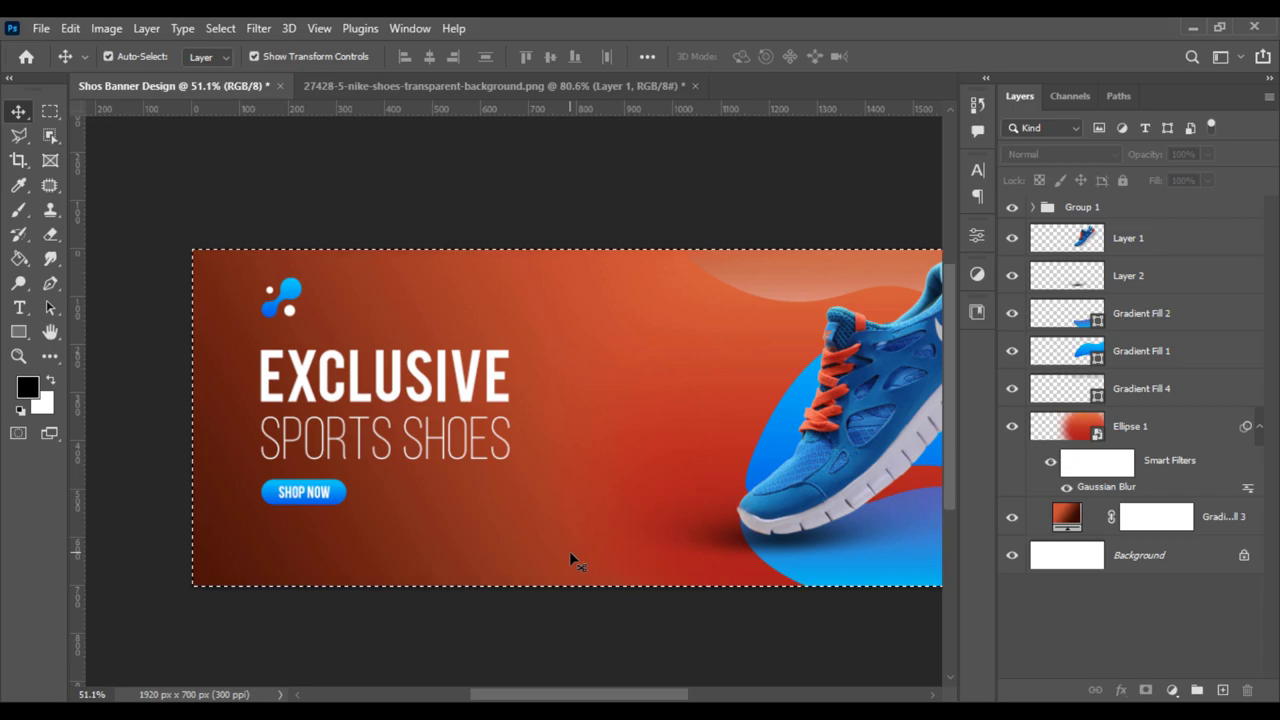
pyautogui.press('ctrl')
pyautogui.hotkey('ctrl', 'd')
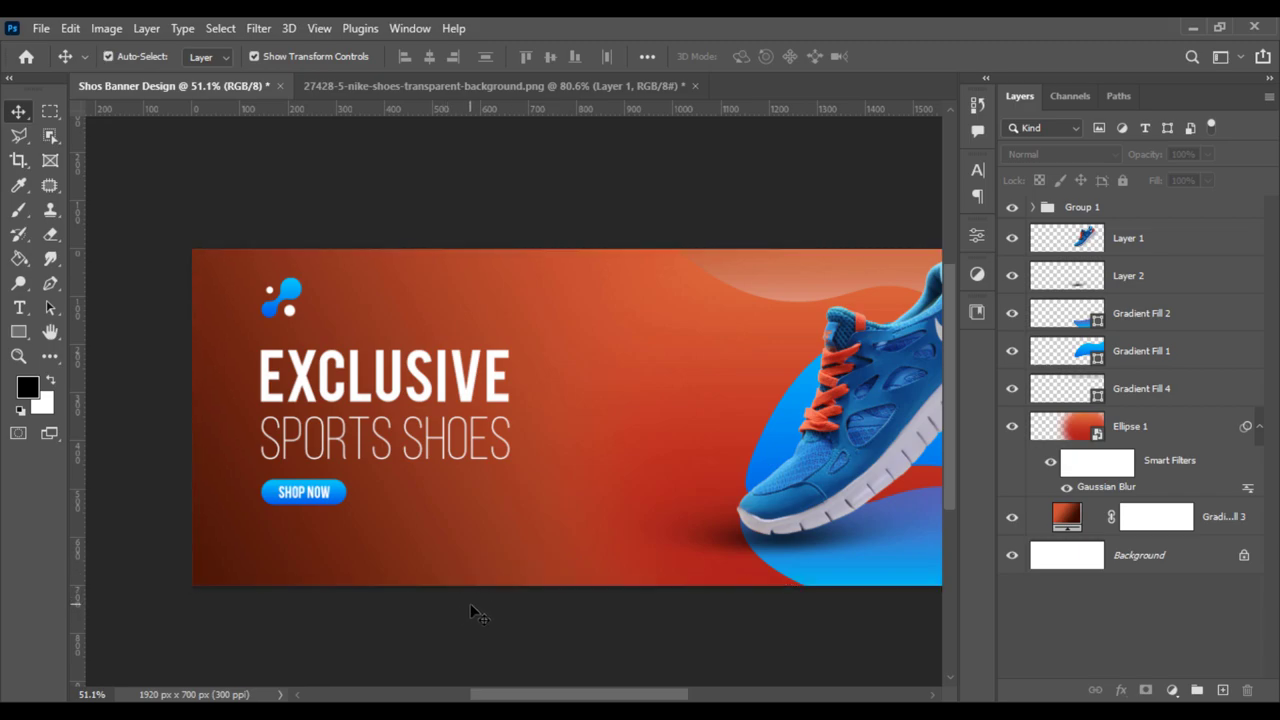
pyautogui.scroll(1, 470, 603)
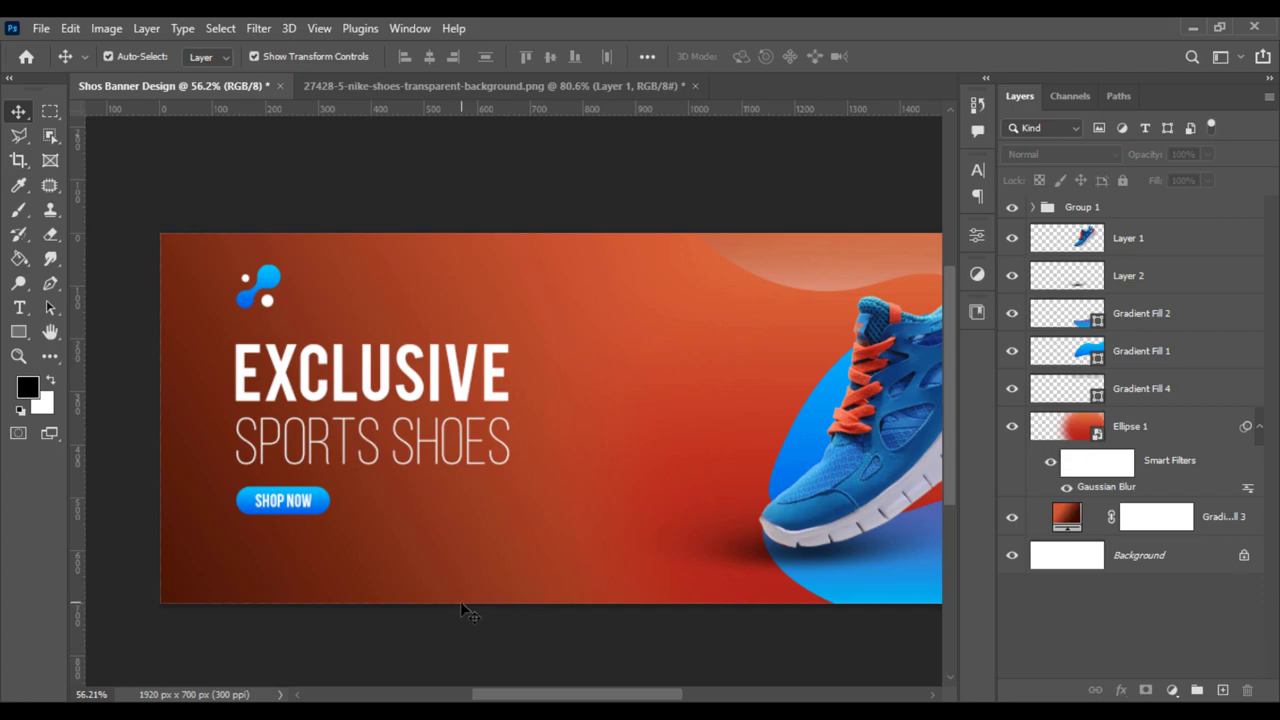
# Step: Paste the social/address/phone/e-mail row, enlarge it and left-align it with the headline under SHOP NOW
pyautogui.hotkey('ctrl', 'v')
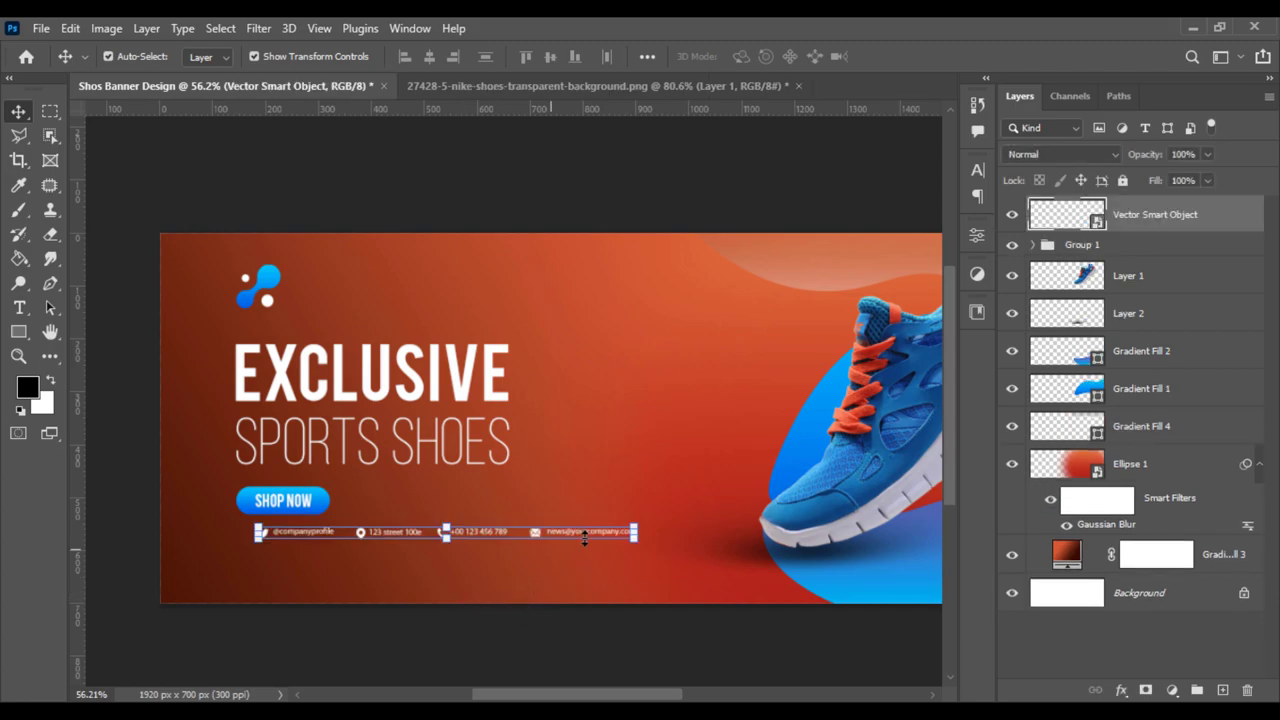
pyautogui.click(569, 555)
pyautogui.moveTo(569, 555); pyautogui.dragTo(682, 548)
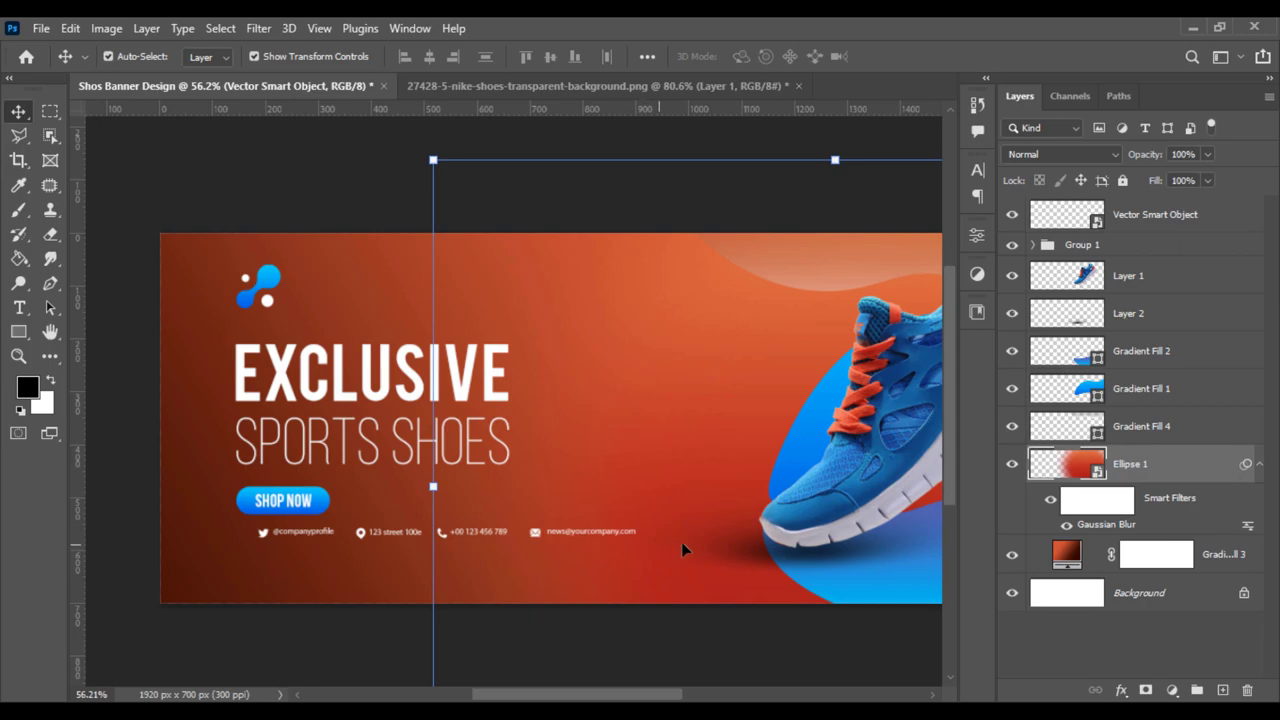
pyautogui.click(600, 531)
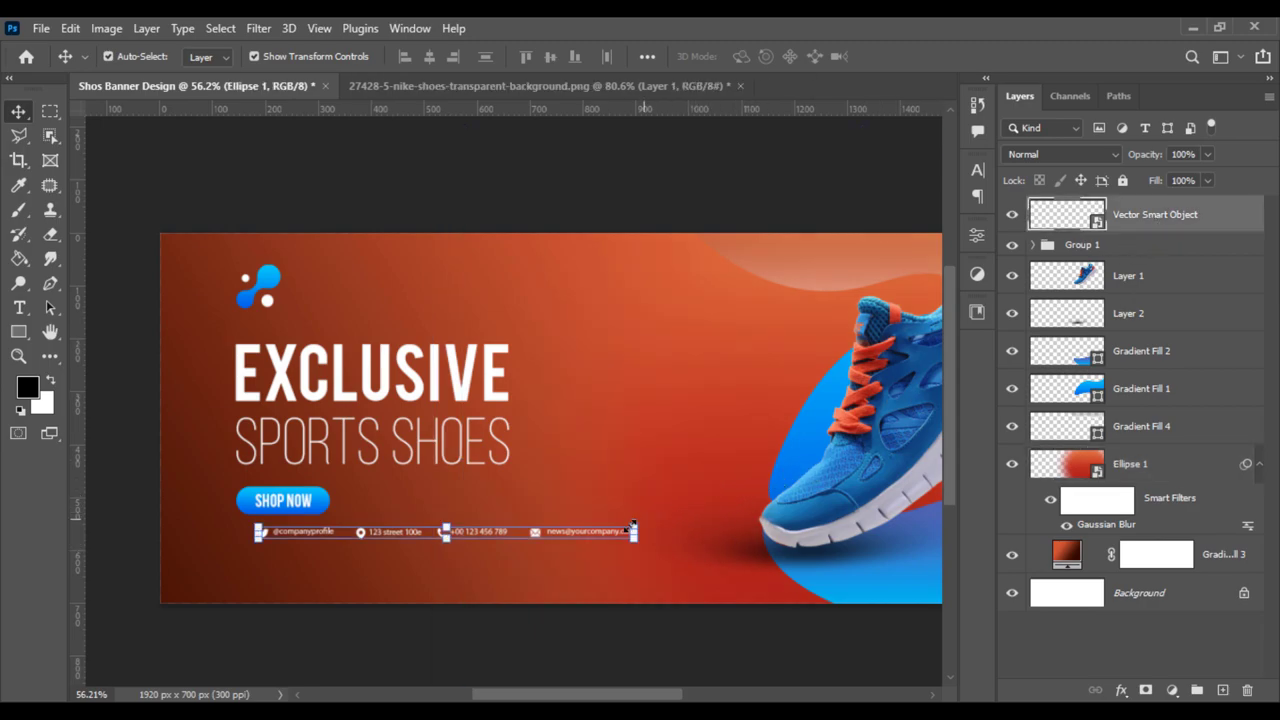
pyautogui.hotkey('ctrl', 't')
pyautogui.moveTo(660, 530); pyautogui.dragTo(845, 470)
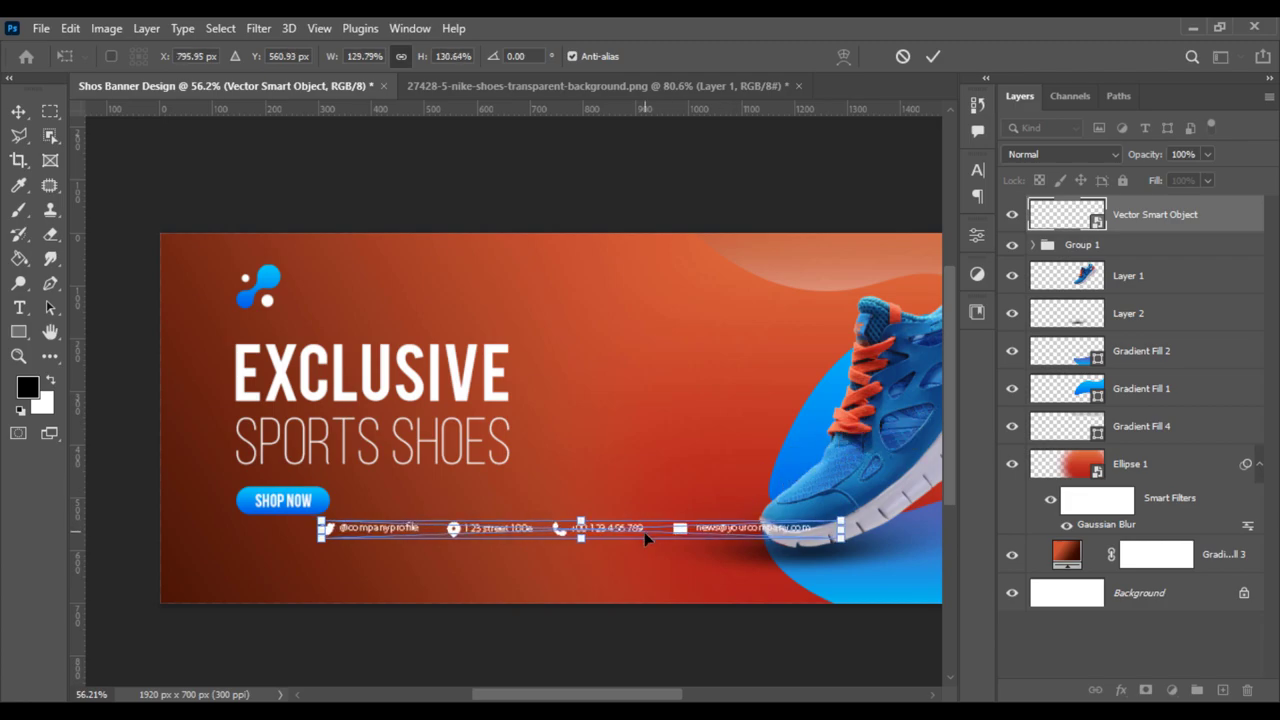
pyautogui.moveTo(644, 531)
pyautogui.mouseDown()
pyautogui.moveTo(597, 556)
pyautogui.moveTo(560, 555)
pyautogui.mouseUp()
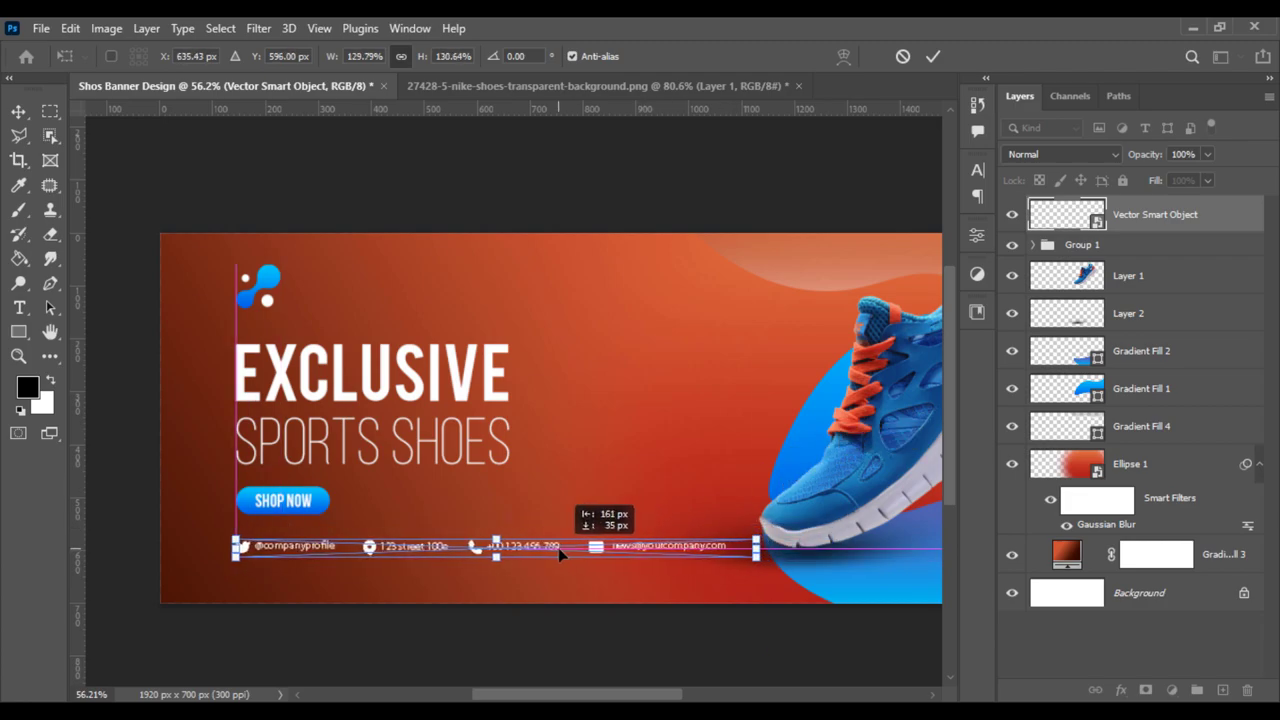
pyautogui.press('Return')
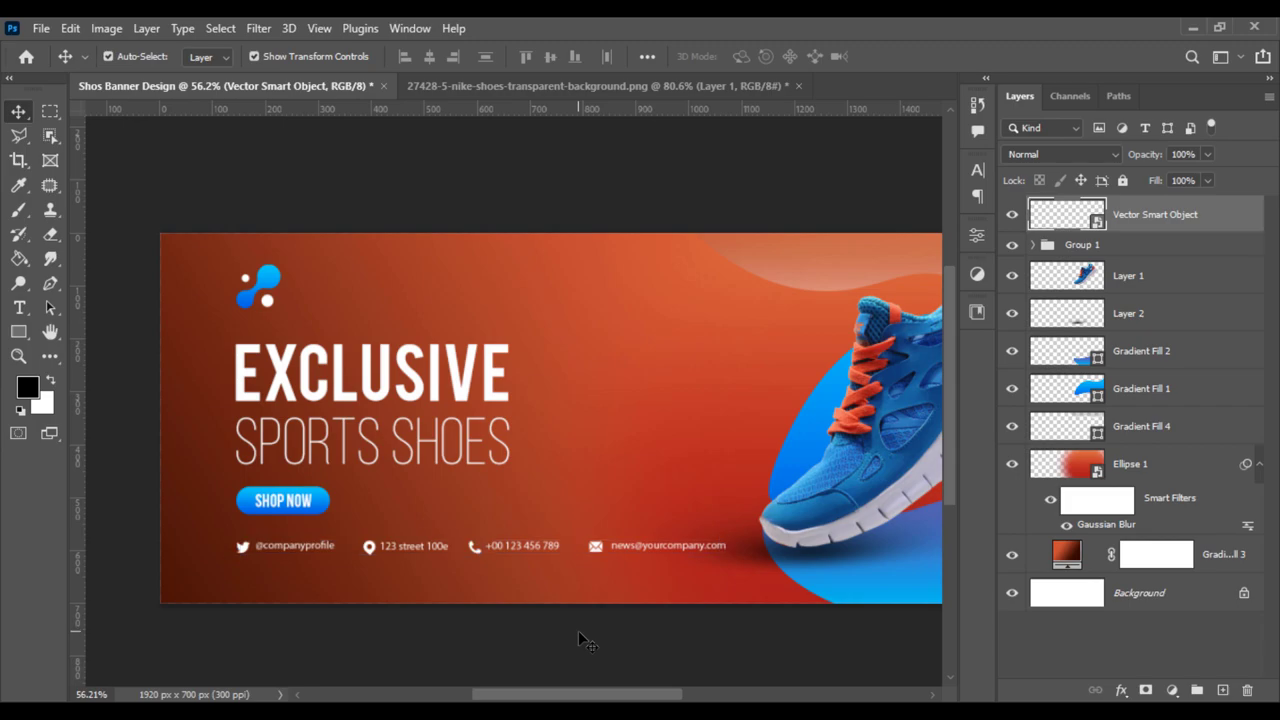
pyautogui.click(579, 638)
pyautogui.scroll(-2, 582, 623)
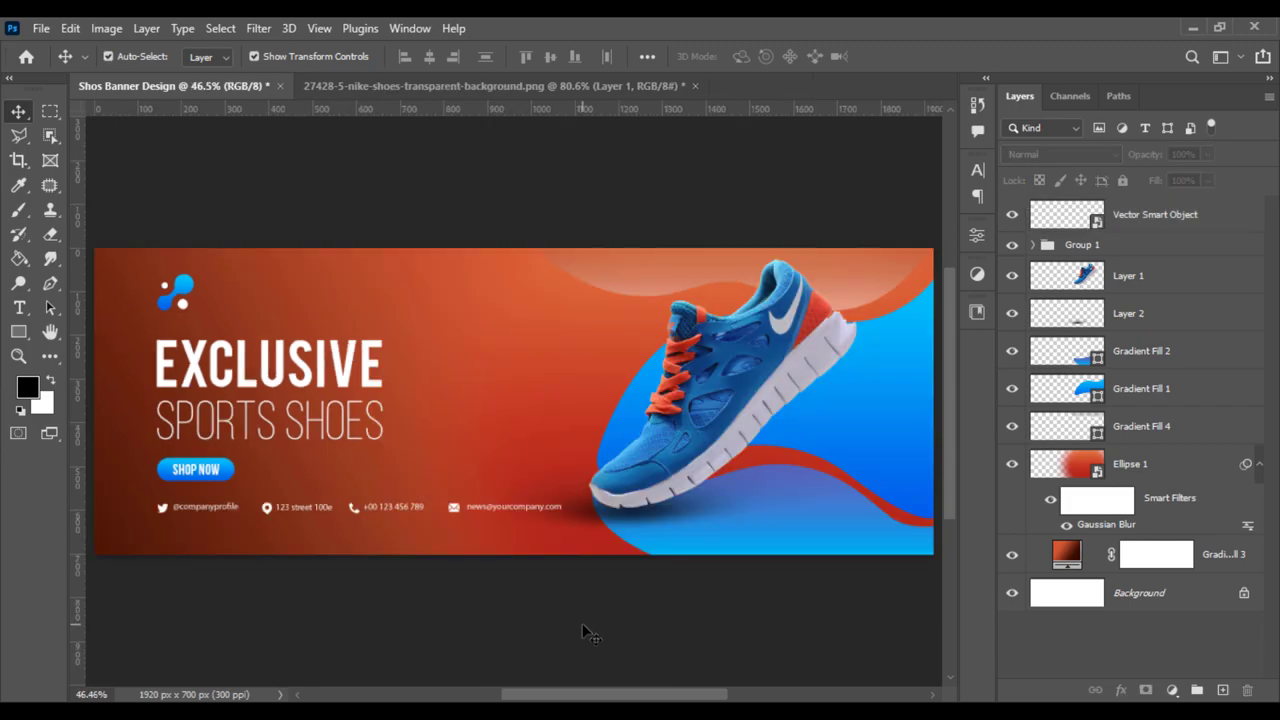
pyautogui.scroll(1, 575, 565)
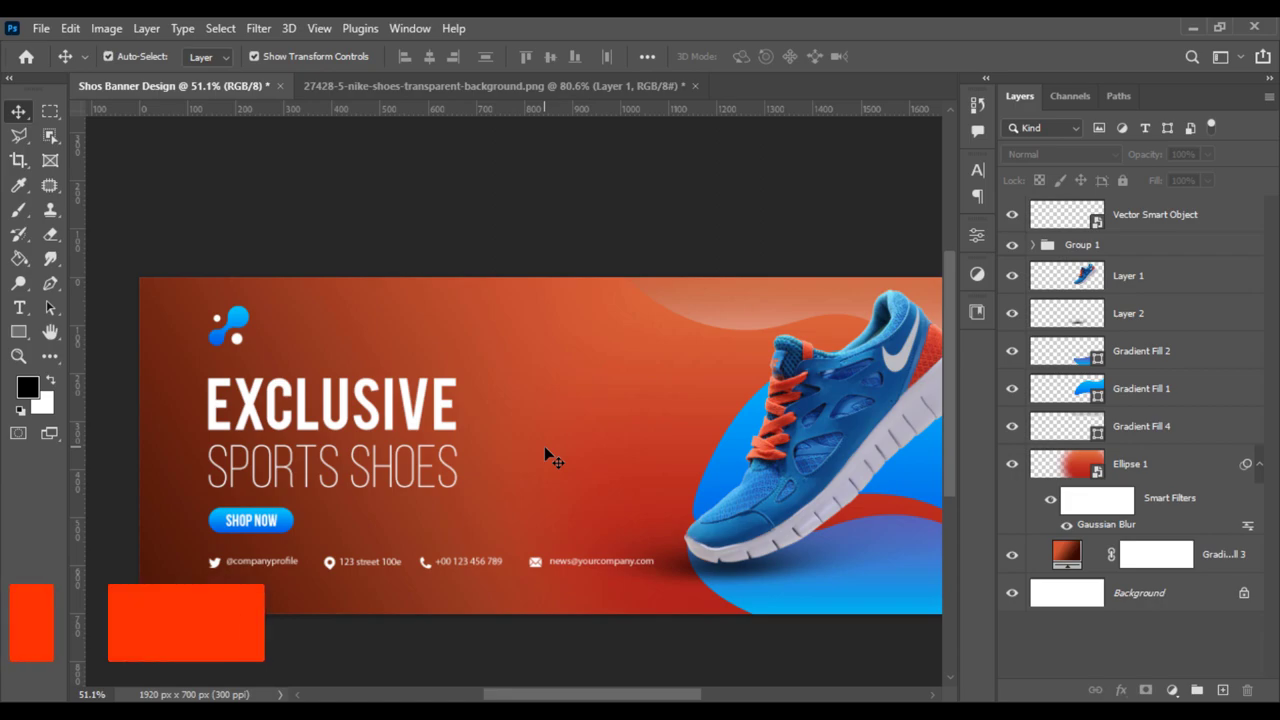
# Step: Paste the grey halftone dot graphic and scale it proportionally to about 412% over the left side
pyautogui.hotkey('ctrl', 'v')
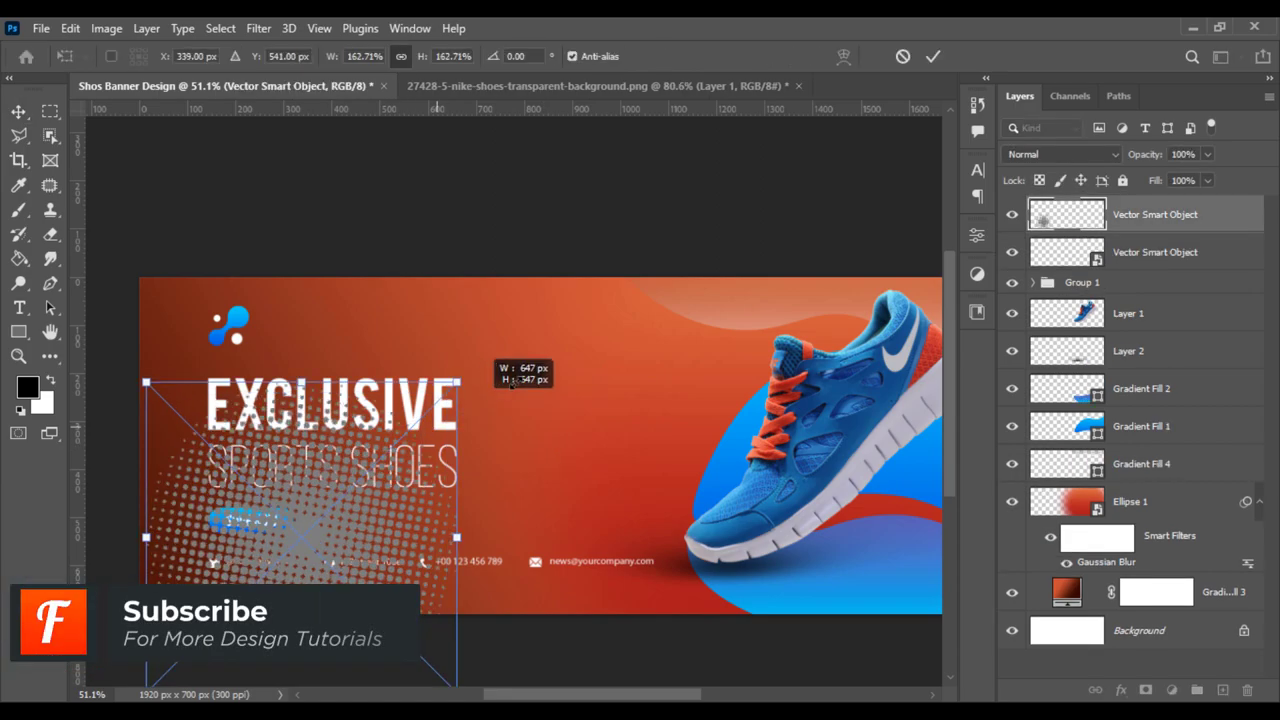
pyautogui.moveTo(400, 444); pyautogui.dragTo(598, 260)
pyautogui.moveTo(410, 536)
pyautogui.mouseDown()
pyautogui.moveTo(296, 433)
pyautogui.moveTo(215, 443)
pyautogui.moveTo(236, 456)
pyautogui.moveTo(158, 460)
pyautogui.mouseUp()
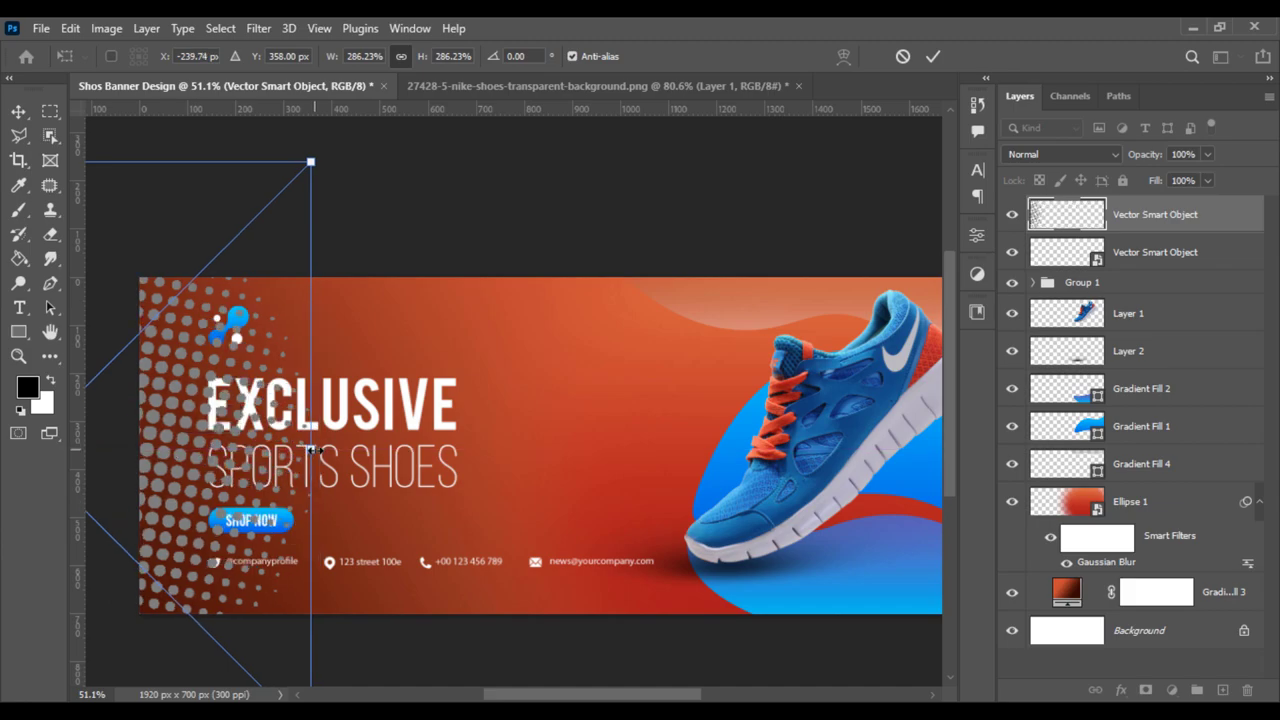
pyautogui.moveTo(310, 449); pyautogui.dragTo(535, 449)
pyautogui.moveTo(310, 449)
pyautogui.mouseDown()
pyautogui.moveTo(443, 443)
pyautogui.moveTo(230, 505)
pyautogui.mouseUp()
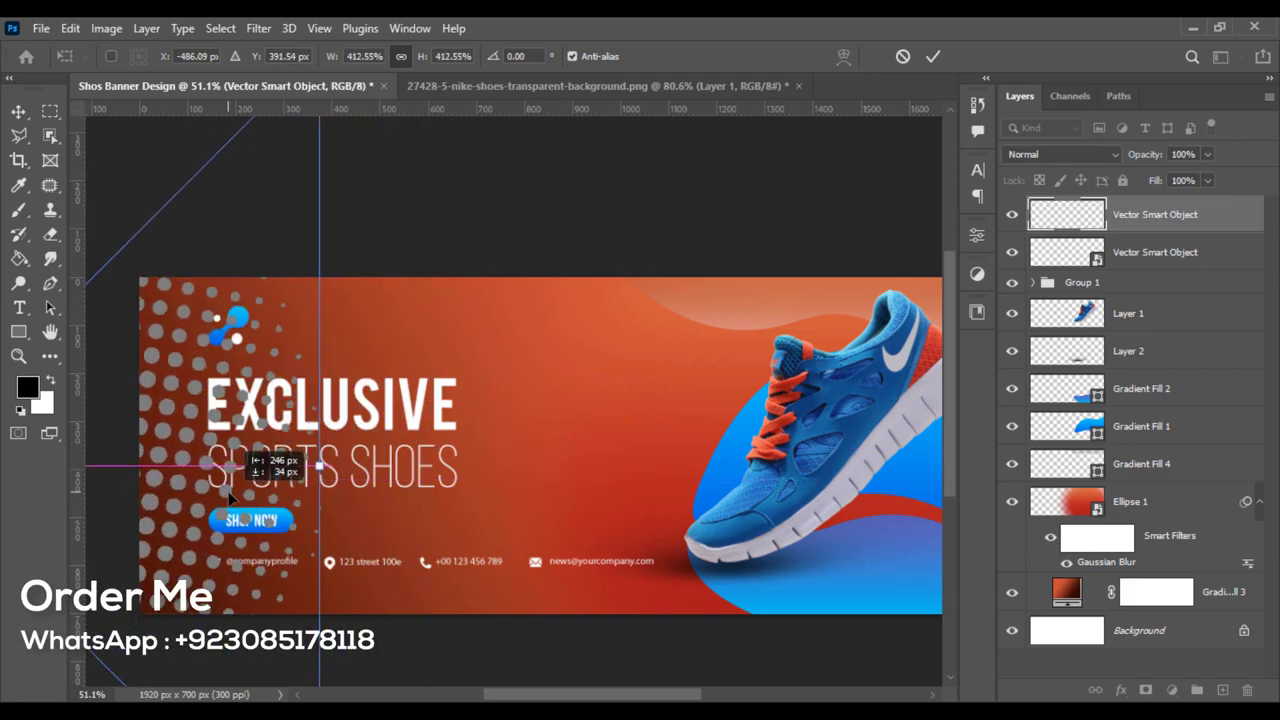
pyautogui.press('Return')
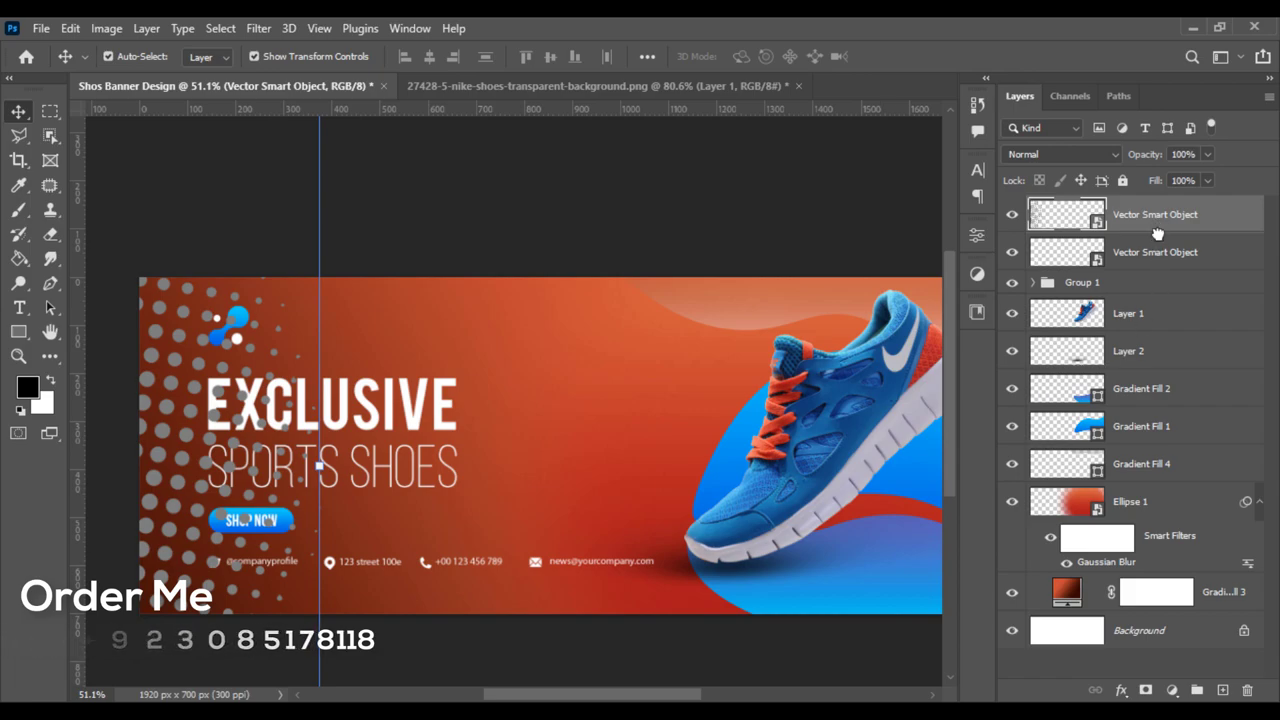
# Step: Move the halftone layer just above Ellipse 1 and give it a #0097f4 blue Color Overlay
pyautogui.moveTo(1112, 212); pyautogui.dragTo(1156, 510)
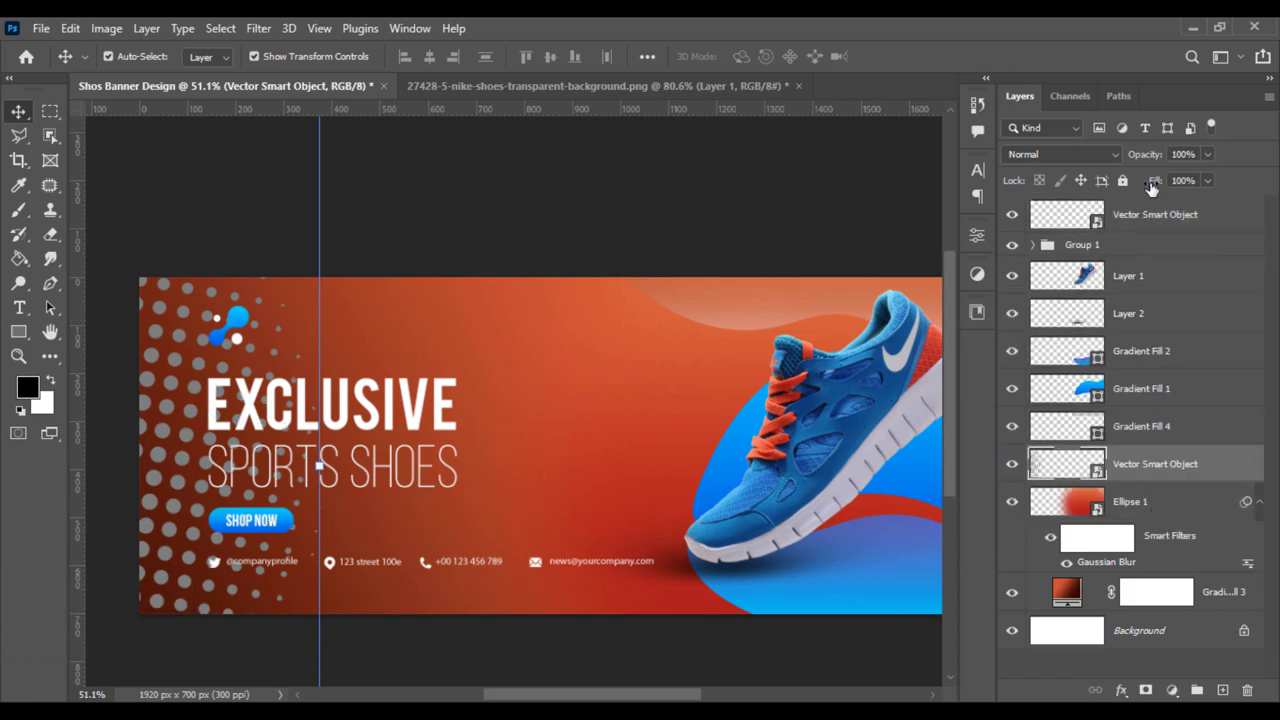
pyautogui.rightClick(1166, 470)
pyautogui.click(648, 241)
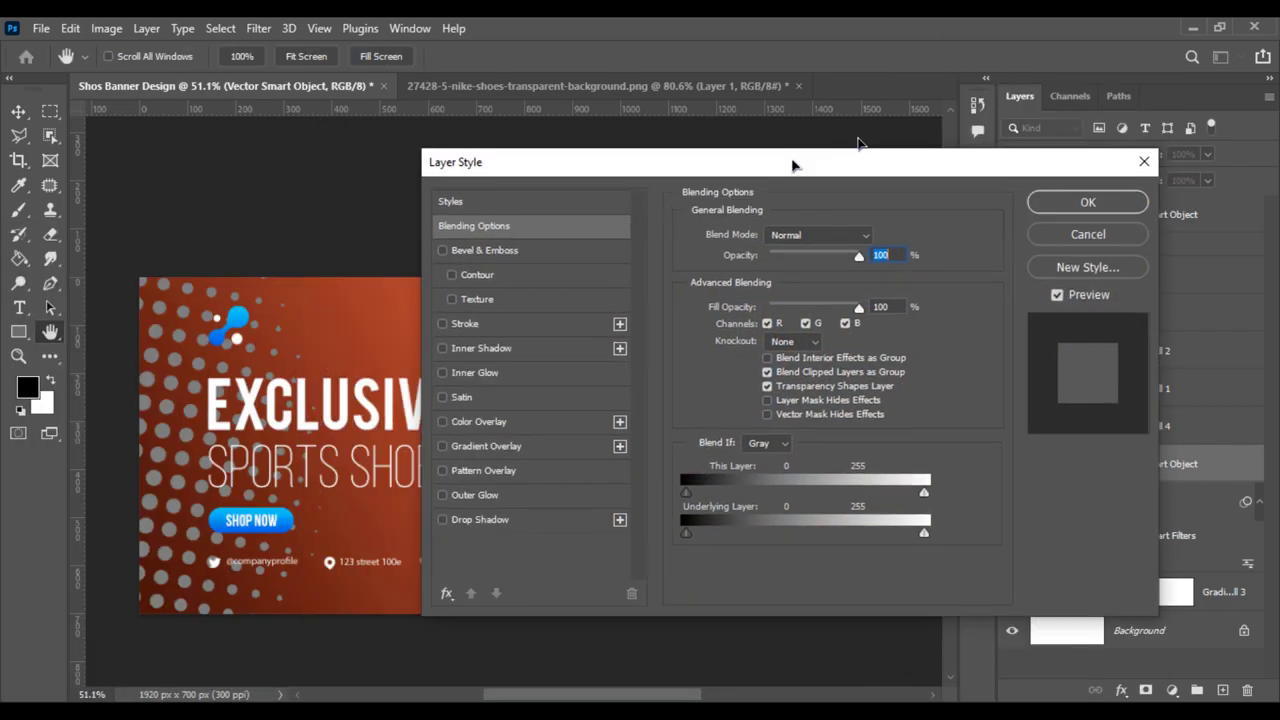
pyautogui.moveTo(323, 244); pyautogui.dragTo(861, 124)
pyautogui.click(607, 383)
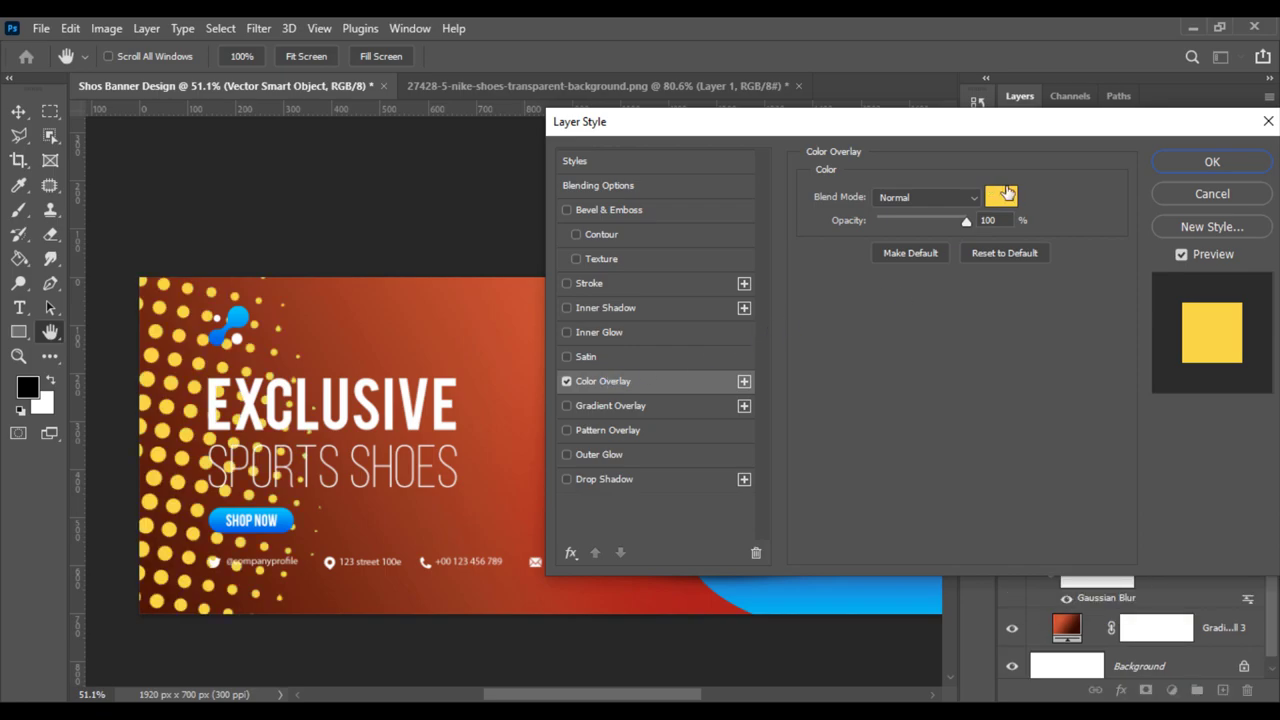
pyautogui.click(1002, 195)
pyautogui.click(288, 520)
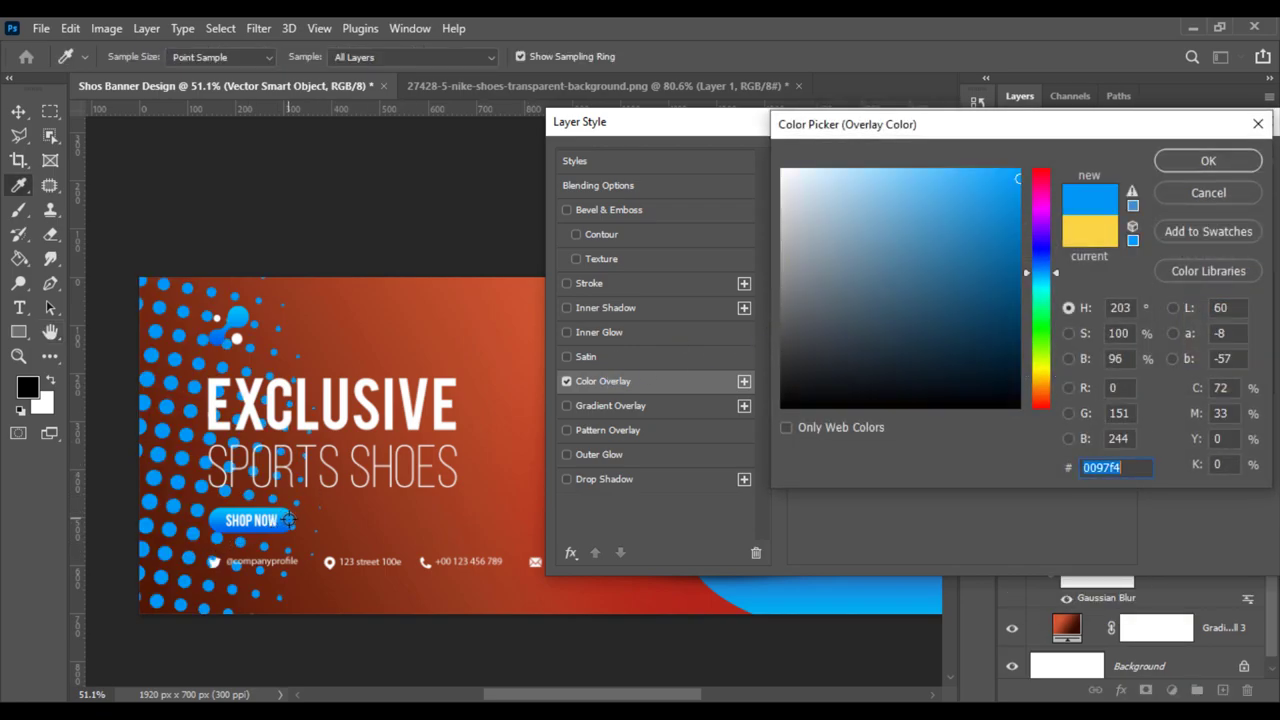
pyautogui.click(1205, 161)
# Step: Lower the halftone layer's opacity to 17% and bring the small dot grid over
pyautogui.click(1207, 156)
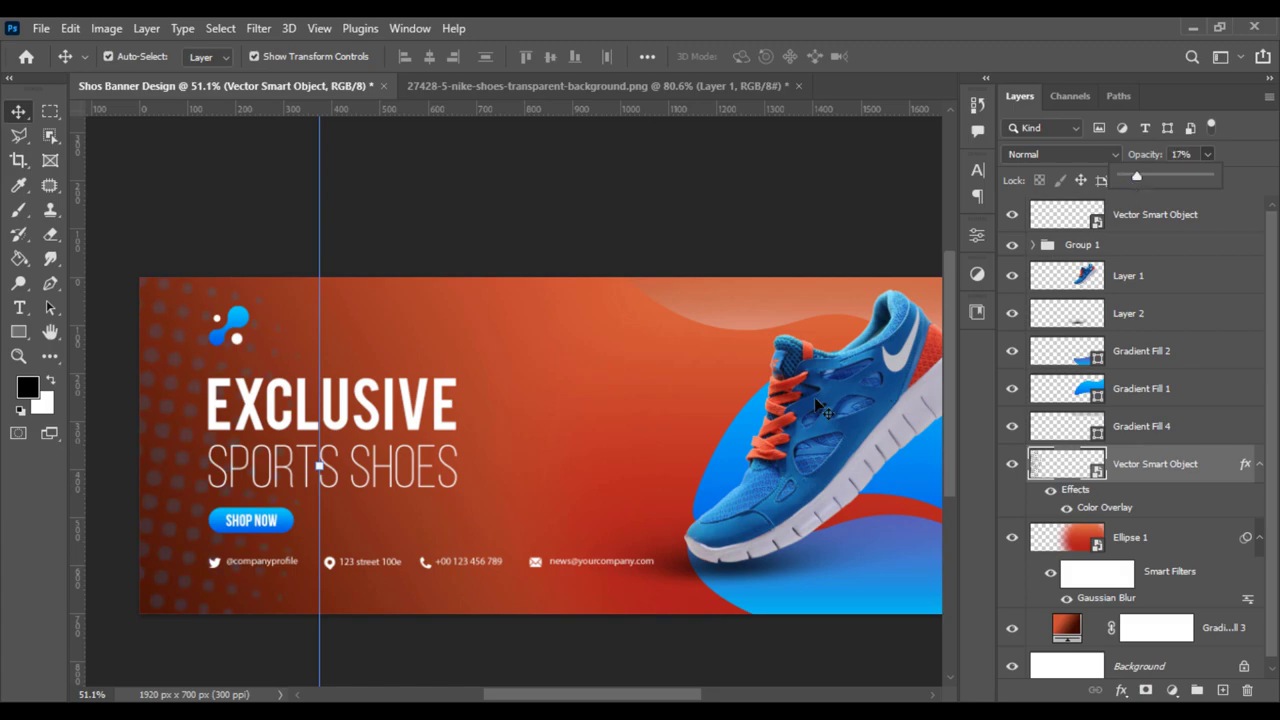
pyautogui.click(570, 656)
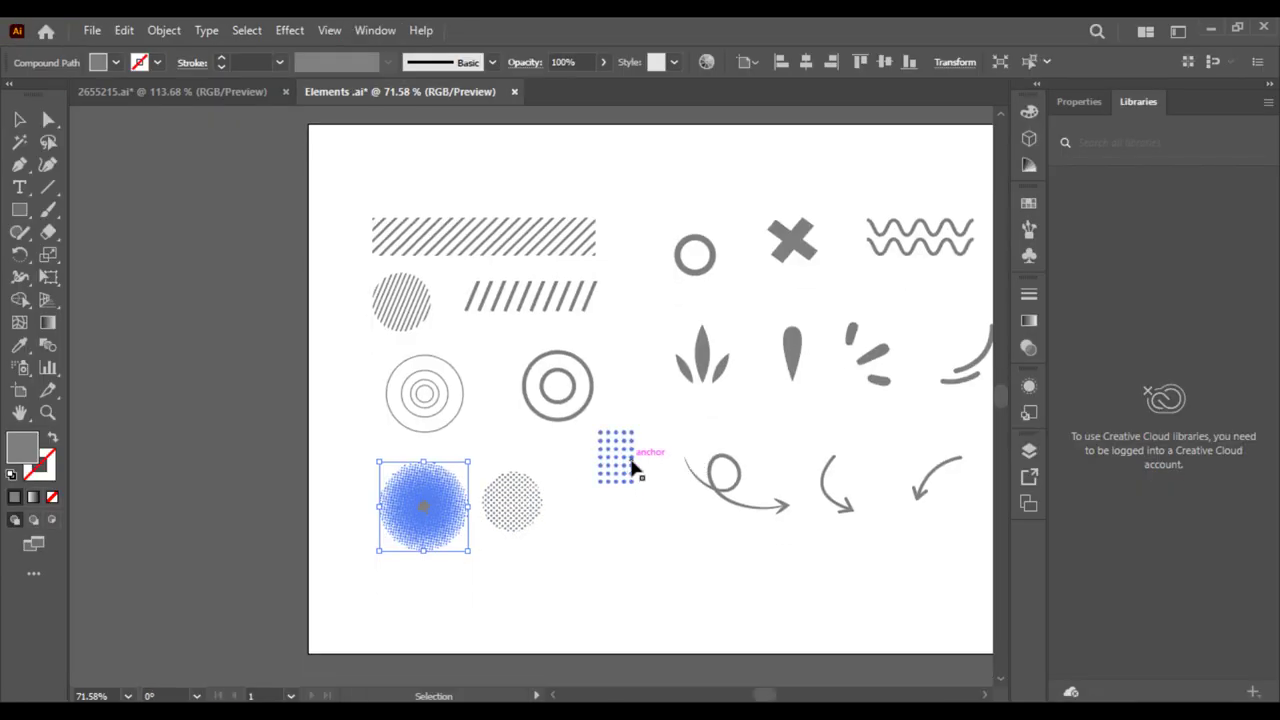
pyautogui.moveTo(632, 468); pyautogui.dragTo(400, 651)
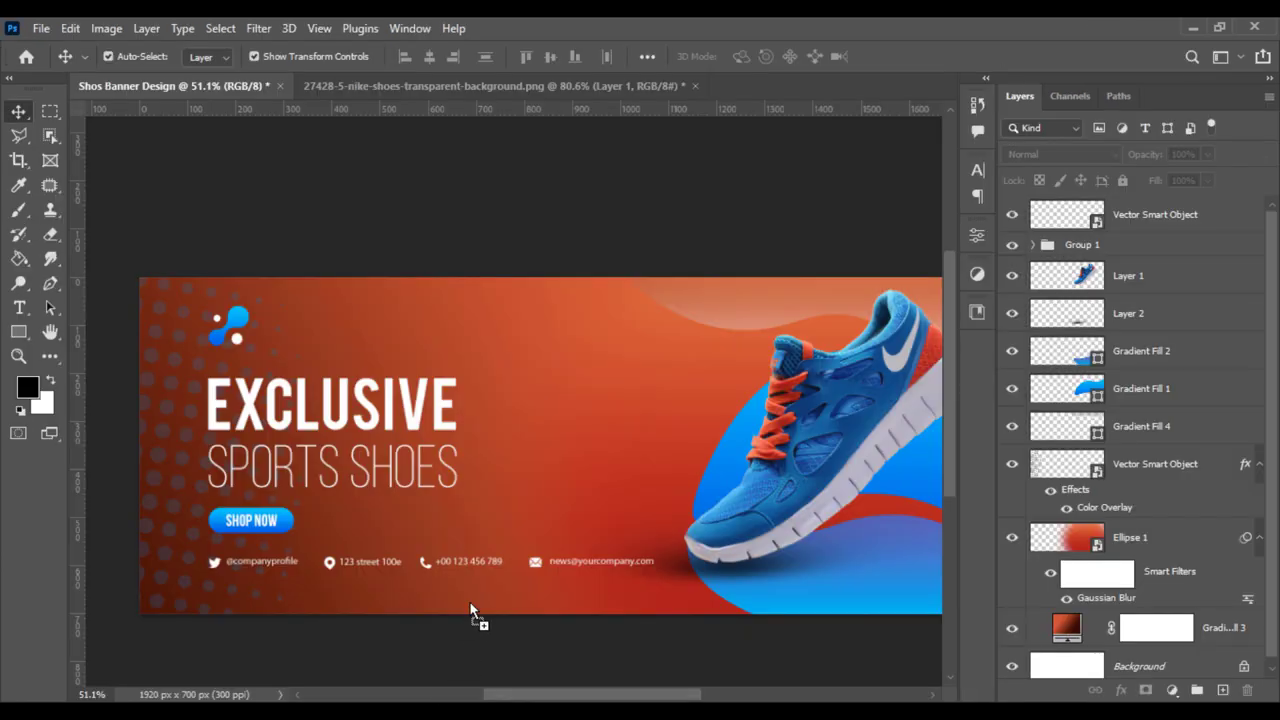
# Step: Drop the dot grid onto the banner and give it a white Color Overlay
pyautogui.moveTo(470, 610); pyautogui.dragTo(531, 469)
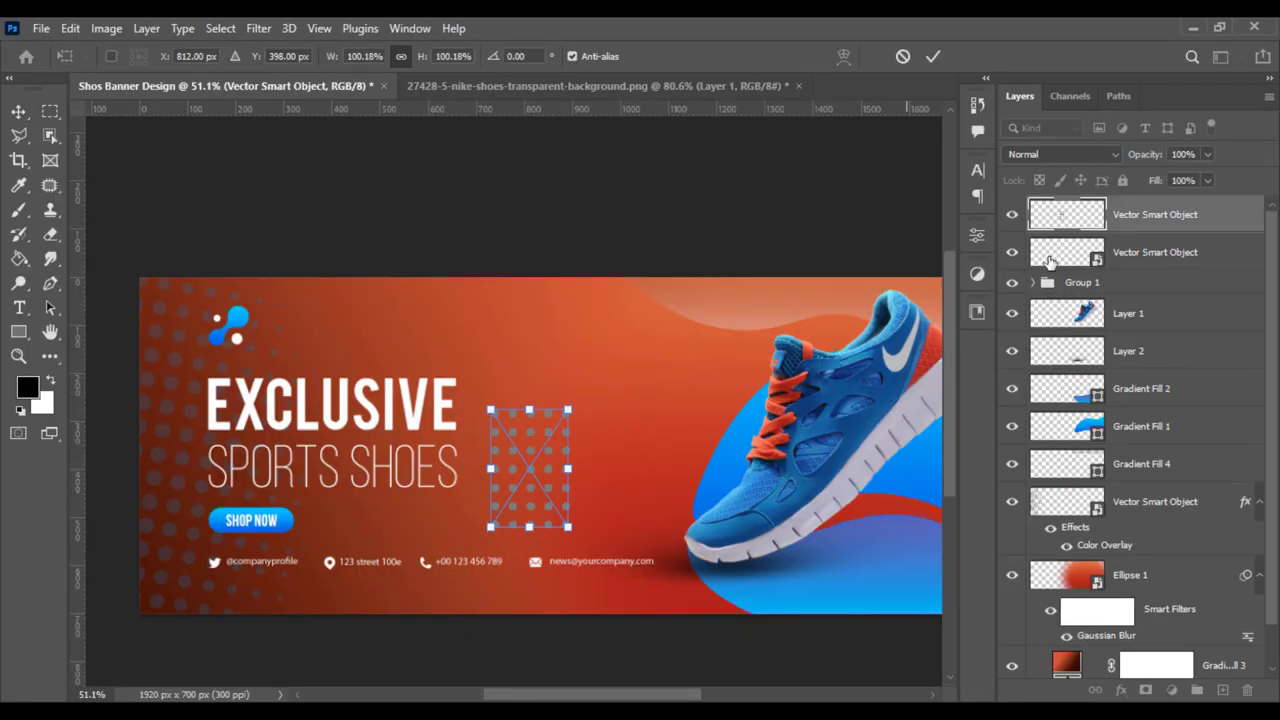
pyautogui.press('Return')
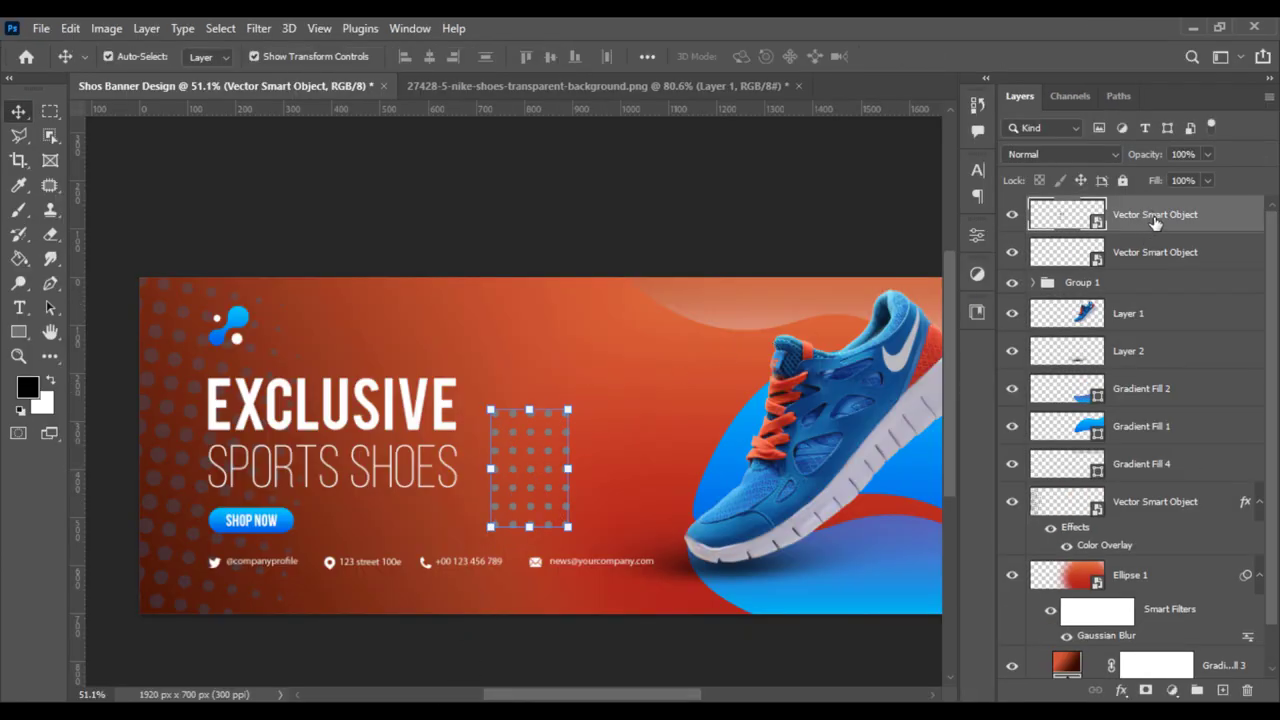
pyautogui.rightClick(1155, 222)
pyautogui.click(812, 206)
pyautogui.click(602, 380)
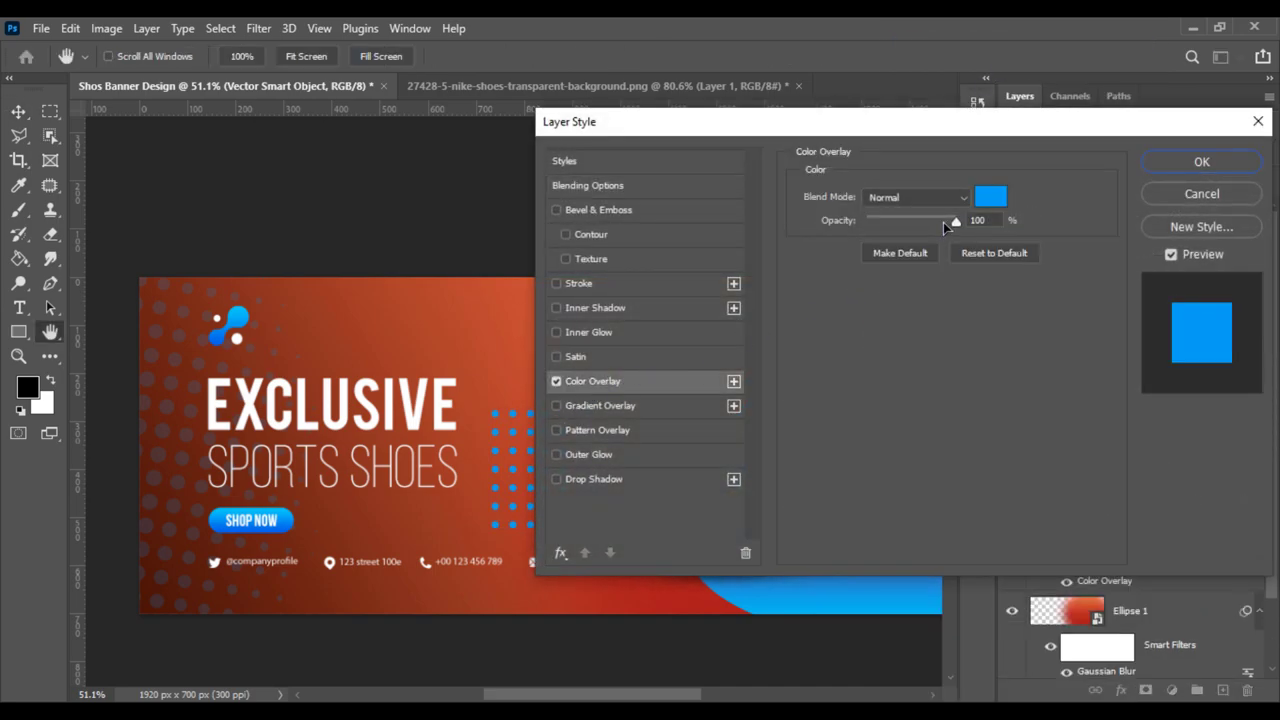
pyautogui.click(1000, 204)
pyautogui.moveTo(877, 223); pyautogui.dragTo(700, 122)
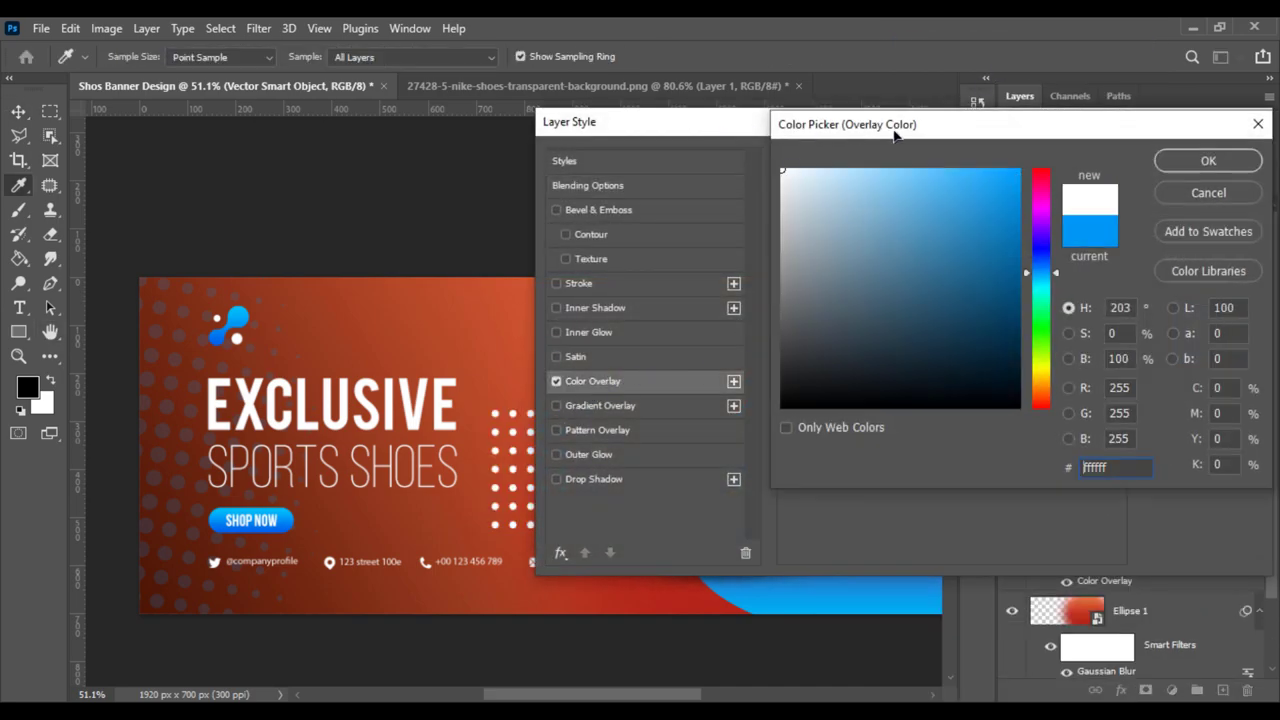
pyautogui.click(1208, 161)
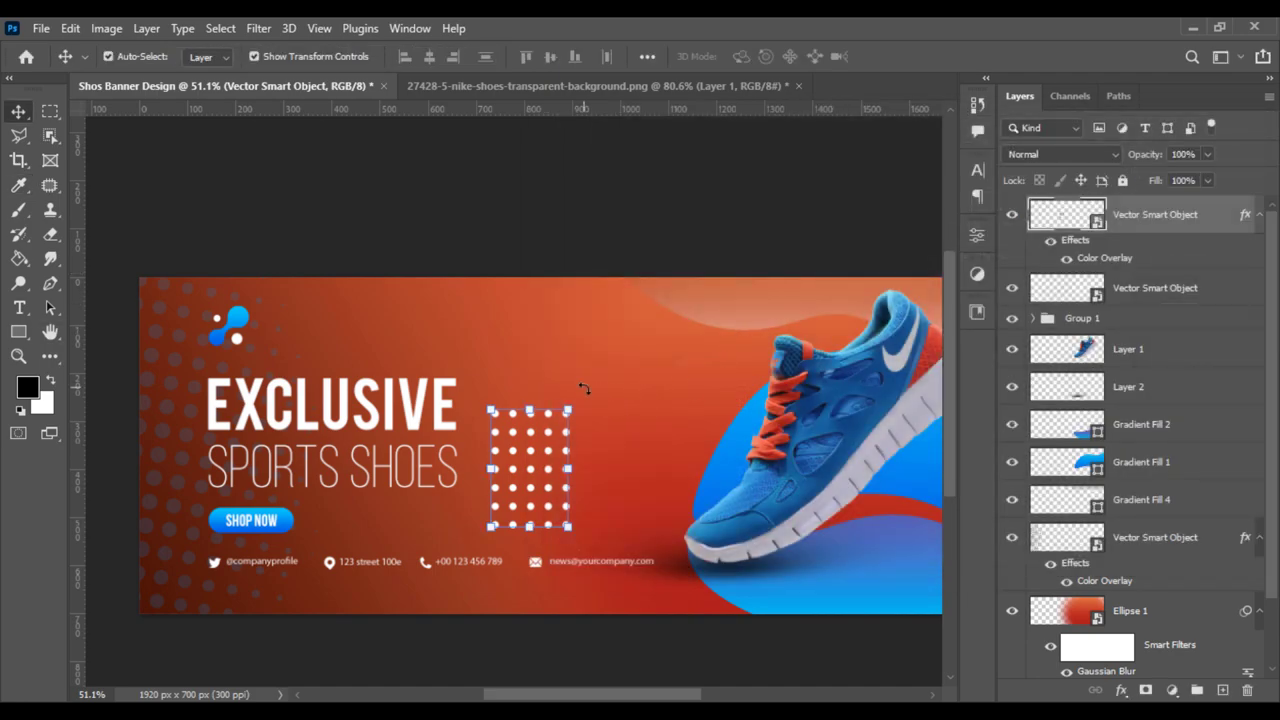
# Step: Rotate the dot grid 90° and shrink it
pyautogui.hotkey('ctrl', 't')
pyautogui.moveTo(580, 398)
pyautogui.mouseDown()
pyautogui.moveTo(588, 456)
pyautogui.moveTo(503, 497)
pyautogui.mouseUp()
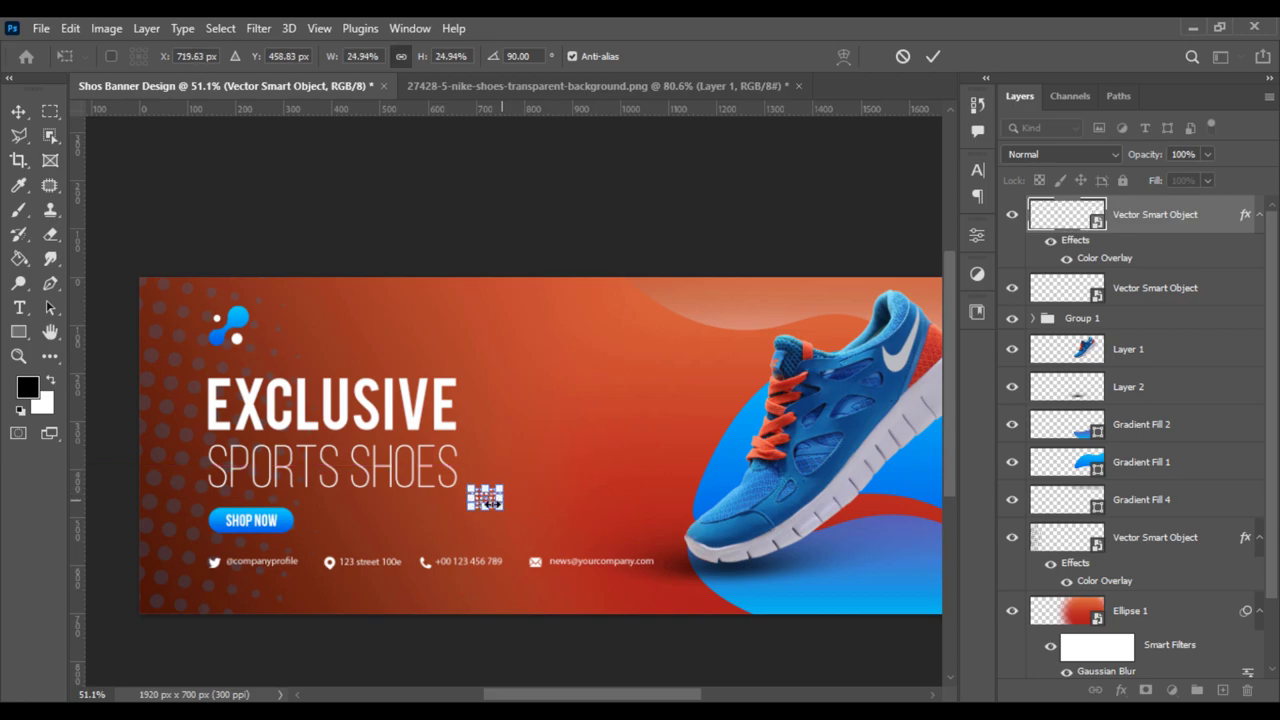
pyautogui.press('Return')
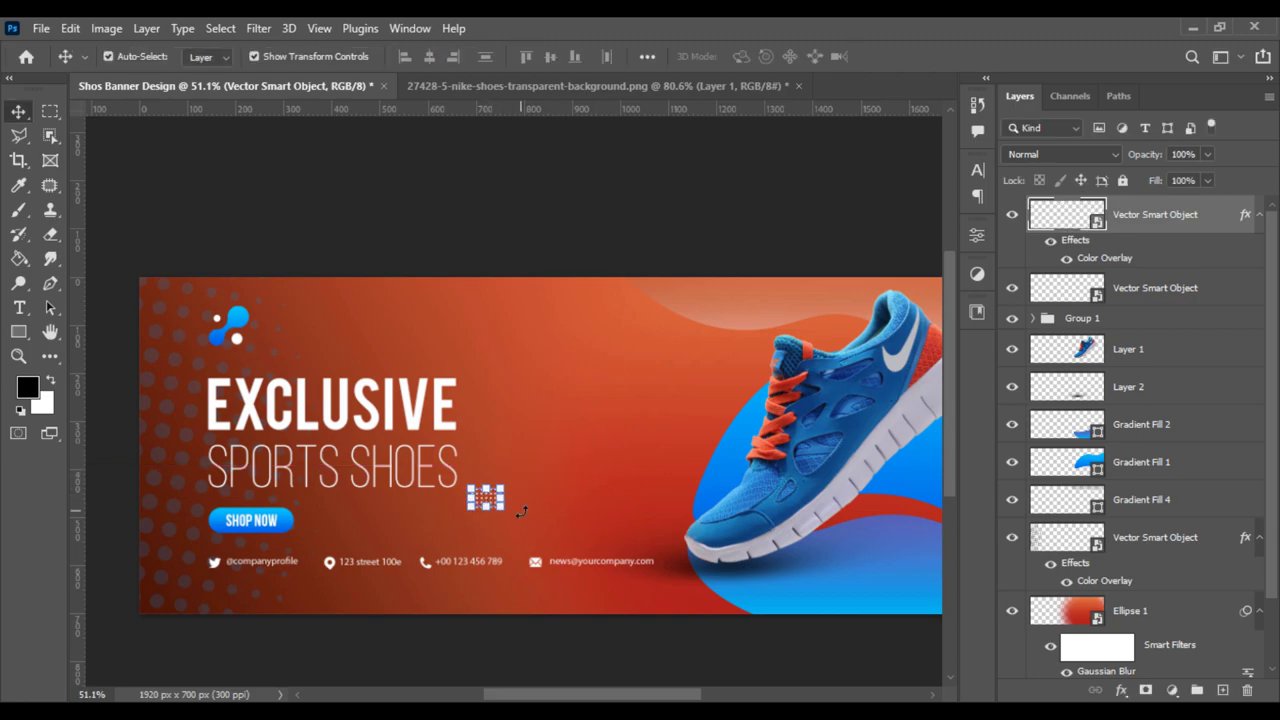
pyautogui.click(494, 269)
# Step: Move the dot grid into the open orange area right of the EXCLUSIVE title
pyautogui.moveTo(487, 505); pyautogui.dragTo(500, 513)
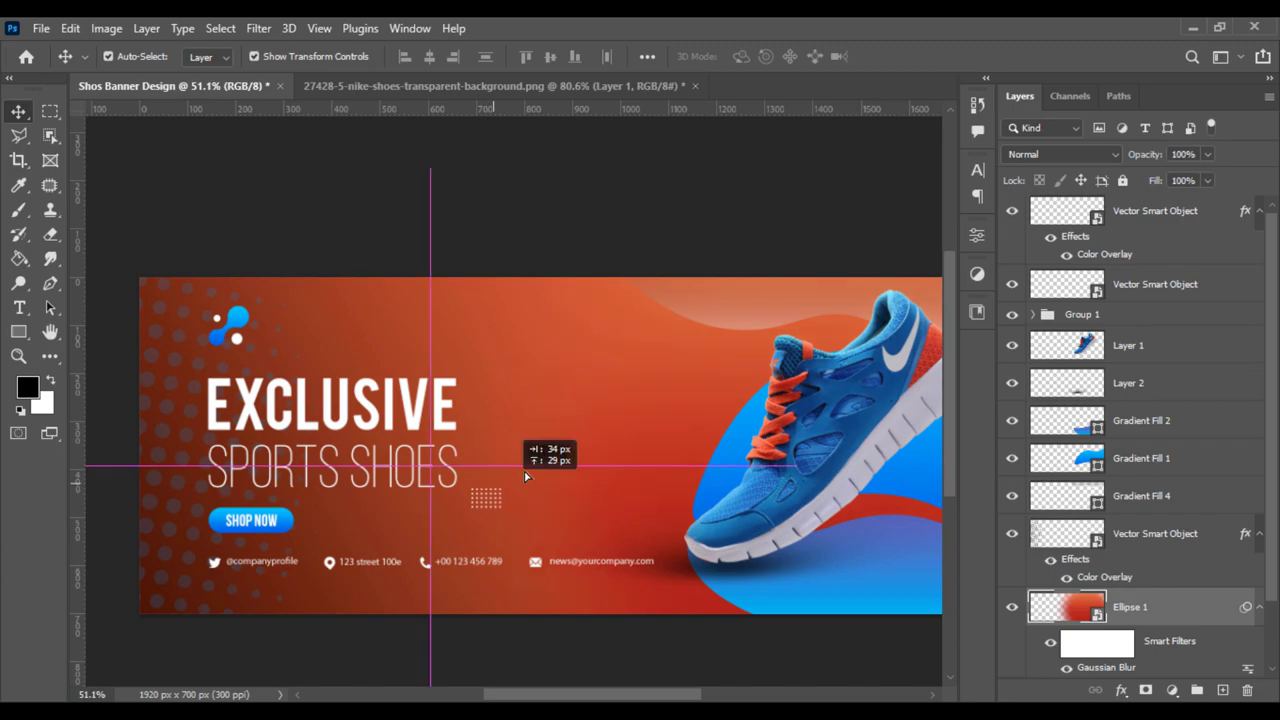
pyautogui.scroll(2, 500, 514)
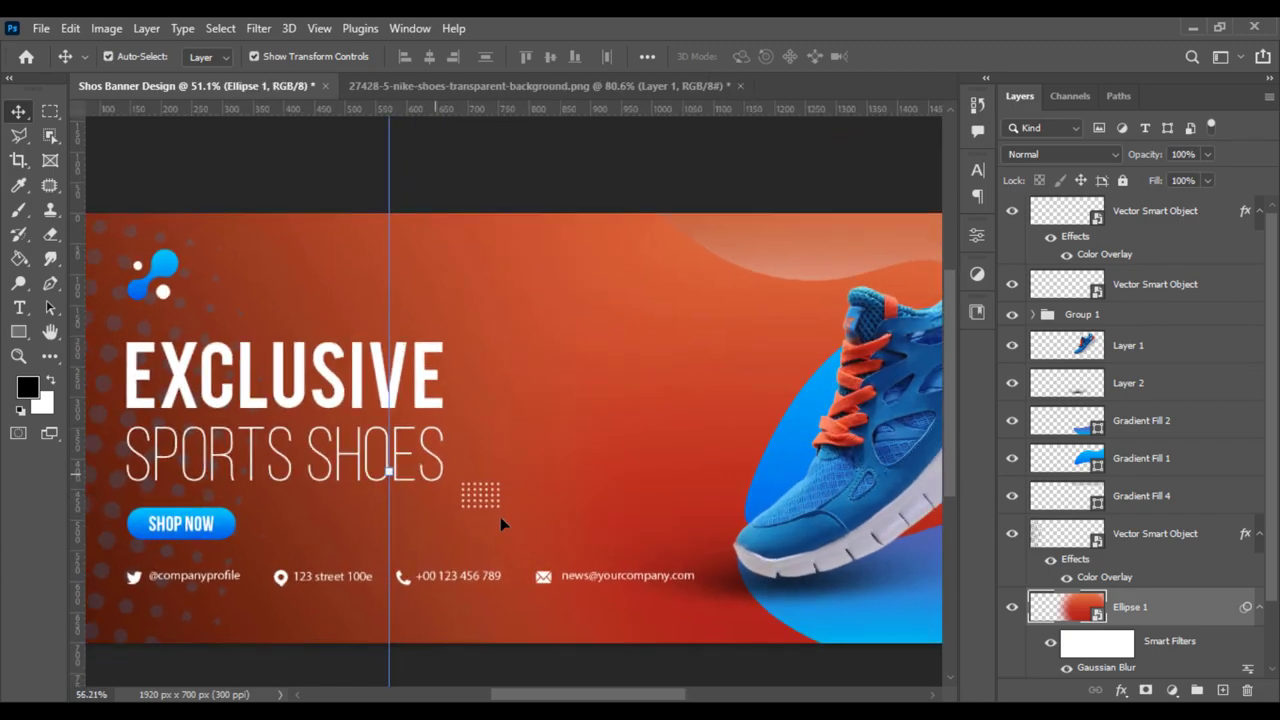
pyautogui.scroll(2, 500, 516)
pyautogui.scroll(2, 494, 515)
pyautogui.scroll(1, 485, 505)
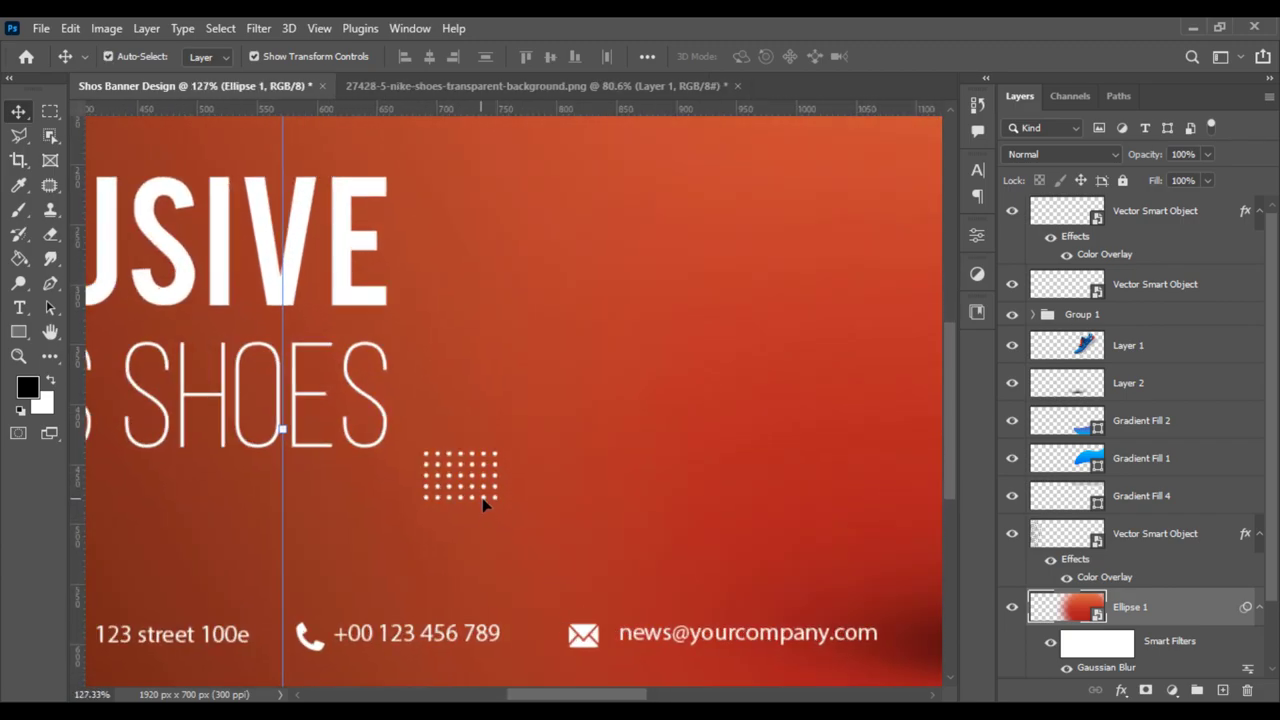
pyautogui.moveTo(483, 500)
pyautogui.mouseDown()
pyautogui.moveTo(781, 314)
pyautogui.moveTo(784, 288)
pyautogui.mouseUp()
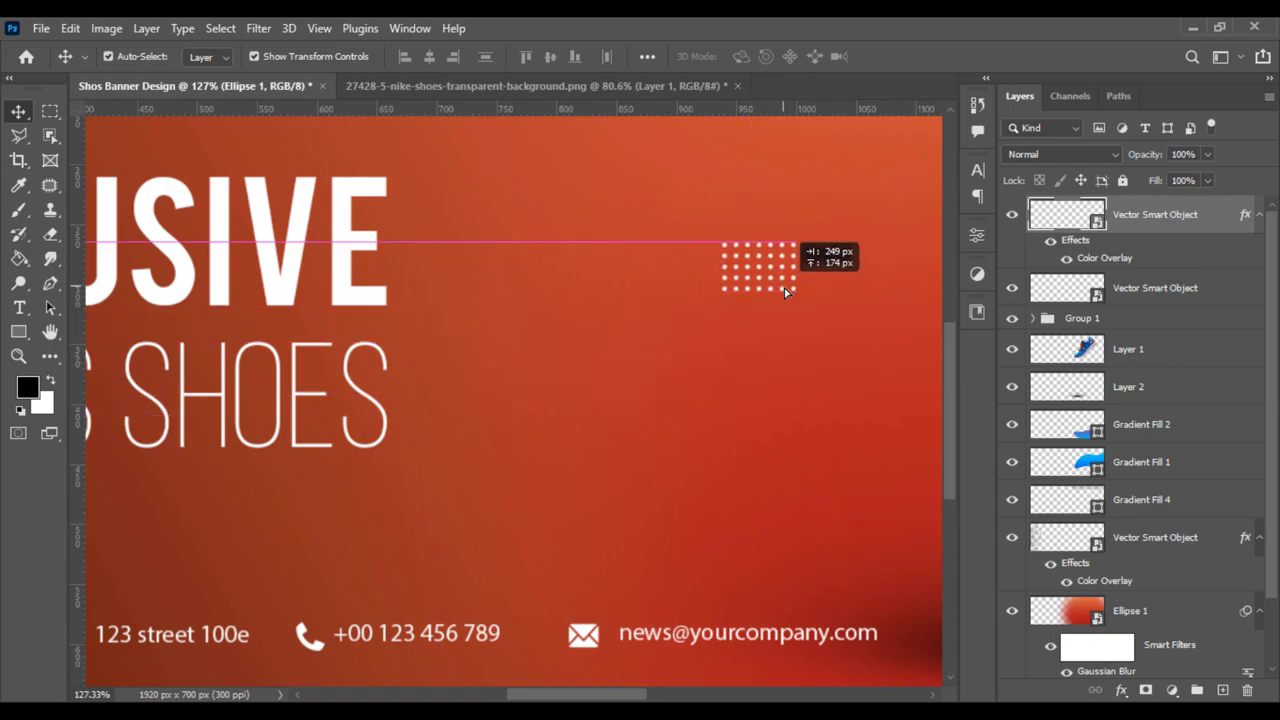
pyautogui.scroll(-2, 783, 297)
pyautogui.scroll(-2, 785, 320)
pyautogui.scroll(-2, 785, 327)
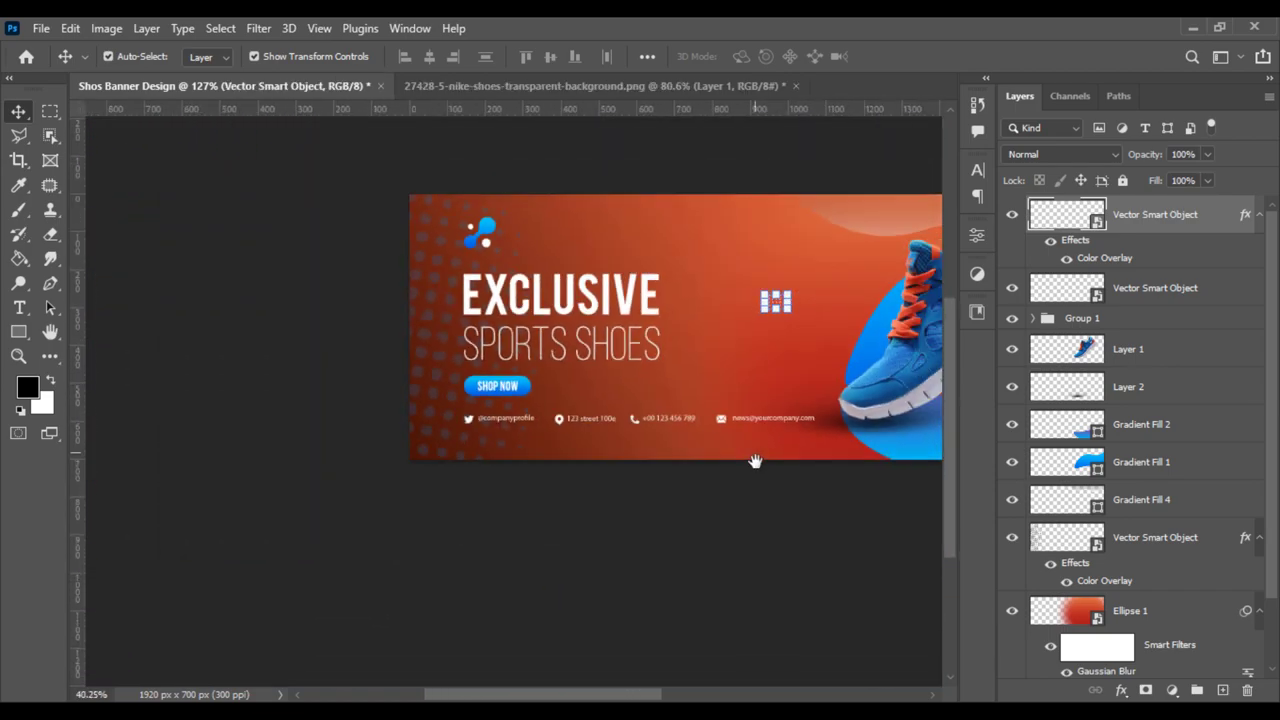
pyautogui.scroll(-2, 754, 457)
pyautogui.scroll(1, 690, 515)
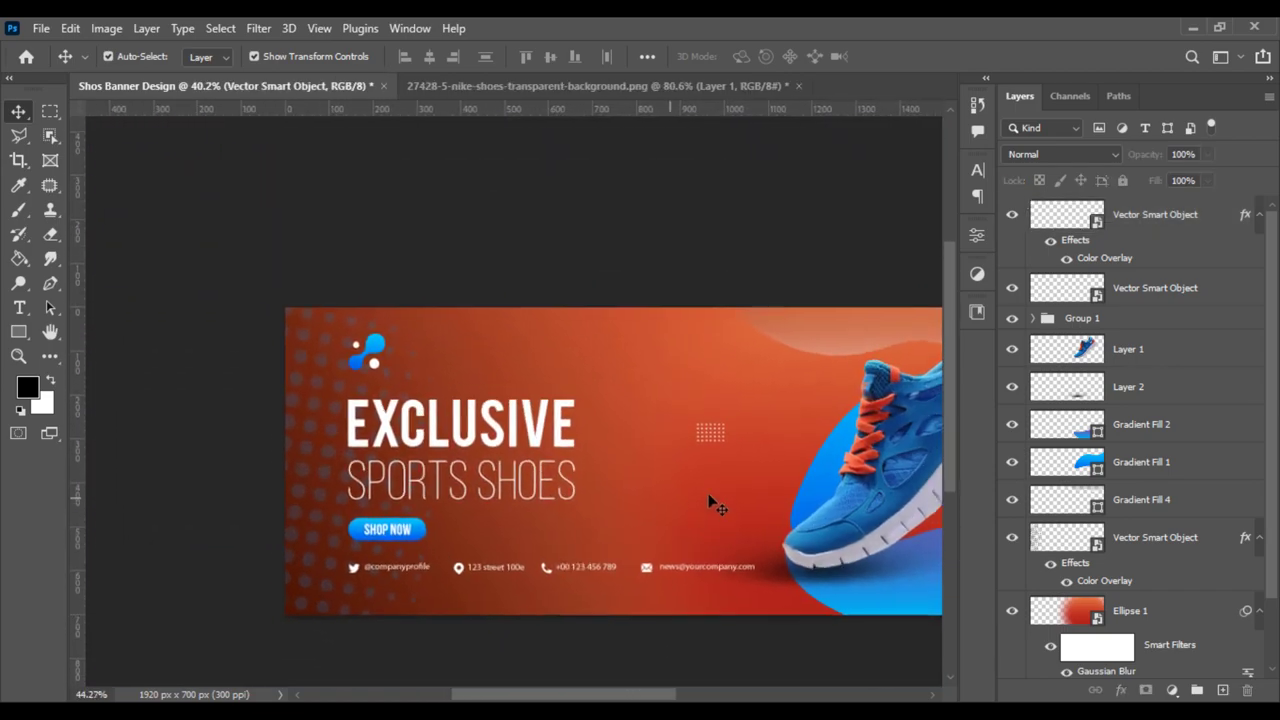
pyautogui.scroll(1, 708, 500)
# Step: Duplicate the white dot grid layer
pyautogui.rightClick(1158, 241)
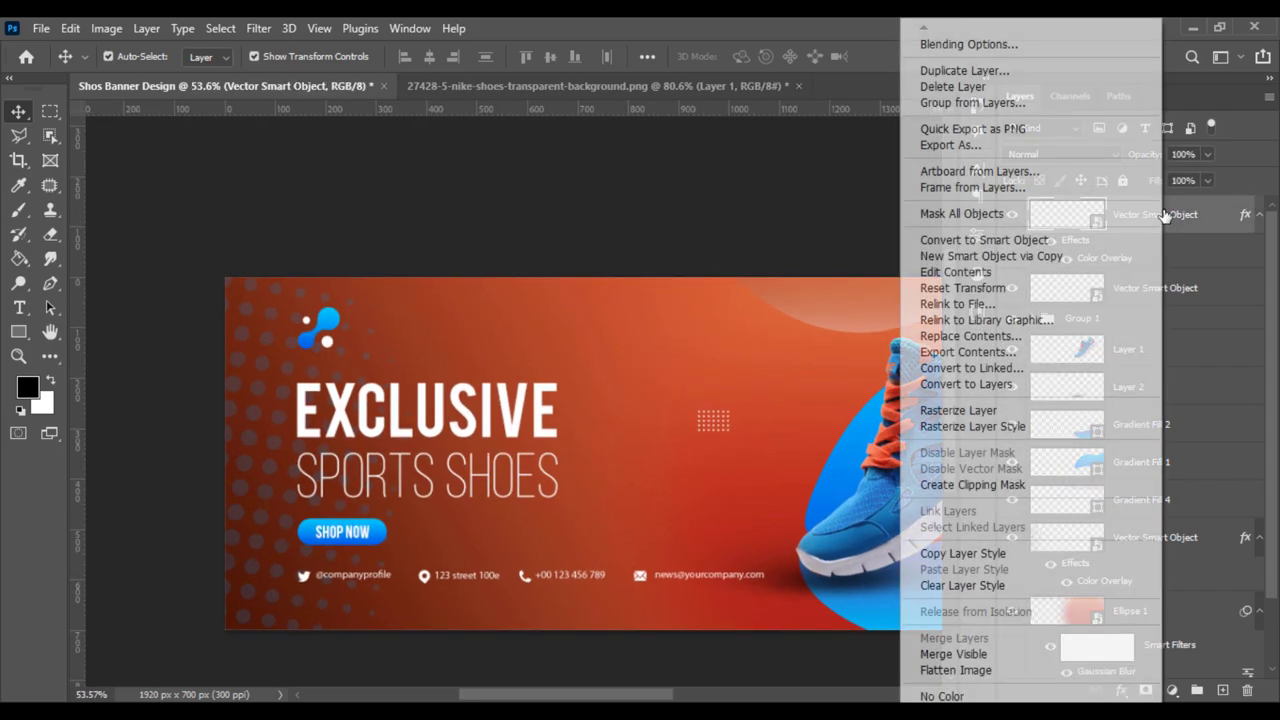
pyautogui.click(965, 70)
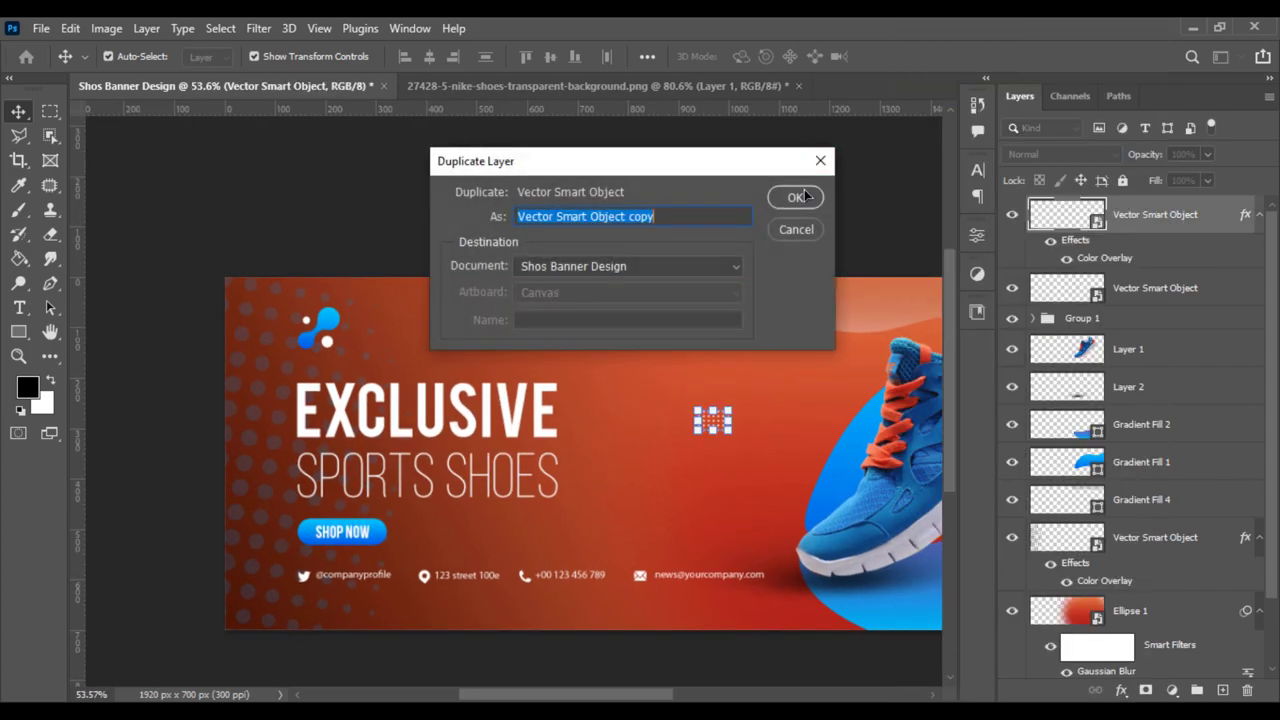
pyautogui.click(800, 194)
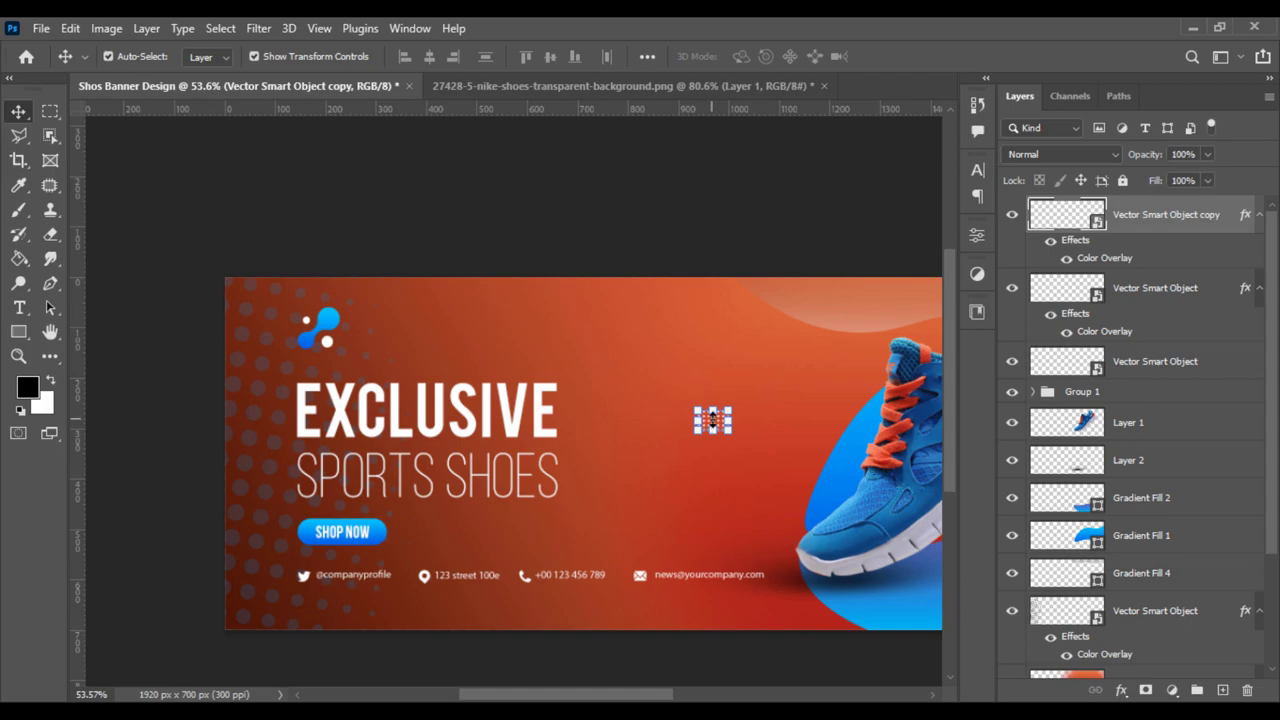
pyautogui.scroll(1, 712, 420)
pyautogui.scroll(2, 712, 420)
pyautogui.scroll(2, 713, 423)
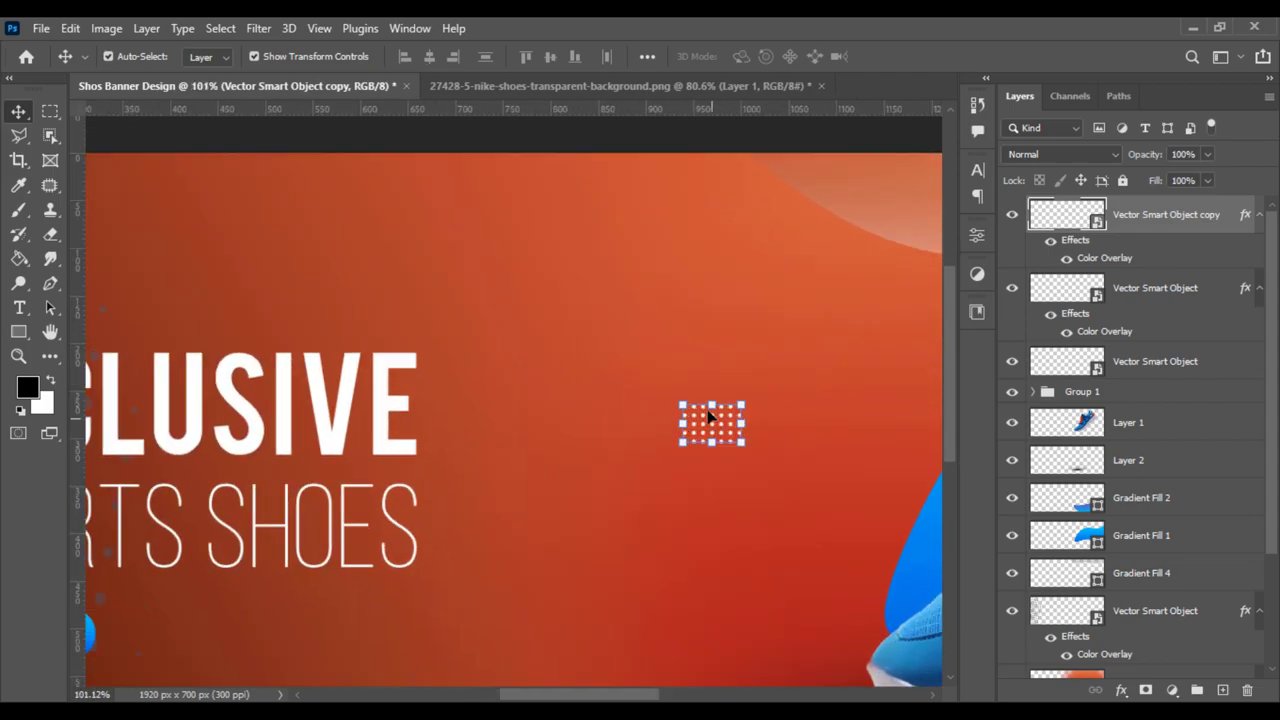
pyautogui.moveTo(708, 416); pyautogui.dragTo(725, 427)
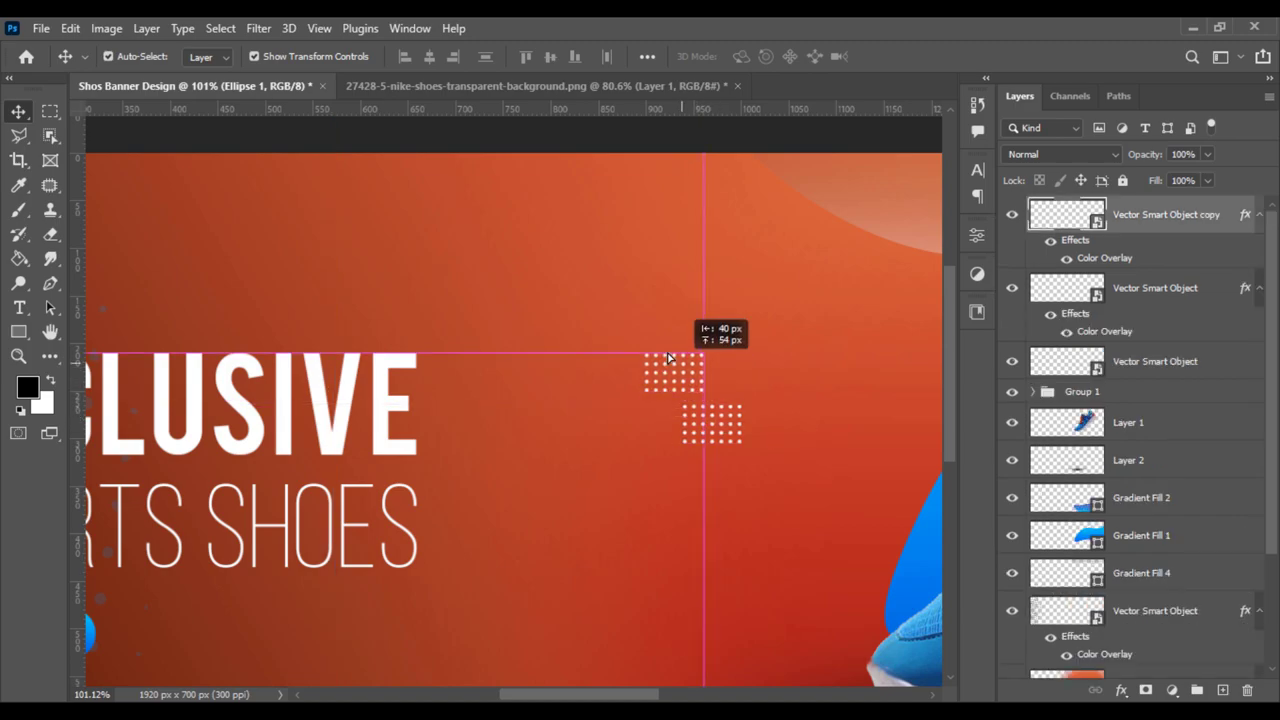
# Step: Rotate the dot grid copy 90° and move it up near the banner's top edge
pyautogui.hotkey('ctrl', 't')
pyautogui.moveTo(725, 423)
pyautogui.mouseDown()
pyautogui.moveTo(497, 228)
pyautogui.moveTo(534, 320)
pyautogui.mouseUp()
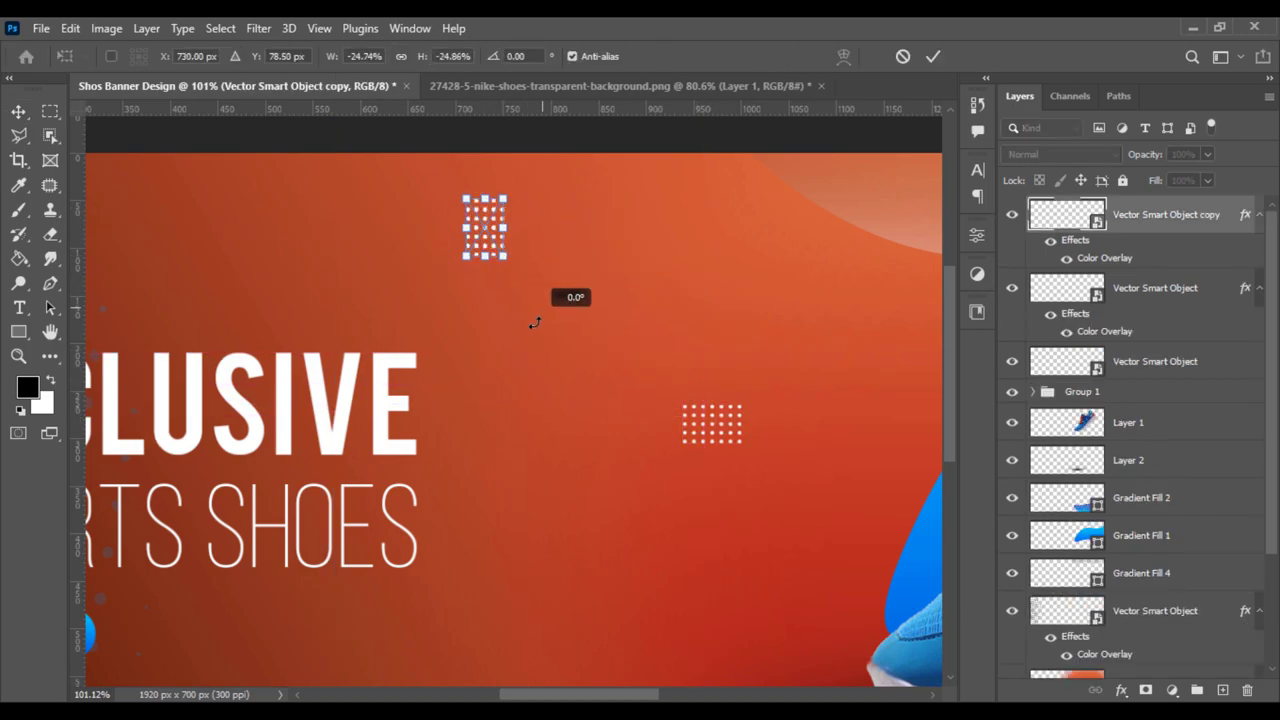
pyautogui.scroll(-2, 534, 325)
pyautogui.scroll(-2, 530, 320)
pyautogui.scroll(-1, 527, 316)
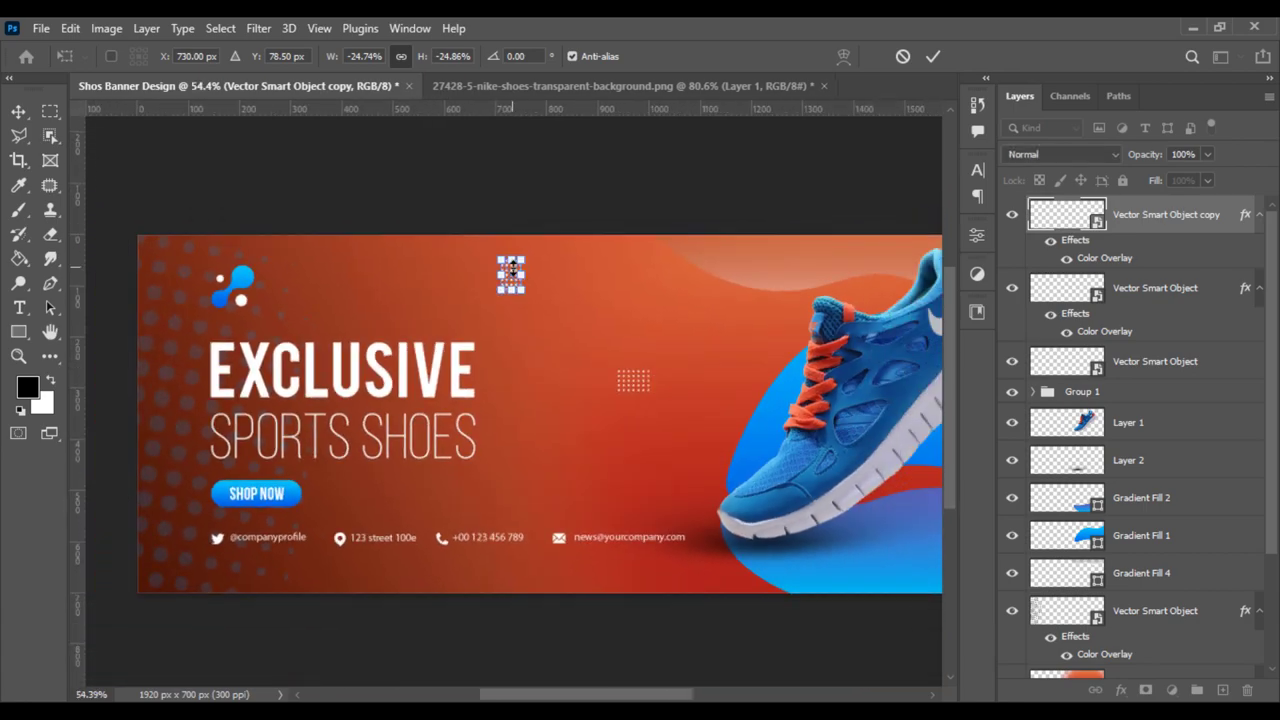
pyautogui.press('Return')
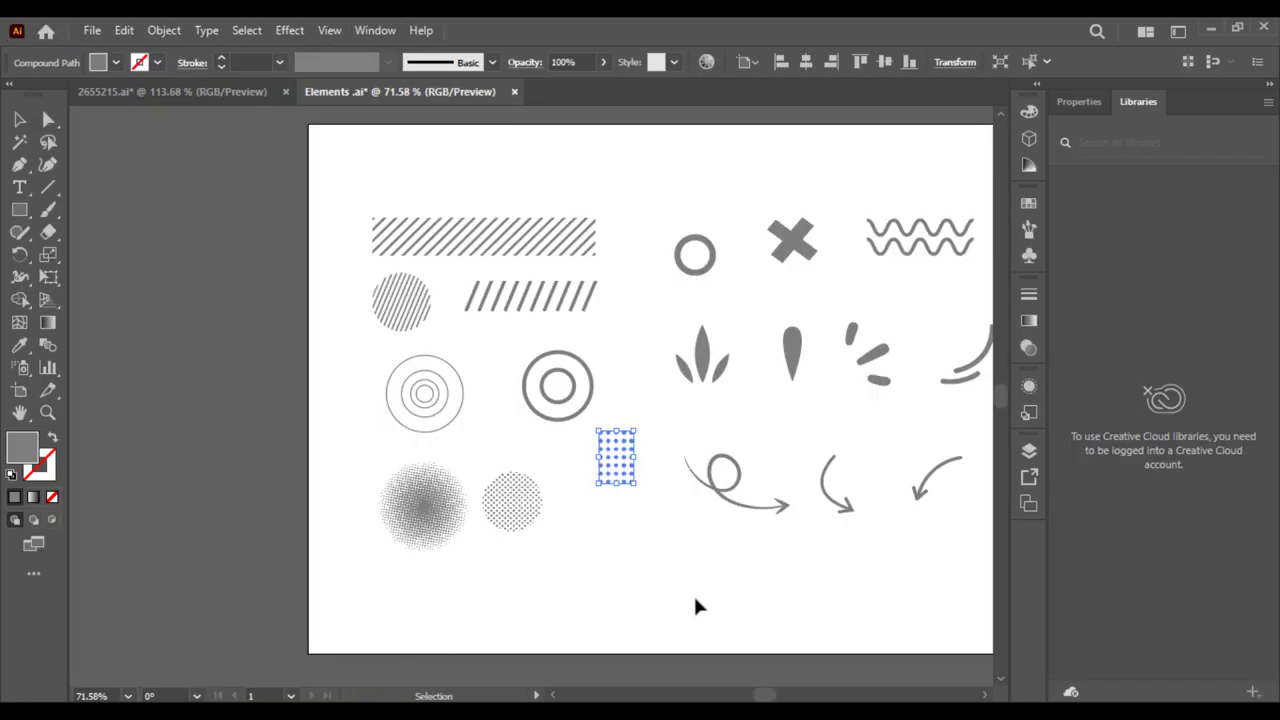
# Step: In the Illustrator elements sheet, select the small top ring and carry it over to the banner
pyautogui.click(697, 606)
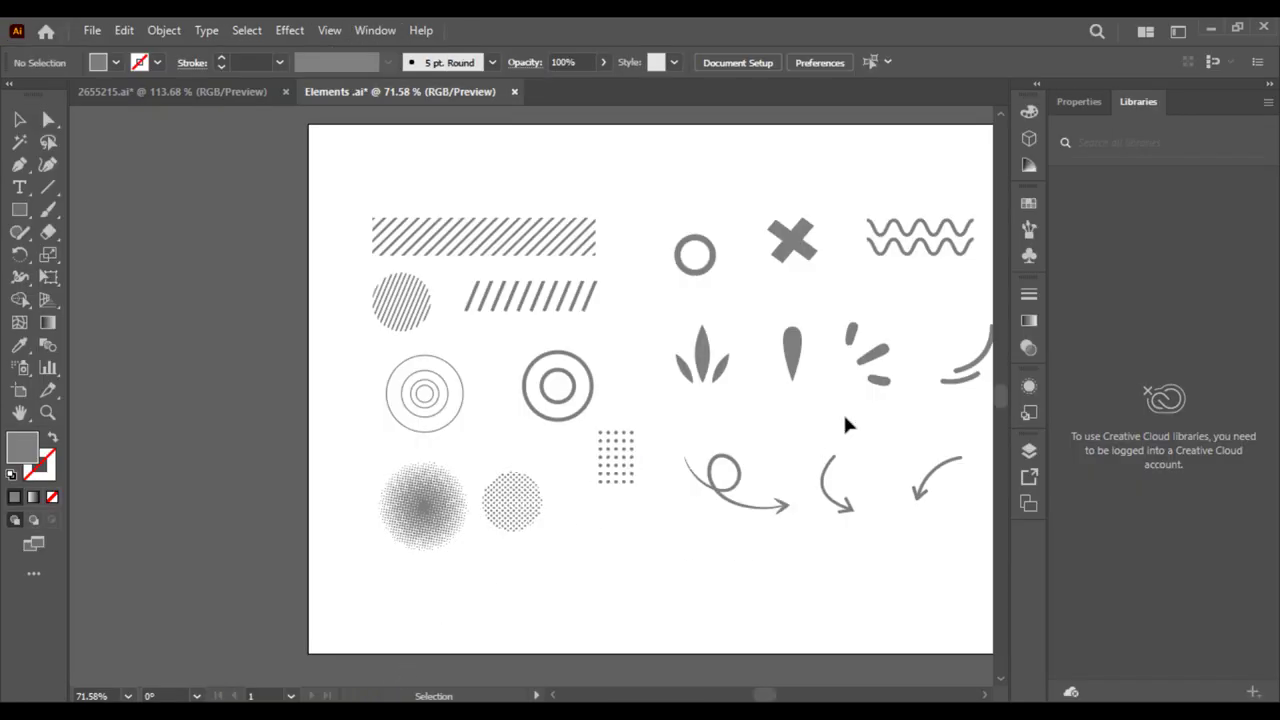
pyautogui.moveTo(845, 425); pyautogui.dragTo(730, 432)
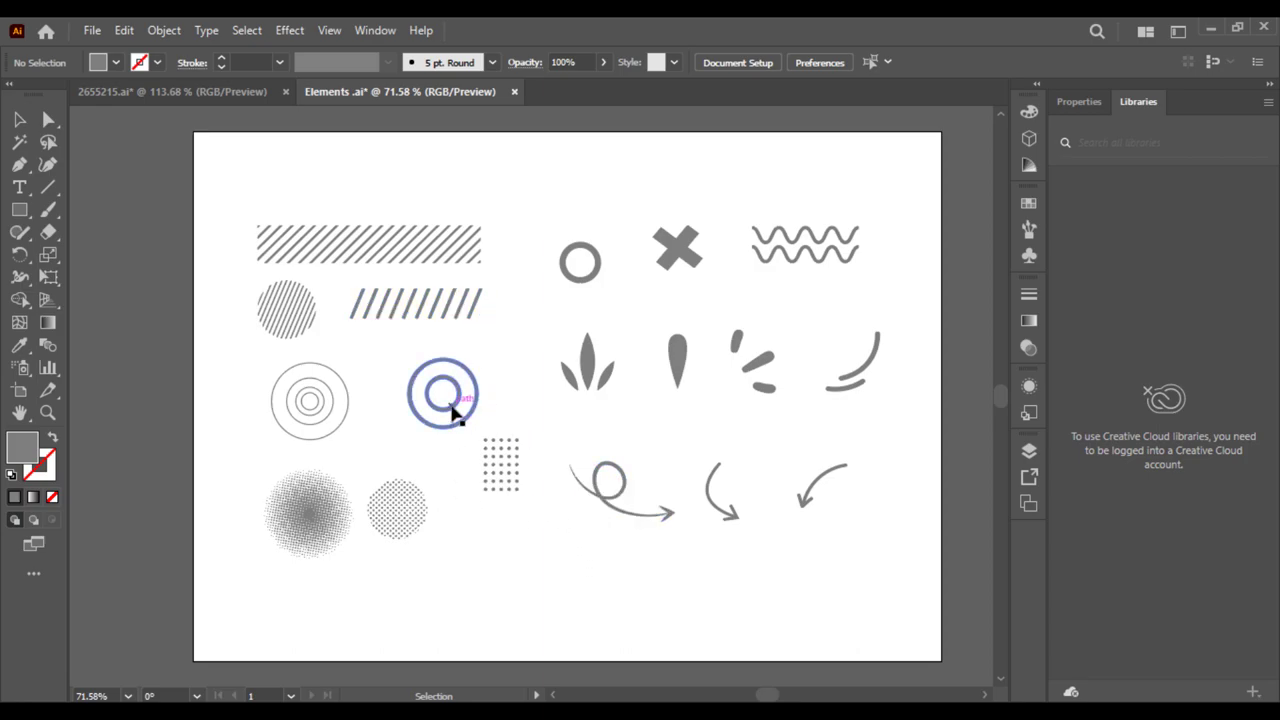
pyautogui.click(451, 414)
pyautogui.click(549, 280)
pyautogui.click(577, 260)
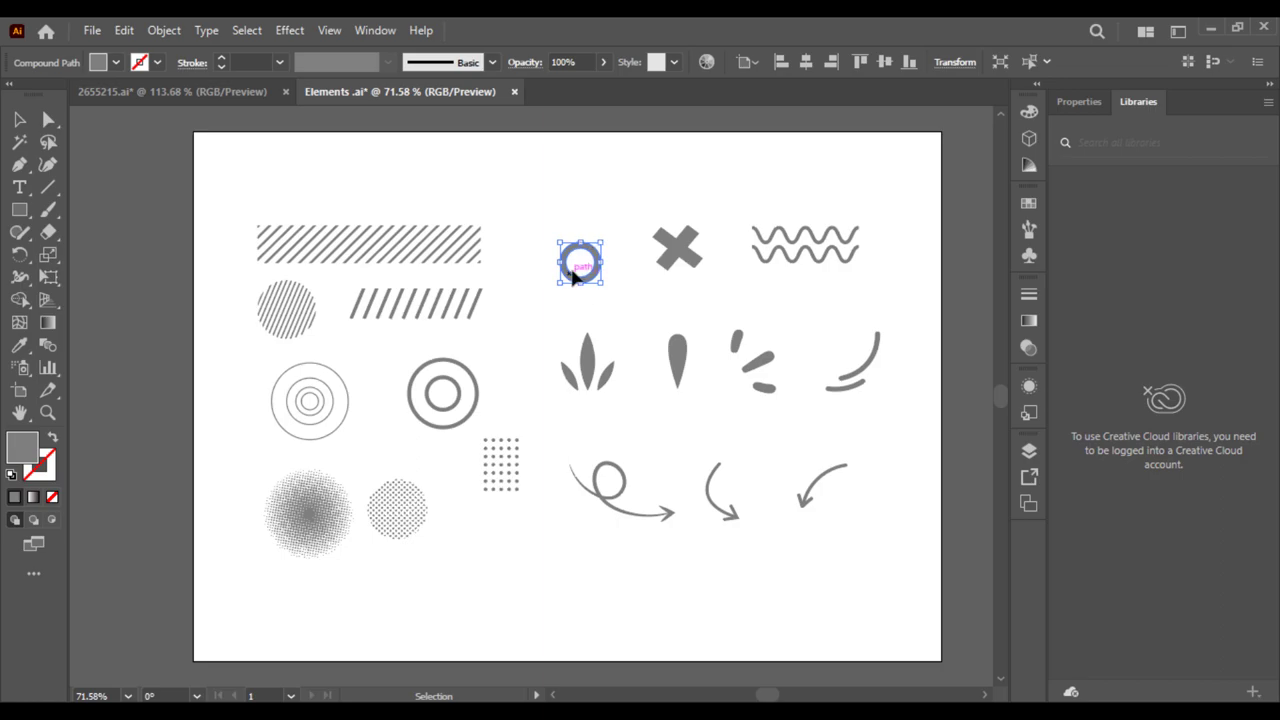
pyautogui.moveTo(575, 272); pyautogui.dragTo(443, 686)
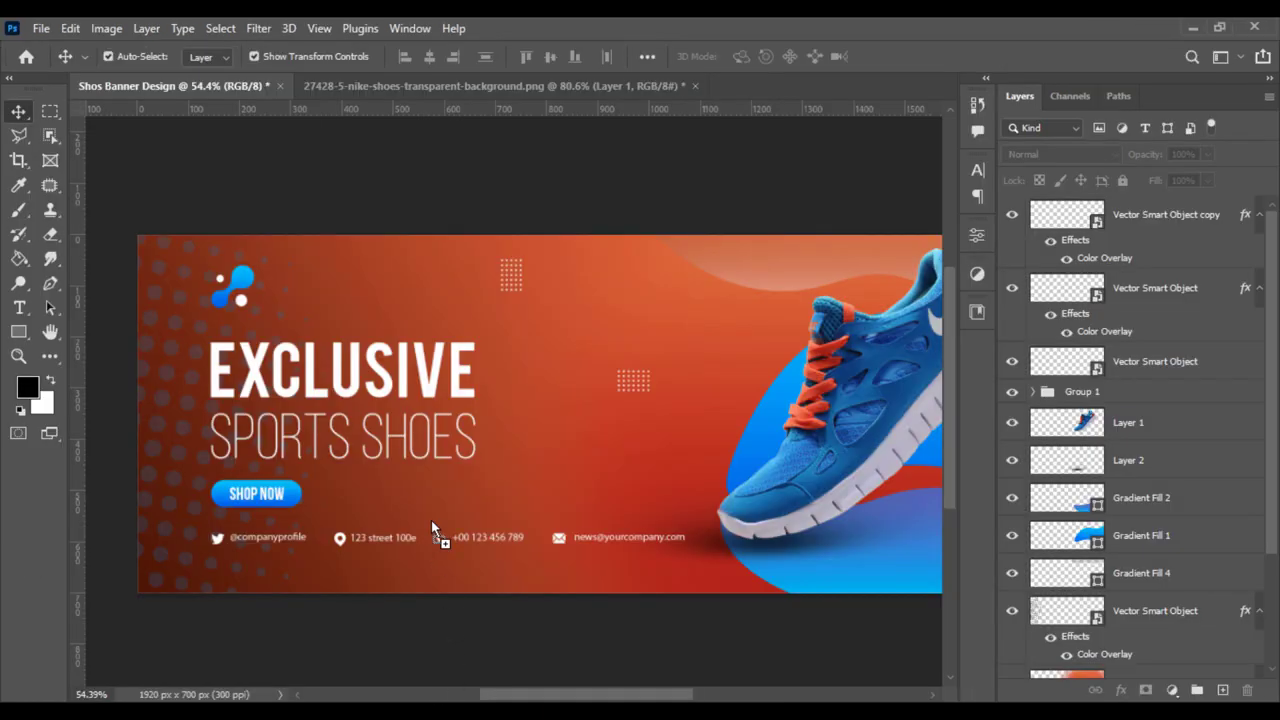
# Step: Paste the ring into the banner and copy the dot grid copy's white layer style
pyautogui.hotkey('ctrl', 'v')
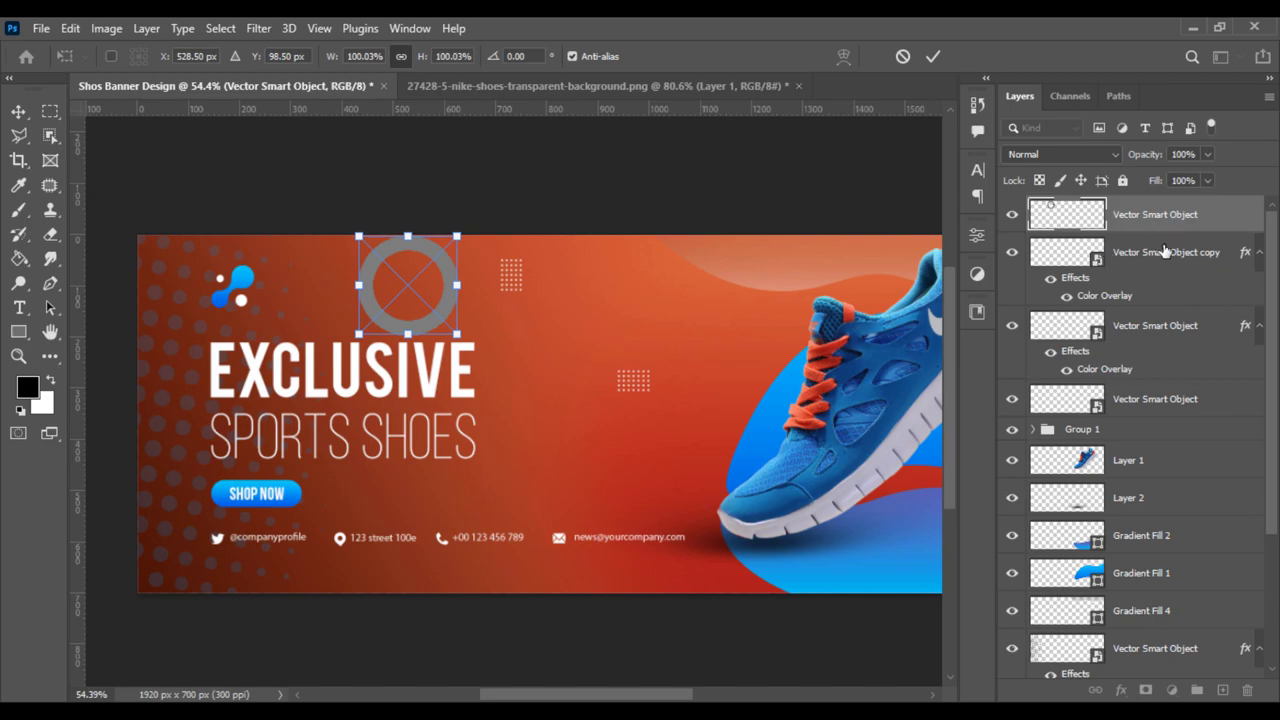
pyautogui.press('Return')
pyautogui.click(1160, 256)
pyautogui.rightClick(1146, 247)
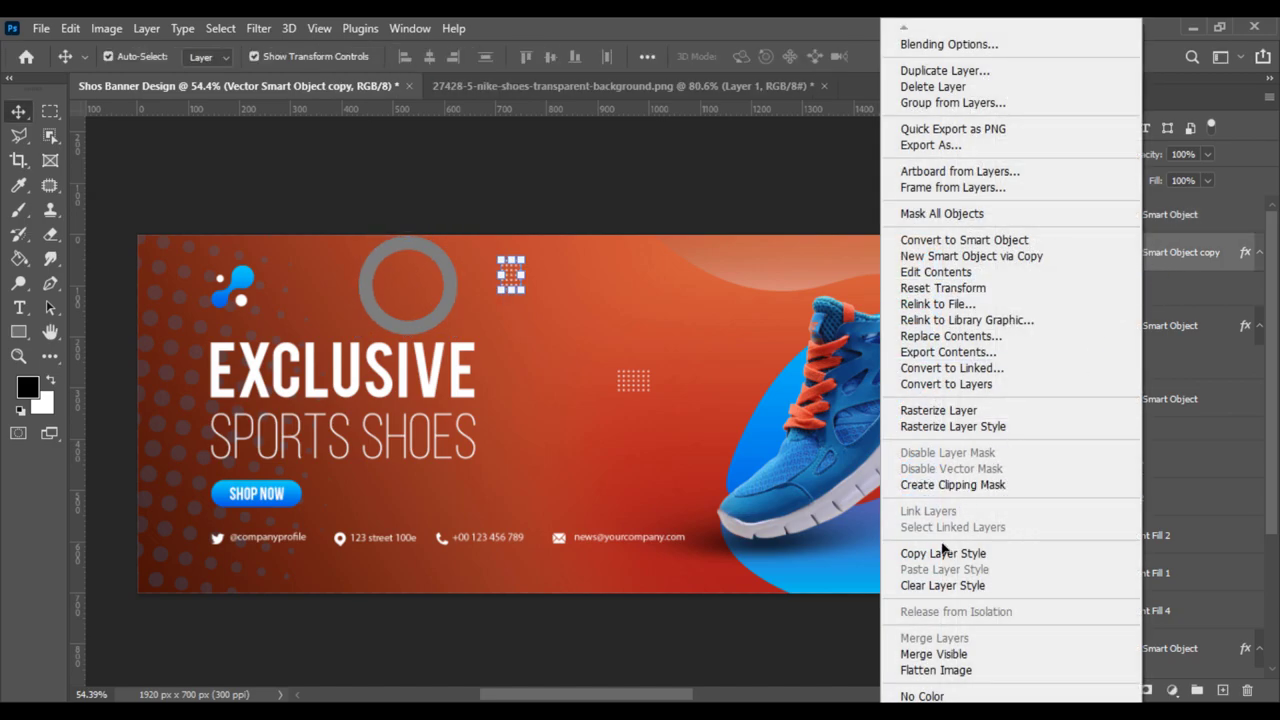
pyautogui.click(952, 553)
# Step: Rasterize the ring, paste the white overlay style onto it, and shrink it to a small accent
pyautogui.click(1160, 214)
pyautogui.rightClick(1160, 214)
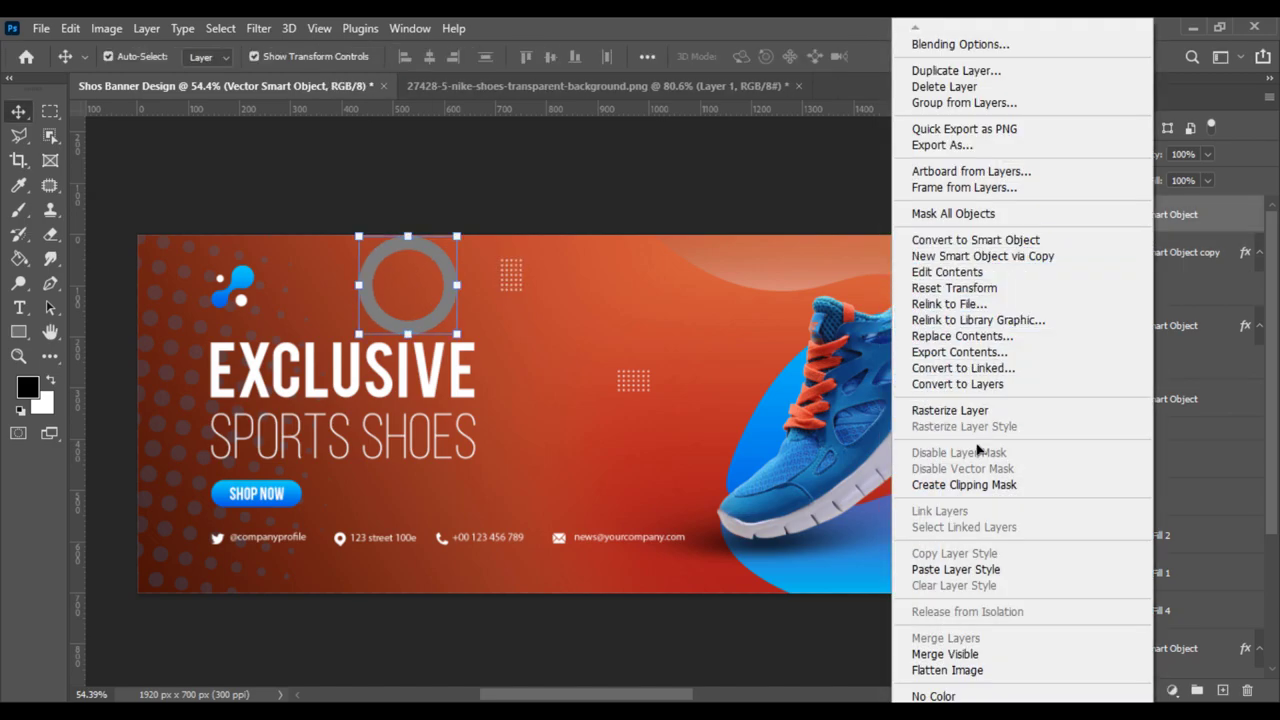
pyautogui.click(978, 410)
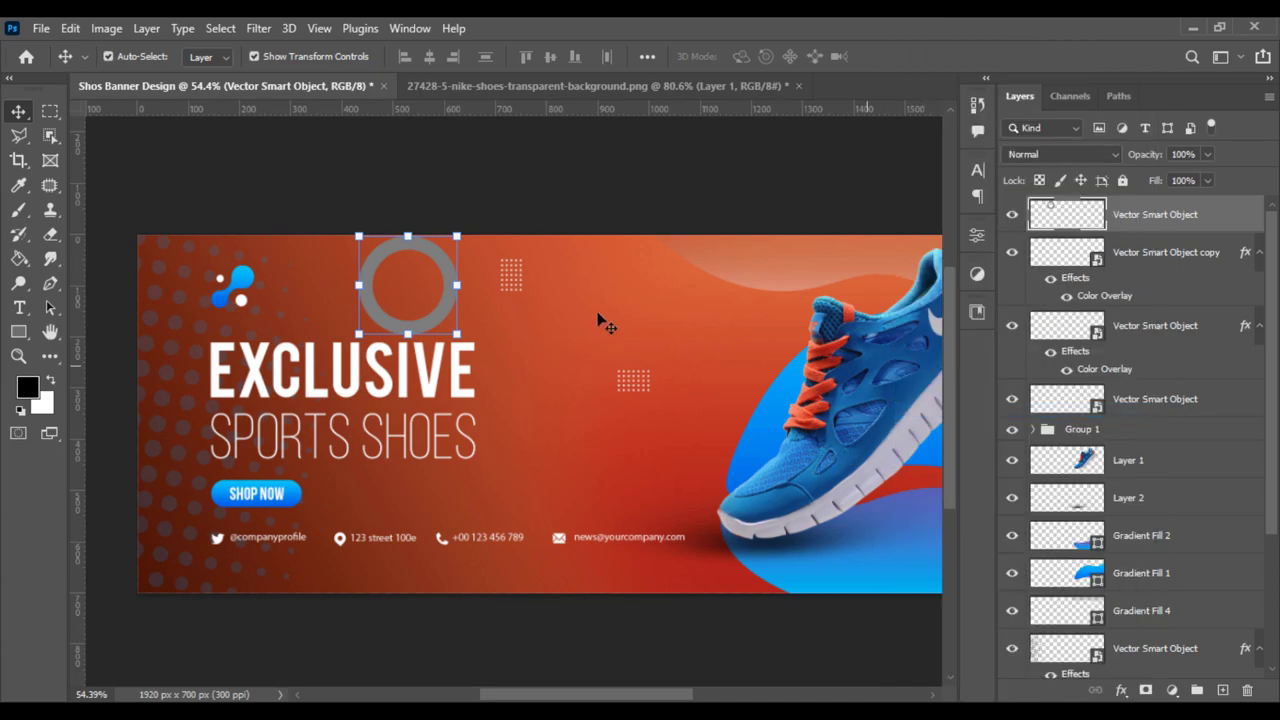
pyautogui.rightClick(1171, 214)
pyautogui.click(975, 488)
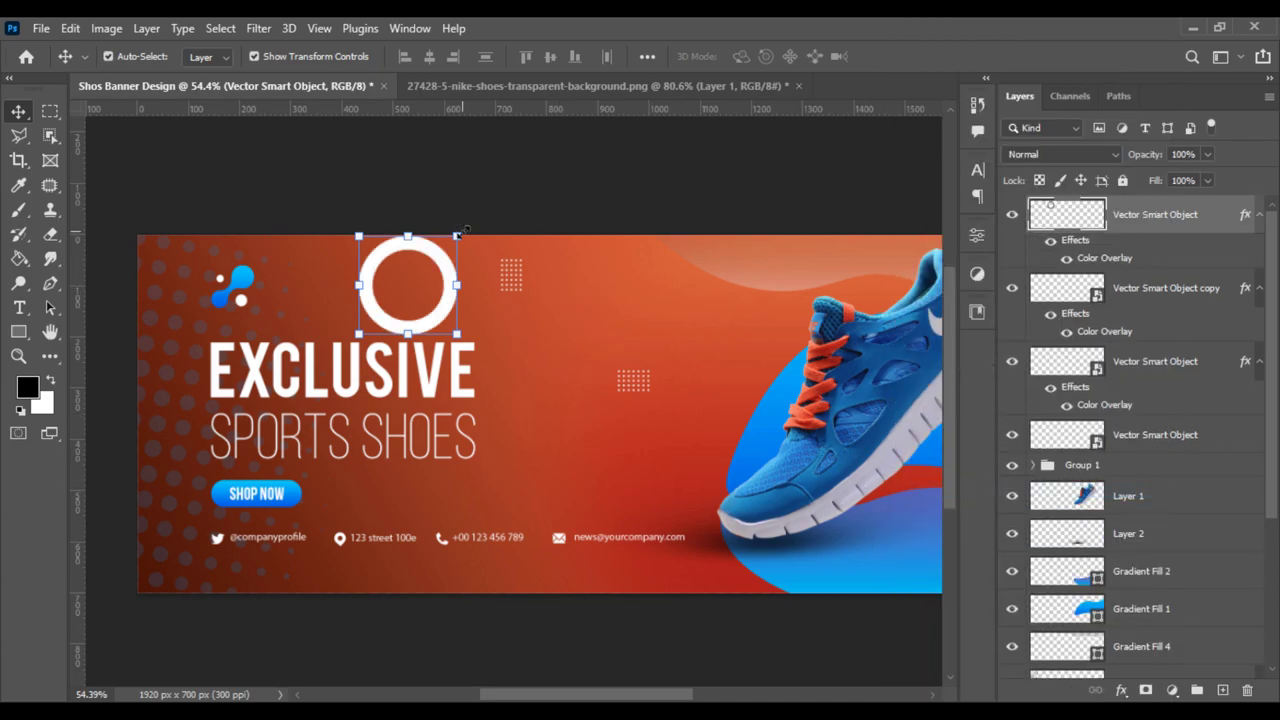
pyautogui.moveTo(460, 232); pyautogui.dragTo(428, 246)
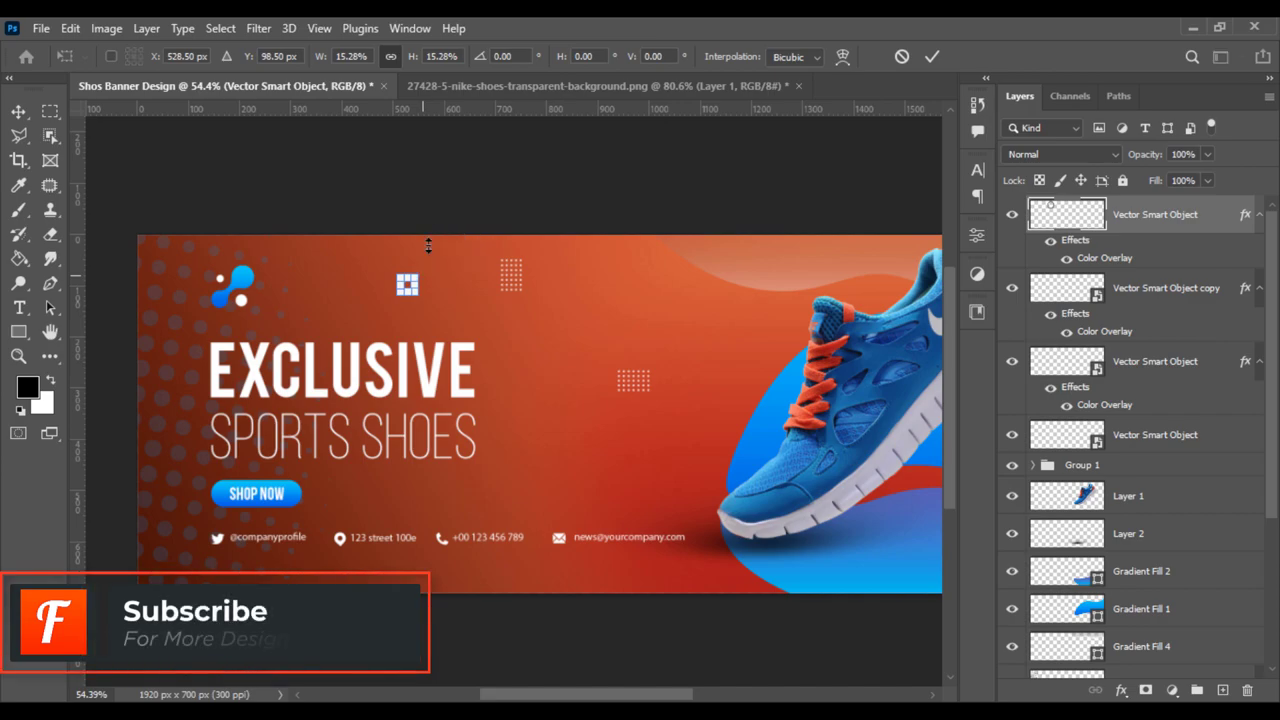
pyautogui.press('Return')
pyautogui.click(455, 207)
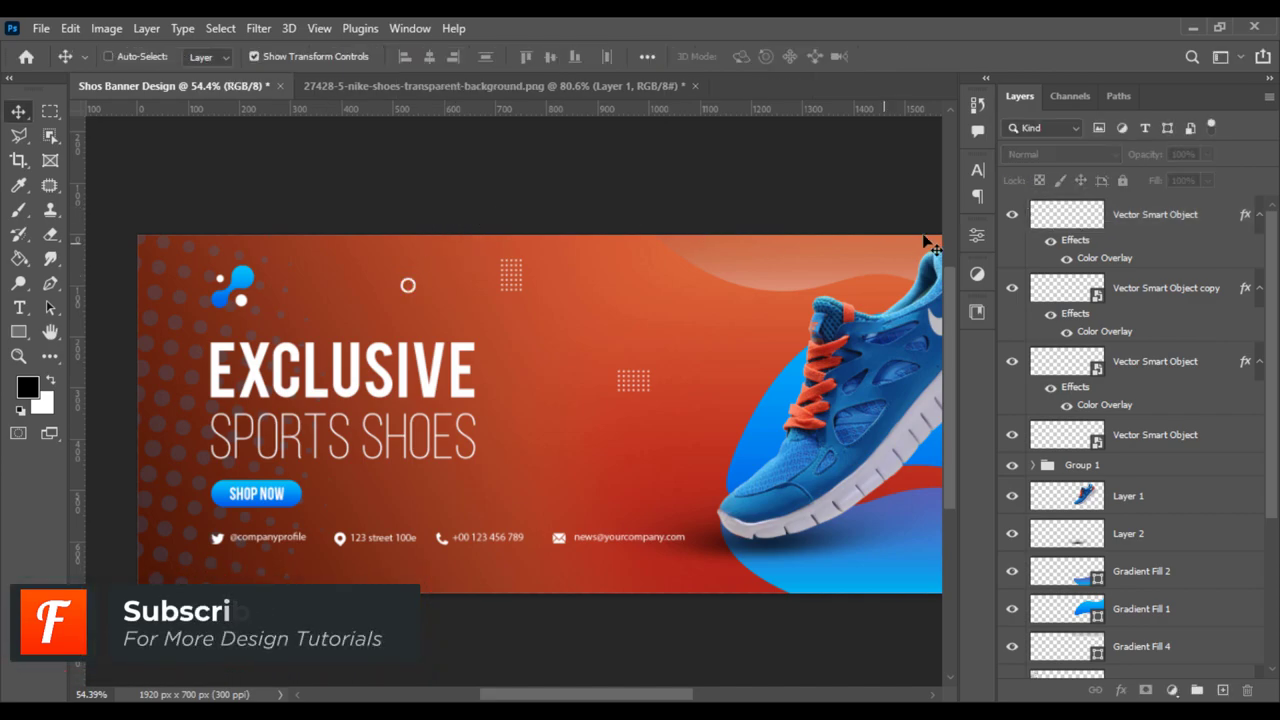
pyautogui.click(1150, 230)
# Step: Duplicate the white ring with Ctrl+J and move the copy down right of SHOP NOW
pyautogui.hotkey('ctrl', 'j')
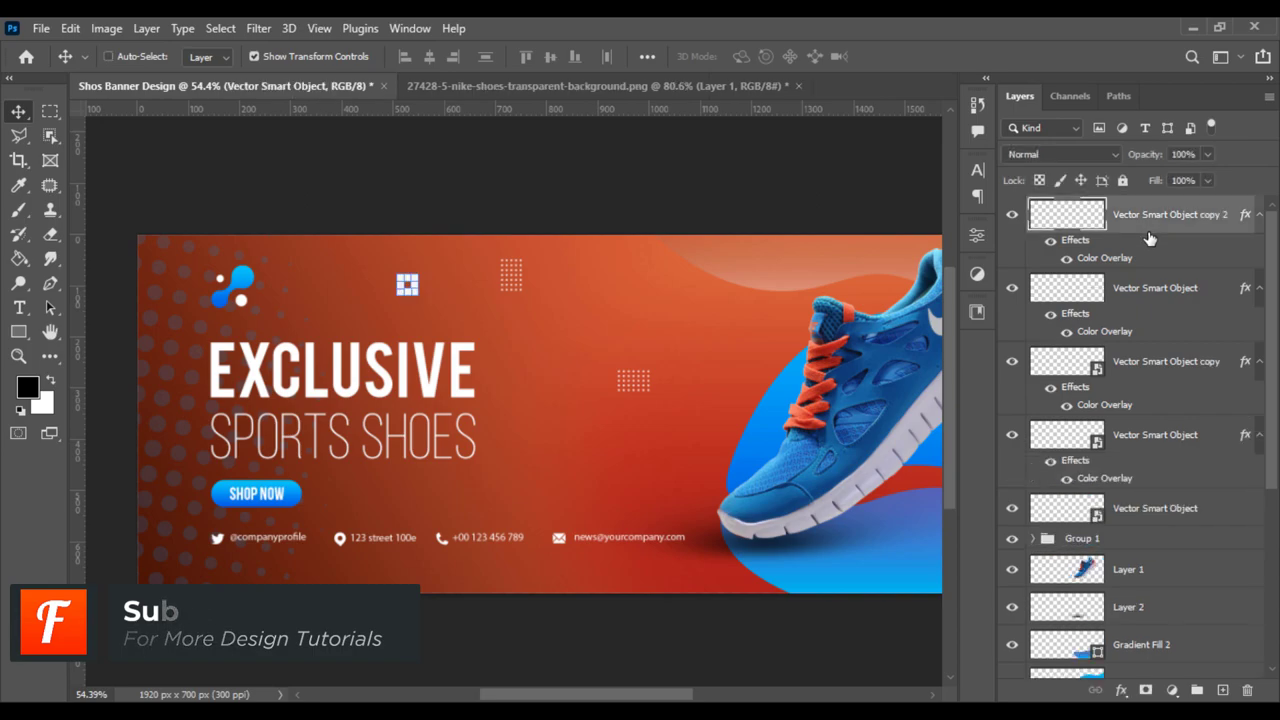
pyautogui.hotkey('ctrl', 't')
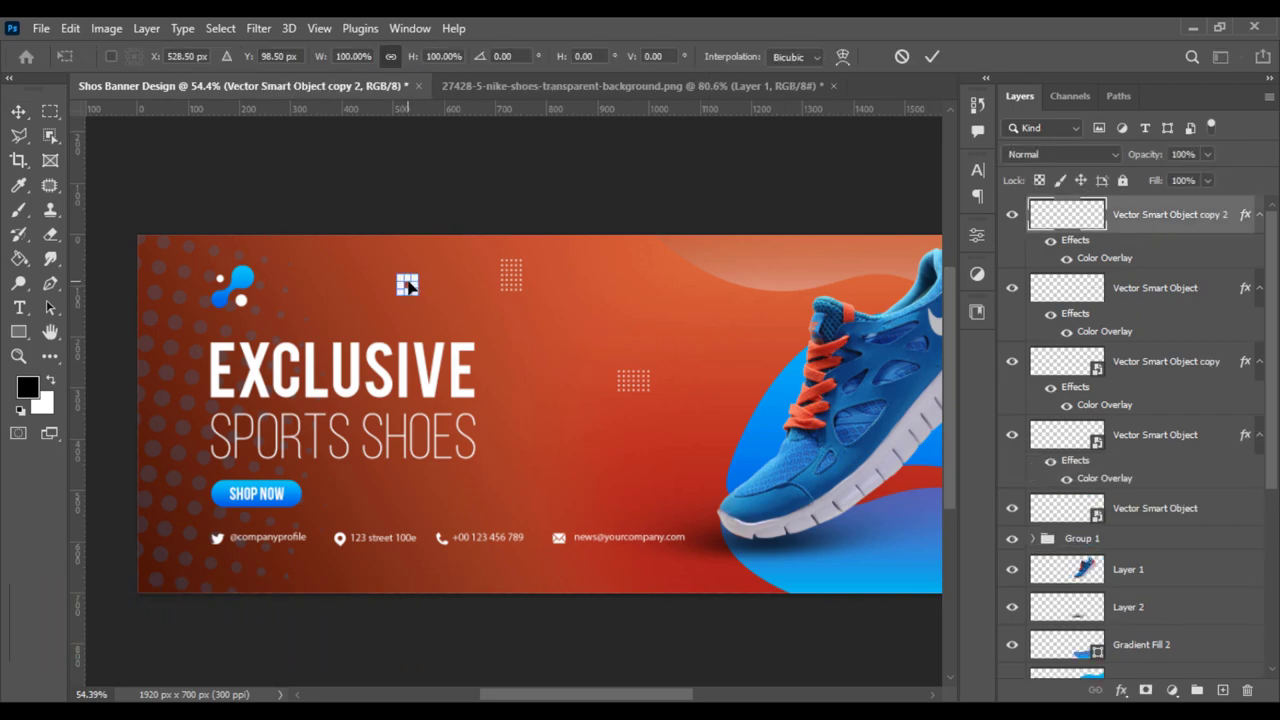
pyautogui.moveTo(414, 287); pyautogui.dragTo(588, 477)
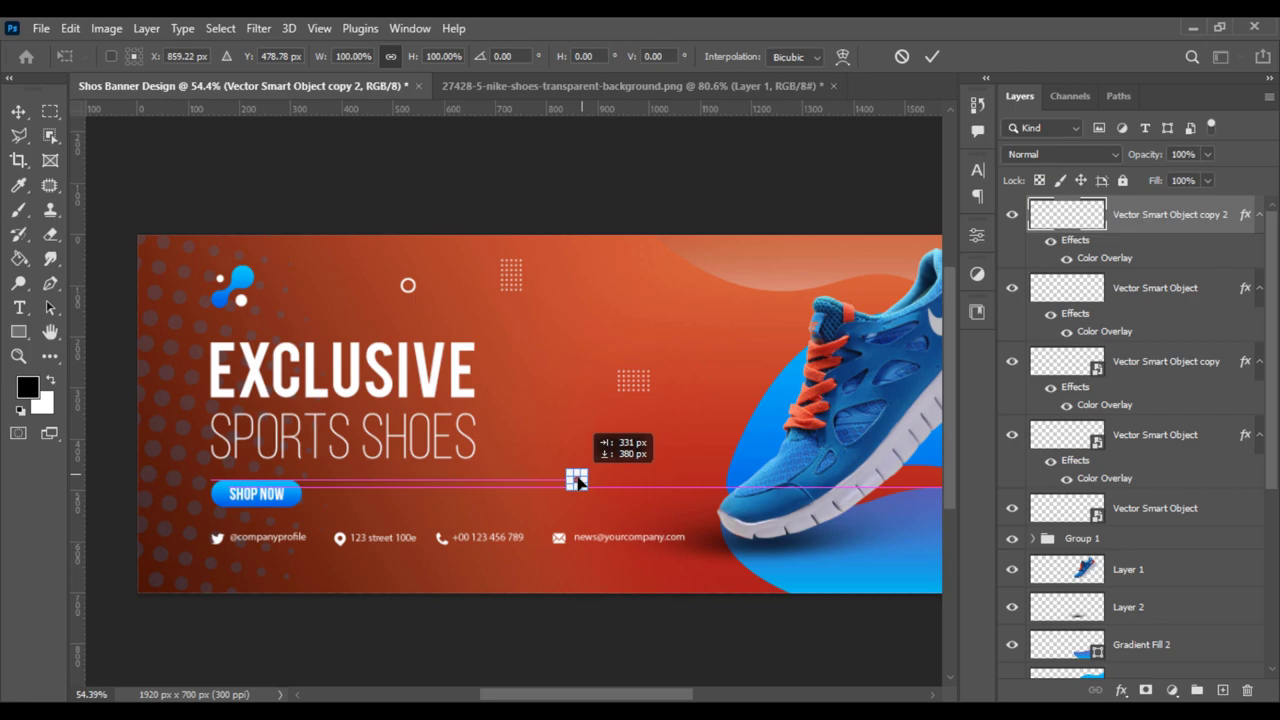
pyautogui.moveTo(588, 477); pyautogui.dragTo(586, 490)
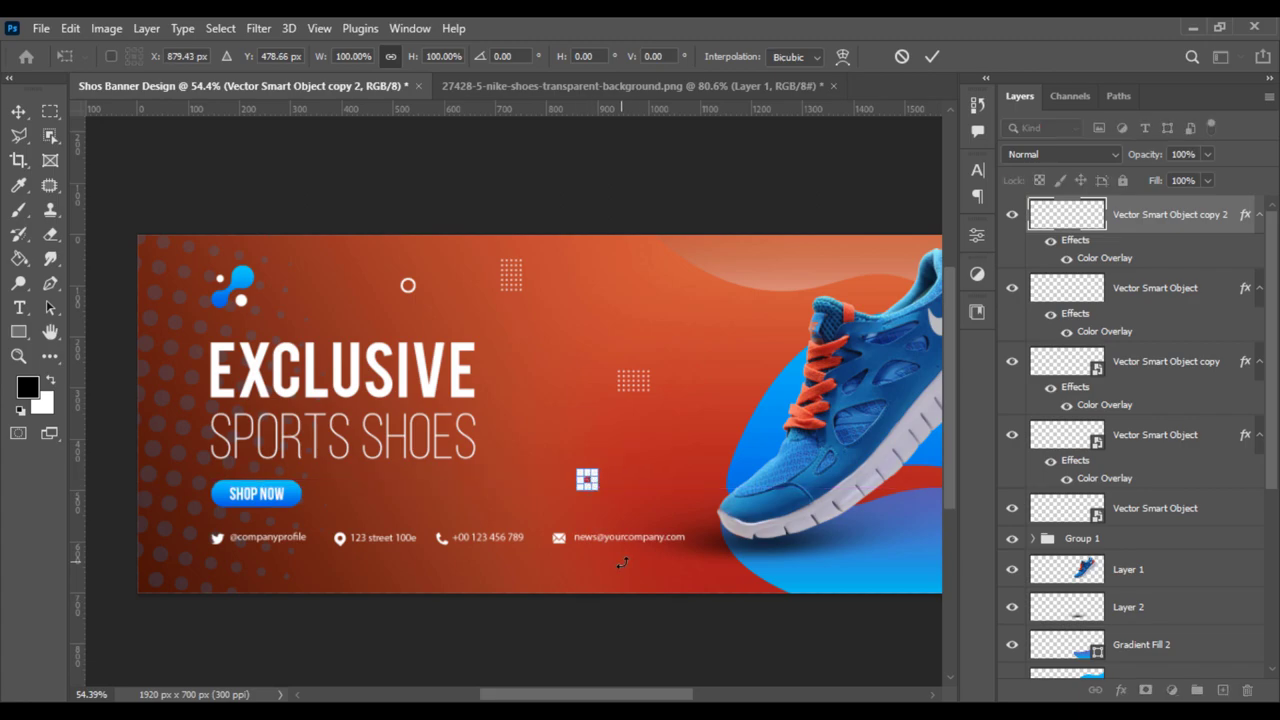
pyautogui.press('Return')
pyautogui.click(655, 625)
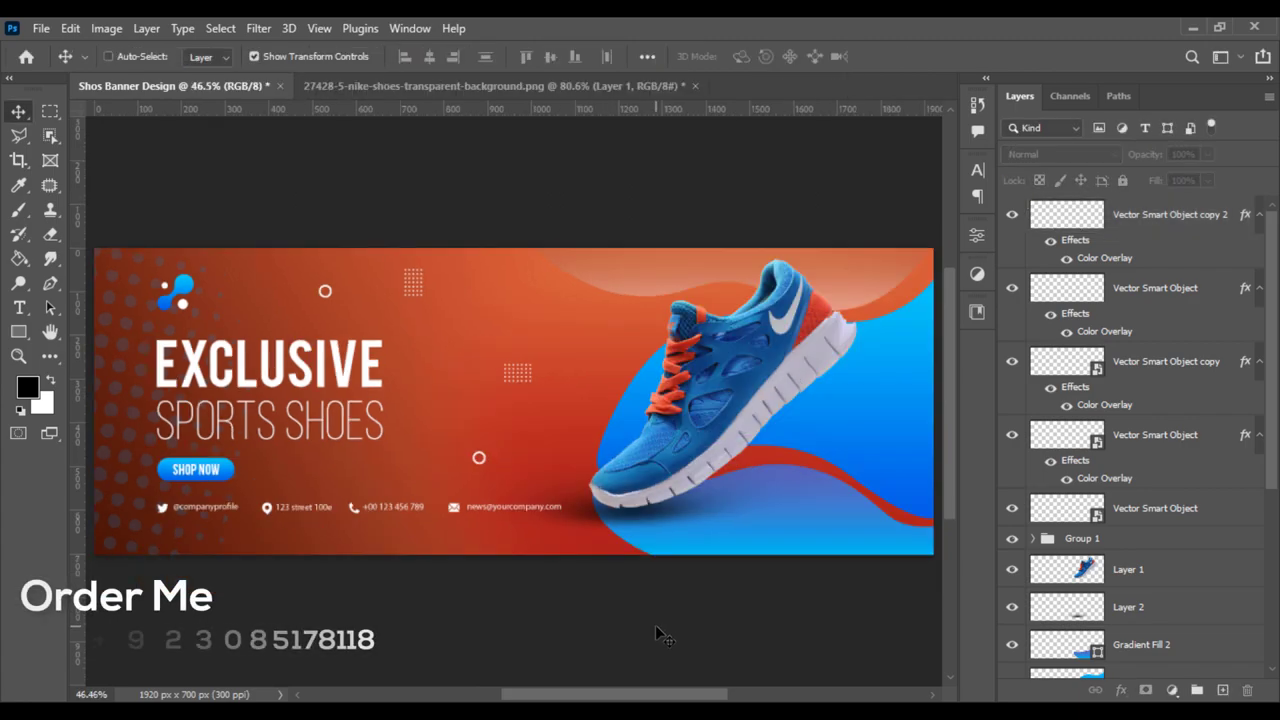